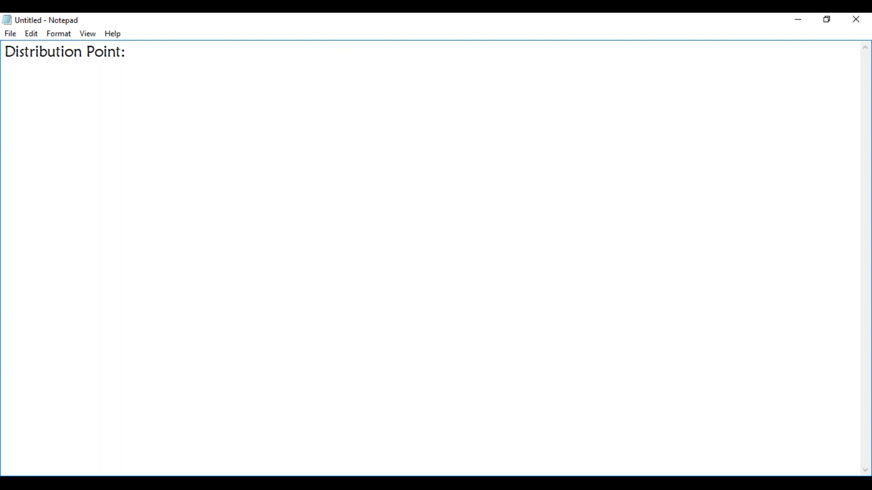
Add a "Standard DP" entry below the "Distribution Point:" heading, separated by a blank line.
key(alt+Tab)
key(alt+Tab)
click(104, 74)
click(129, 55)
key(Return)
key(Return)
text(Standard)
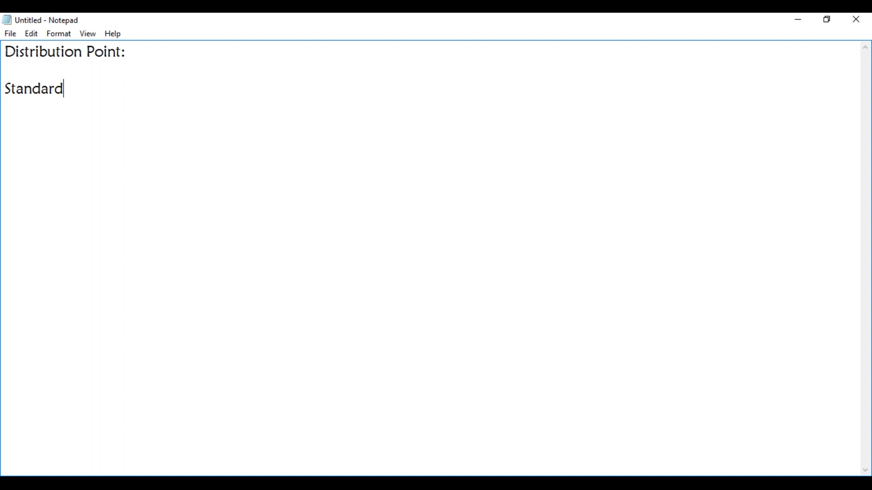
text( DP)
Add a "Prestaged DP:" entry below the Standard DP line, leaving one blank line between them.
key(Return)
key(Return)
text(Prestaged DP)
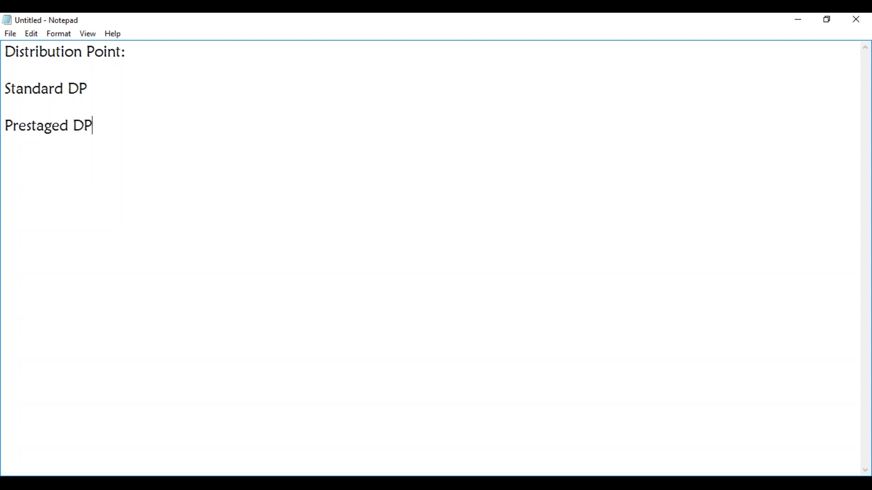
text(:)
Write "500 Applications, 10 DPs" as the example beneath the "Prestaged DP:" entry, after a blank line.
key(Return)
key(Return)
text(500 Applications)
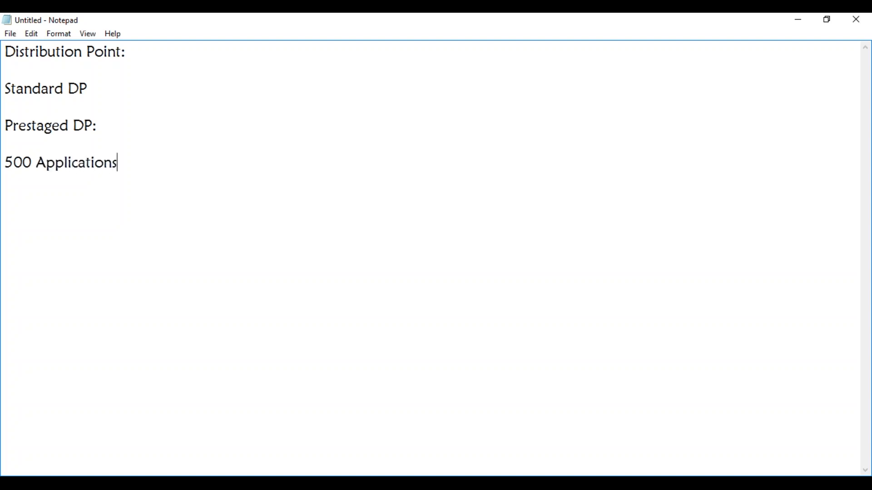
text(:)
key(BackSpace)
text(, 10 DPs)
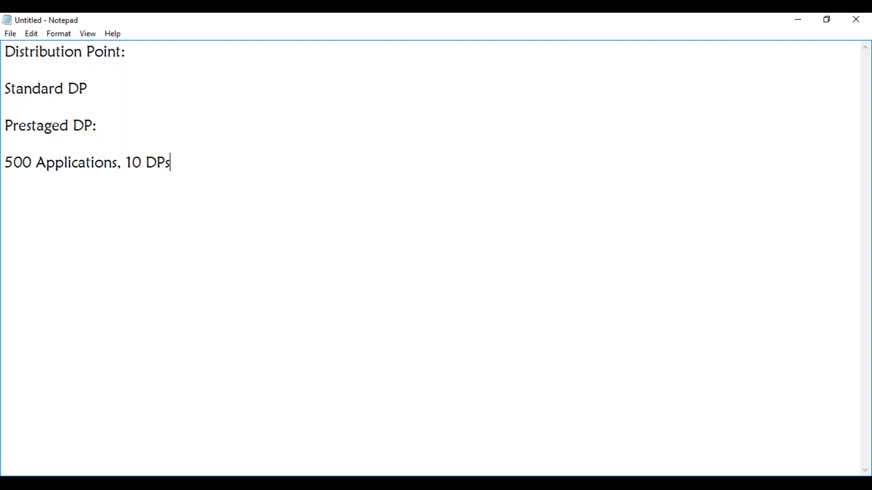
Add the line "AUTOCAD: 3GB" below the applications example, after a blank line.
key(Return)
key(Return)
text(AUTOCAD)
text(: 3G)
text(B)
key(BackSpace)
text(GB)
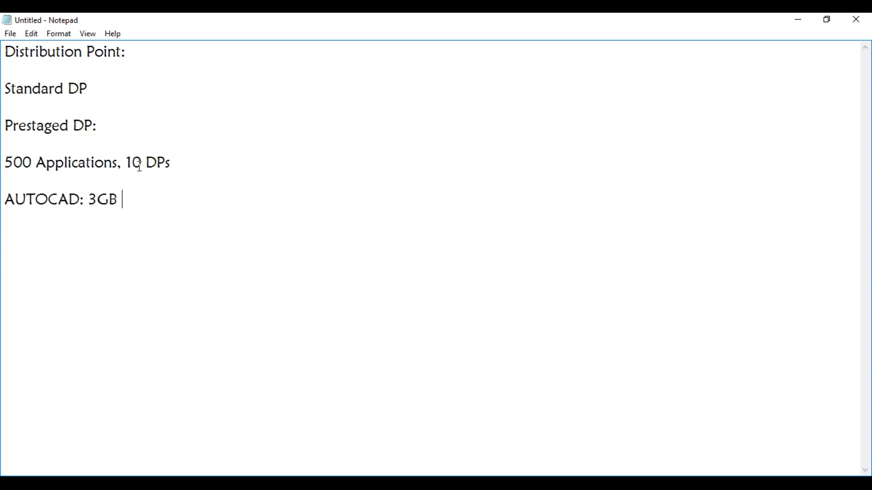
Fill the blank line above the AUTOCAD entry with the locations "IN, UK, AU,".
click(176, 163)
click(33, 223)
click(88, 181)
text(IN, UK, AU,)
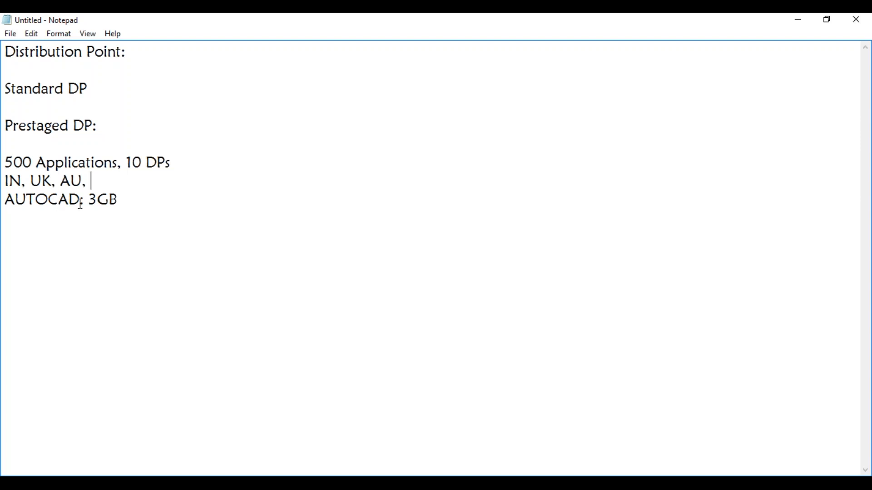
Extend the AUTOCAD line with "is not required in AU & UAE".
click(123, 201)
text(is not re)
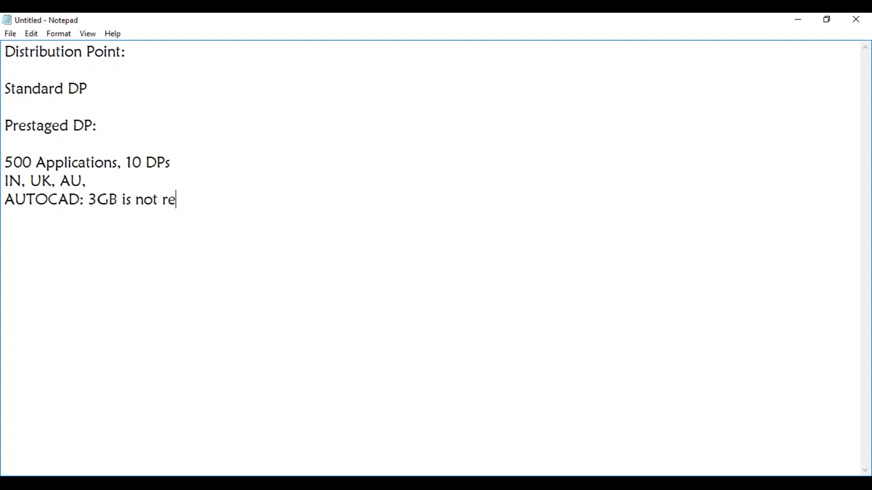
text(quired in A)
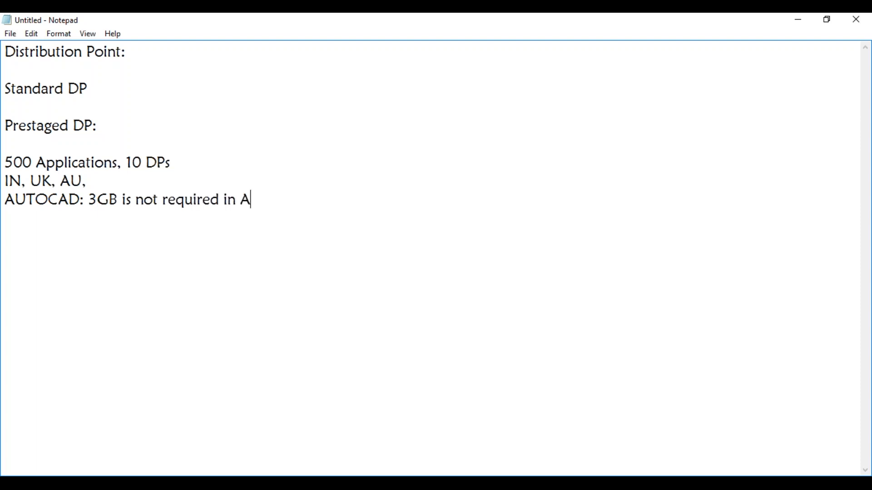
text(U & UAE)
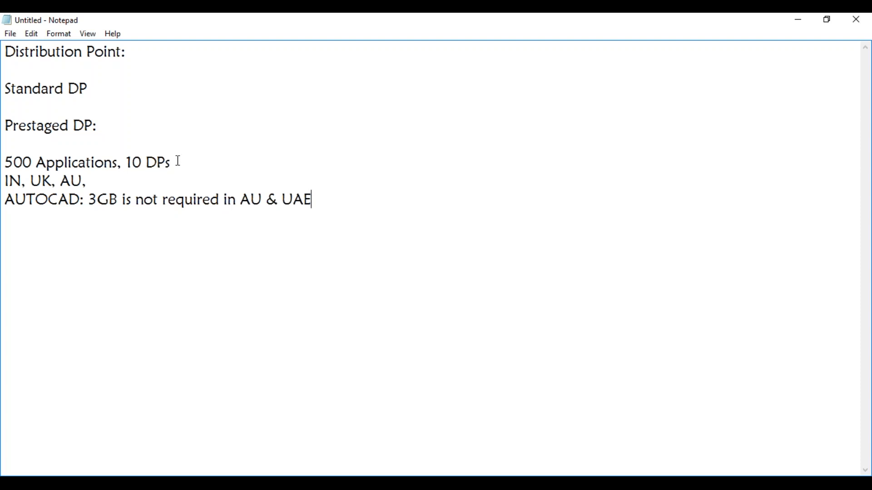
Add the line "Pi: DP: 400 Apps" below the AUTOCAD note, separated by a blank line.
key(Return)
text(Pi: DP: 400 Apps)
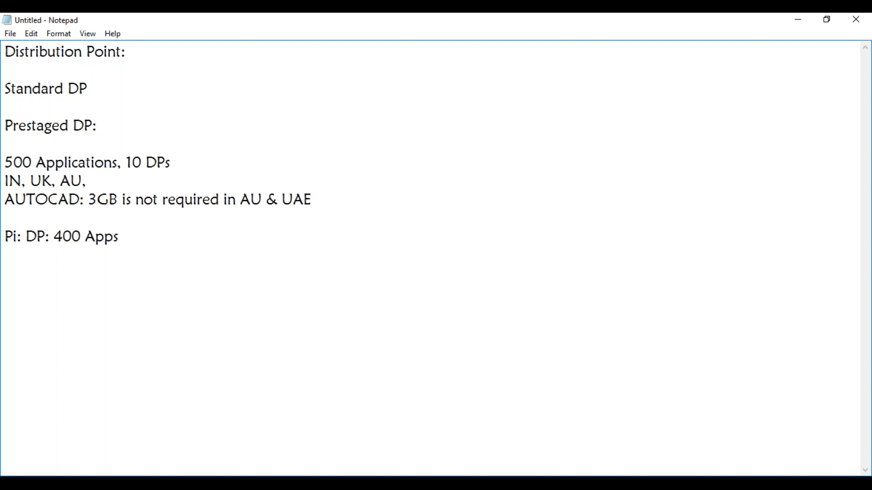
Add another "Prestaged DP" line below the 400 Apps entry, leaving a blank line between them.
key(Return)
text(Prestaged DP)
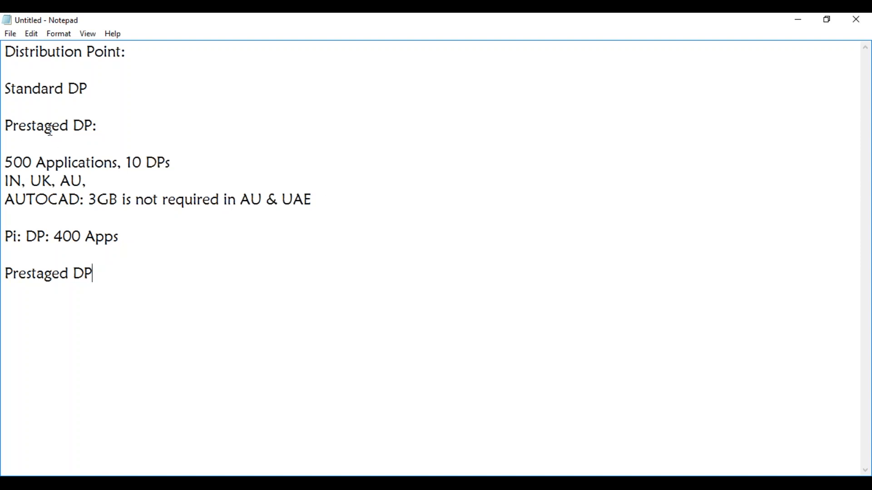
Put a colon after "Standard DP" and write "Backup for 400 Apps" on the blank line below the Pi entry.
click(92, 89)
text(:)
click(27, 253)
text(Backup for 4)
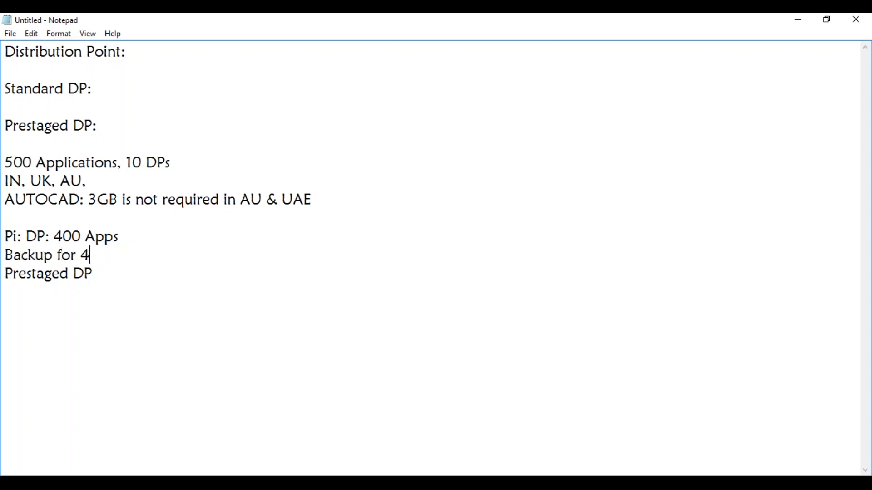
text(00 Apps)
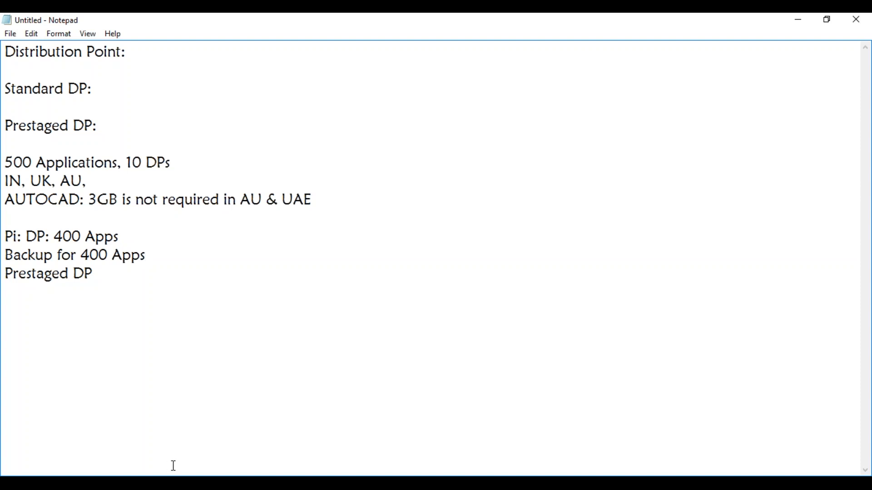
Switch to Hyper-V Manager, connect to the MAYSCCM virtual machine and open the Configuration Manager Administration workspace.
key(alt+Tab)
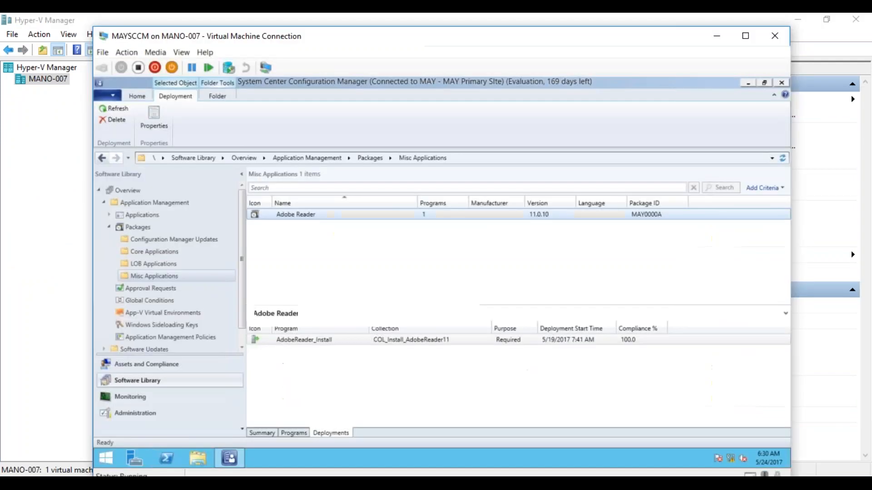
double_click(207, 142)
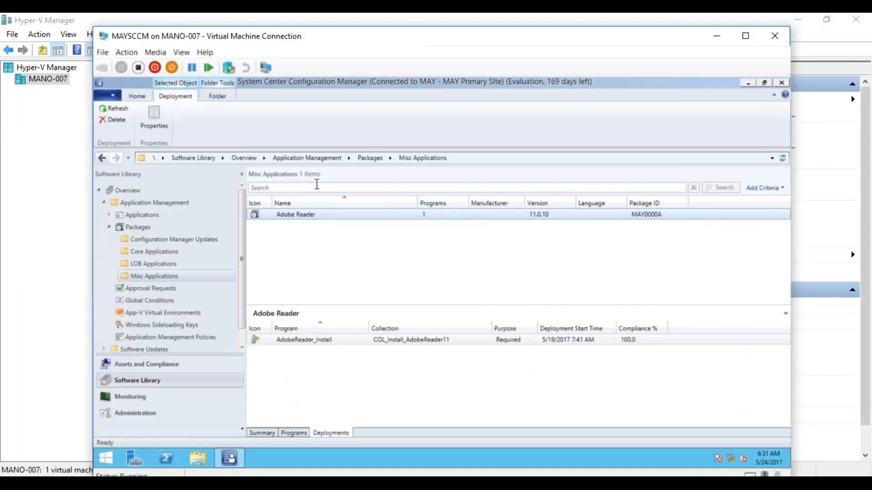
click(109, 227)
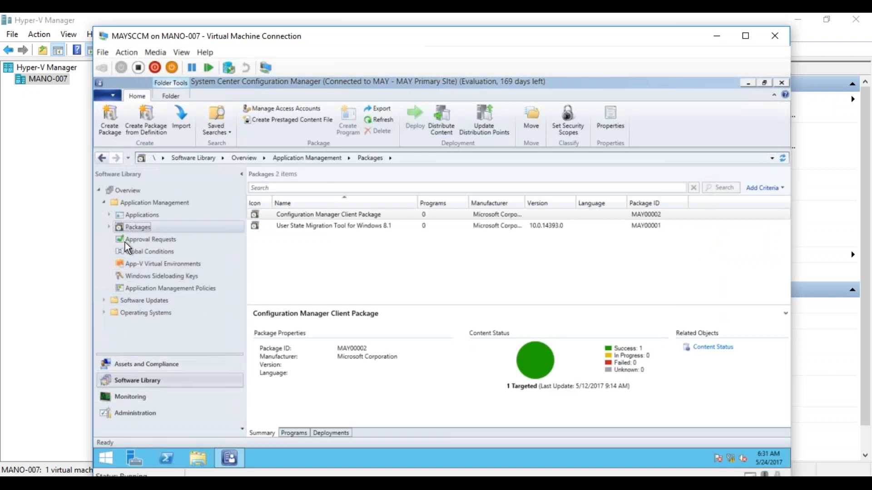
click(136, 414)
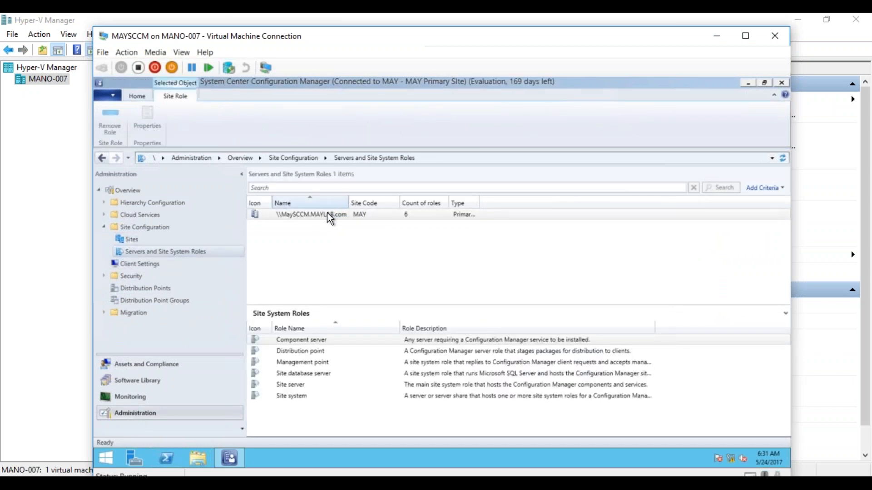
Check the MaySCCM server's properties for its distribution point role, then close them without changes.
click(326, 217)
right_click(326, 218)
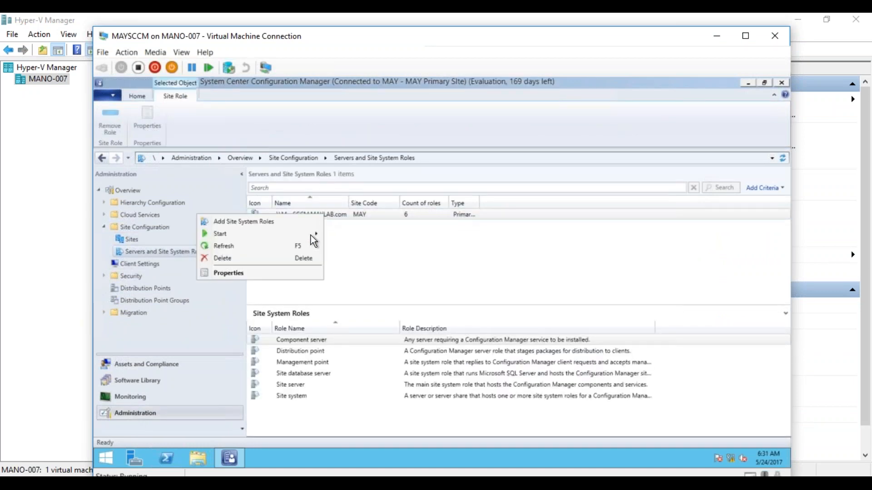
click(283, 274)
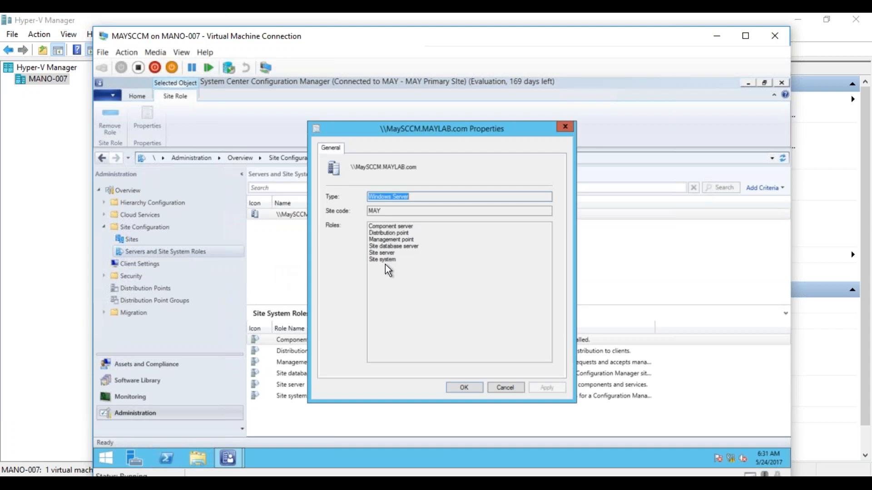
click(387, 233)
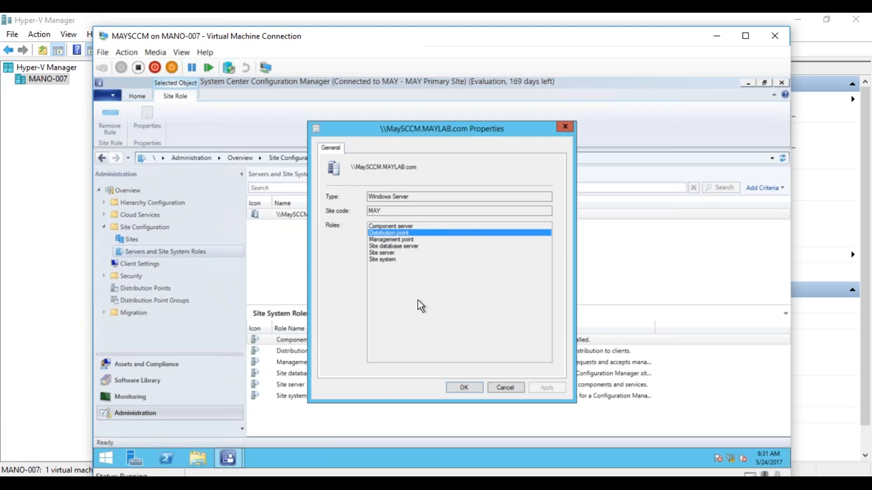
click(506, 388)
Review the general properties of the MAYSCCM.MAYLAB.COM distribution point, including the prestaged content option, and close them without changes.
click(145, 288)
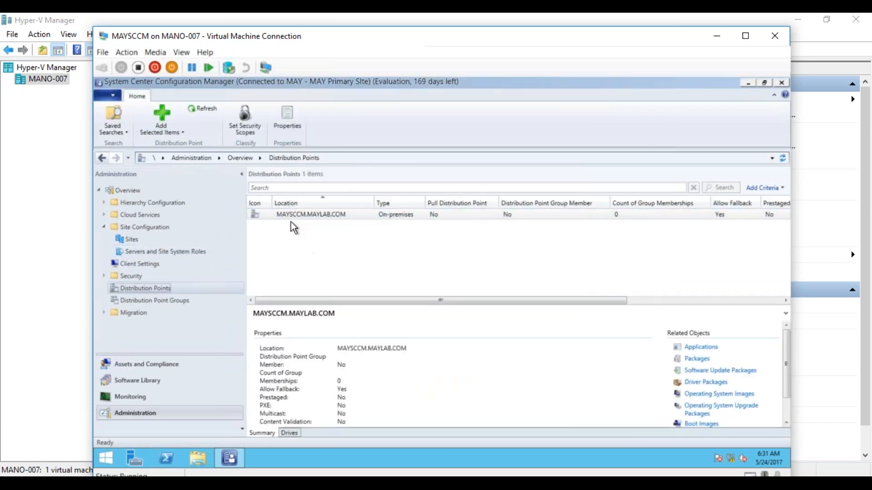
right_click(300, 217)
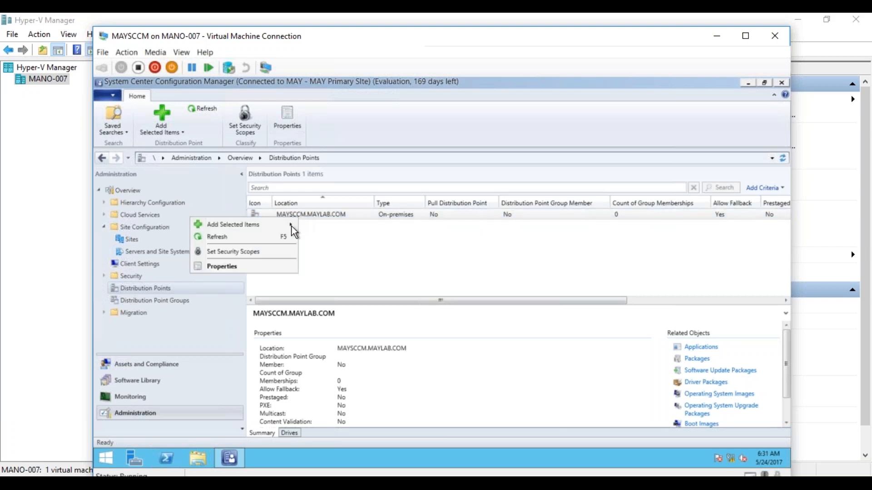
click(268, 271)
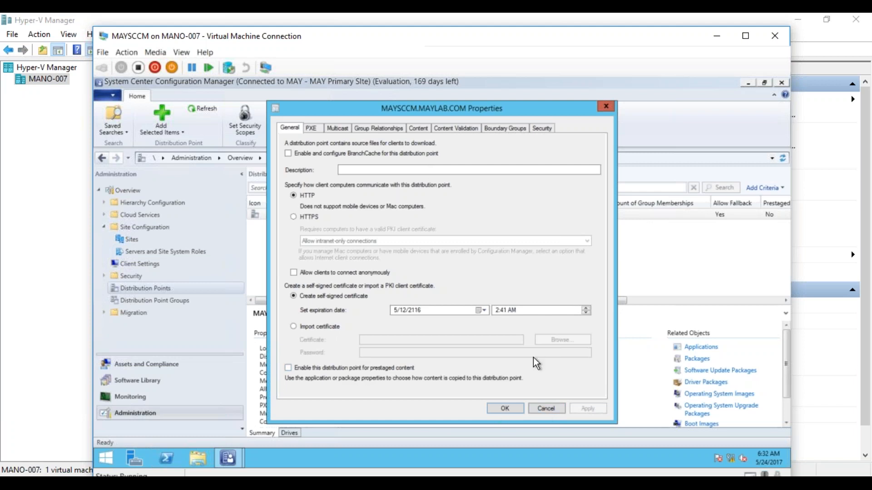
click(546, 408)
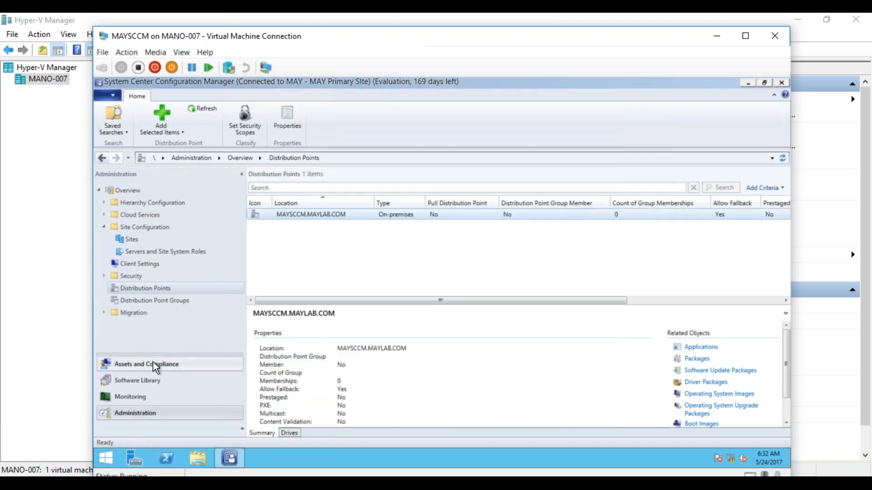
Open the Misc Apps folder under Applications in the Software Library.
click(148, 381)
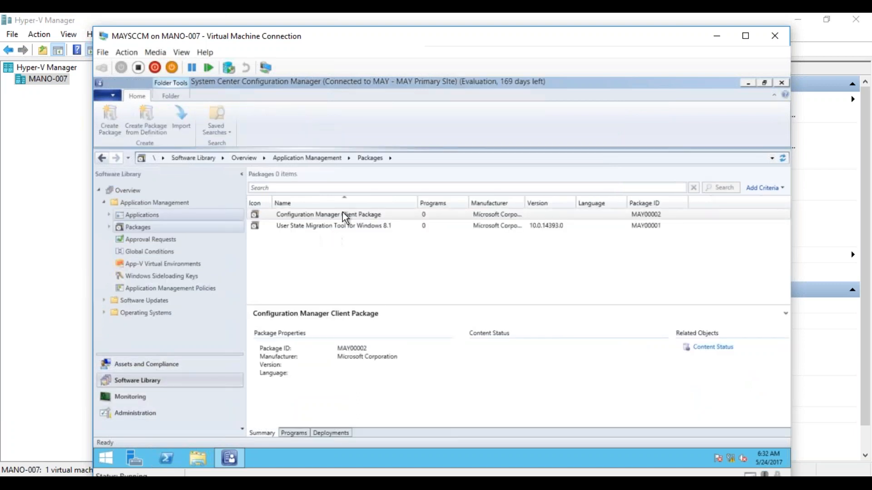
click(345, 215)
click(114, 217)
click(110, 215)
click(141, 227)
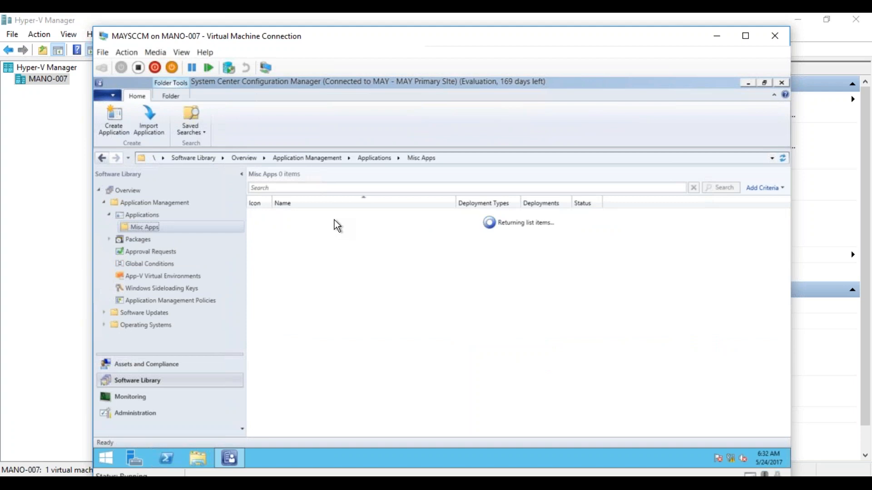
Review the Adobe Reader application's general information and prestaged distribution point settings, leaving its properties unchanged.
click(302, 217)
right_click(302, 221)
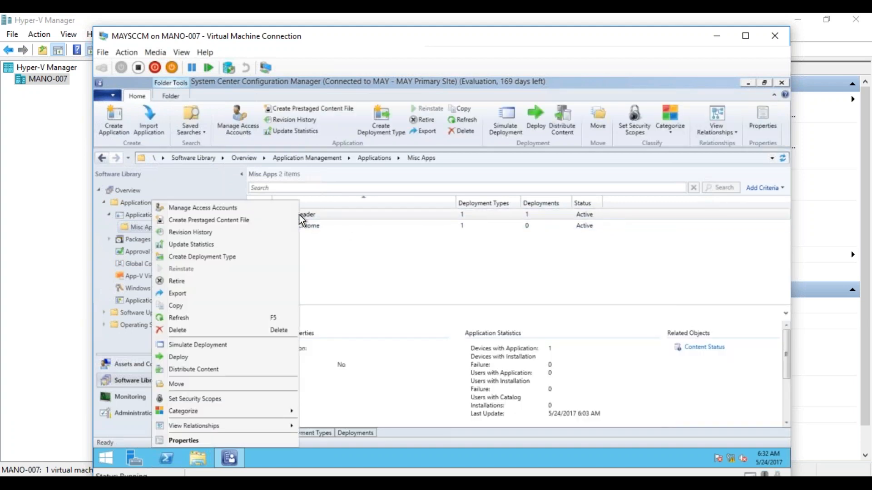
click(215, 442)
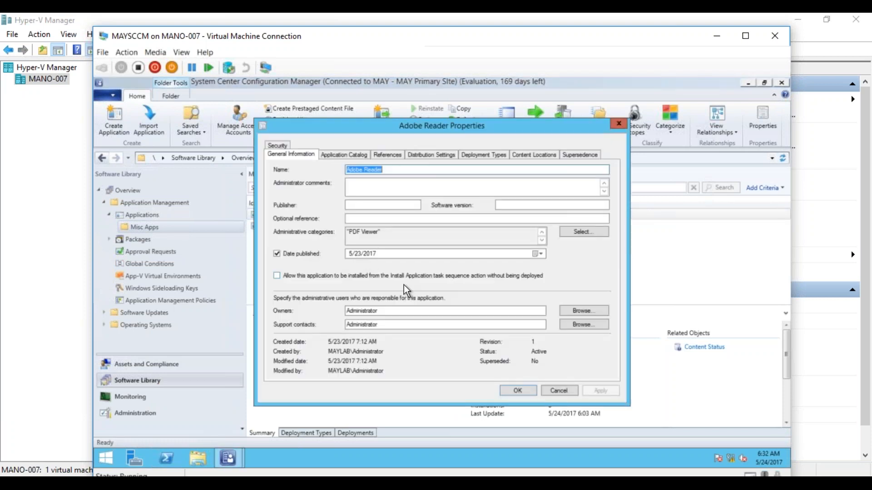
click(554, 391)
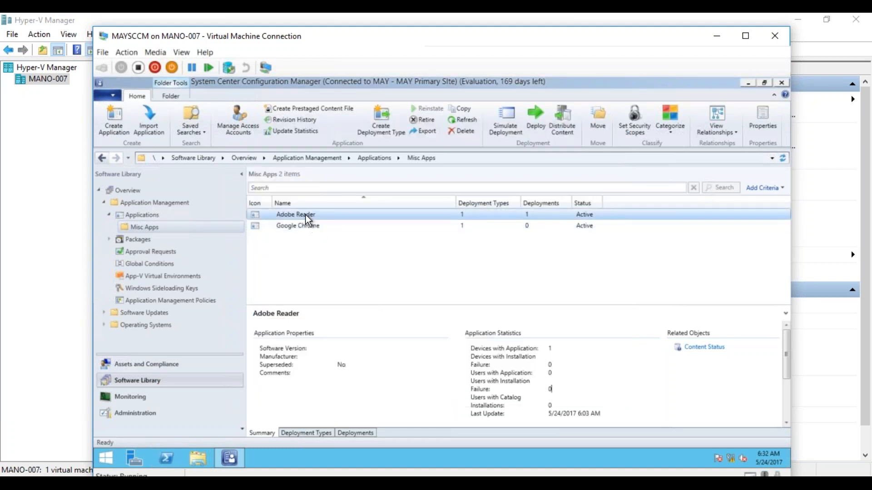
right_click(306, 218)
click(223, 441)
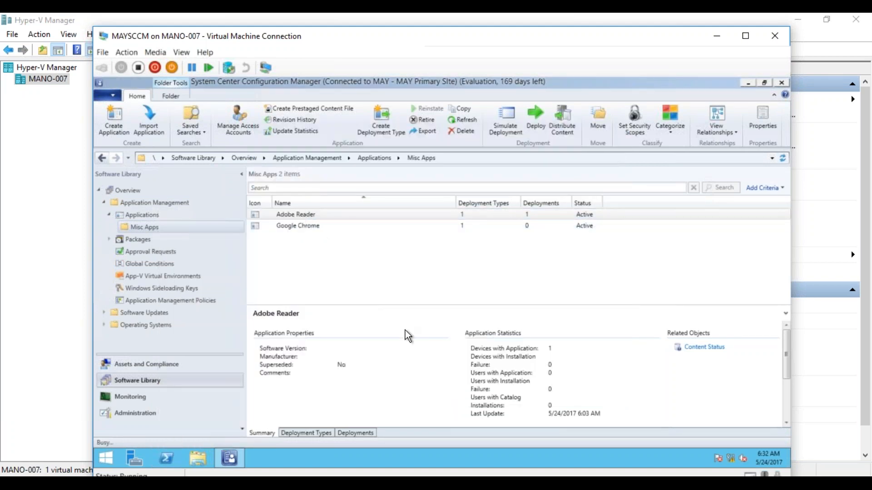
click(428, 155)
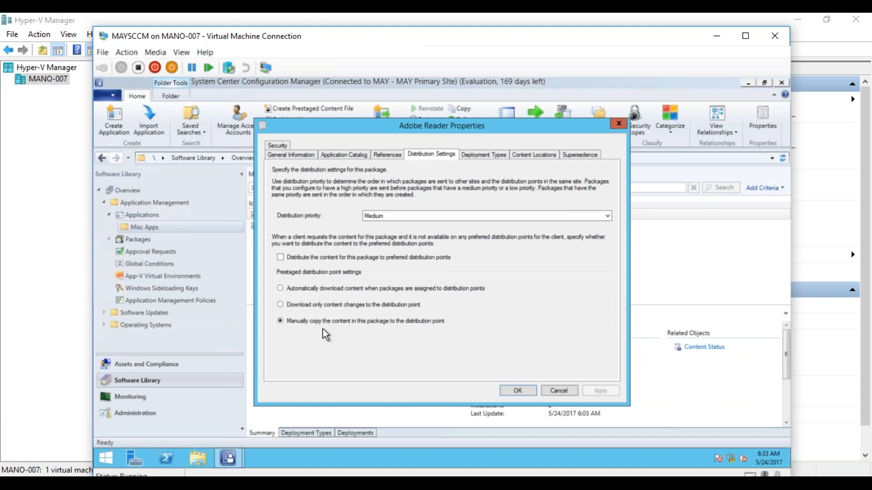
click(550, 391)
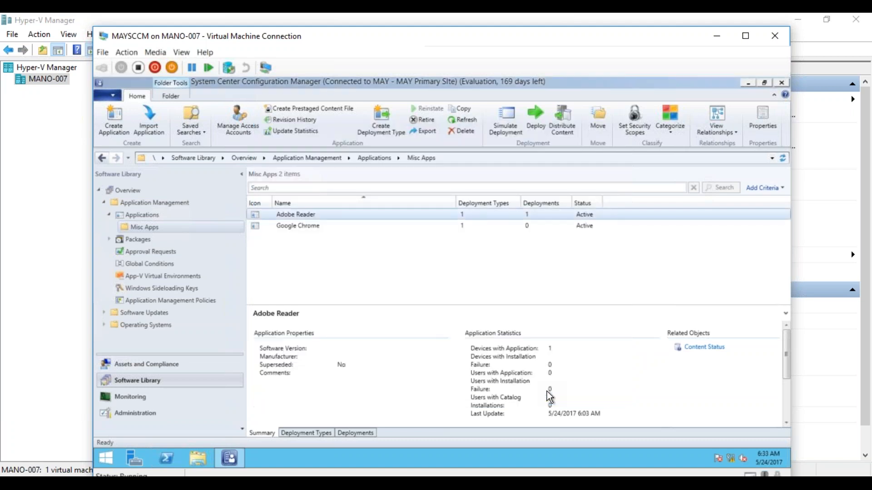
Select both Adobe Reader and Google Chrome, look at the commands available for creating prestaged content, and dismiss them.
ctrl+click(326, 226)
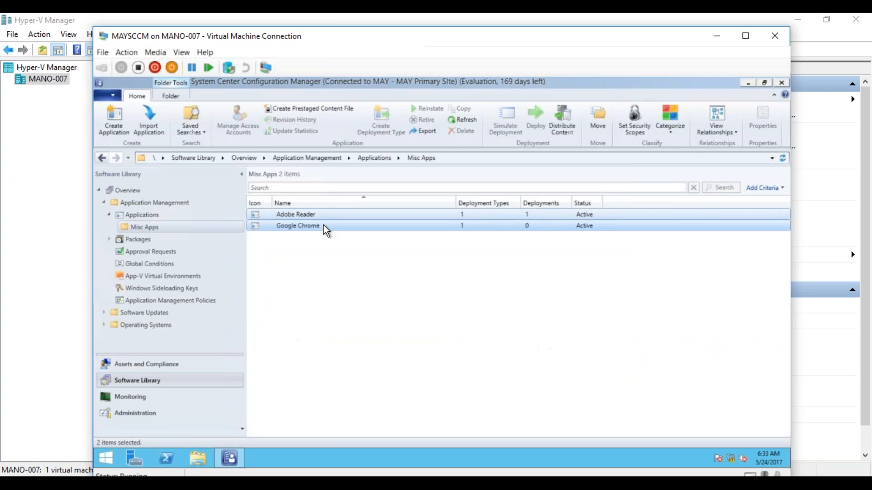
right_click(326, 226)
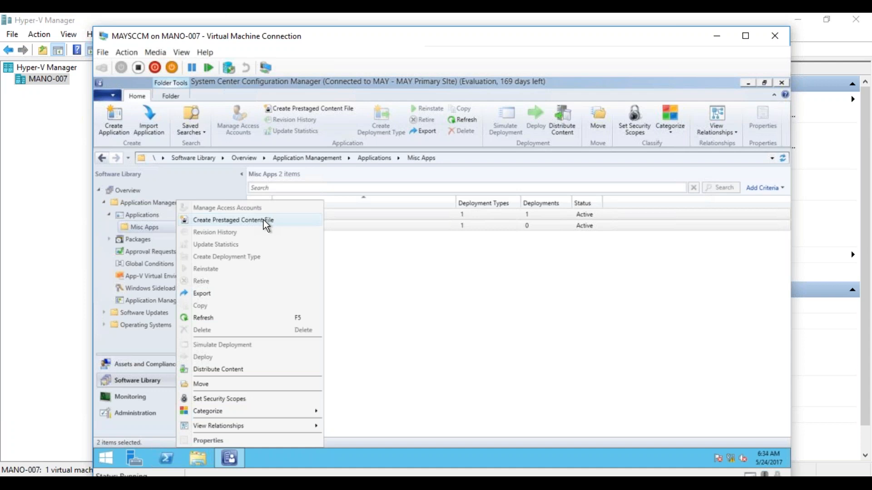
click(385, 250)
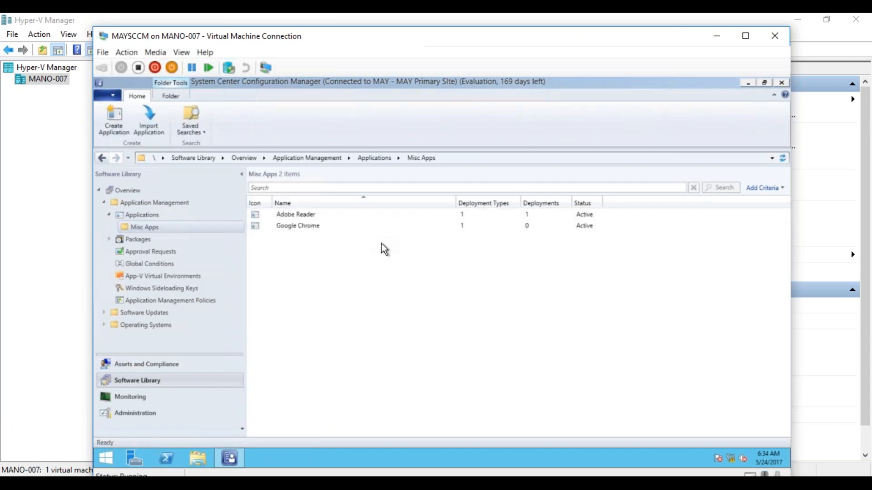
Switch to Notepad and highlight the Standard DP, Prestaged DP and 500 Applications, 10 DPs notes for review.
key(alt+Tab)
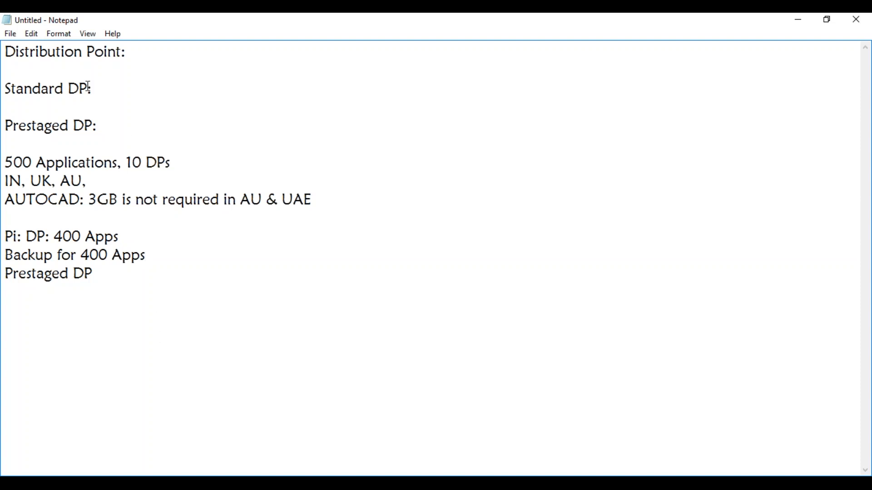
drag(97, 88, 7, 89)
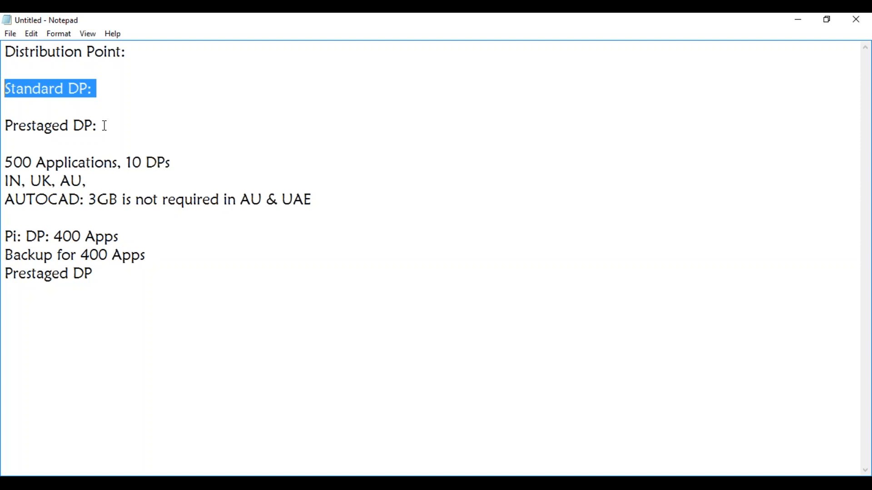
drag(104, 126, 86, 128)
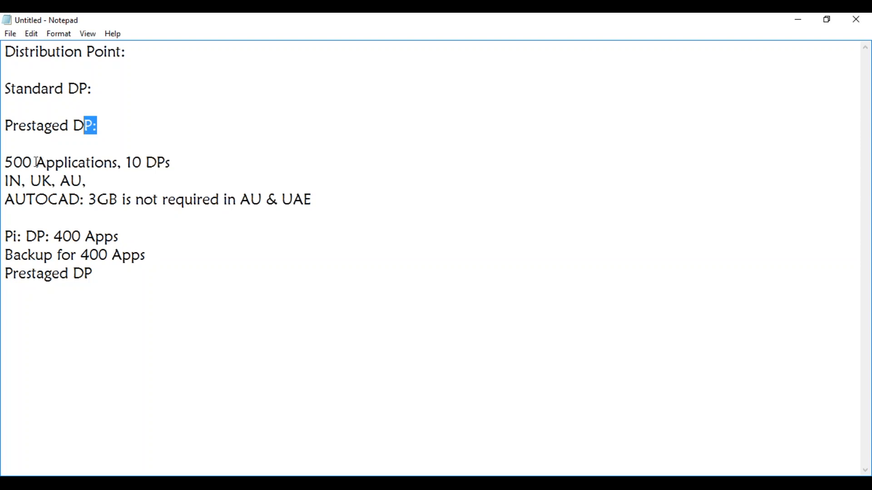
drag(5, 163, 172, 163)
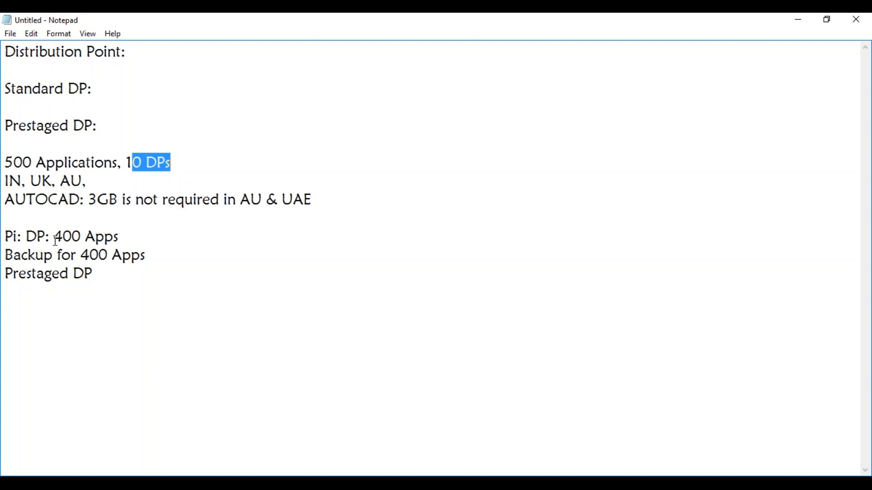
Add the line "US DP Group : 400 Apps targeted" above the "Pi: DP: 400 Apps" line in the notes.
click(28, 222)
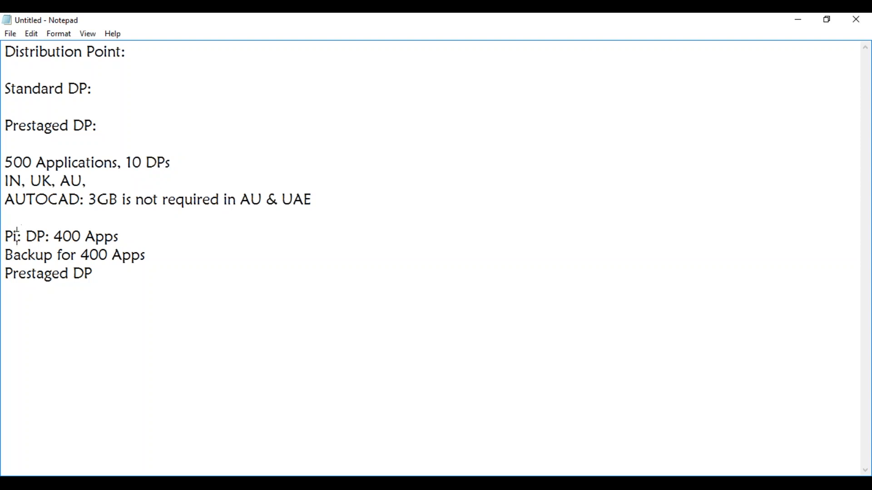
text(US DP)
text(roup : 400 A)
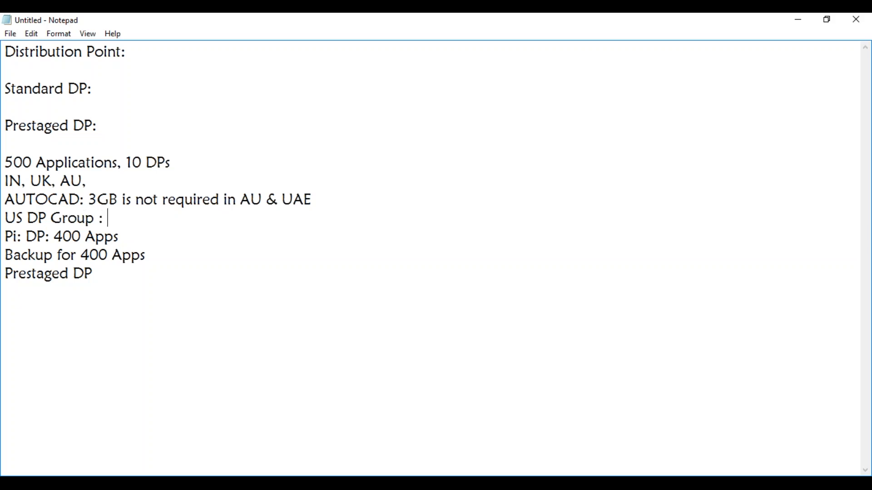
text(pps targeted)
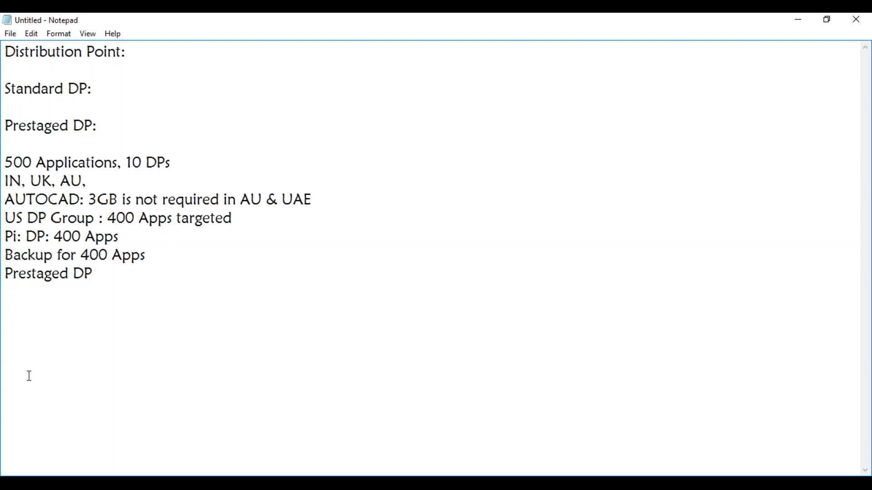
Switch to the MAYSCCM virtual machine, review the prestaged content option of the MAYSCCM.MAYLAB.COM distribution point, and close its properties without changes.
click(118, 484)
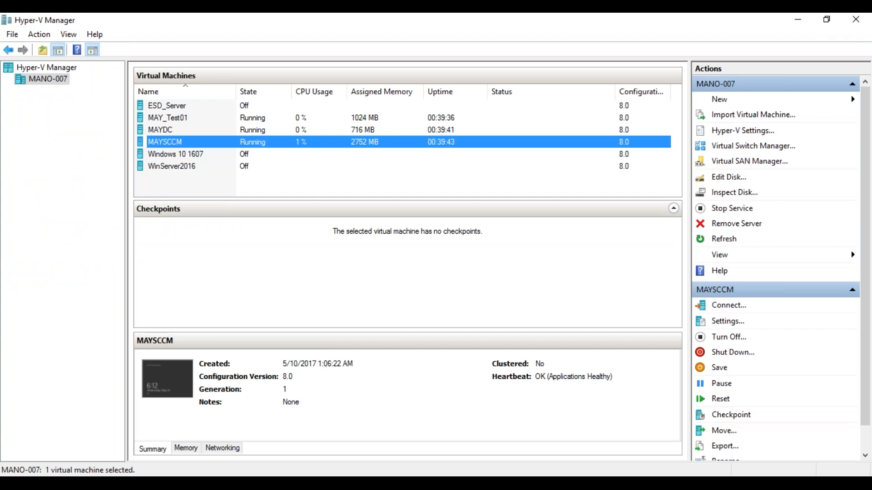
mouse_move(171, 484)
click(154, 436)
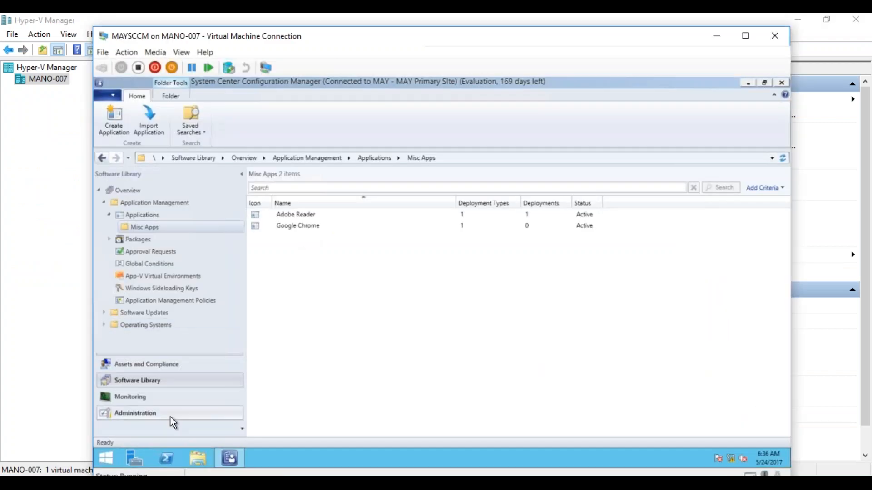
click(156, 414)
click(326, 219)
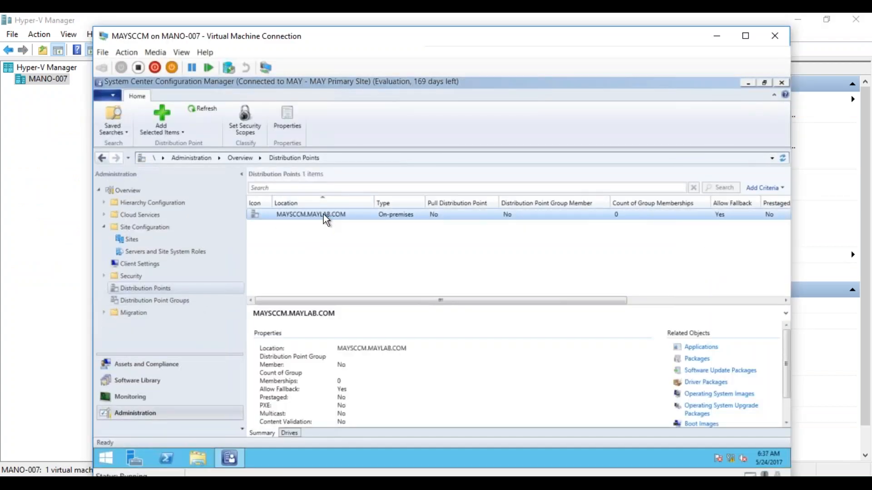
right_click(326, 220)
click(293, 263)
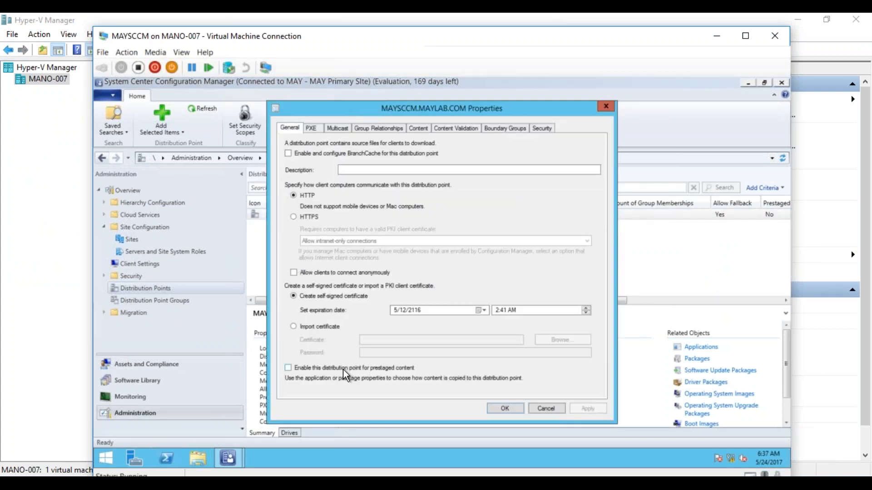
click(372, 369)
click(373, 372)
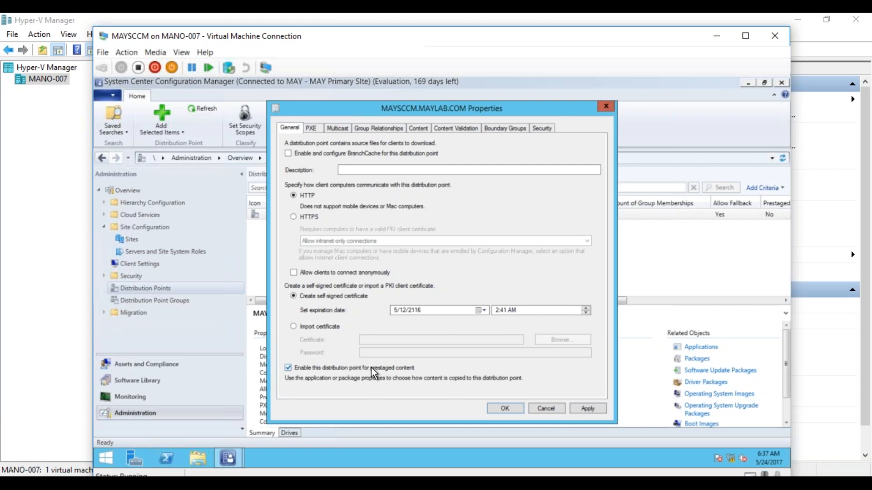
click(547, 409)
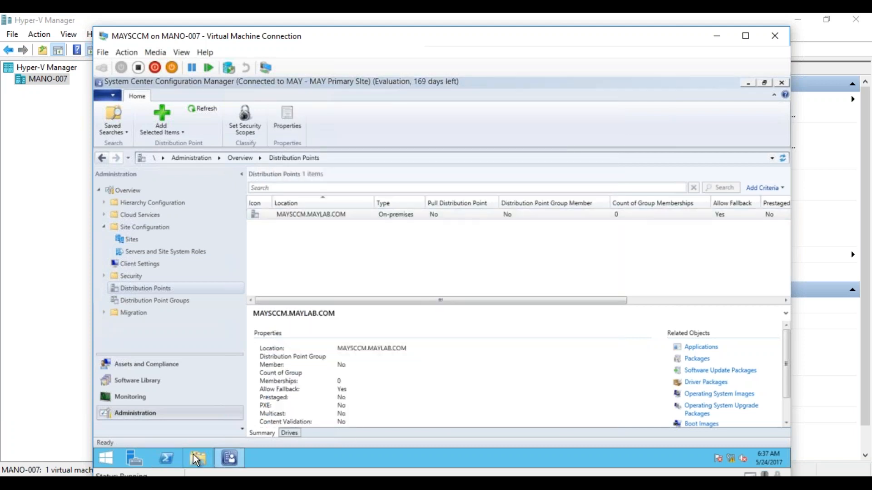
Return to the MAYSCCM virtual machine from the notes and close its File Explorer window.
click(195, 484)
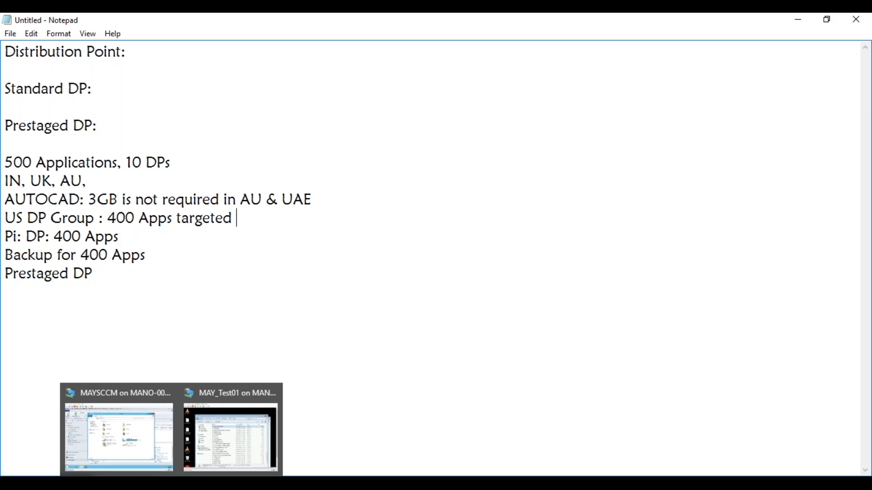
click(171, 483)
click(156, 438)
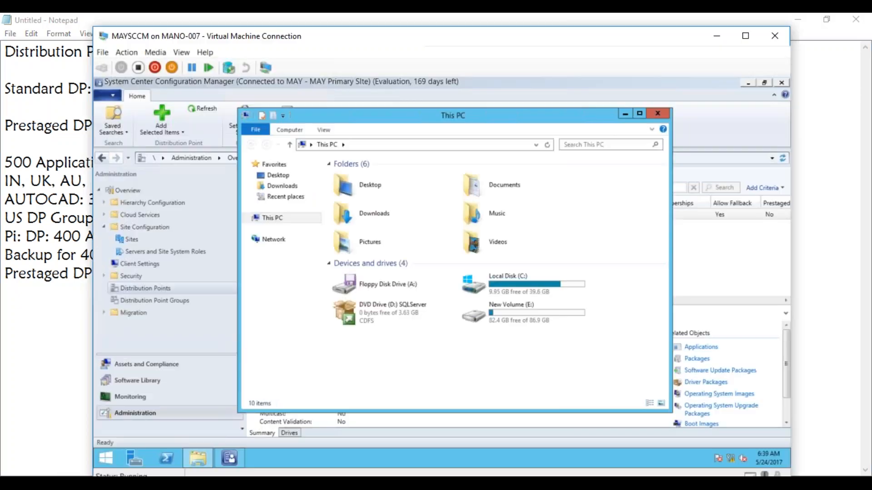
click(658, 115)
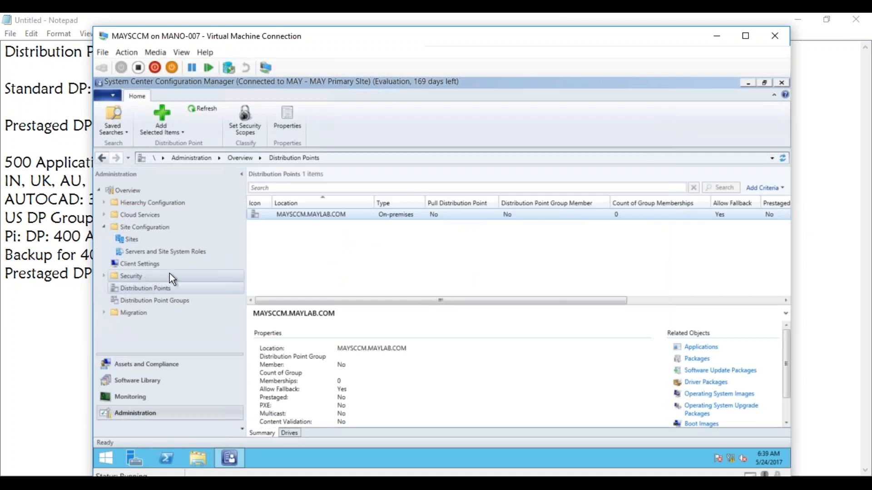
Open the Software Distribution component properties for the MAY Primary Site.
click(132, 242)
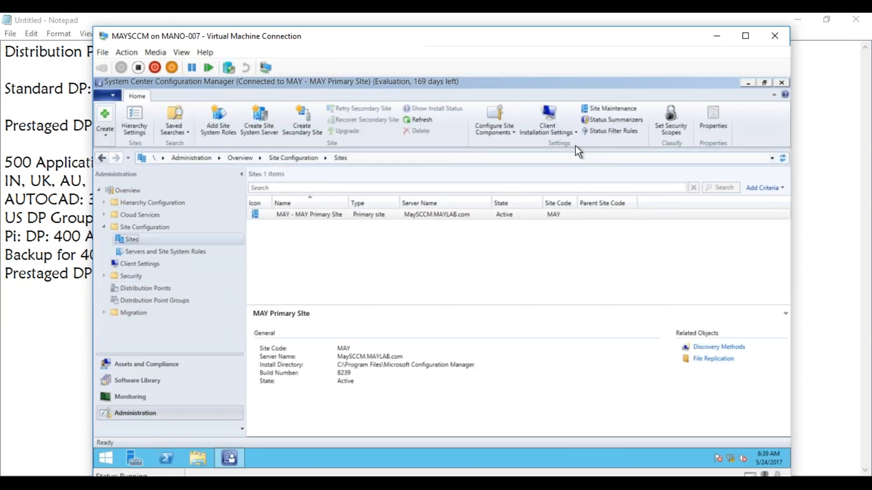
click(513, 130)
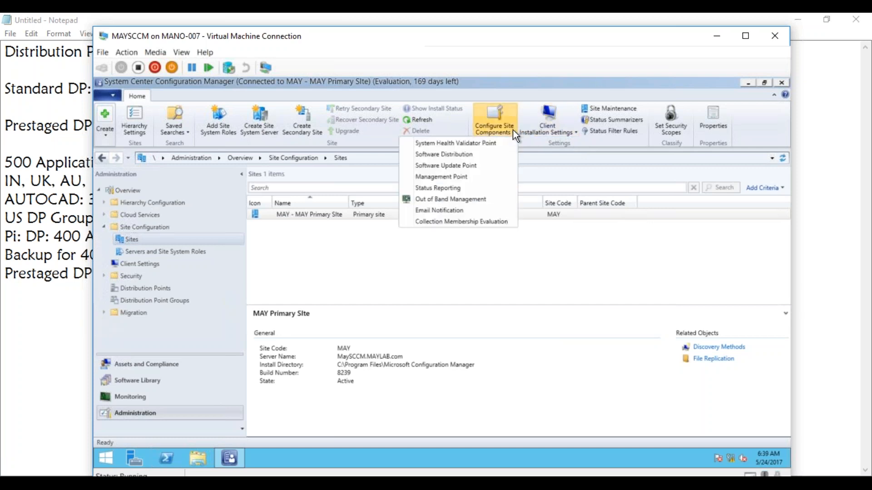
click(448, 155)
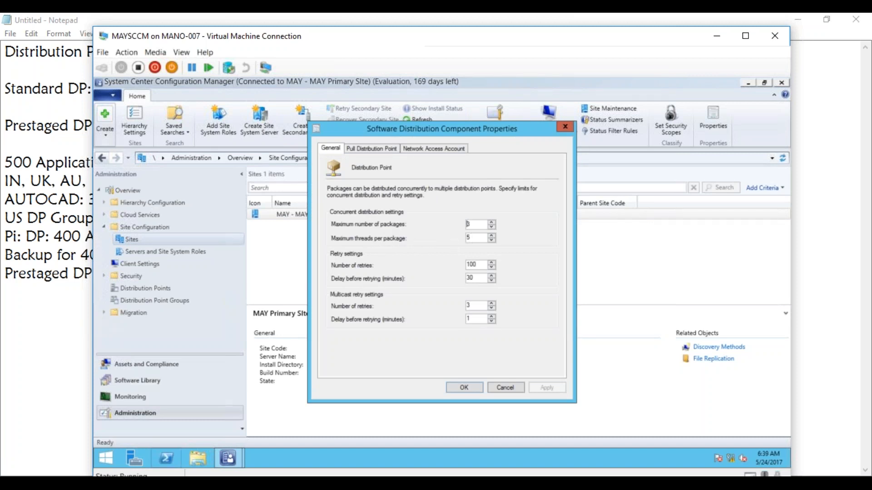
Switch to Notepad and list Adobe Reader and Google Chrome on separate lines below the Prestaged DP note.
key(alt+Tab)
click(127, 299)
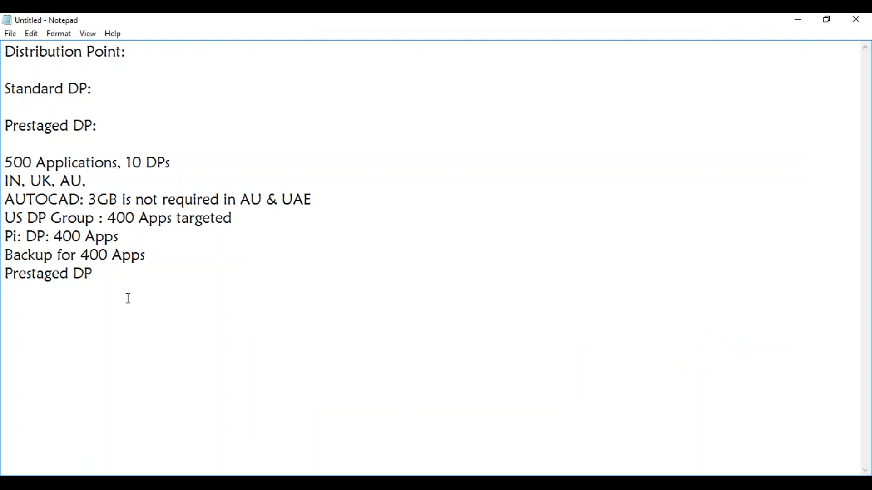
key(Return)
text(Adobe Reader)
key(Return)
text(G)
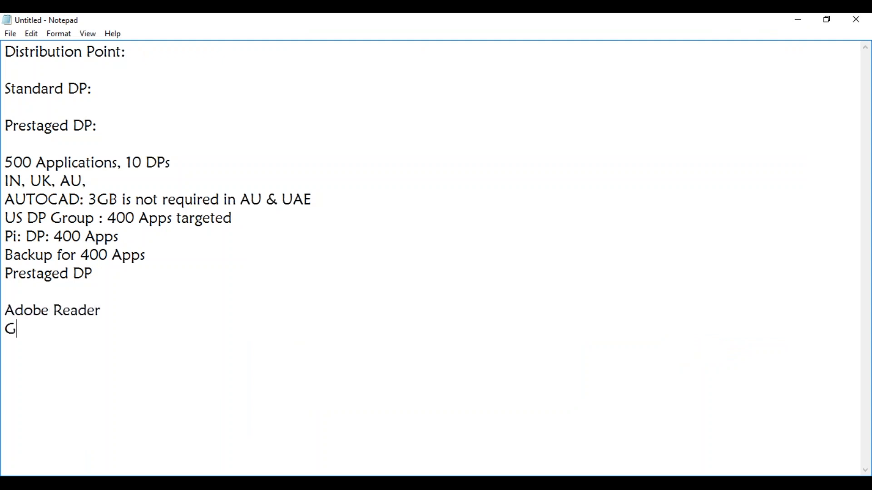
text(oogle Chrome)
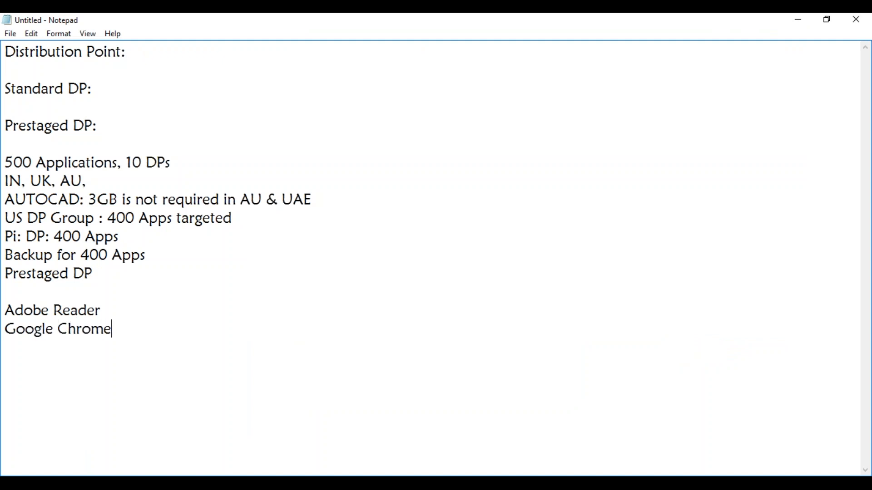
Add VLC, 7Zip and Office 2016 on separate lines to the application list in the notes.
key(Return)
text(VLC)
key(Return)
text(7Zip)
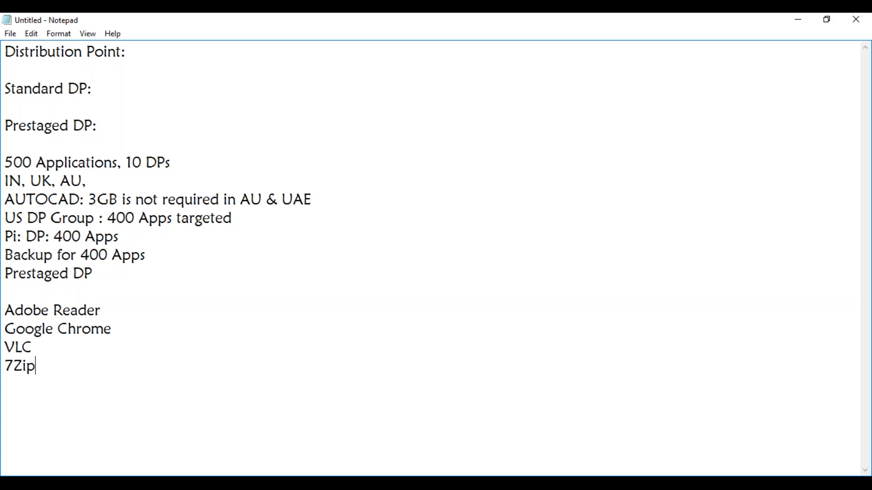
key(Return)
text(Office 2016)
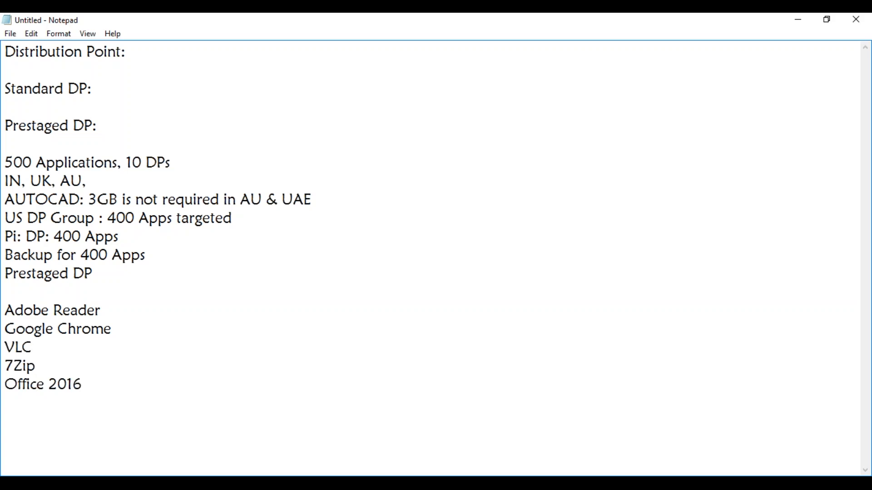
Leave a blank line below the application list and start a location line with "HYD, BLR, MAA, NY,".
key(Return)
key(Return)
text(HYD, BLR, )
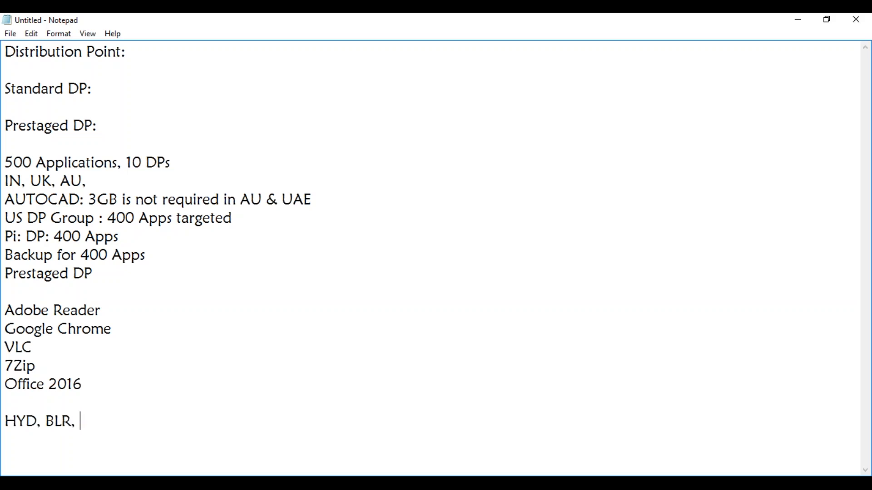
text(MAA, NY, )
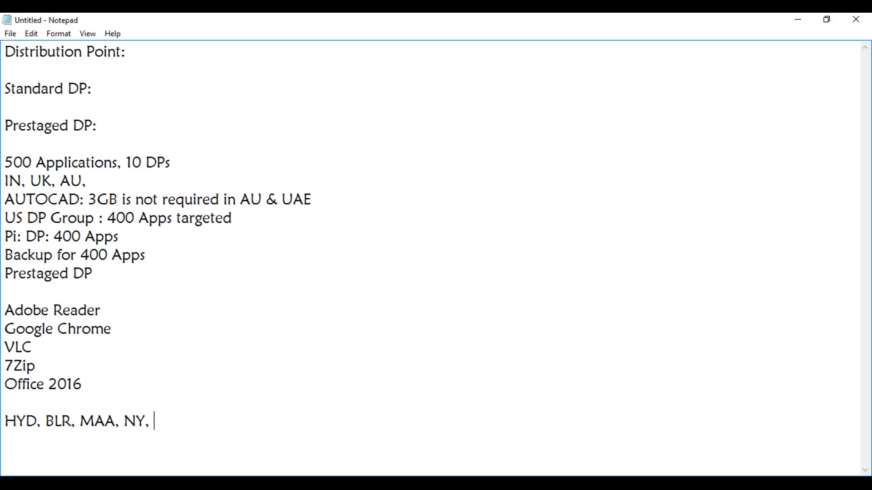
text(Lon)
Append LON to the location line and change NY to NEY.
key(BackSpace)
key(BackSpace)
text(ON)
click(137, 417)
text(E)
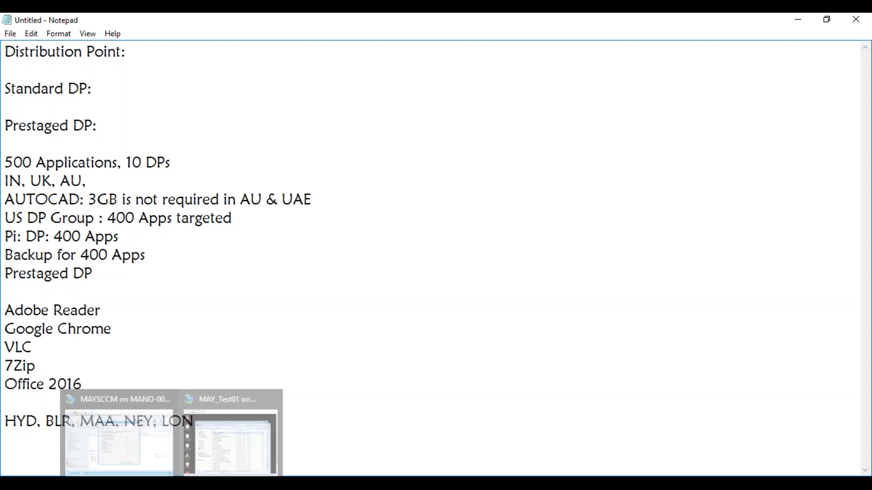
click(275, 334)
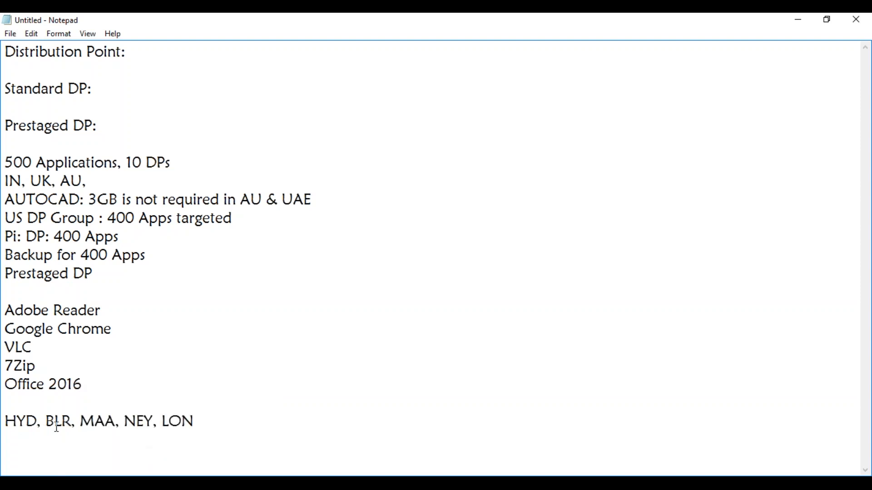
Append ", PIT" after LON on the location line.
click(208, 422)
text(, PIT)
Highlight the full application list in the notes, and narrow the highlight to Adobe Reader, Google Chrome and VLC.
drag(82, 384, 9, 311)
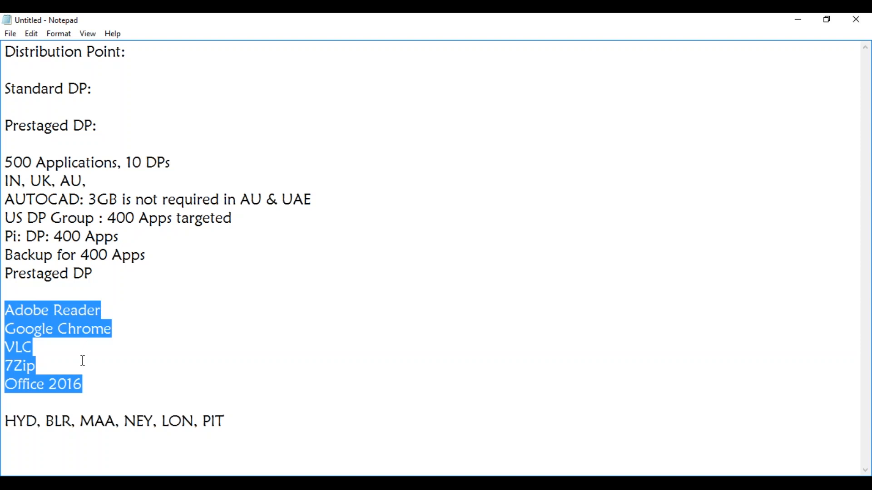
click(111, 308)
drag(6, 309, 62, 343)
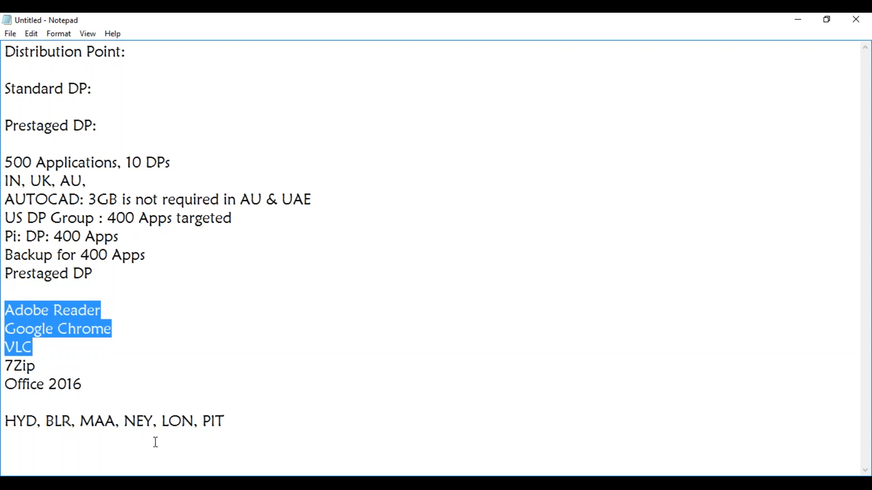
In MAYSCCM's Software Distribution component properties, set the maximum number of packages to 10 and maximum threads per package to 90.
click(172, 485)
click(118, 436)
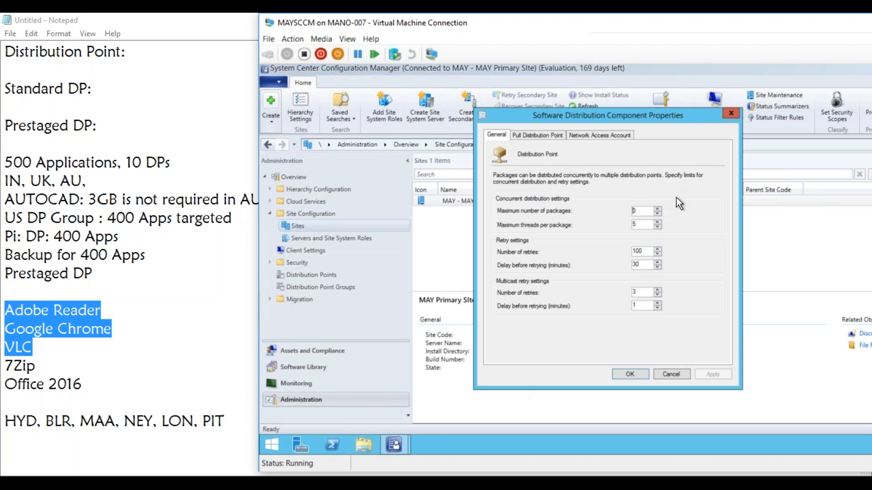
drag(638, 212, 620, 211)
text(10)
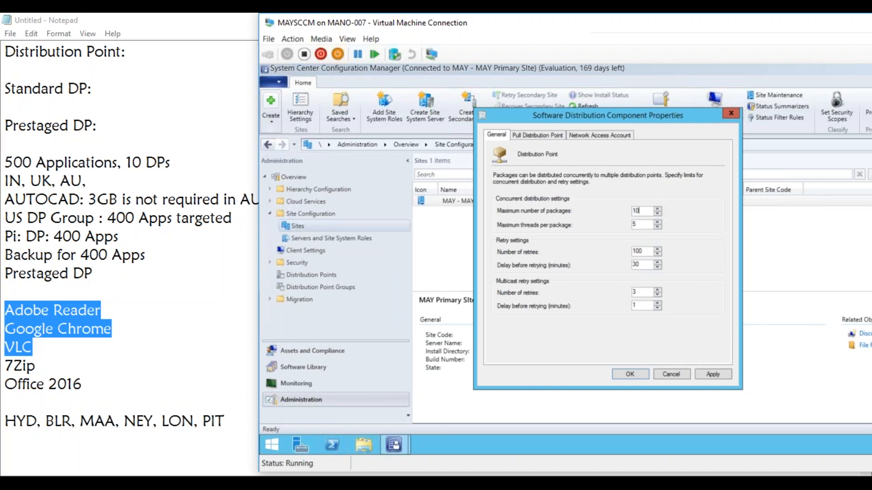
drag(641, 225, 631, 223)
text(90)
Set the maximum number of packages back to 3 and the maximum threads per package back to 5.
drag(653, 210, 623, 213)
text(3)
drag(636, 224, 628, 223)
text(5)
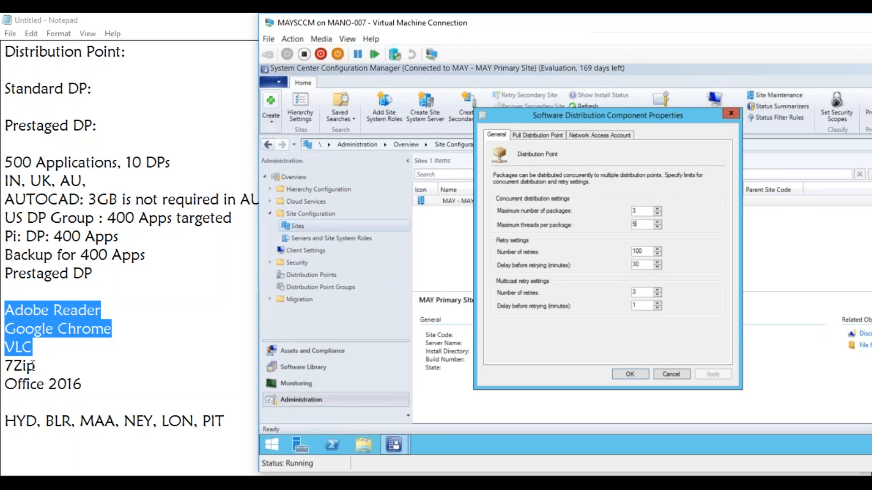
Highlight the PIT location and the Prestaged DP line in the Notepad notes for review.
click(203, 420)
drag(203, 420, 226, 421)
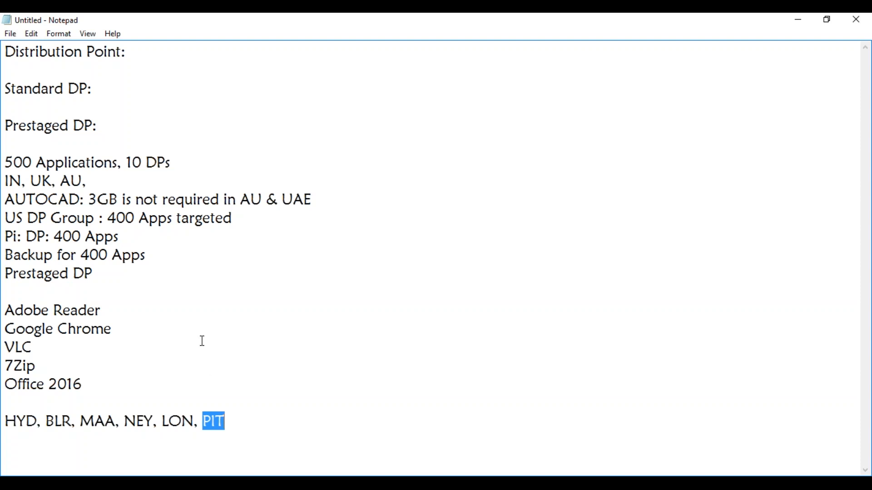
drag(97, 274, 4, 274)
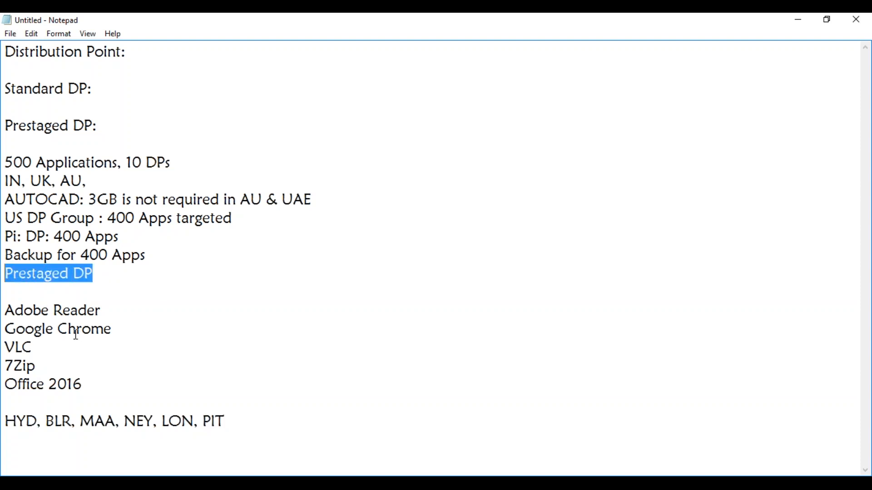
Minimize the Notepad notes to return to the MAYSCCM virtual machine and its Software Distribution component properties.
mouse_move(109, 483)
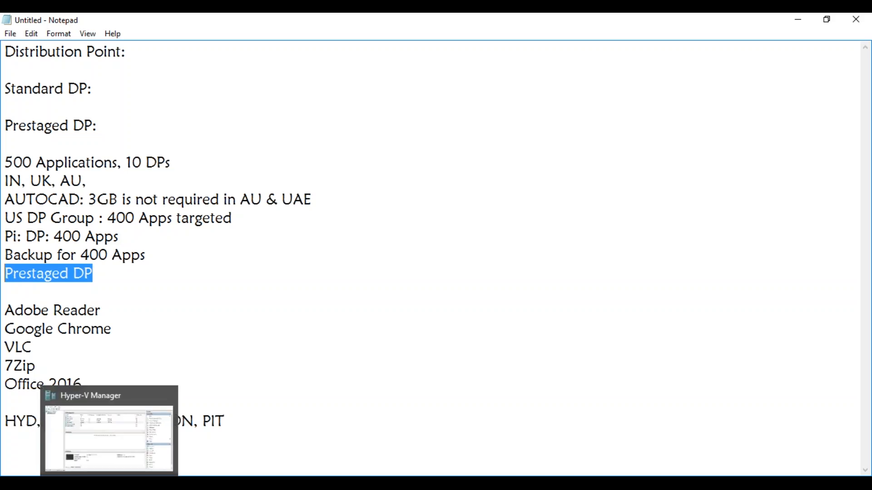
click(98, 409)
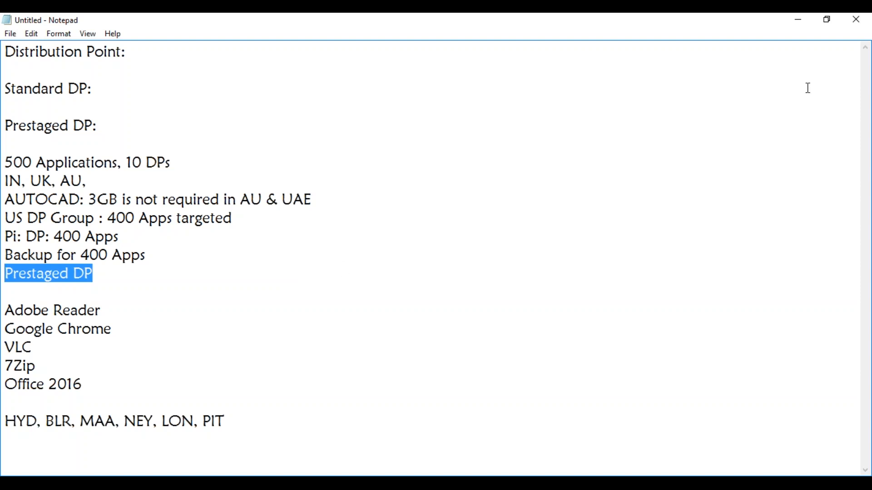
click(800, 21)
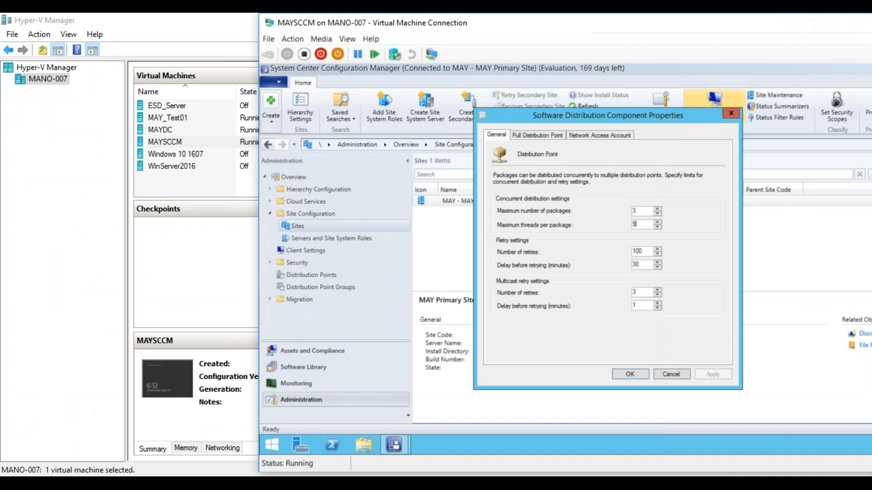
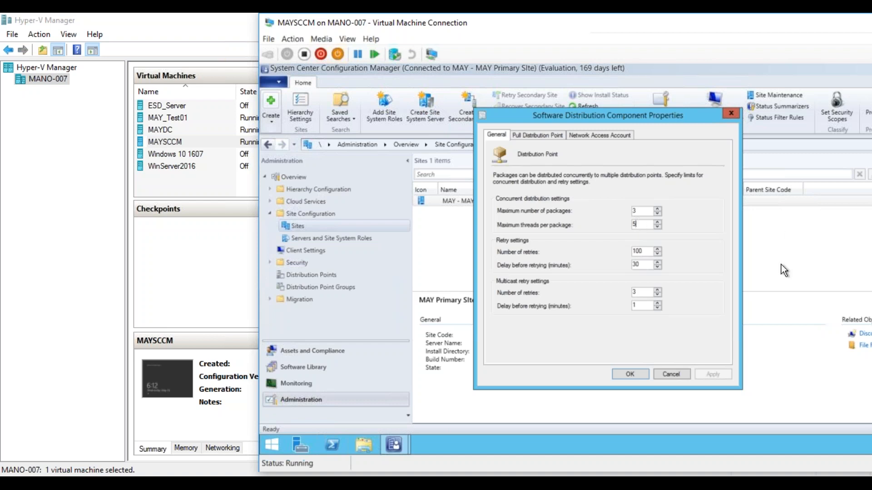
Cancel the Software Distribution component properties and view the role options offered for Servers and Site System Roles.
click(673, 374)
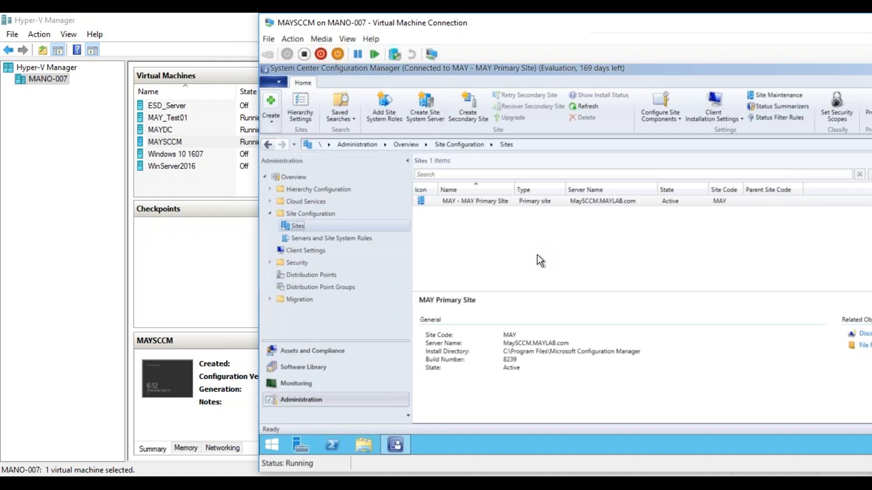
right_click(348, 237)
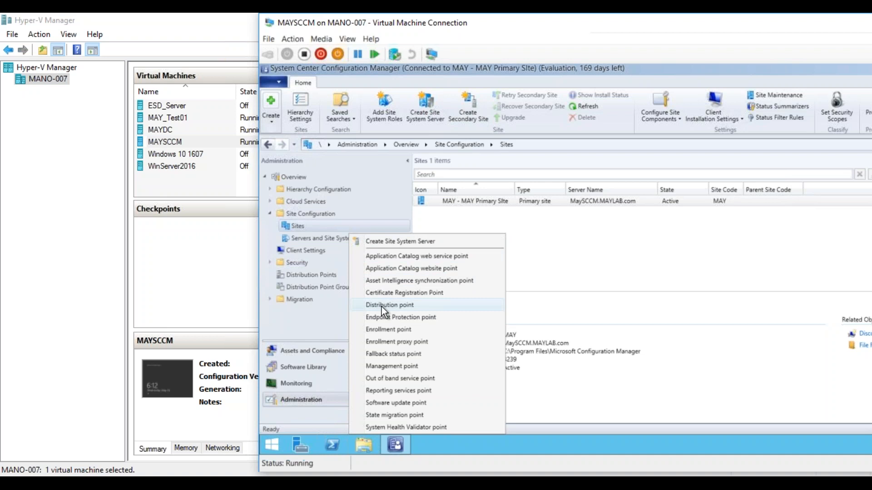
click(323, 238)
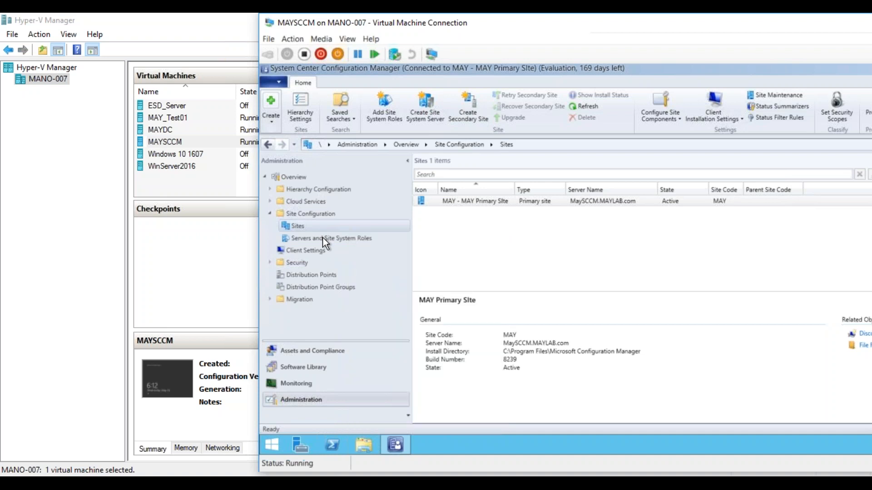
right_click(325, 243)
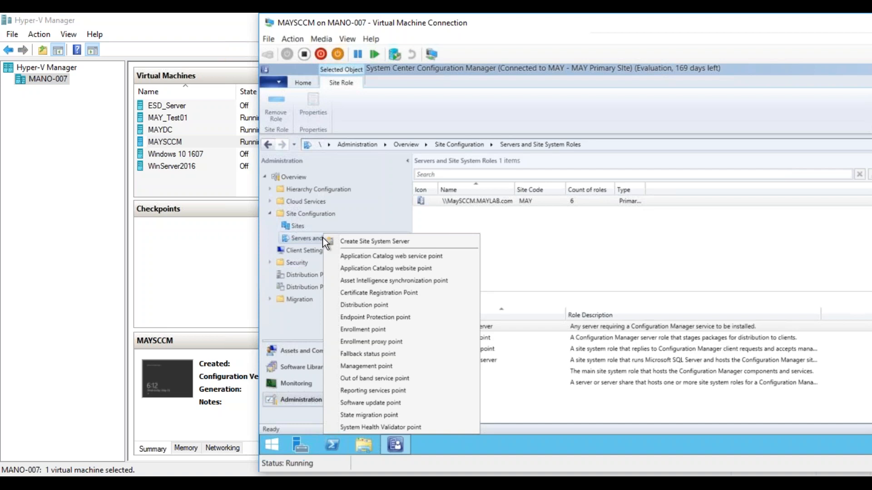
Start adding site system roles to the MaySCCM.MAYLAB.com server and advance the wizard to System Role Selection.
click(468, 201)
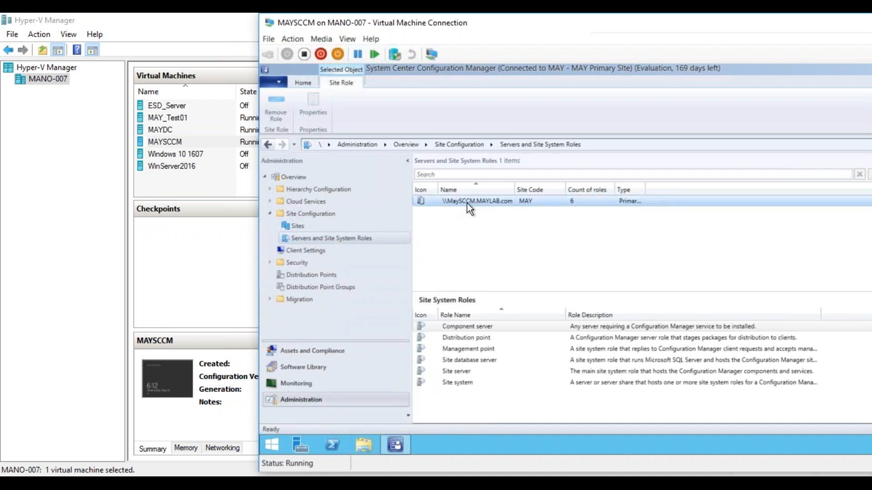
right_click(468, 204)
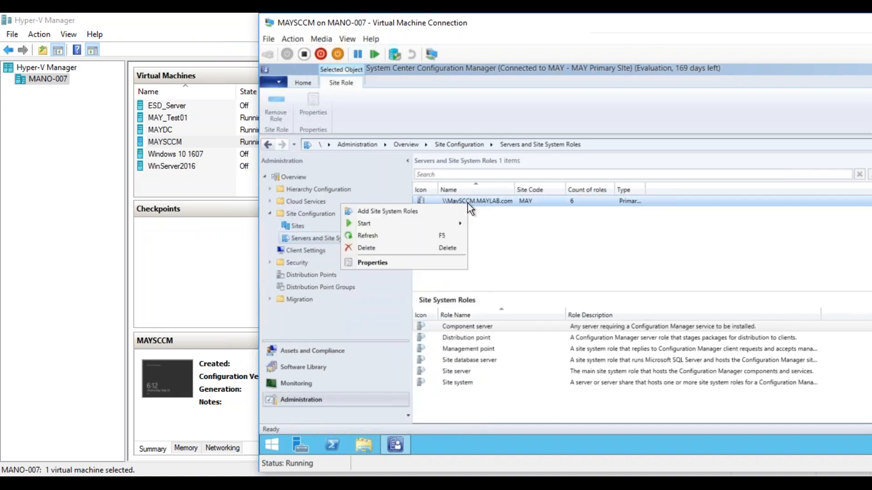
click(412, 211)
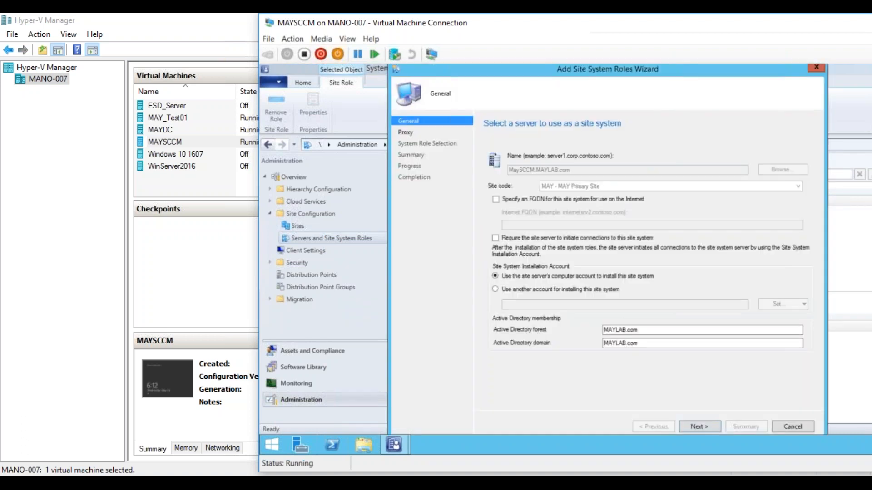
click(690, 423)
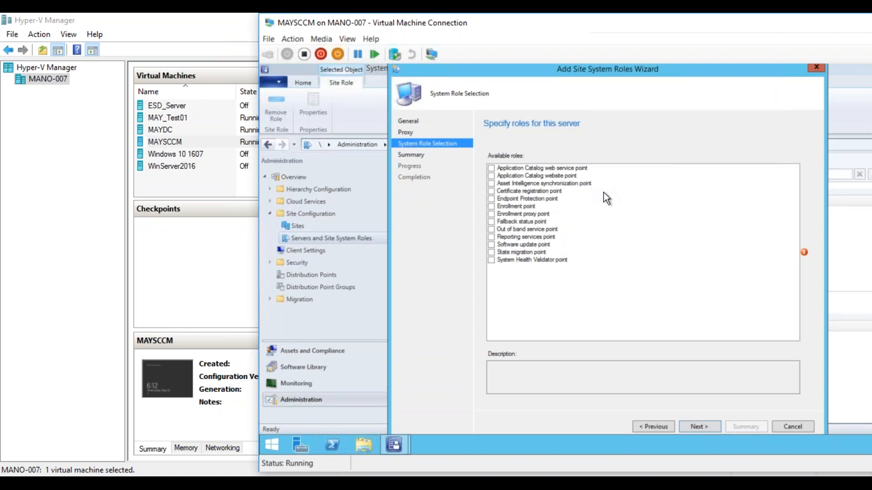
Select the Application Catalog web service, Application Catalog website, reporting services, software update and state migration points, and exit the wizard without saving.
click(491, 167)
click(491, 176)
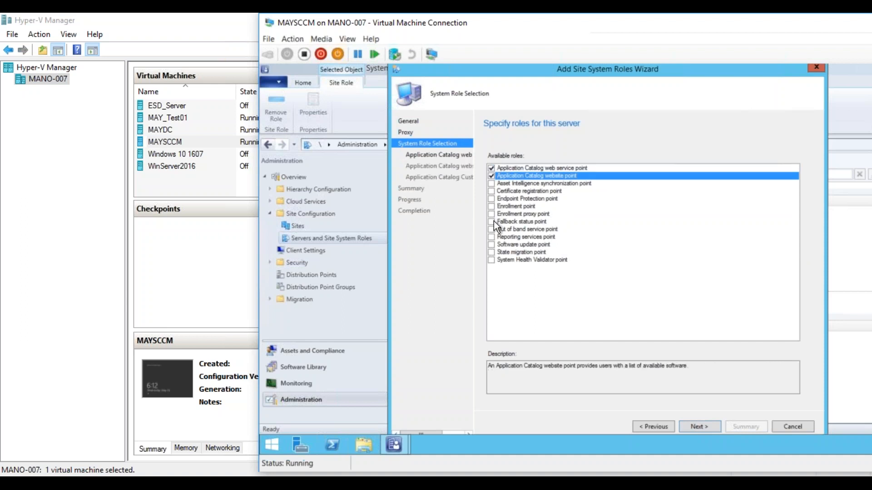
click(492, 237)
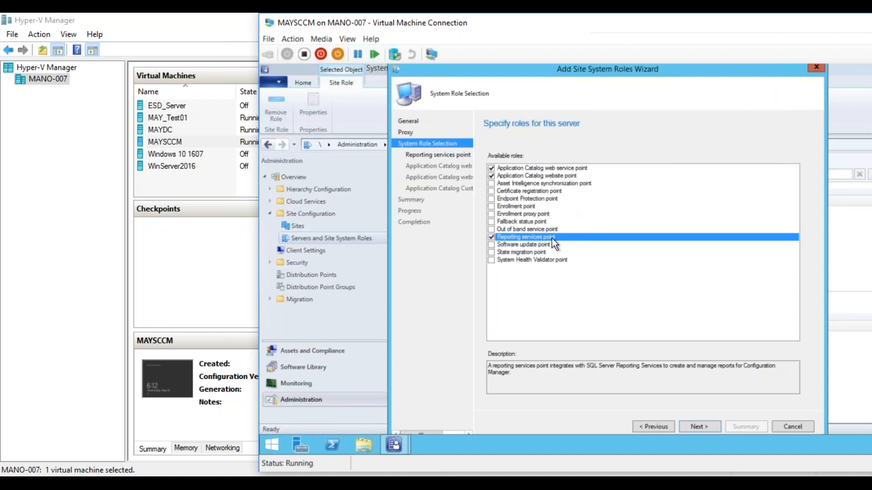
click(491, 244)
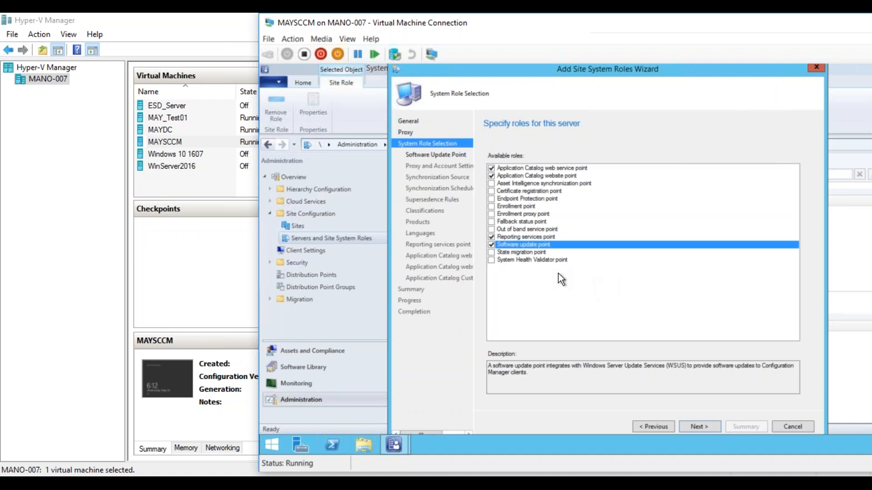
click(491, 252)
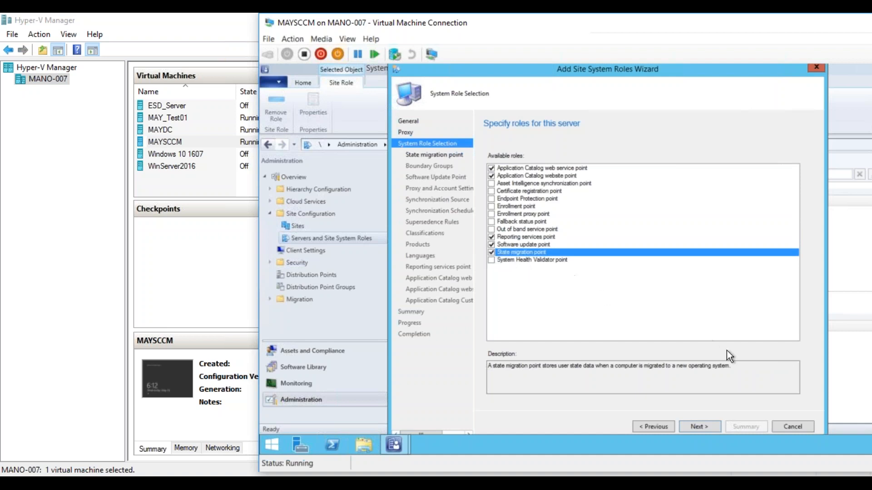
click(790, 427)
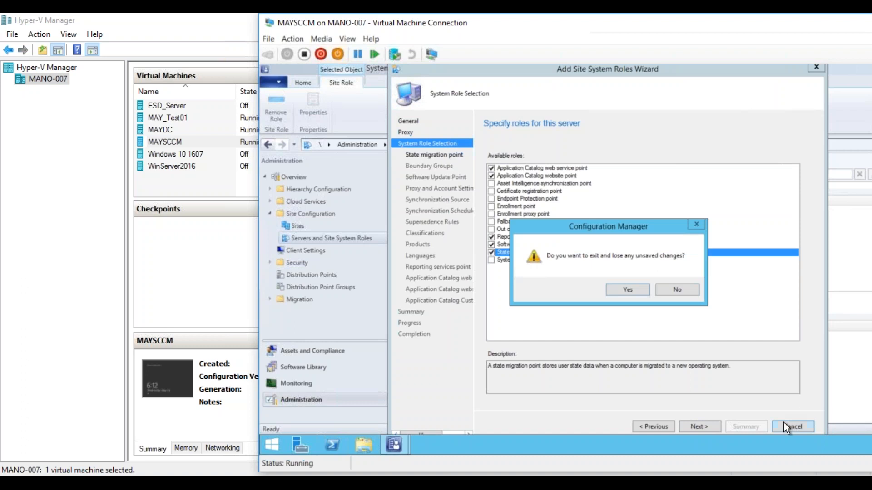
click(622, 291)
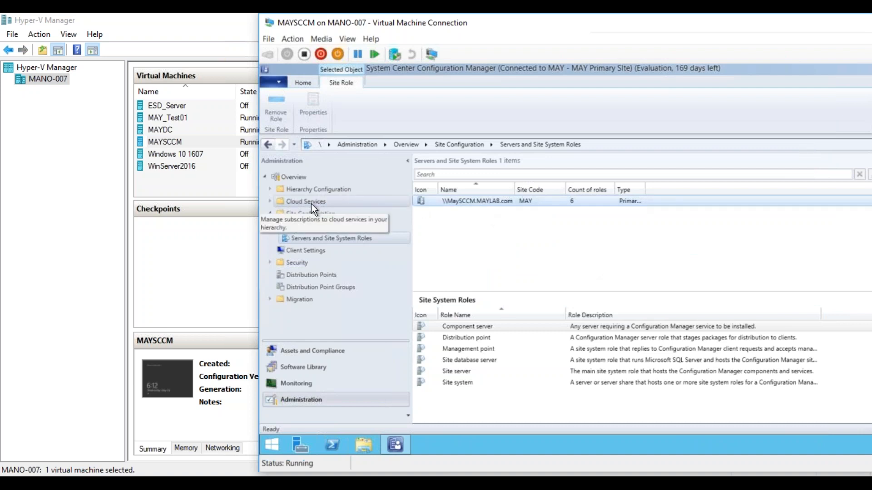
Review the Introduction and Subscription pages for adding a Microsoft Intune subscription under Cloud Services, and exit without creating one.
click(269, 201)
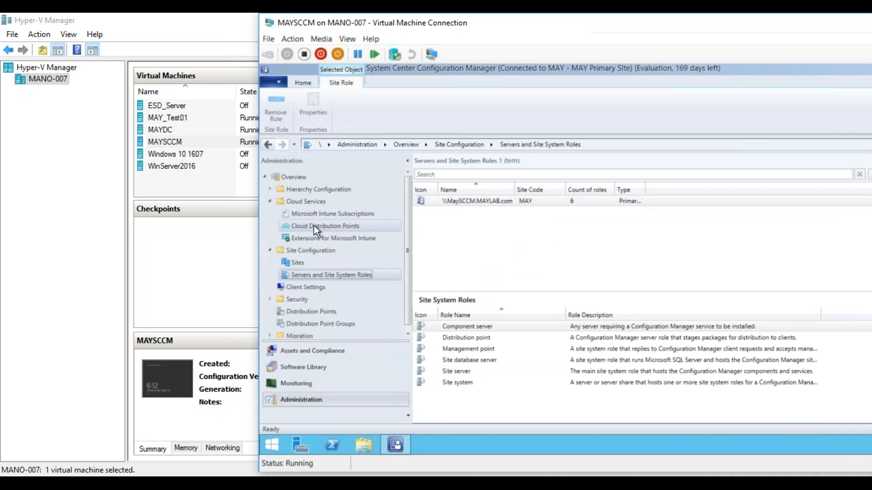
click(324, 213)
right_click(324, 213)
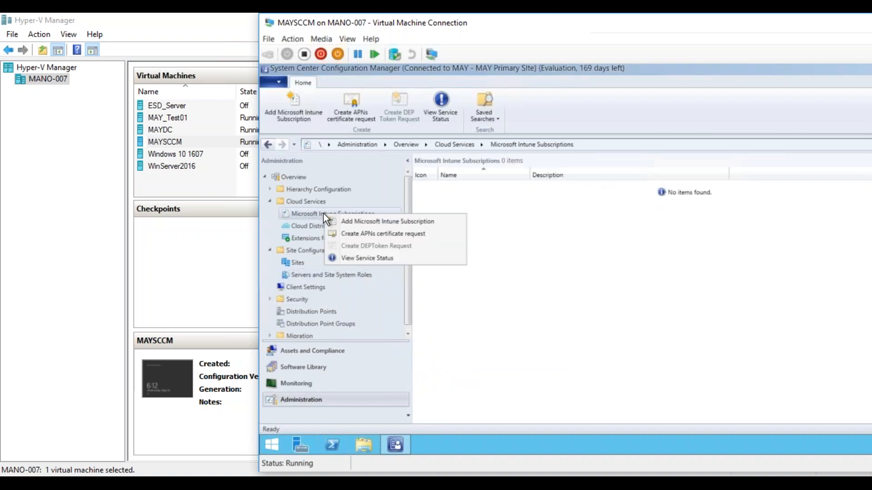
click(343, 221)
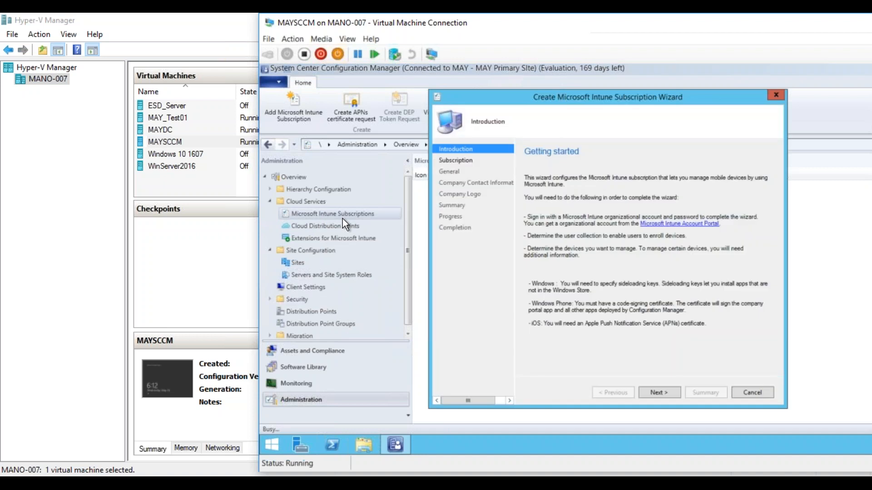
click(665, 396)
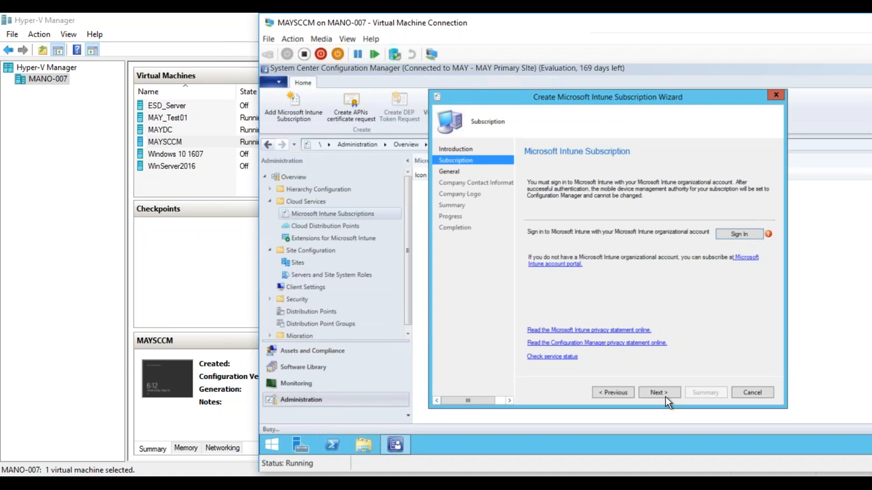
click(737, 391)
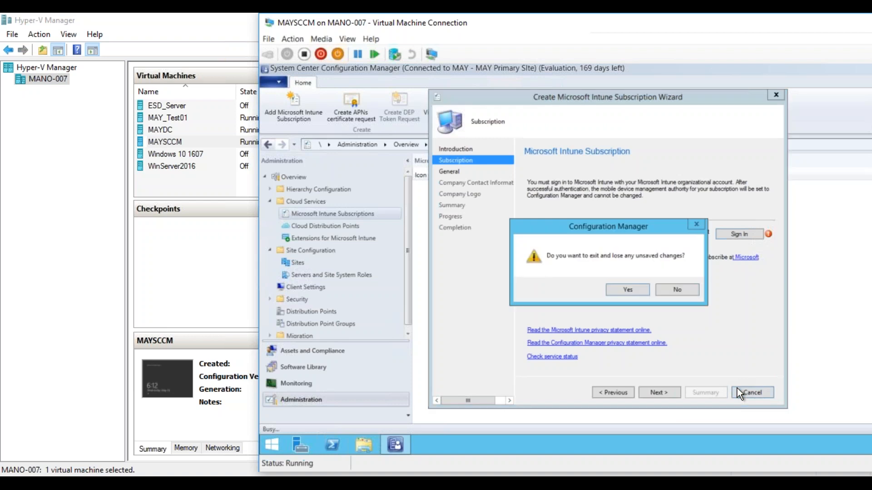
click(628, 290)
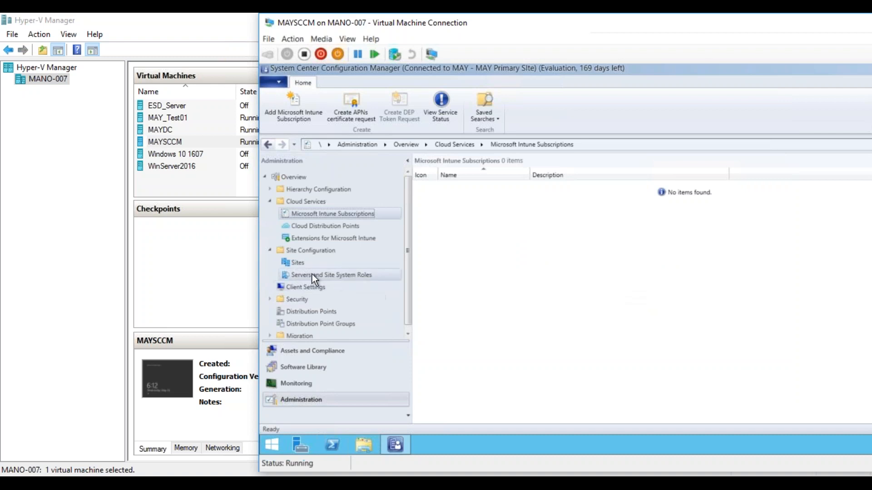
View the Client Settings node and its custom settings options, and collapse the Site Configuration and Cloud Services folders.
click(305, 287)
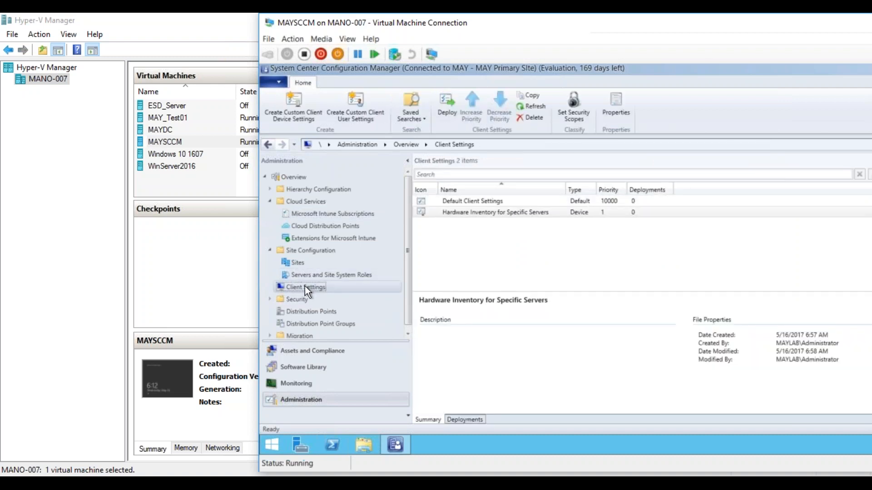
right_click(304, 287)
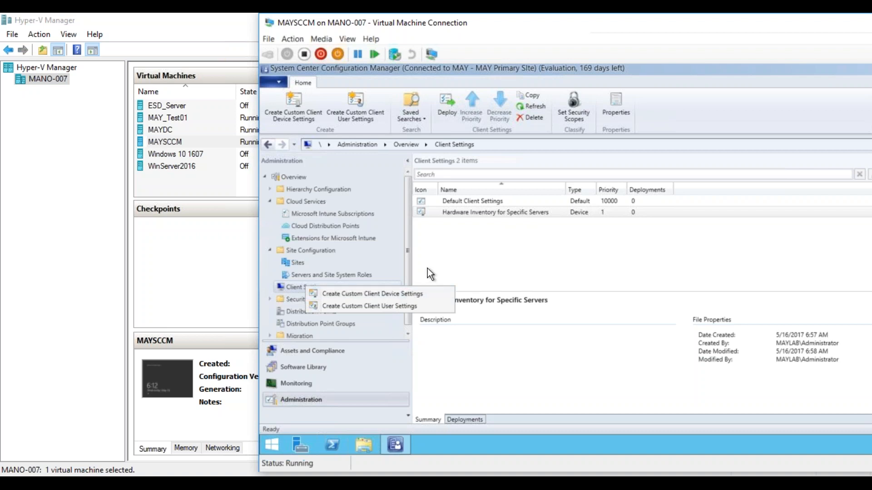
click(407, 265)
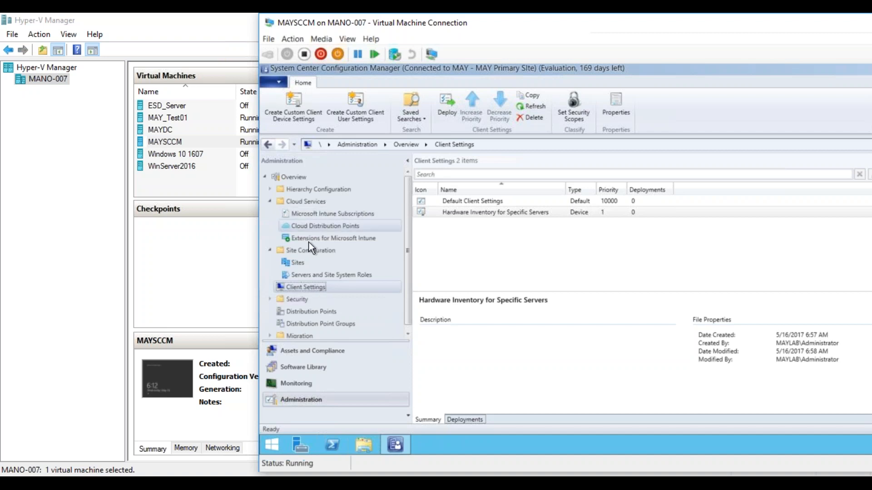
click(271, 249)
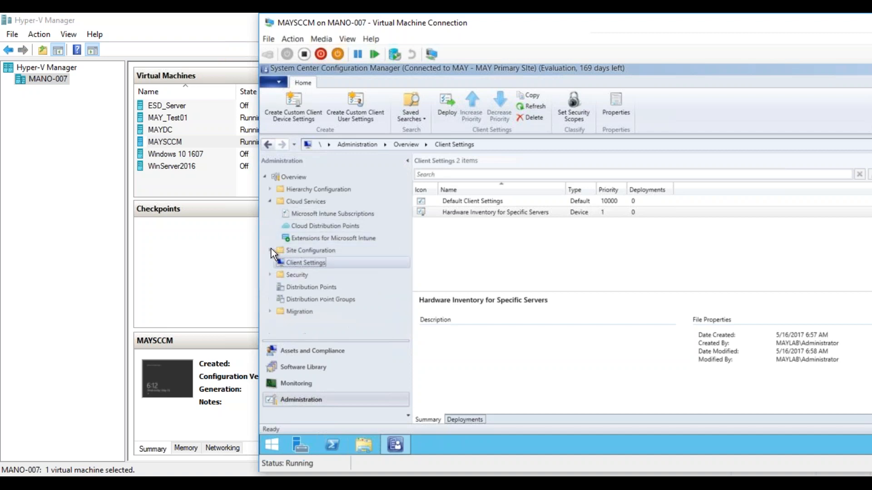
click(269, 200)
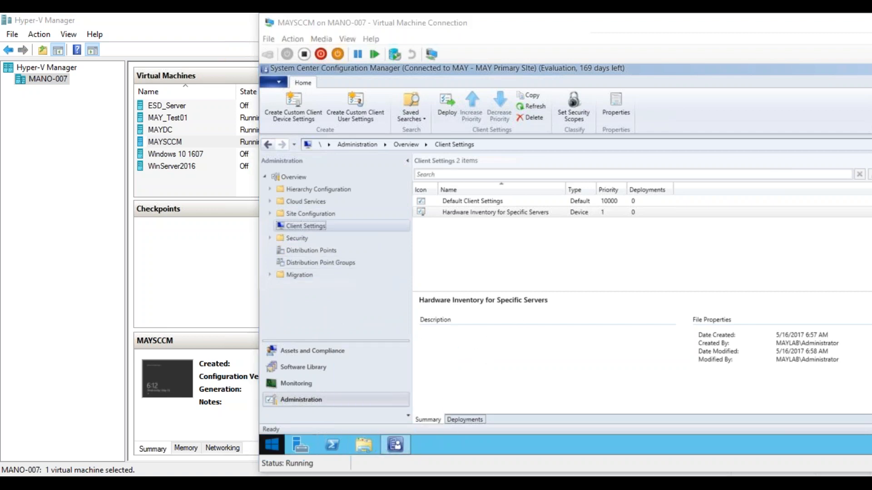
Switch to the Notepad notes and add the heading "PULL DP:" below the list of locations.
key(alt+Tab)
click(295, 364)
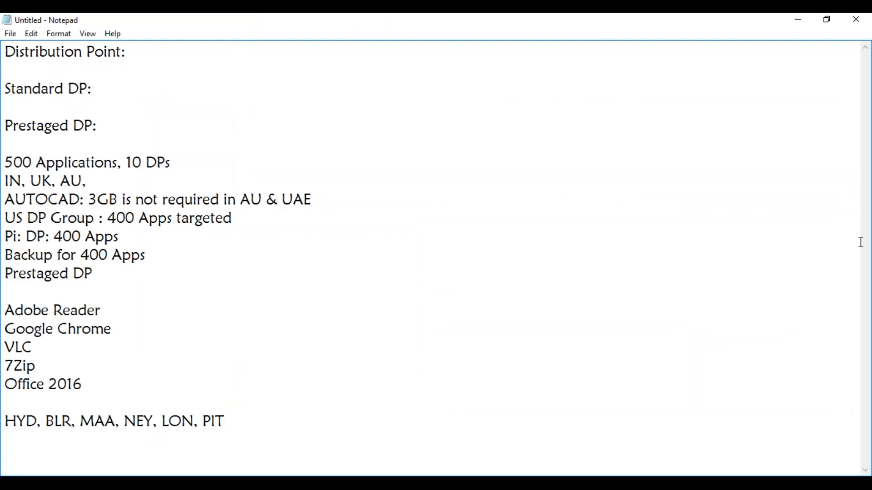
click(233, 416)
key(Return)
key(Return)
key(Return)
key(Return)
key(Return)
key(Return)
key(Return)
key(Return)
key(Return)
key(Return)
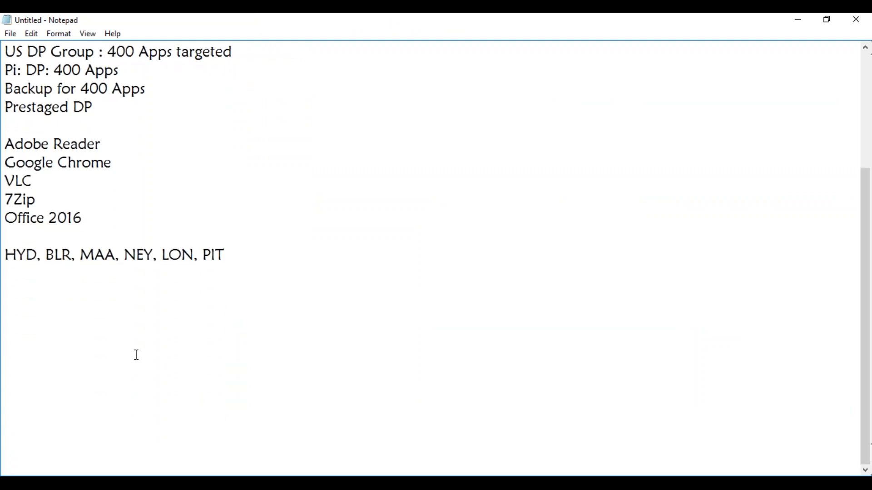
click(34, 290)
text(PULL DP)
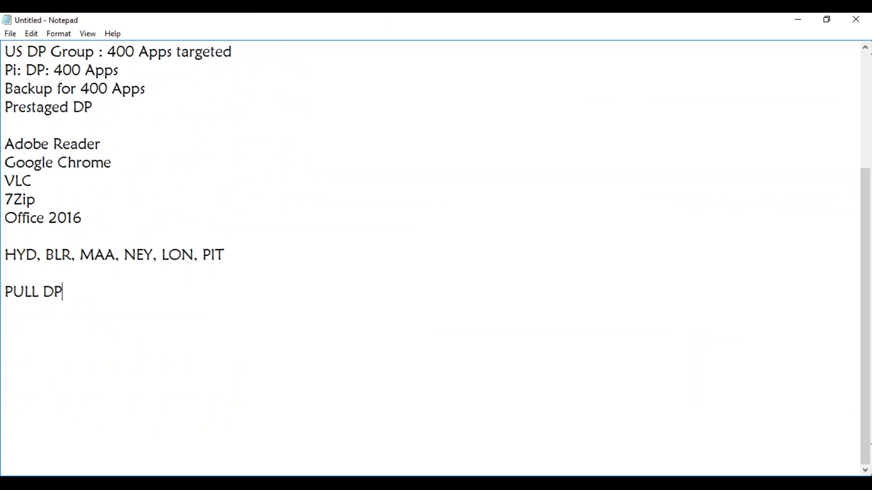
text(:)
Highlight Office 2016 in the notes, and add the line "3 Packages & 5 Threads Per package" below the PULL DP heading.
drag(83, 218, 12, 222)
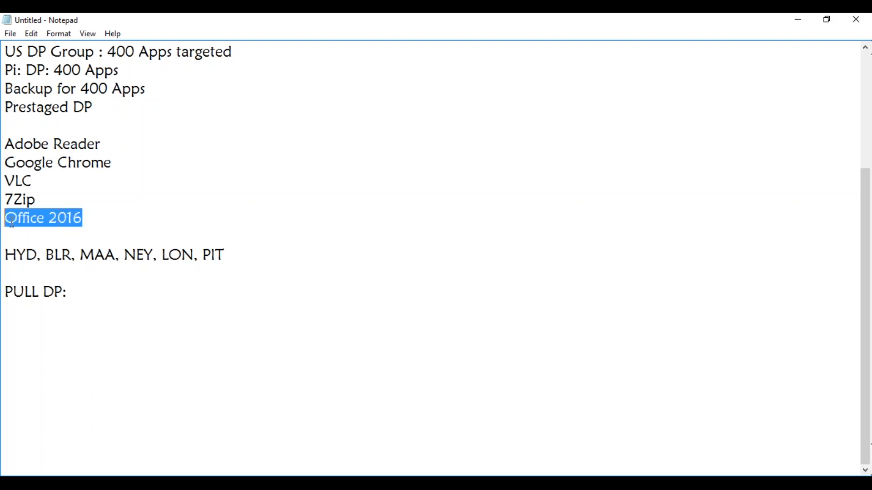
click(35, 266)
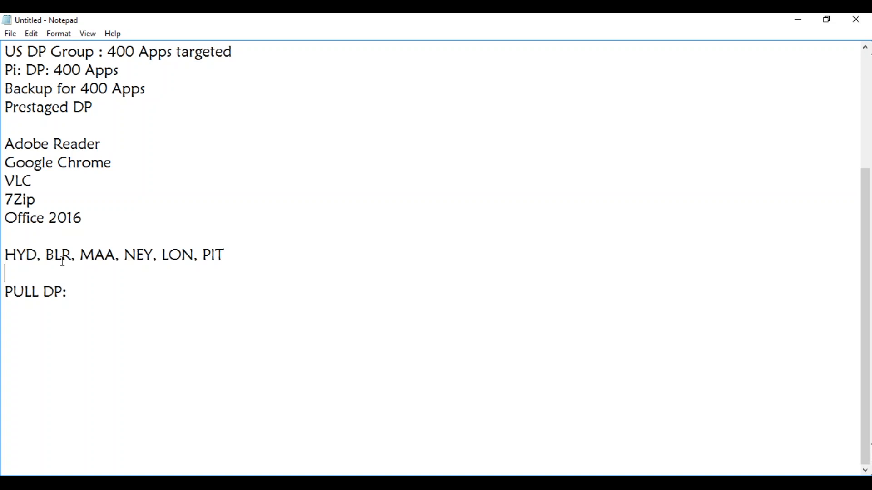
click(74, 290)
key(Return)
key(Return)
text(3 Packages )
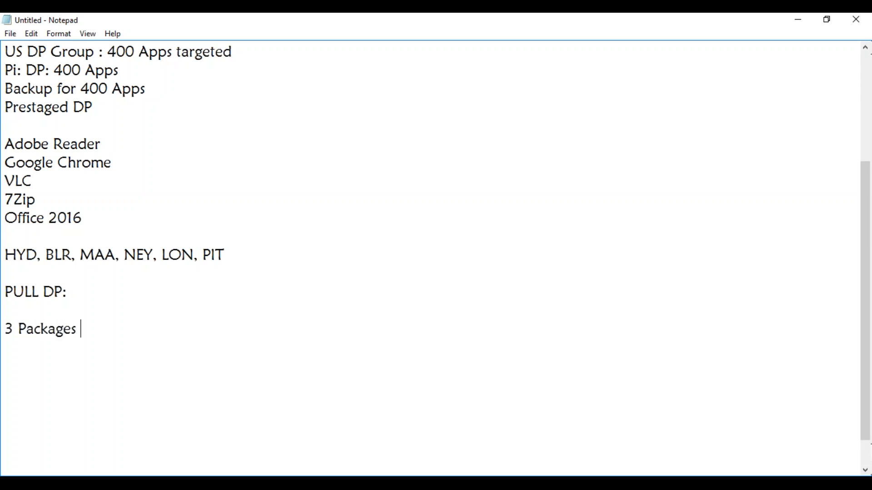
text(& 5 Threads )
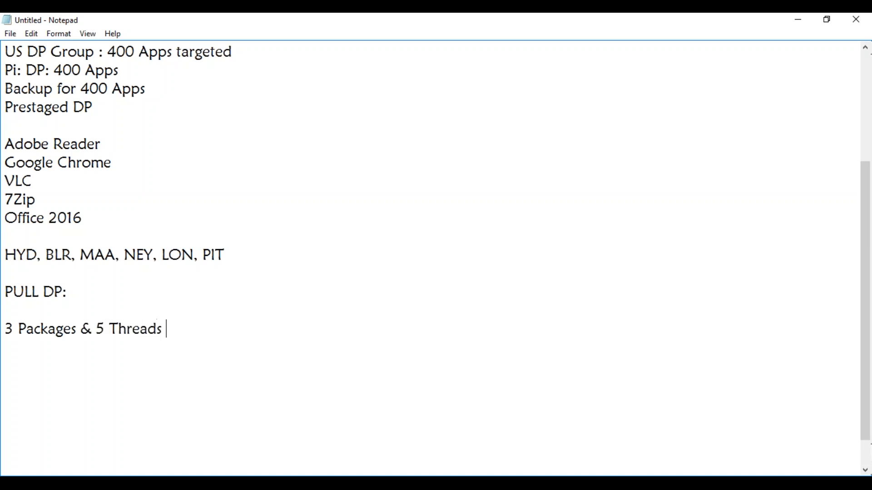
text(Per package)
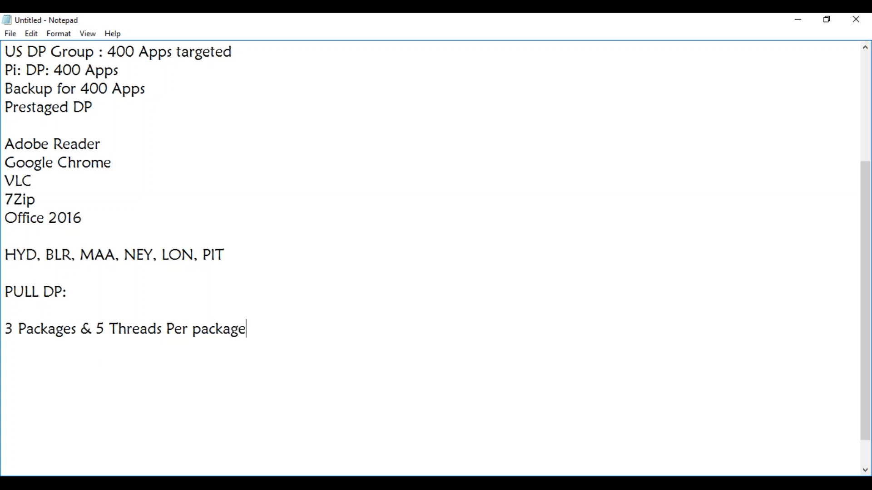
Switch from the Notepad notes back to the MAYSCCM virtual machine's Configuration Manager console.
key(alt+Tab)
mouse_move(189, 472)
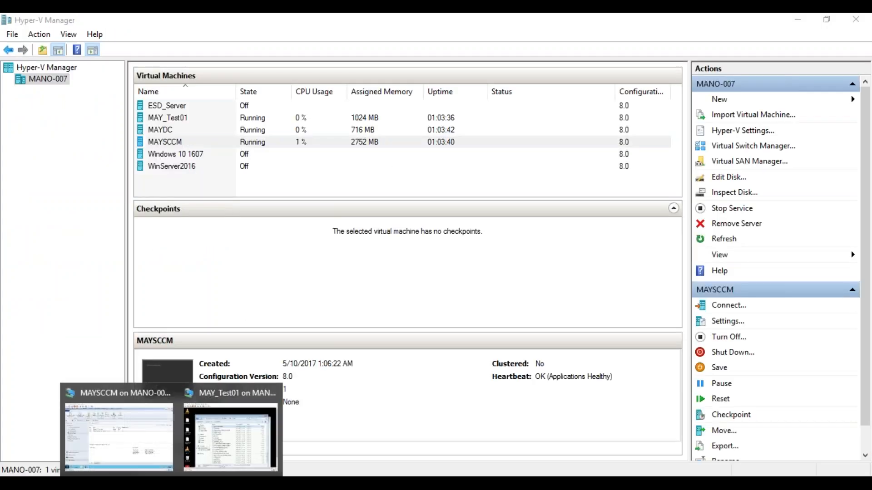
click(124, 431)
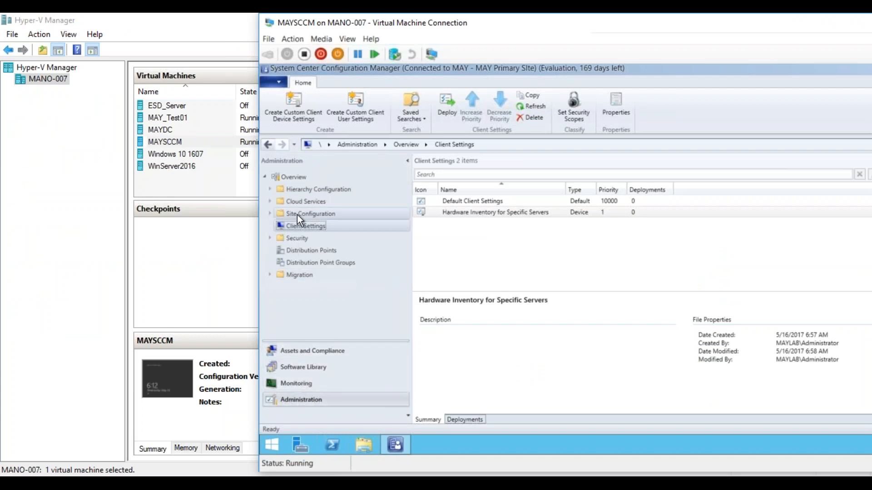
View the servers and site system roles under Site Configuration and the roles installed on the MaySCCM.MAYLAB.com server.
click(275, 214)
click(347, 239)
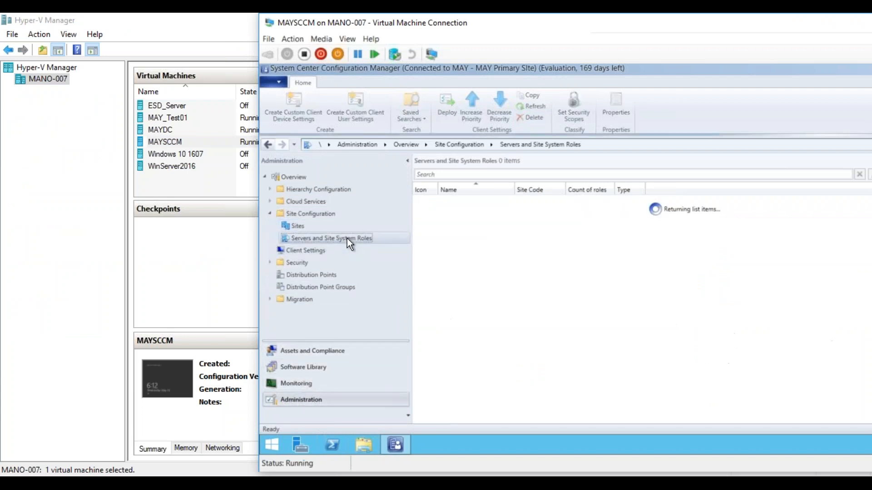
click(484, 202)
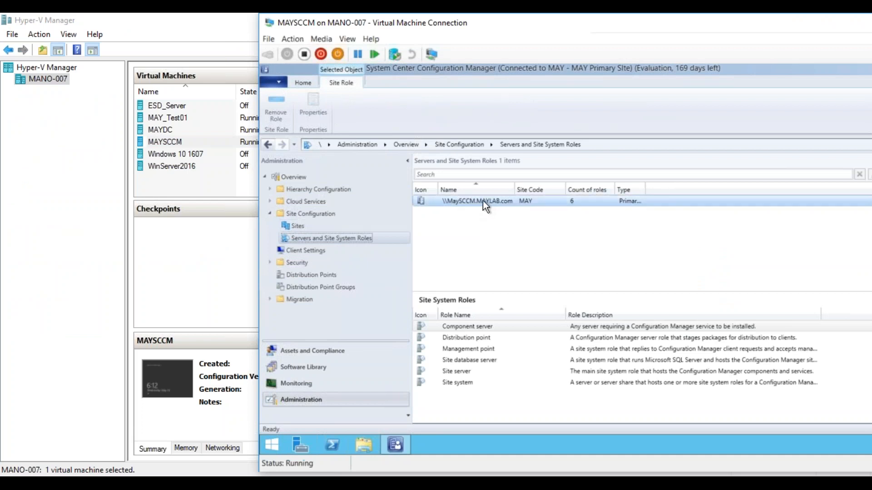
right_click(448, 200)
key(F5)
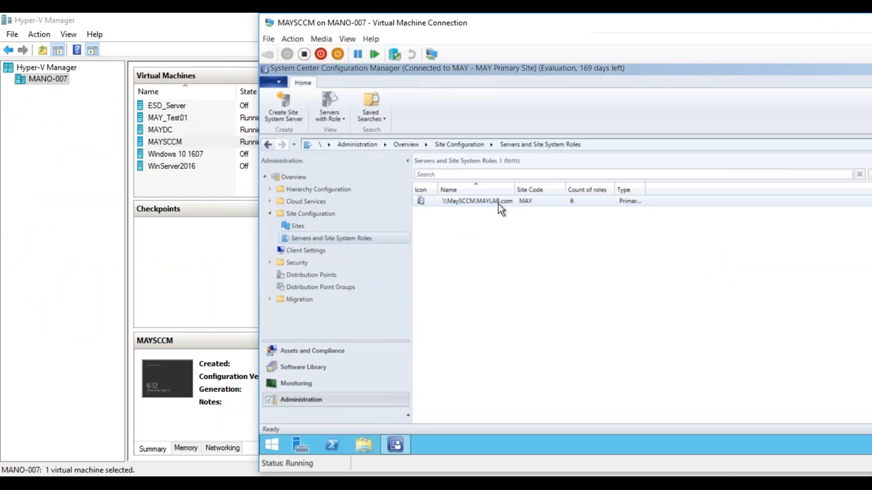
click(498, 203)
Open the Software Distribution component properties for the MAY primary site and view the Pull Distribution Point and General settings.
click(350, 224)
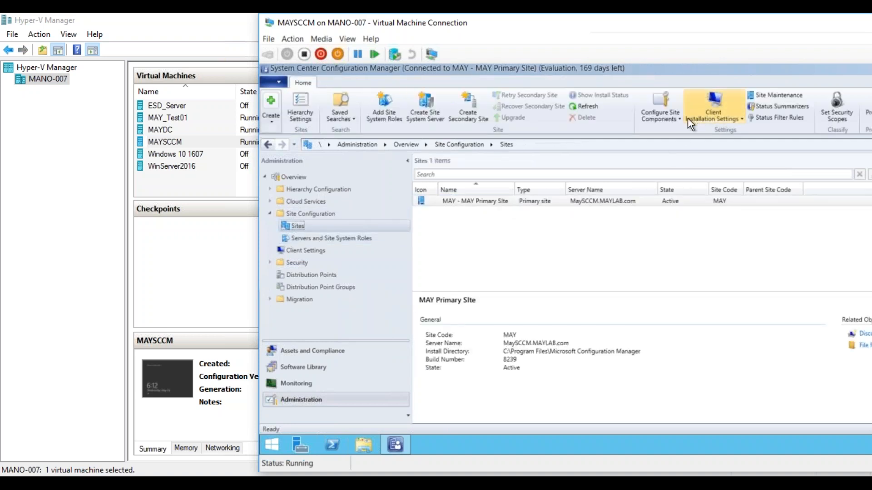
click(675, 119)
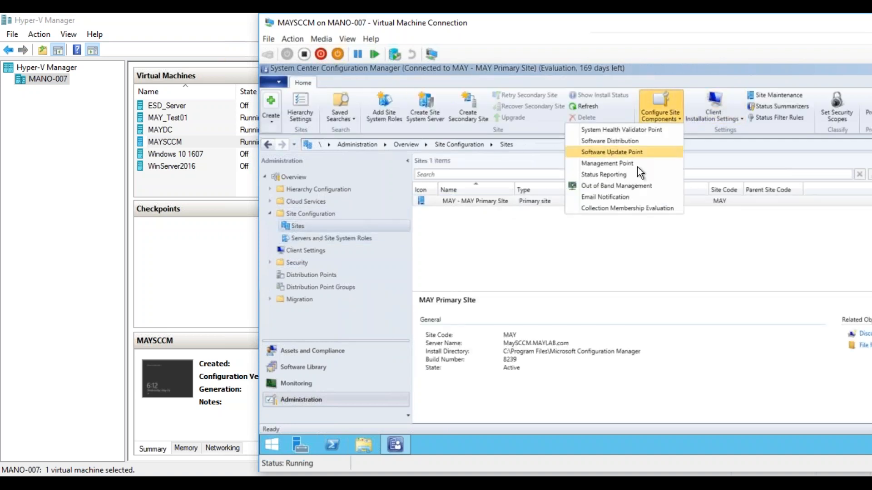
click(616, 140)
drag(568, 119, 500, 136)
click(479, 155)
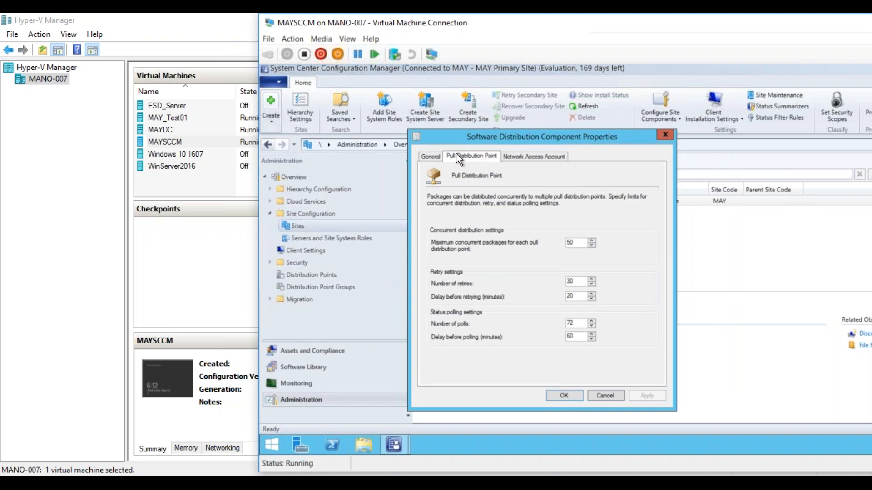
click(435, 155)
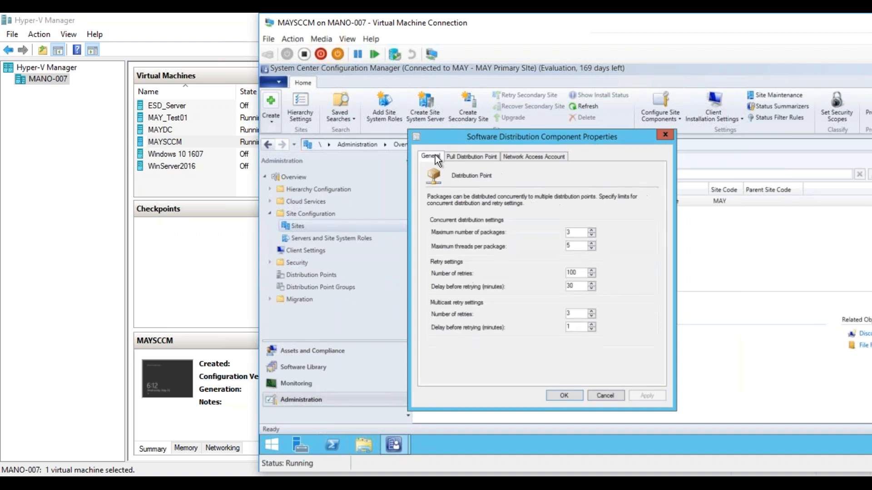
Bring up the Notepad notes and place the MAYSCCM virtual machine window beside the note text.
click(157, 484)
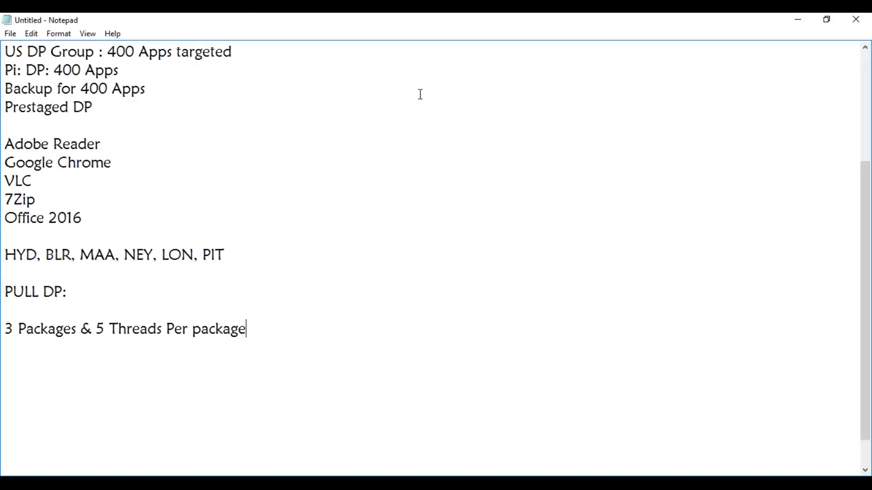
mouse_move(171, 484)
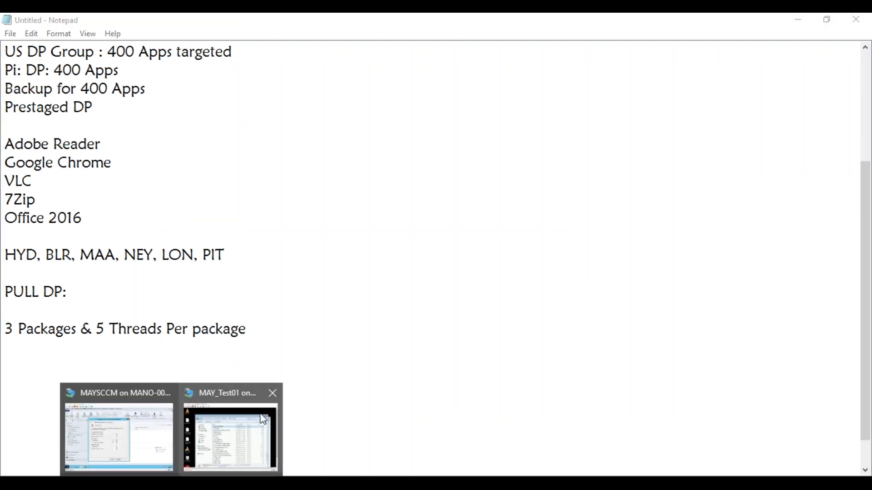
click(173, 407)
drag(429, 30, 472, 36)
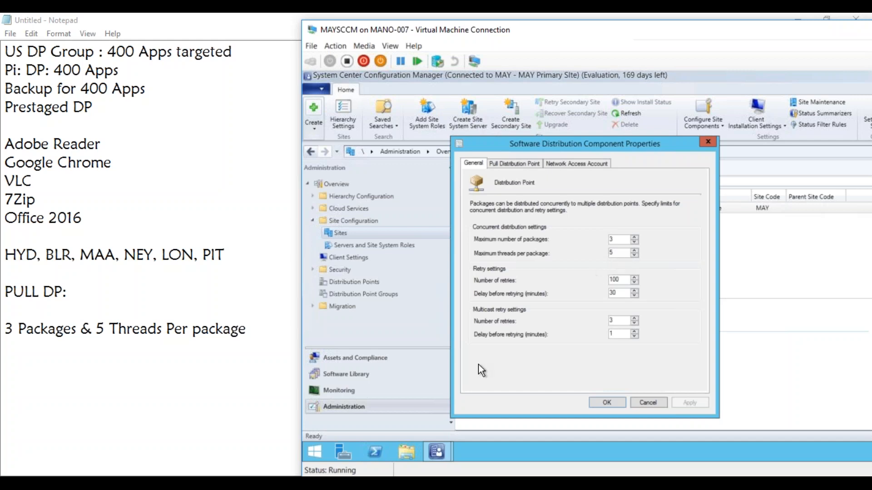
Return to the Notepad notes, make blank space below the packages and threads line, and add the entry "NEY" there.
click(264, 326)
key(Return)
key(Return)
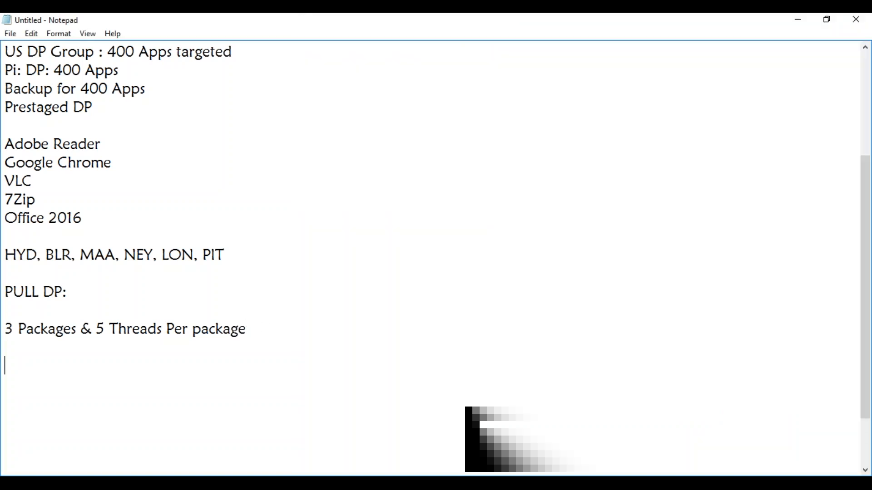
key(Return)
key(Return)
key(Return)
key(Return)
key(Return)
key(Return)
key(Return)
key(Return)
key(Return)
key(Return)
key(Return)
key(Return)
key(Return)
key(Return)
key(Return)
key(Return)
key(Return)
key(Return)
key(Return)
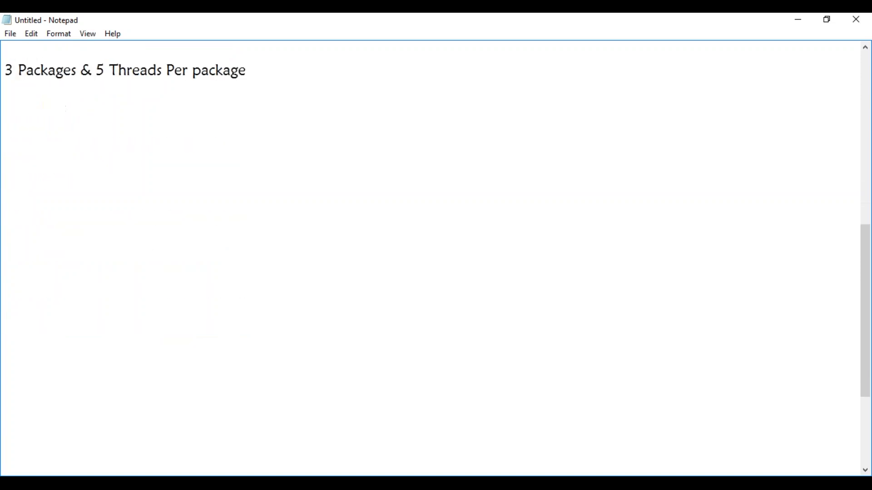
click(55, 117)
text(NEY)
key(Return)
key(Return)
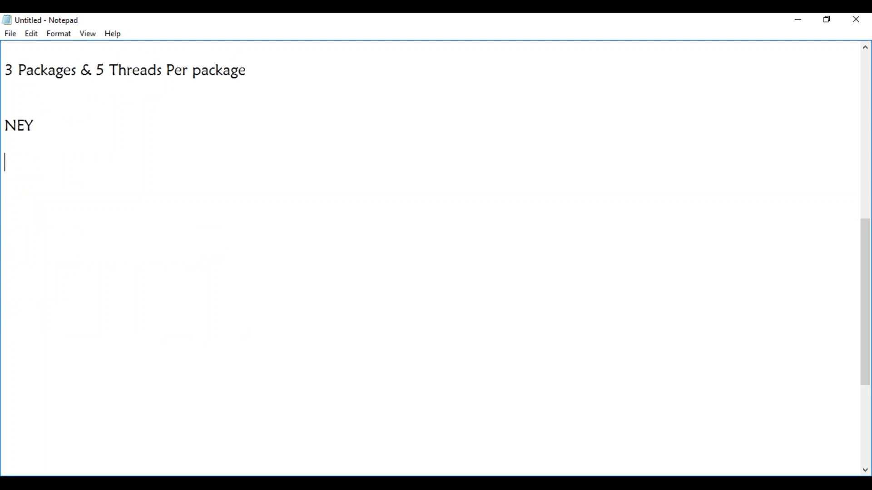
List HYD, BLR and MAA on separate lines below NEY.
text(HYD BL)
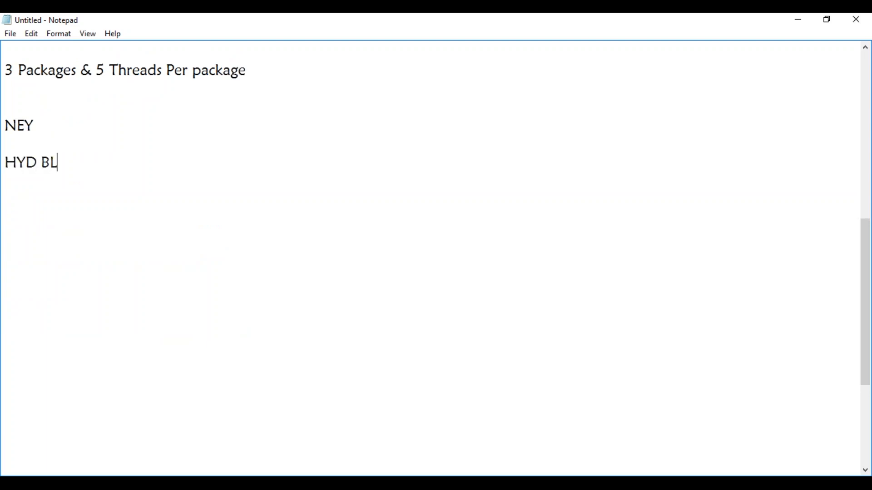
text(R MAA)
click(41, 163)
key(Return)
click(35, 181)
key(Return)
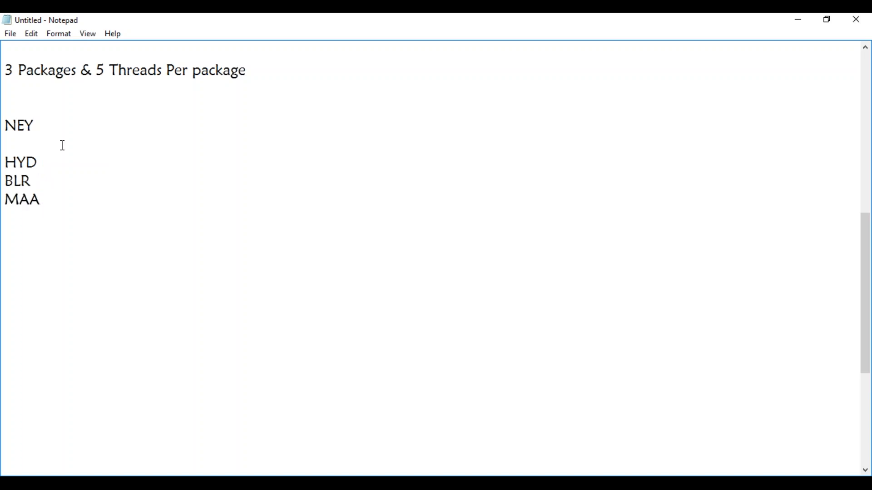
Insert the line "Office 2016" above NEY in the notes.
click(22, 101)
text(Office 2016)
key(Return)
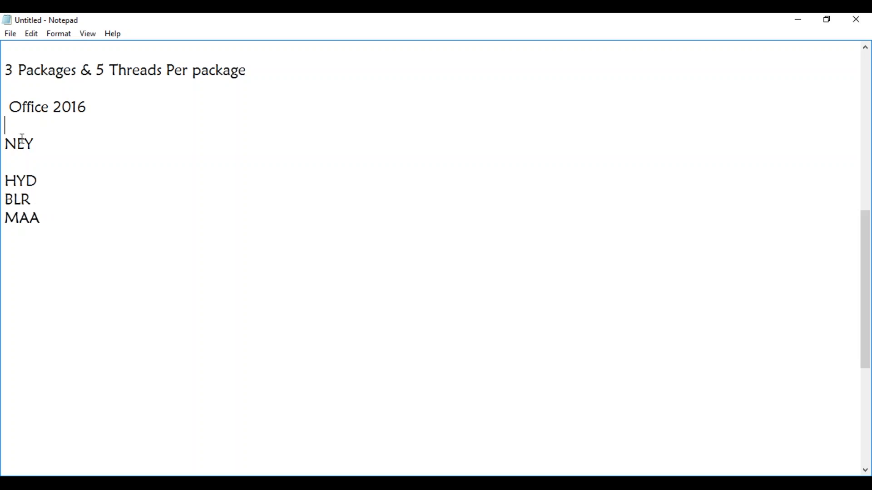
Put BLR on the same line as HYD, separated by a comma, and delete the separate BLR entry.
click(44, 181)
text(, BLR)
drag(35, 200, 8, 200)
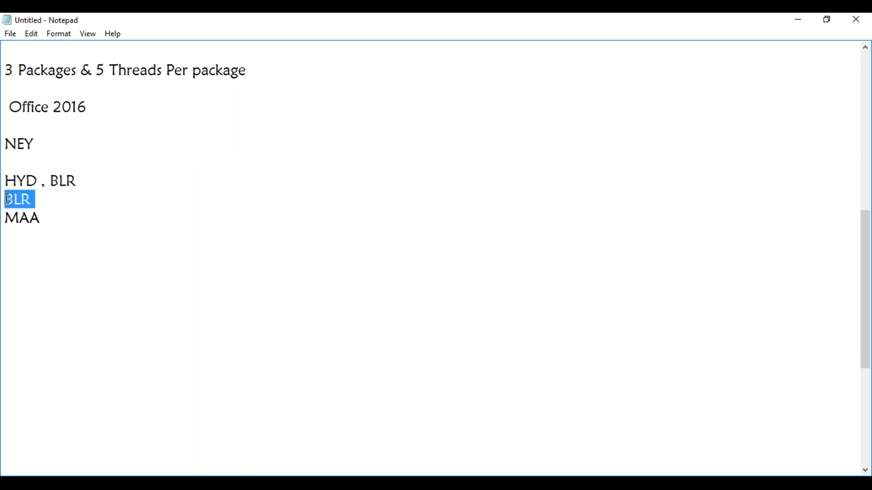
key(Delete)
Label MAA as ": Pull DP" and highlight the MAA entry.
click(45, 221)
text(: Pull DP)
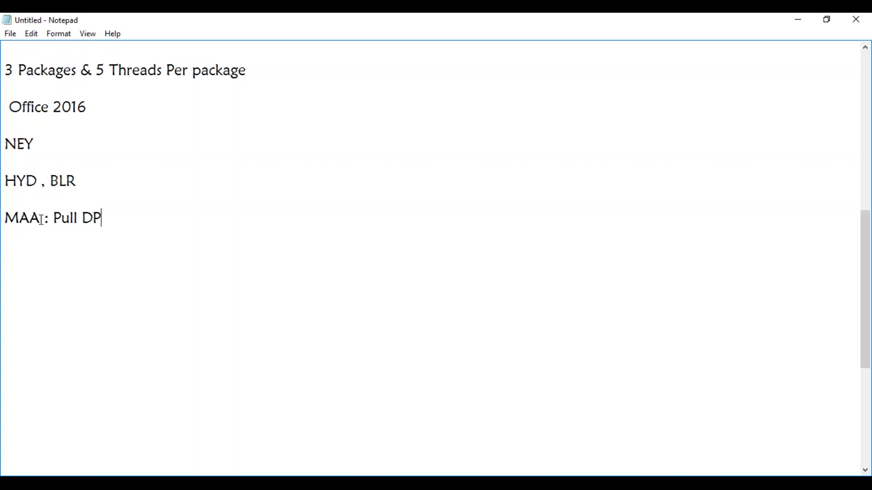
drag(40, 218, 8, 218)
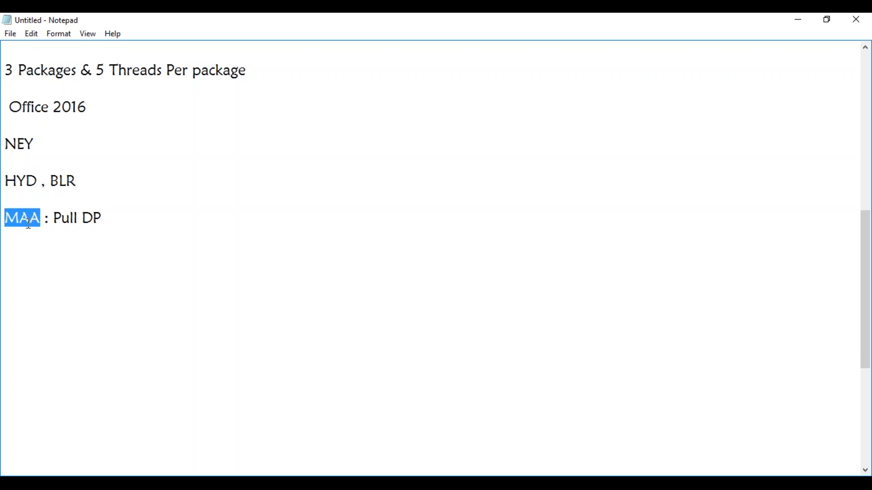
click(29, 187)
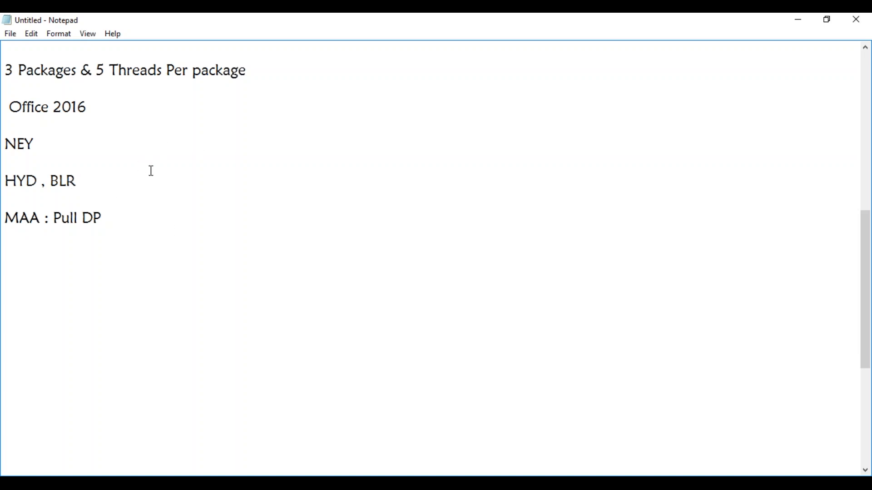
Extend the HYD, BLR line with the locations LON and US.
click(85, 178)
text(, LON, US)
Remove the Pull DP label from the MAA line and copy BLR and LON onto separate lines below it.
drag(45, 220, 115, 224)
key(Delete)
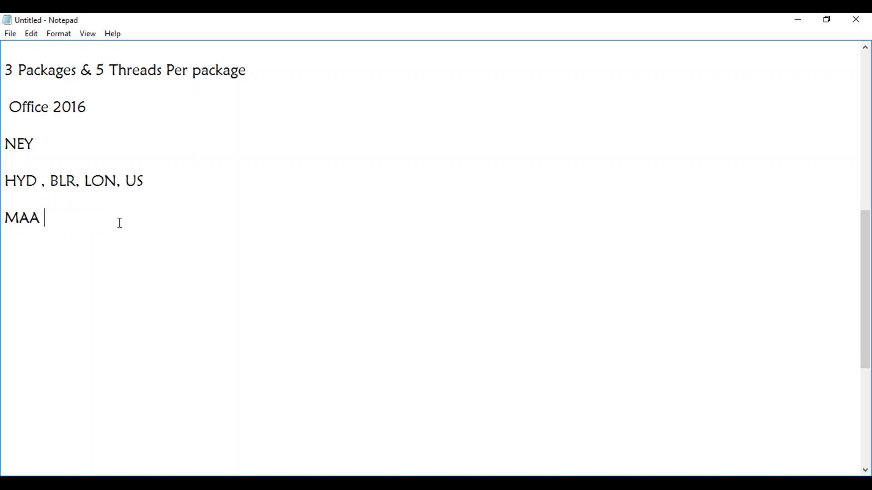
drag(55, 185, 78, 181)
key(ctrl+c)
click(53, 217)
key(Return)
key(Return)
key(ctrl+v)
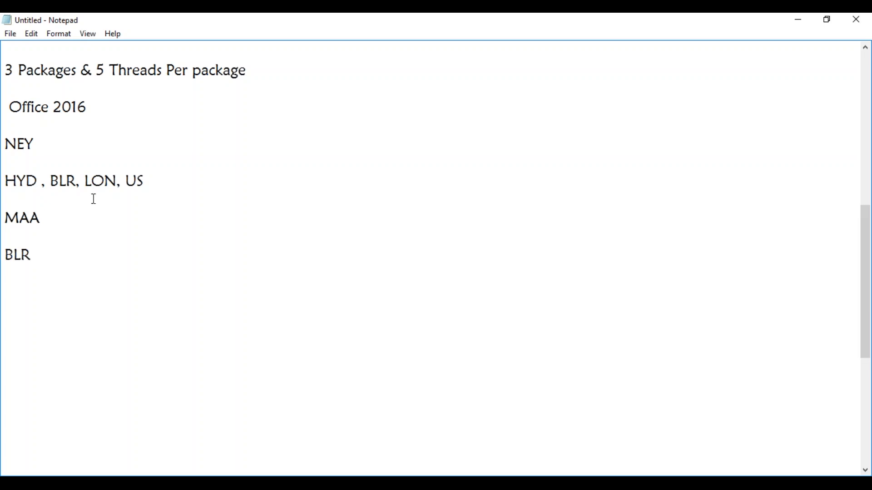
drag(89, 180, 118, 180)
key(ctrl+c)
click(46, 266)
key(Return)
key(ctrl+v)
Delete the separate MAA, BLR and LON lines below the location list.
drag(47, 292, 7, 186)
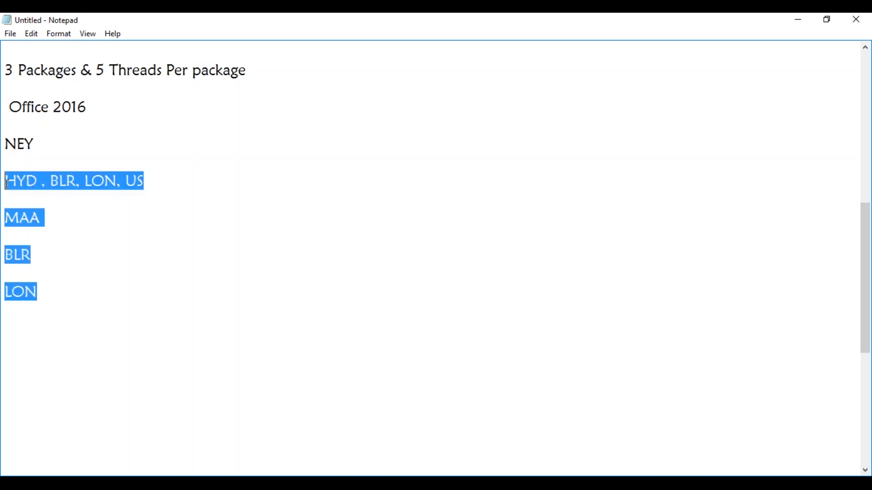
click(27, 218)
drag(47, 303, 6, 220)
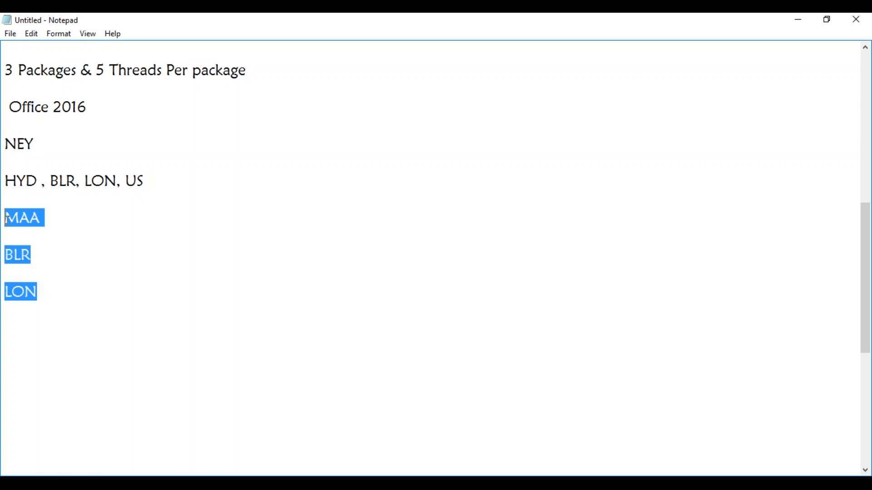
key(Delete)
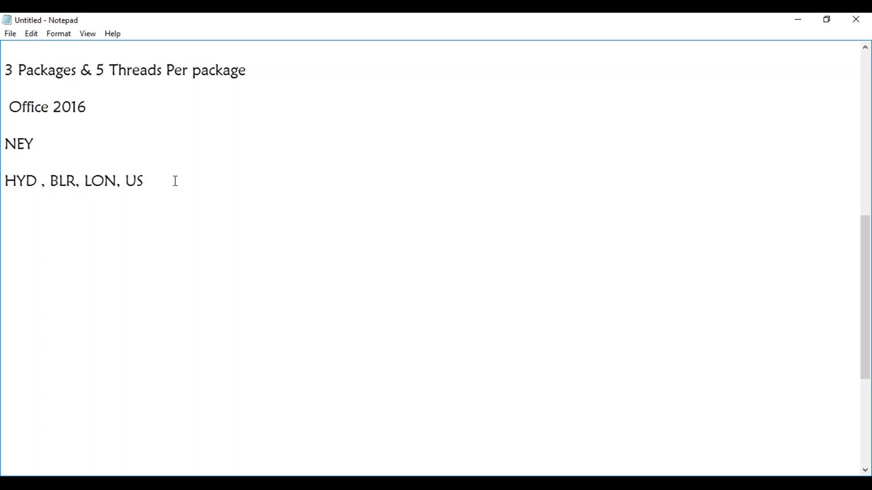
End the HYD, BLR, LON, US line with a comma after US.
click(159, 179)
text(,......)
key(BackSpace)
key(BackSpace)
key(BackSpace)
key(BackSpace)
key(BackSpace)
key(BackSpace)
click(77, 183)
Add the line "MAA: Pull DP" below the location list.
click(18, 212)
text(MAA: Pull DP)
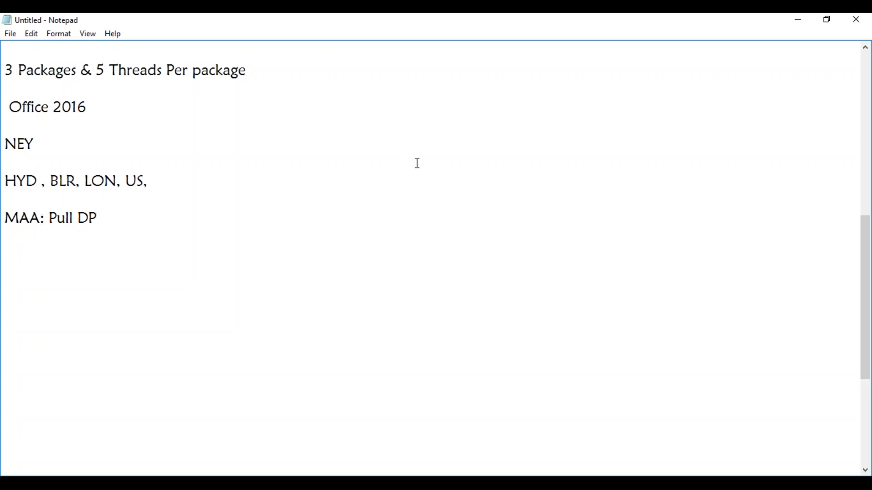
Add the line "Peer Cache/Branch Cache" a few lines below the MAA: Pull DP entry.
click(164, 179)
click(105, 223)
key(Return)
key(Return)
key(Return)
text(Peer )
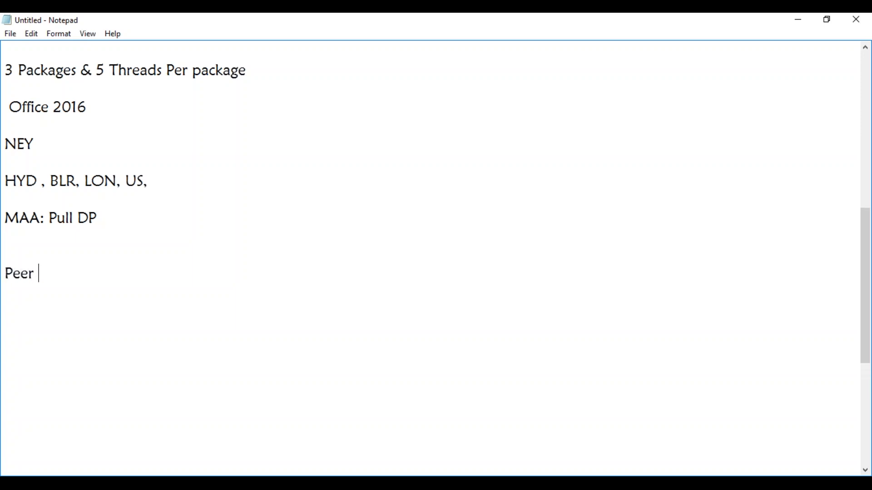
text(Cache/Branch Cache)
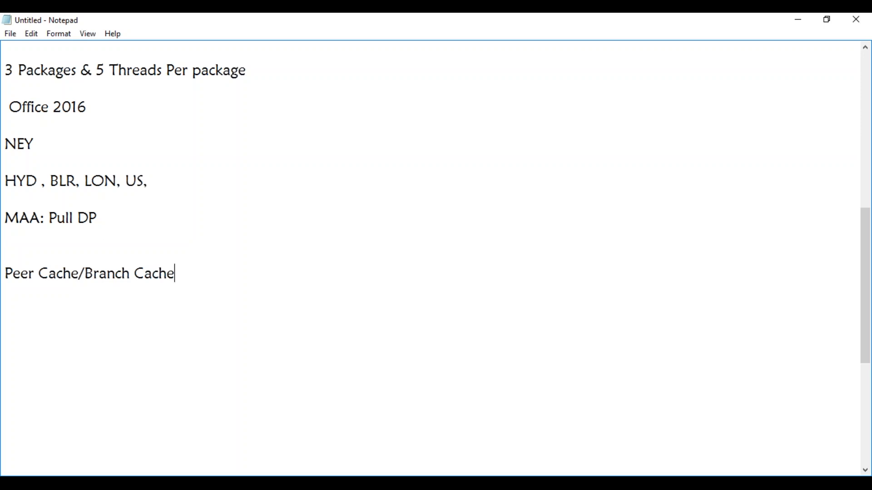
Switch to the MAYSCCM virtual machine, compare the pull and standard distribution point settings, and close the properties without saving.
click(171, 483)
click(144, 450)
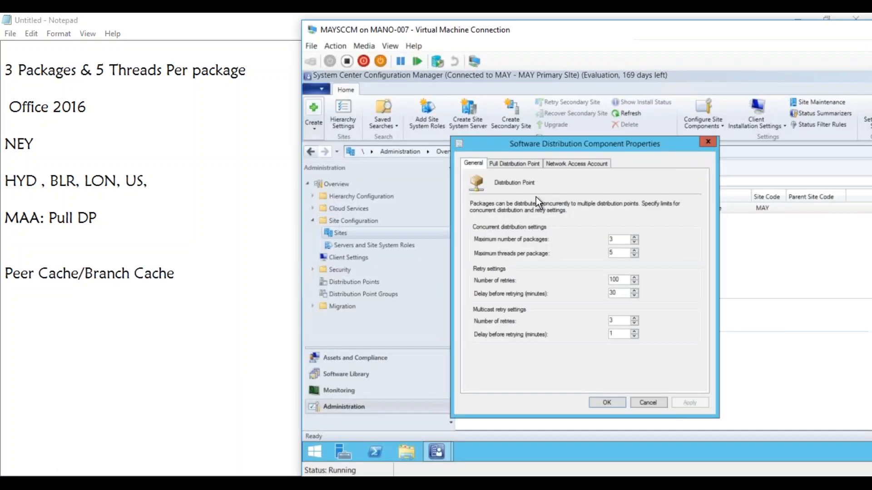
click(511, 162)
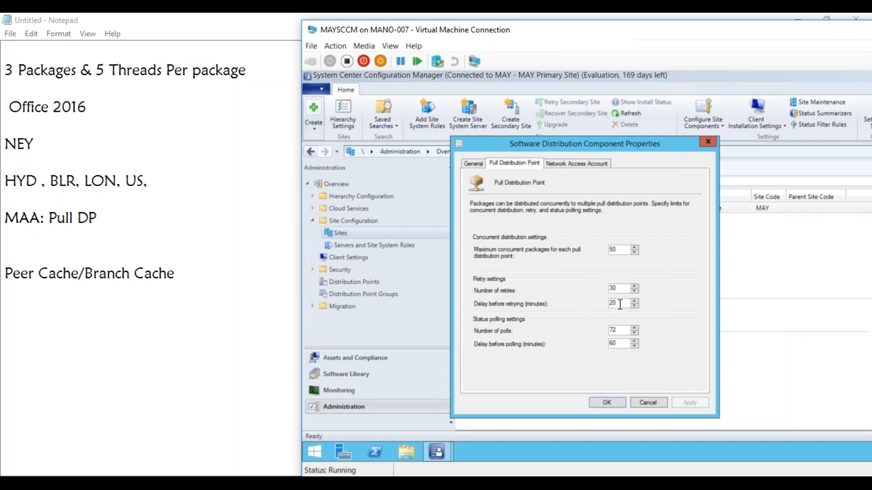
click(476, 163)
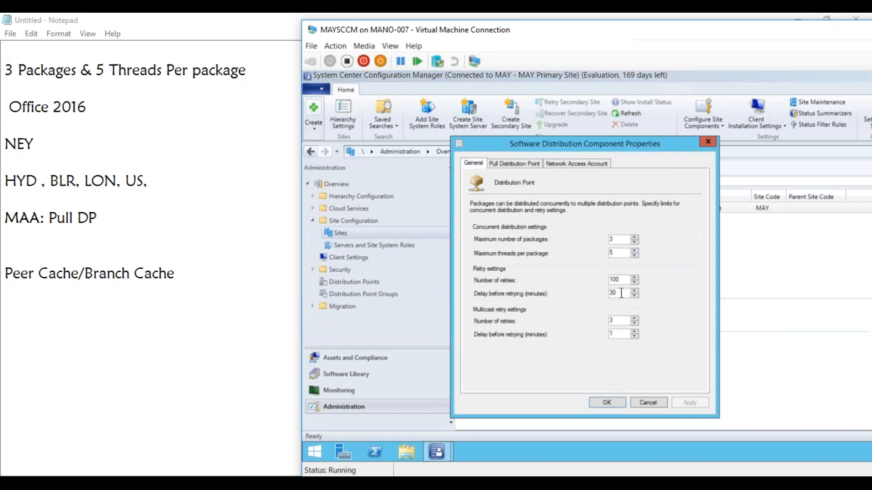
click(511, 162)
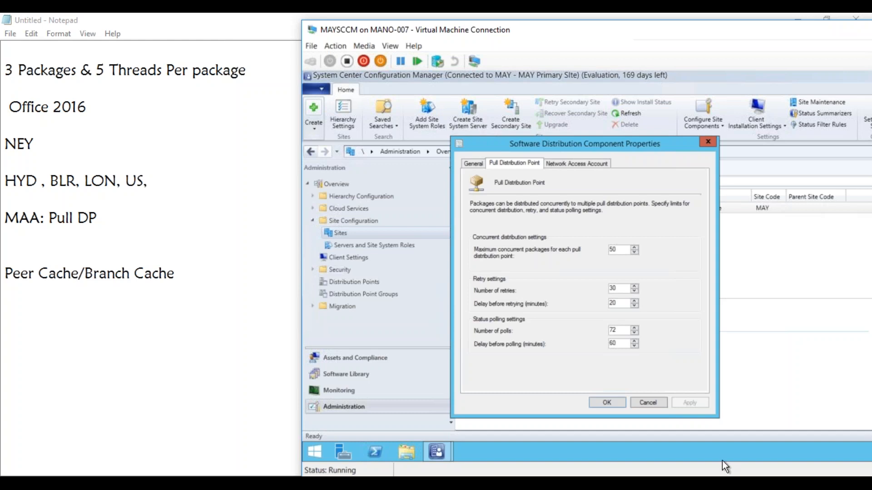
click(647, 403)
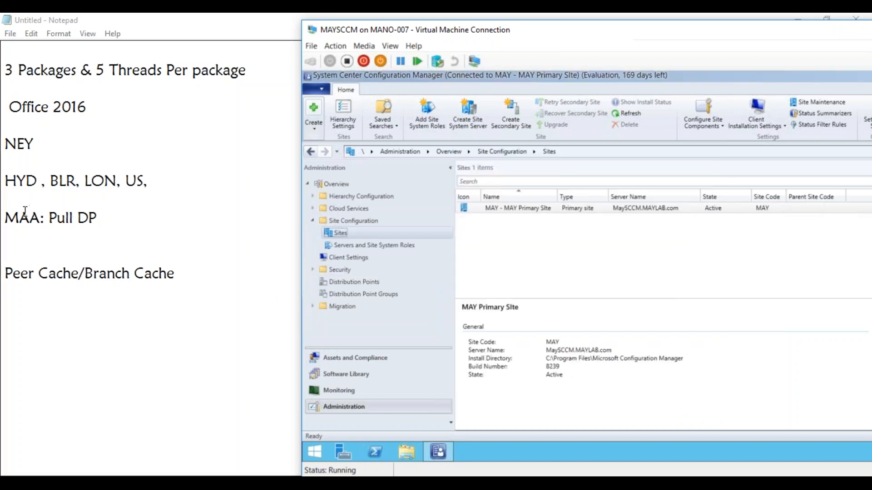
Change the "MAA: Pull DP" line in the notes to "MAA, LHR".
click(39, 218)
drag(39, 218, 8, 217)
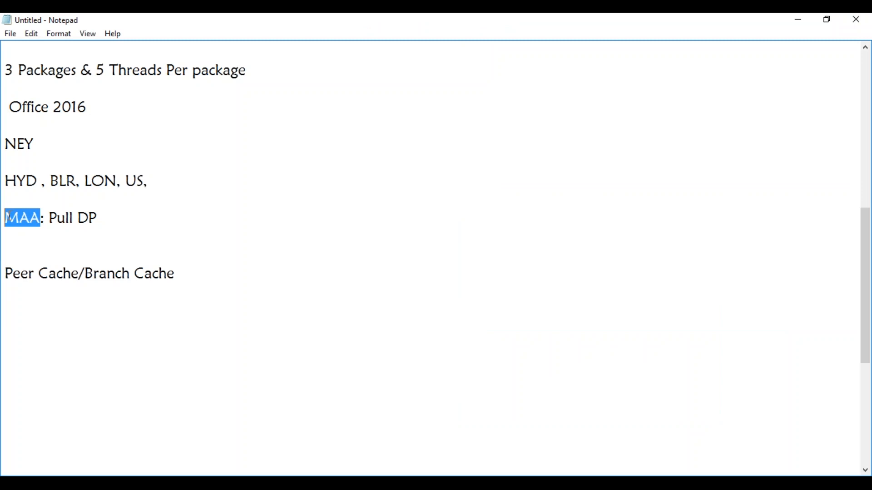
click(143, 231)
click(136, 218)
text(,)
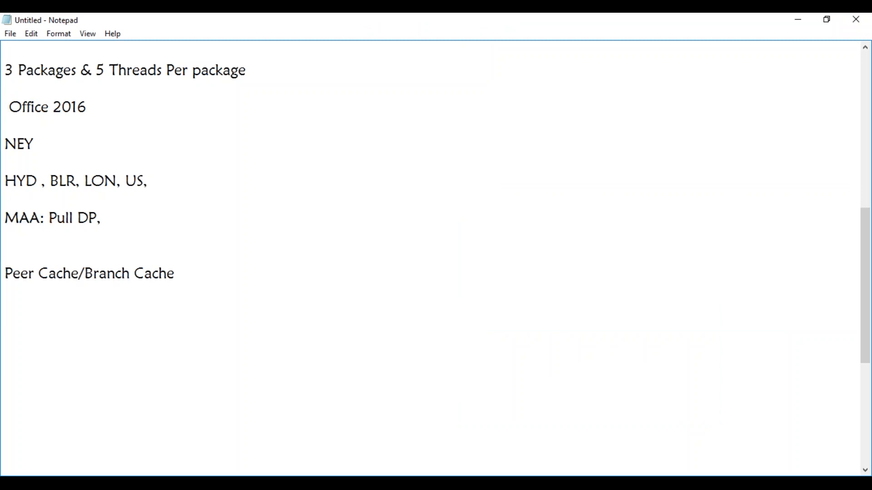
key(BackSpace)
key(BackSpace)
key(BackSpace)
key(BackSpace)
key(BackSpace)
key(BackSpace)
key(BackSpace)
key(BackSpace)
key(BackSpace)
text(LHR)
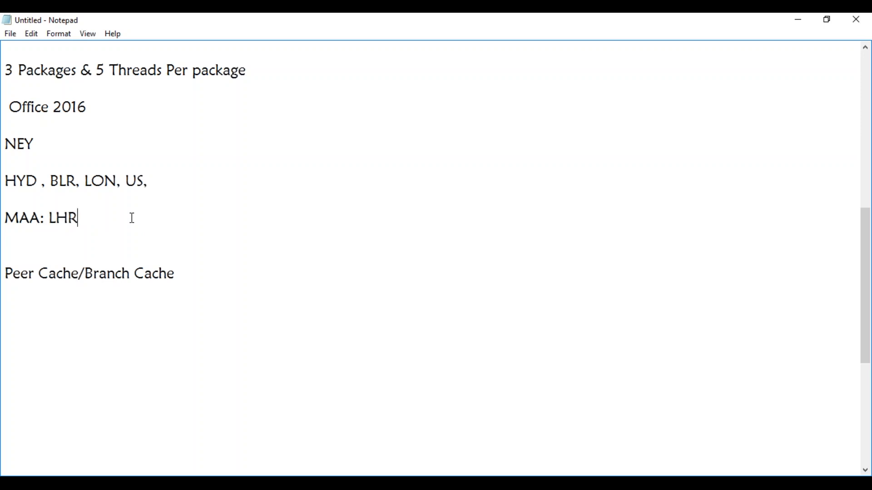
click(45, 223)
key(Delete)
text(,)
key(BackSpace)
Switch to the MAYSCCM virtual machine and open the \\MAYTEST01\c$ administrative share.
click(170, 483)
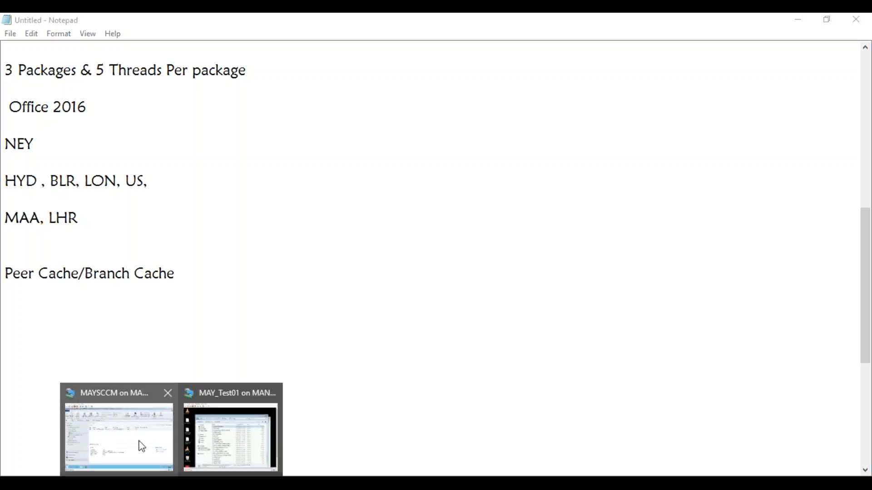
click(140, 441)
click(314, 452)
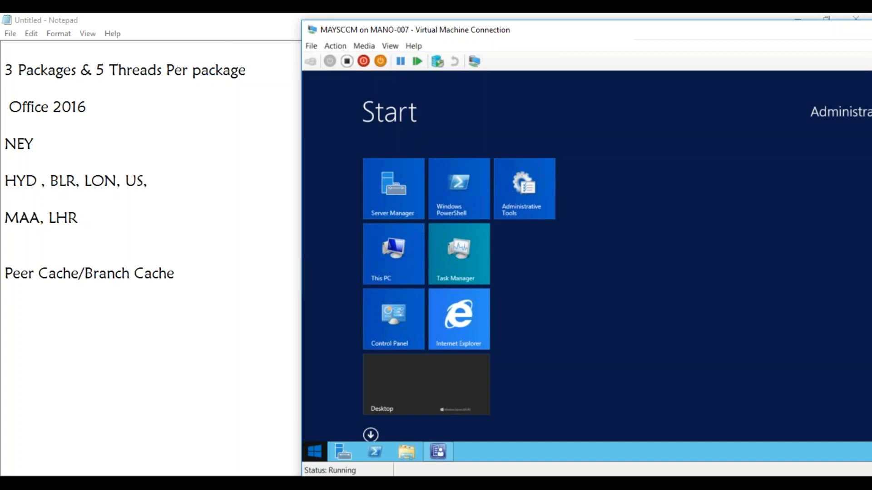
key(super+r)
text(\\MAYTEST01\c$)
key(Return)
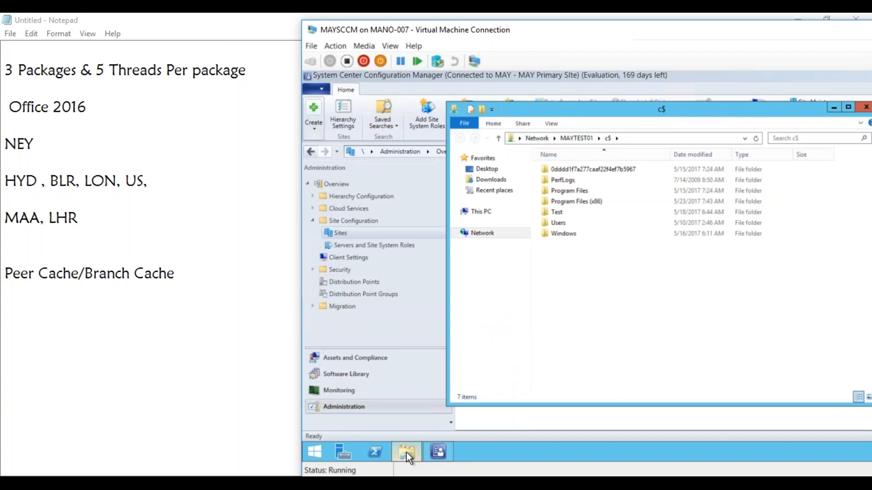
mouse_move(407, 453)
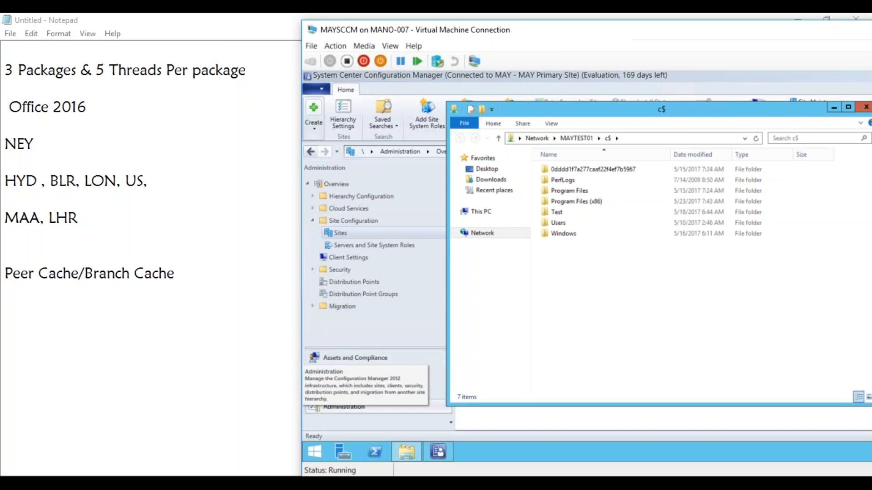
Switch to the MAY_Test01 virtual machine and open the \\MAYSCCM\SMS_MAY network share.
mouse_move(175, 483)
click(229, 436)
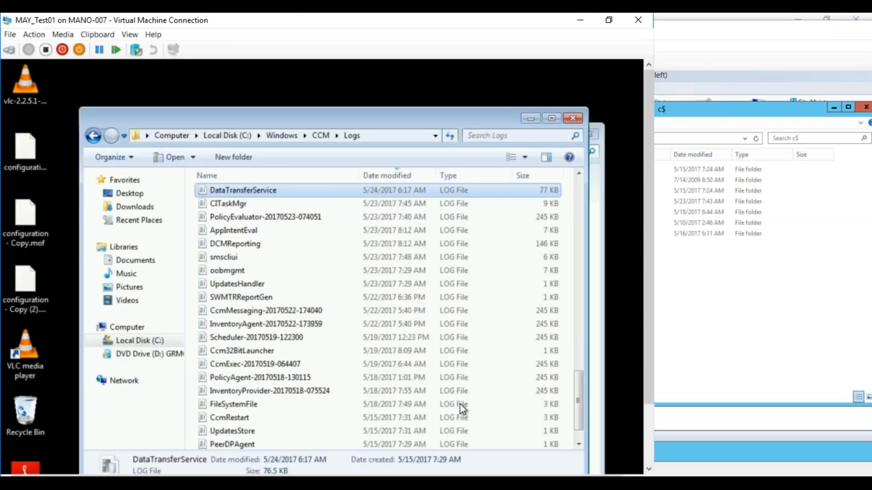
click(651, 441)
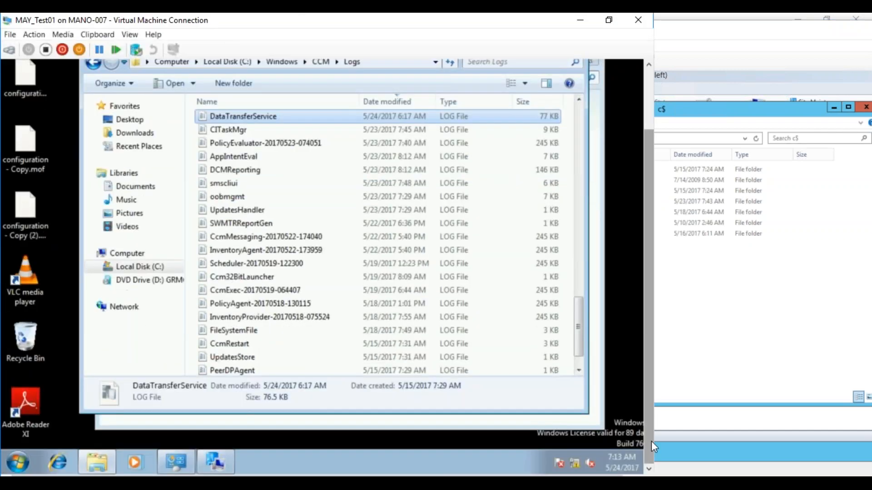
click(21, 458)
text(\\)
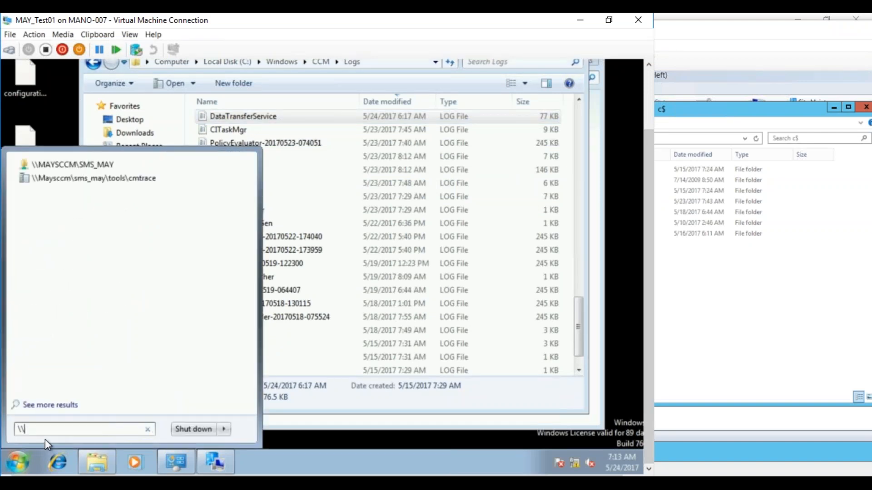
click(80, 164)
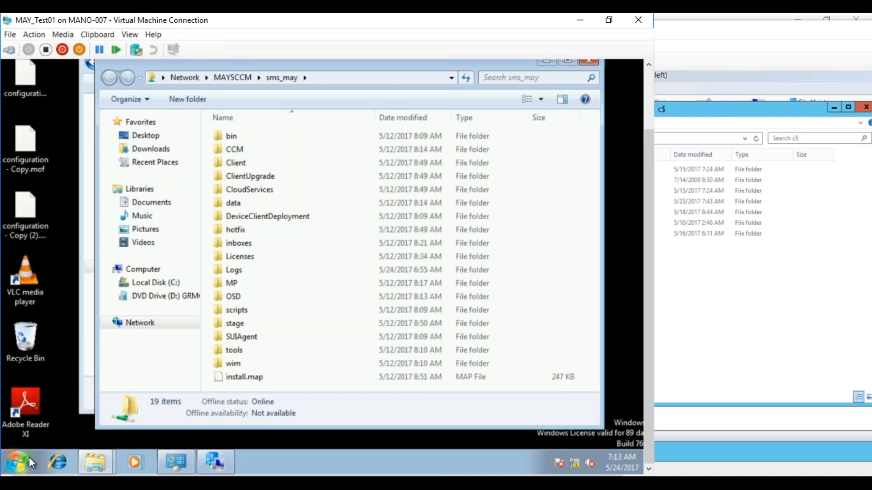
Return to the Notepad notes and add "1 Site Server:" with "50 DPs" beneath it, below the Peer Cache/Branch Cache line.
key(alt+Tab)
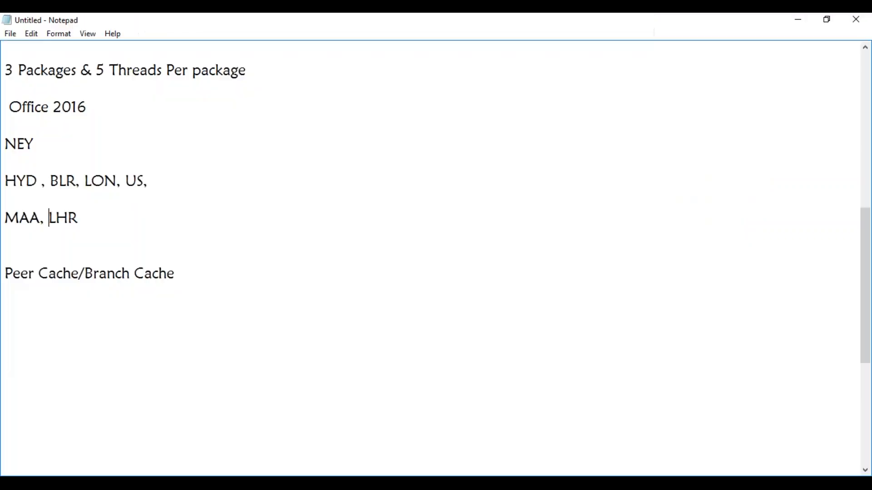
click(93, 345)
text(50 DPs)
click(32, 323)
text(1 Site Server:)
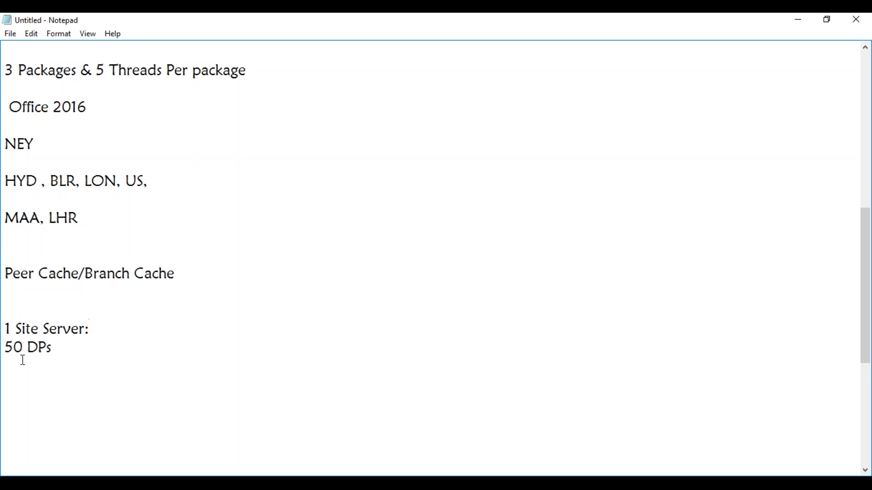
Add a second "1 Site Server:" entry below 50 DPs, with "20 Standard DPs" beneath it.
click(62, 356)
key(Return)
key(Return)
text(1 Site Server:)
key(Return)
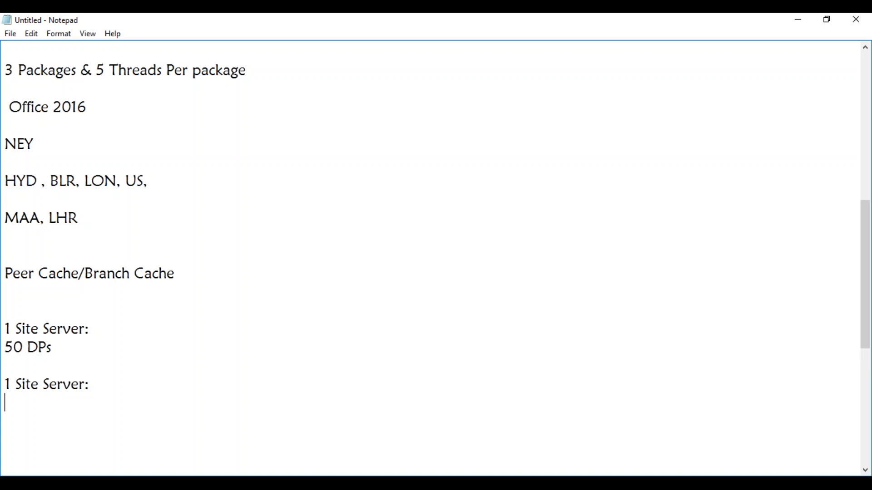
text(20 Standard DPs)
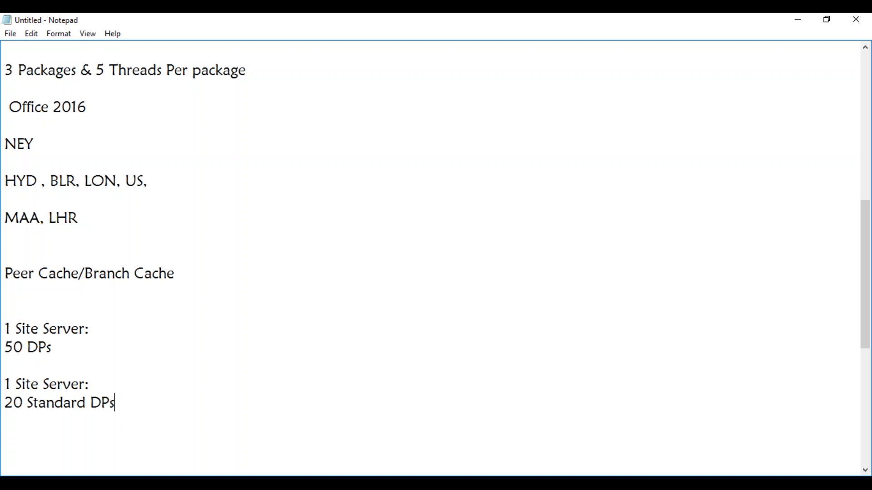
Add the line "30 Pull DPs ( 1 0r 2 Pull DPs)" below 20 Standard DPs.
key(Return)
text(30 Pull )
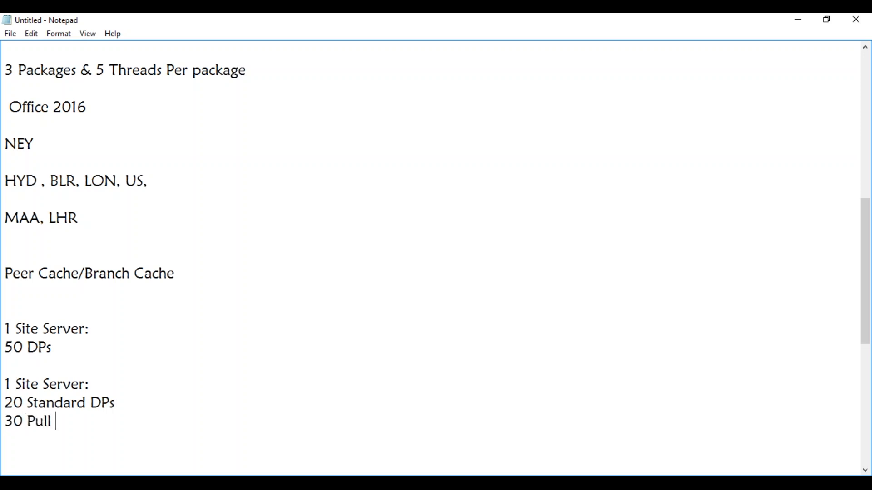
text(DPs ()
text(1 0)
text(r )
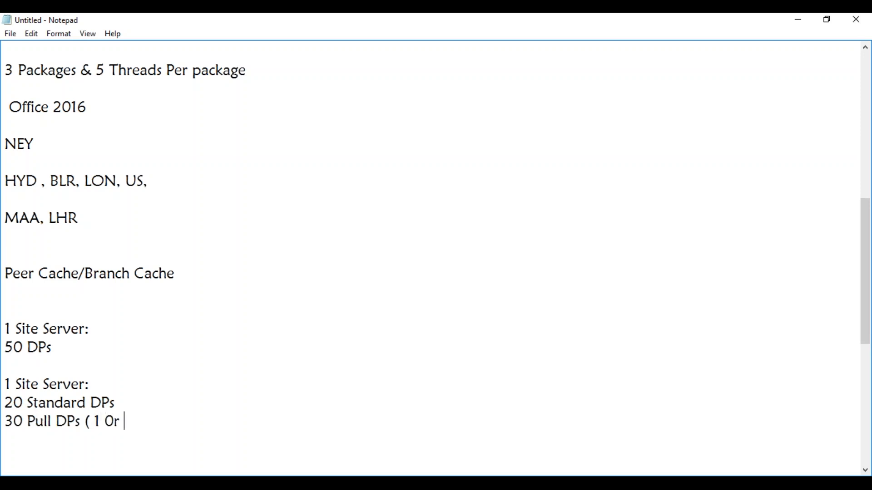
text(2 Pull DPs))
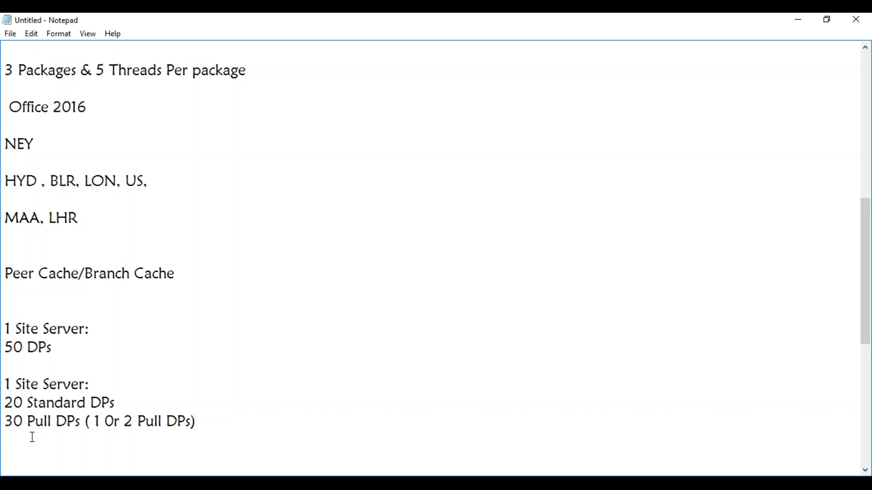
Minimise the sms_may share window in the MAY_Test01 virtual machine and return to the Notepad notes.
click(799, 20)
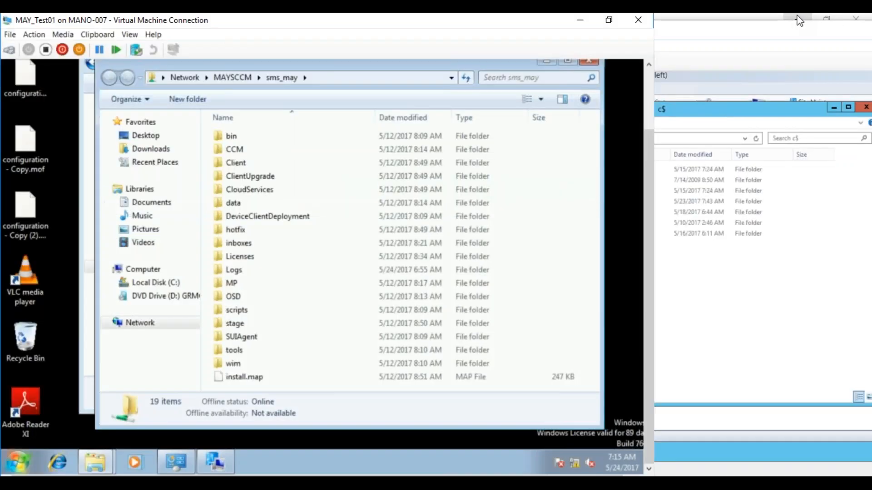
click(549, 62)
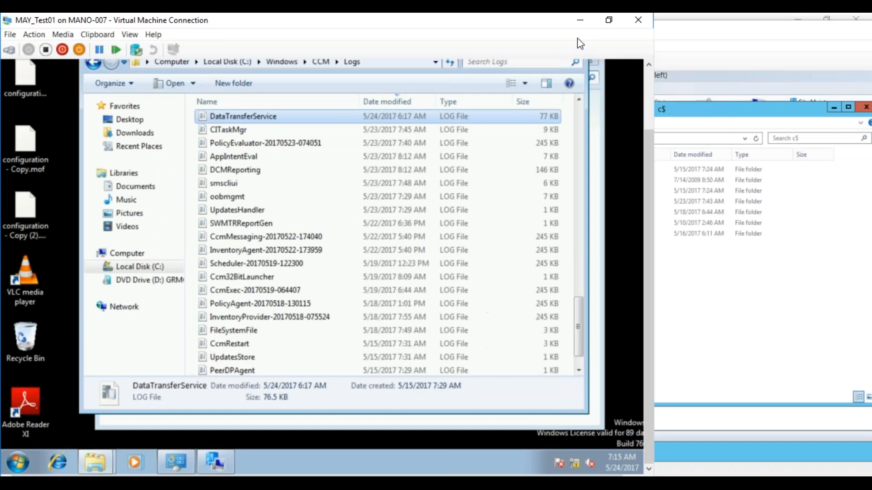
key(alt+Tab)
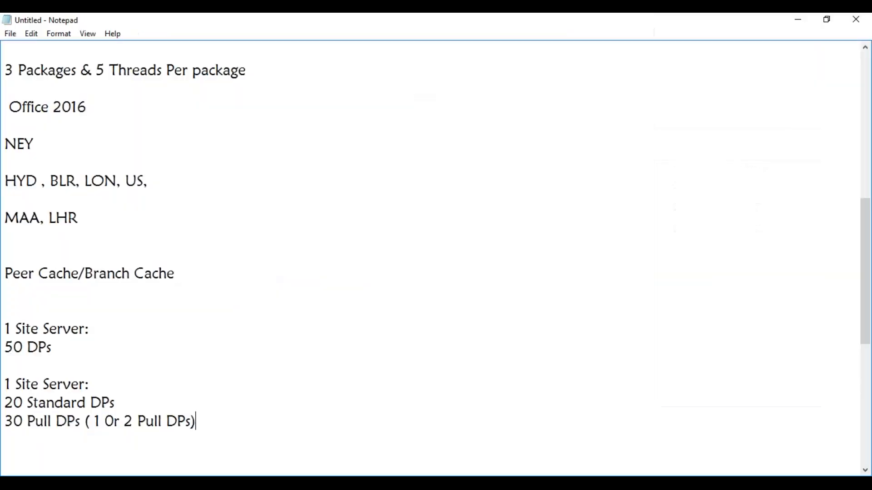
Add blank lines below the pull DPs entry and enter "HYD: 3000 Users".
click(197, 307)
click(212, 427)
key(Return)
key(Return)
key(Return)
key(Return)
key(Return)
key(Return)
key(Return)
key(Return)
key(Return)
key(Return)
key(Return)
key(Return)
key(Return)
key(Return)
key(Return)
key(Return)
key(Return)
key(Return)
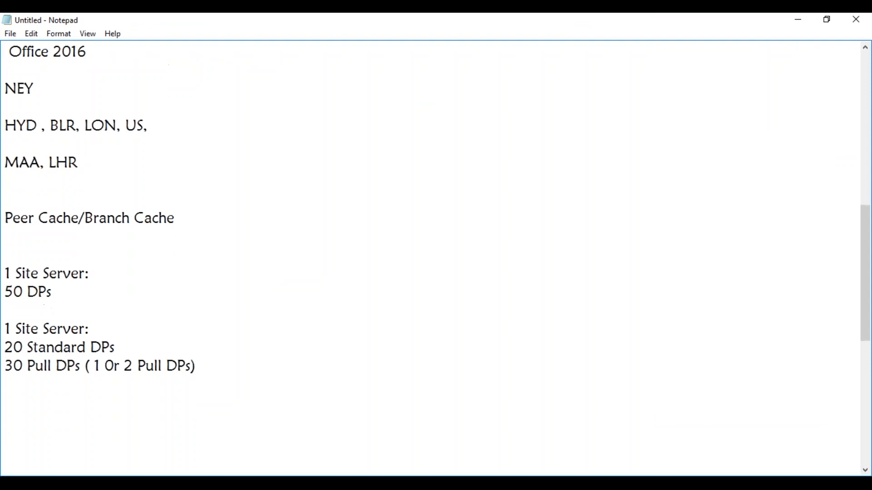
click(46, 183)
text(HYD:)
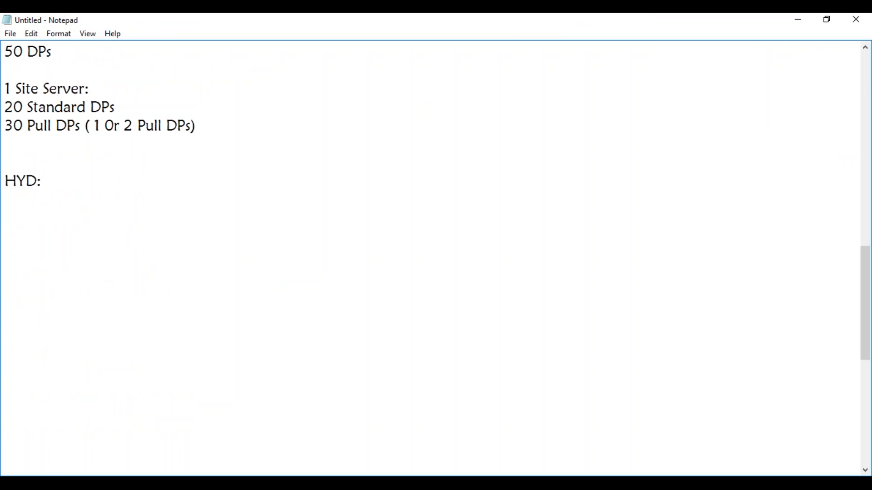
text( 3000 Users)
Add the lines "MAA: 500 Users" and "PUN: 50 Users" below the HYD user count.
key(Return)
text(MAA: 500 Users)
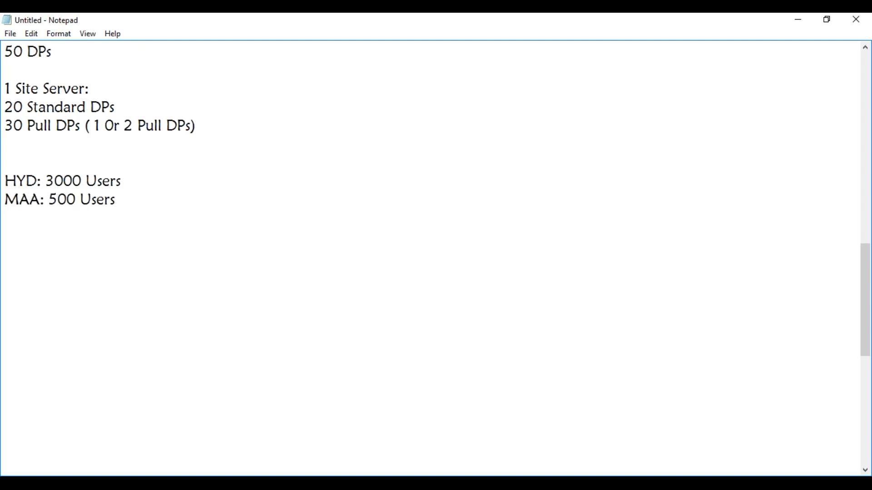
key(Return)
text(PUN: 50 Users)
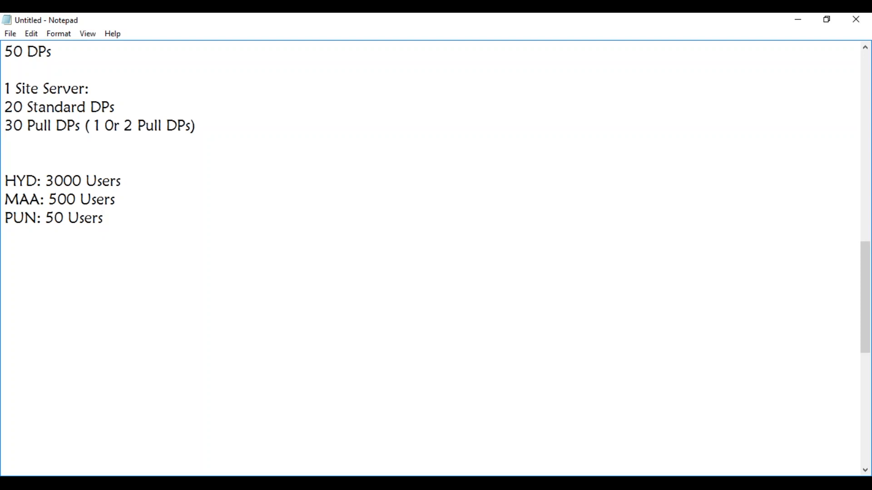
Add the line "Office 2013" below the user counts, leaving one blank line between.
click(13, 250)
text(Office 2013)
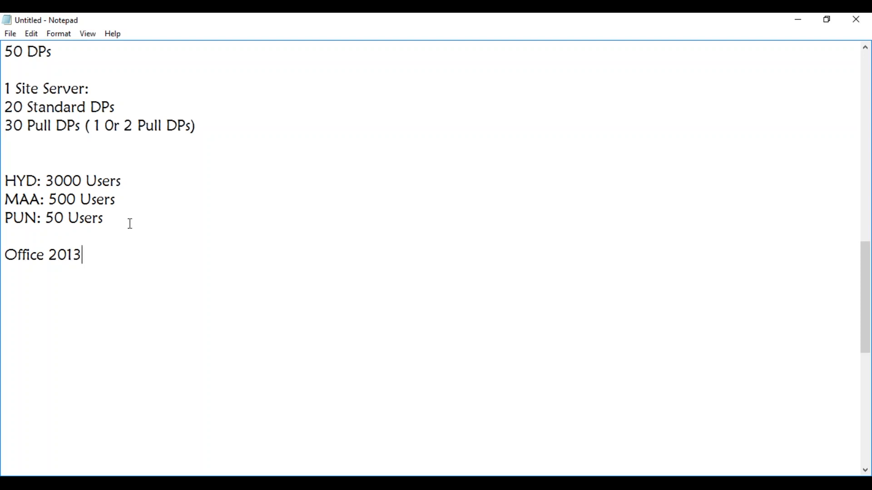
Append "( IP Address: PUN Boundary)" to the PUN: 50 Users line.
click(113, 217)
text(( IP Addre)
text(es)
key(BackSpace)
key(BackSpace)
text(ss)
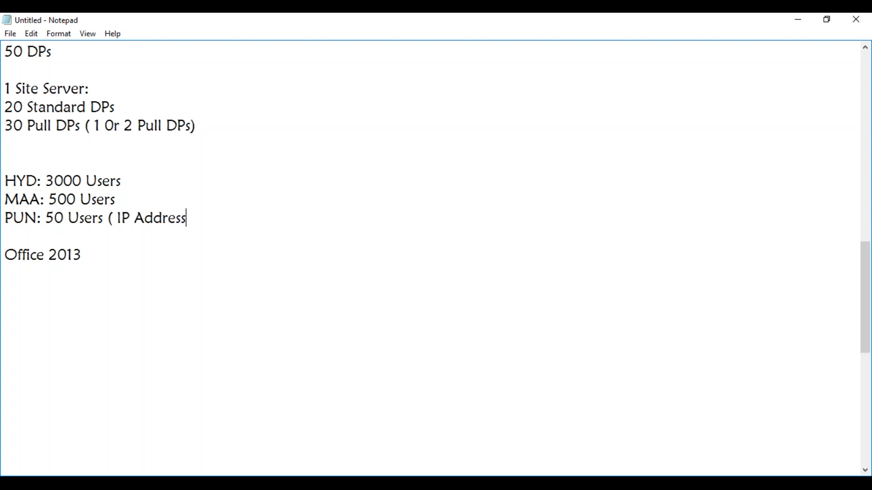
text(: PUN Boundary)
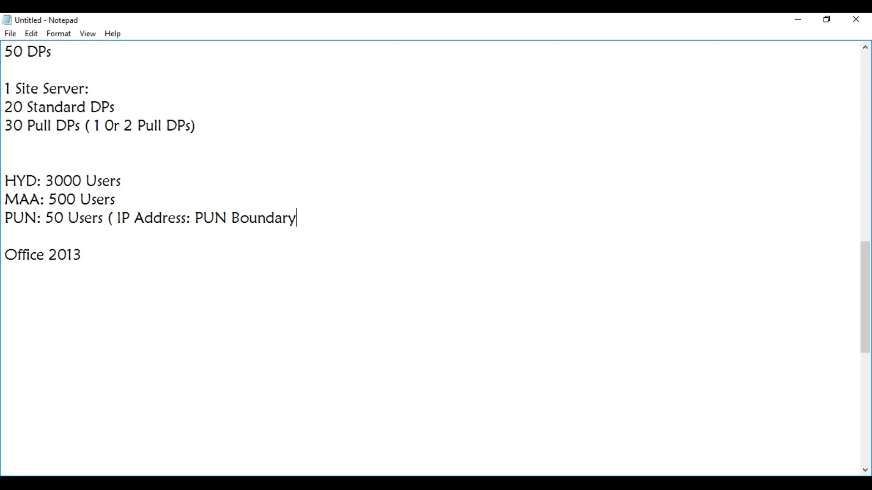
text())
Fill the blank line above Office 2013 with "Add PUN Boundary to Hyd Boundary Group".
click(35, 234)
text(PUN Bo)
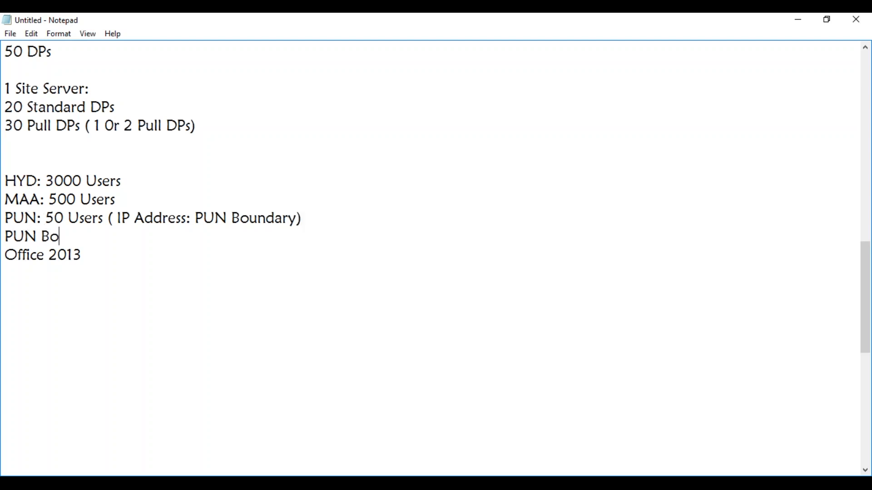
text(undary to)
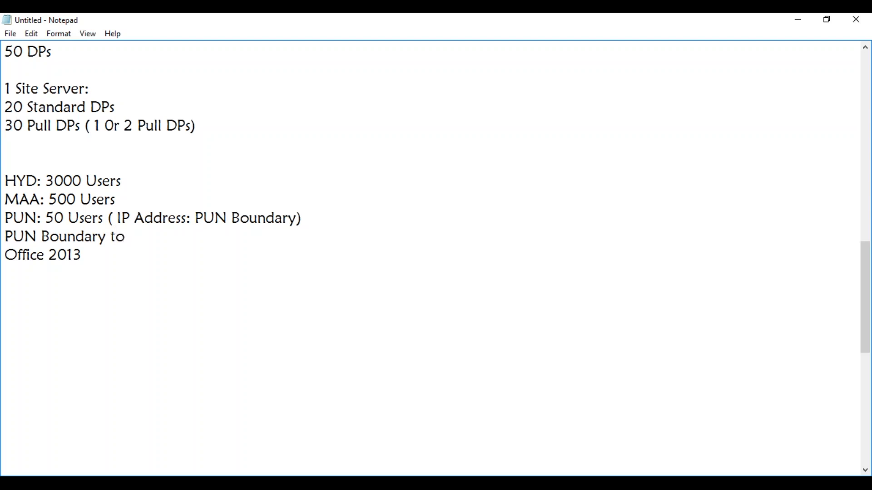
click(6, 238)
text(Add)
click(167, 239)
text(Hy)
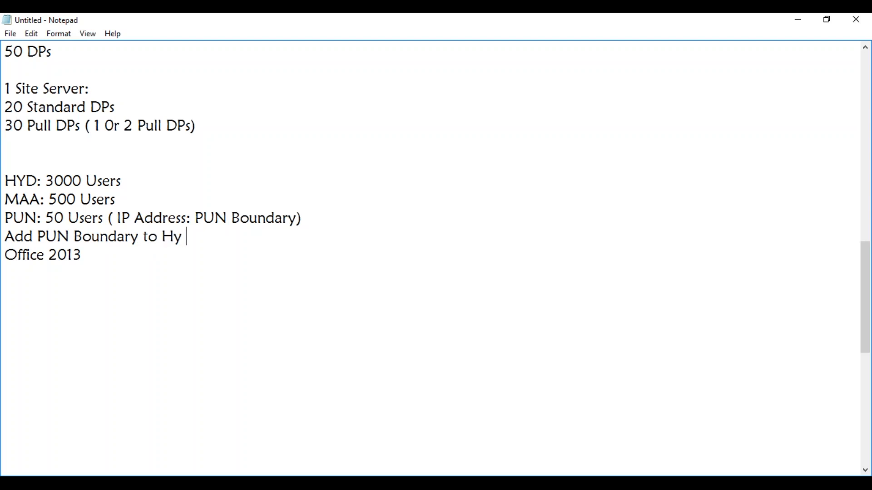
text(d Boundary Group)
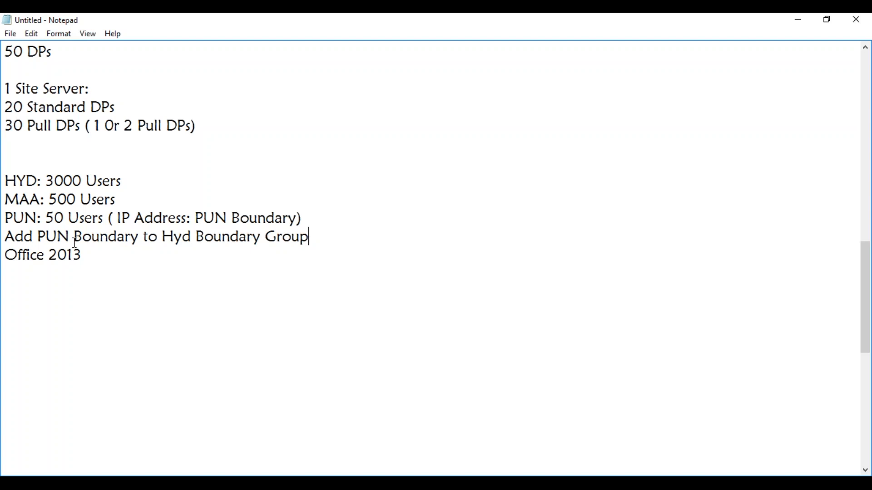
Below Office 2013, add the line "1 Computer will first download office 2013 after that: 49 computers".
click(88, 262)
key(Return)
key(Return)
text(1 Compu)
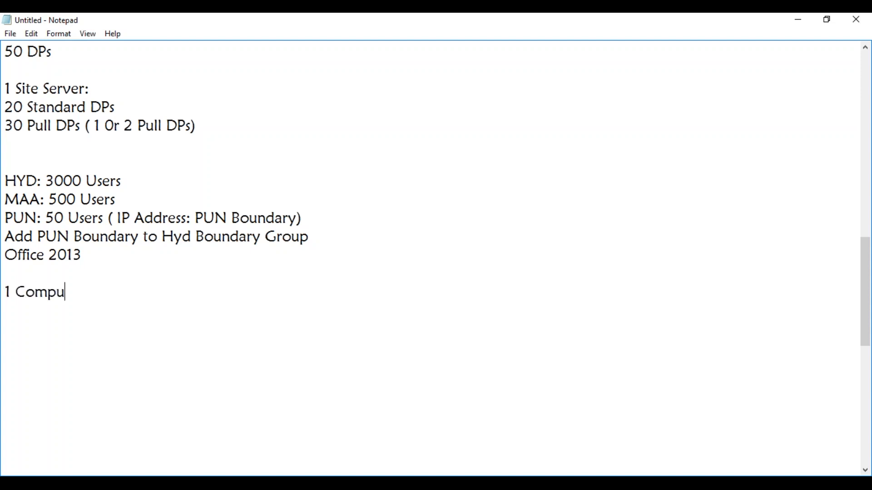
text(ter will fir)
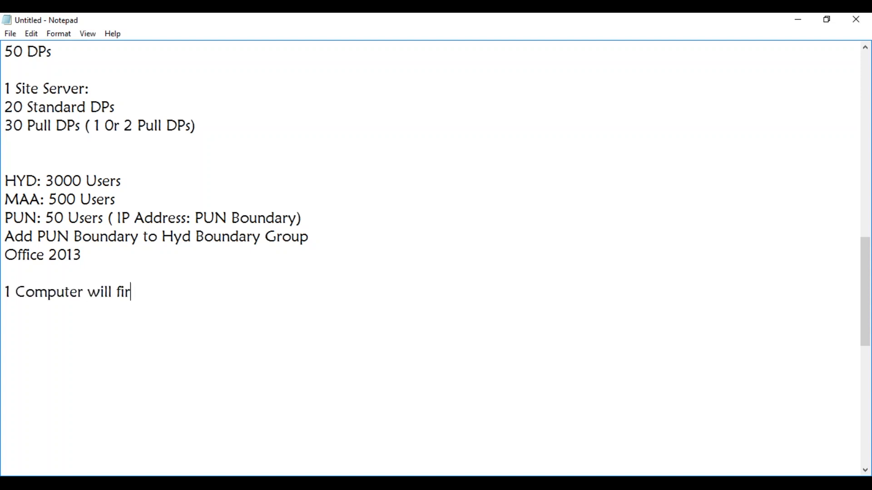
text(st download o)
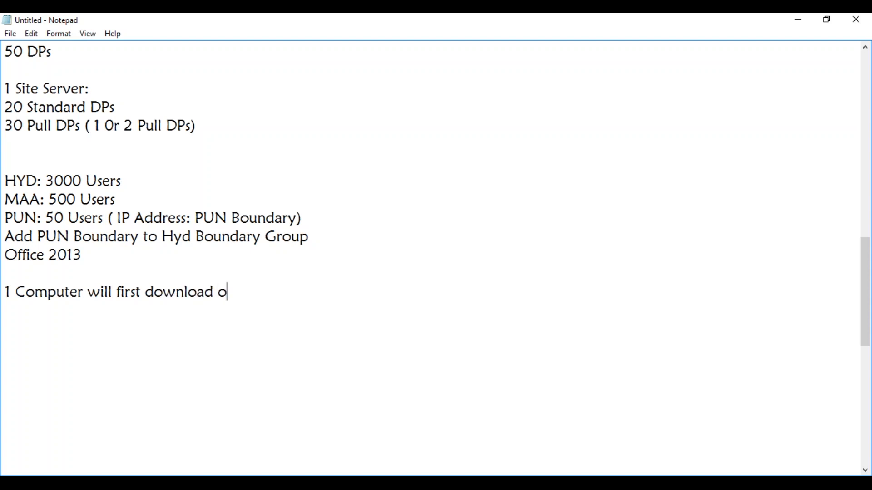
text(ffice 2013 after that)
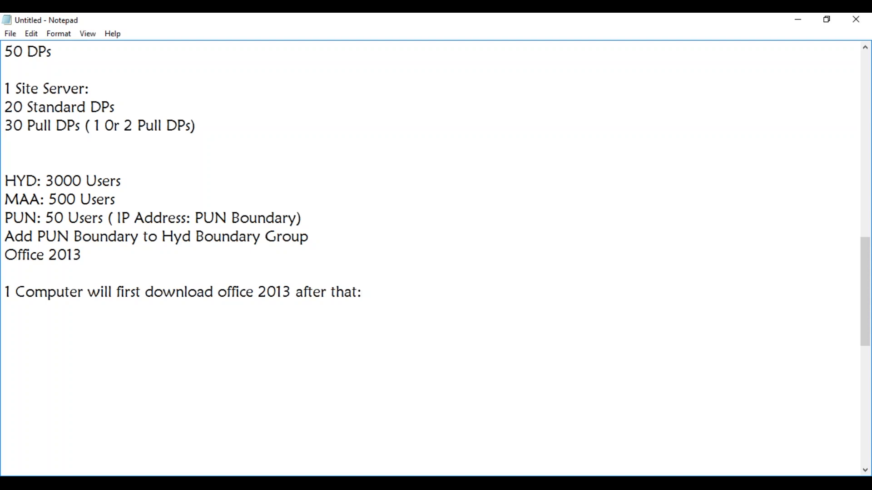
text(:  49 computers)
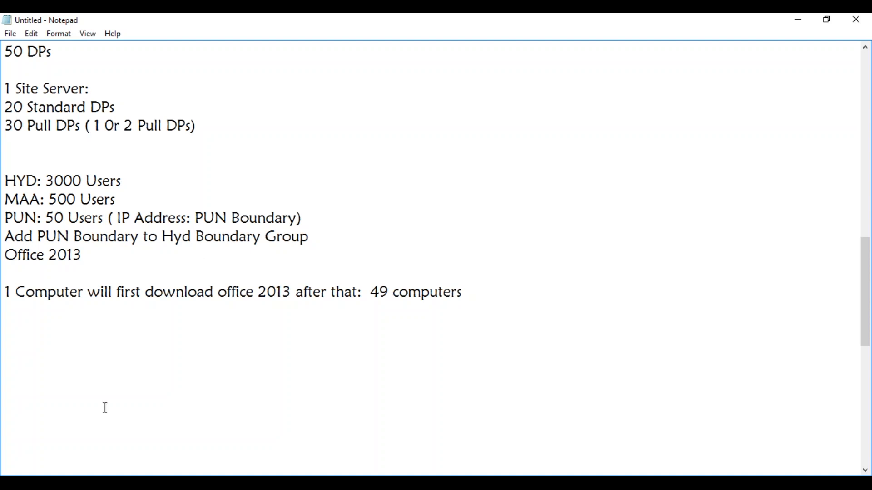
Switch to the MAYSCCM virtual machine and open the properties of the Adobe Reader application in the Software Library.
mouse_move(168, 472)
click(134, 454)
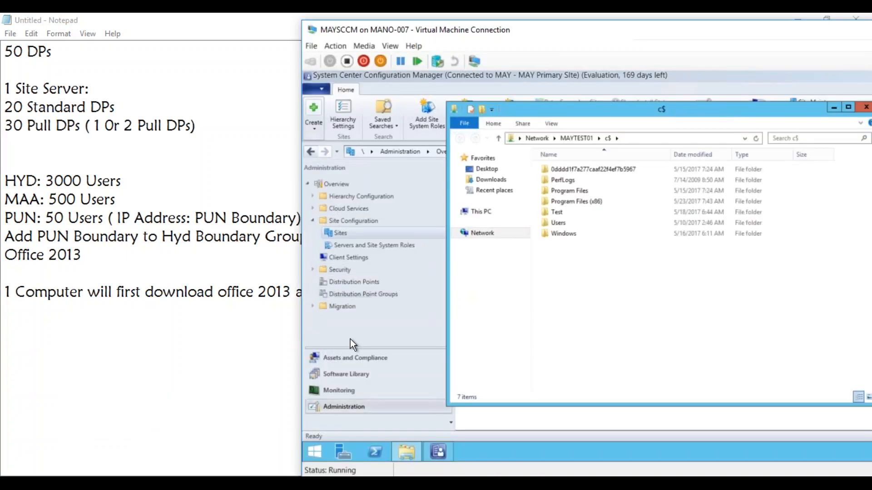
click(336, 373)
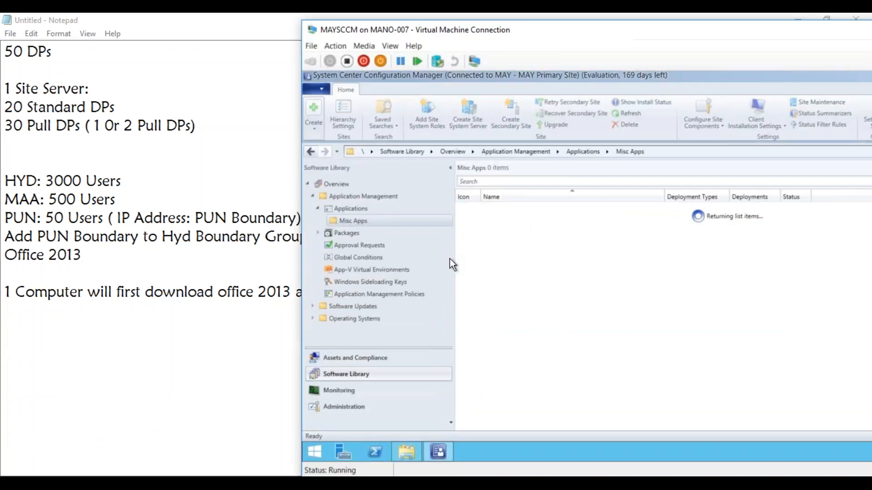
click(496, 208)
right_click(497, 212)
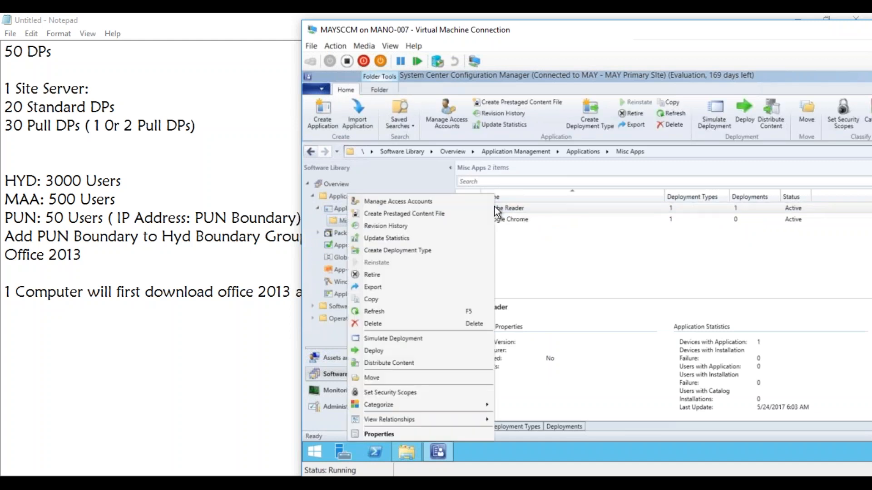
click(399, 435)
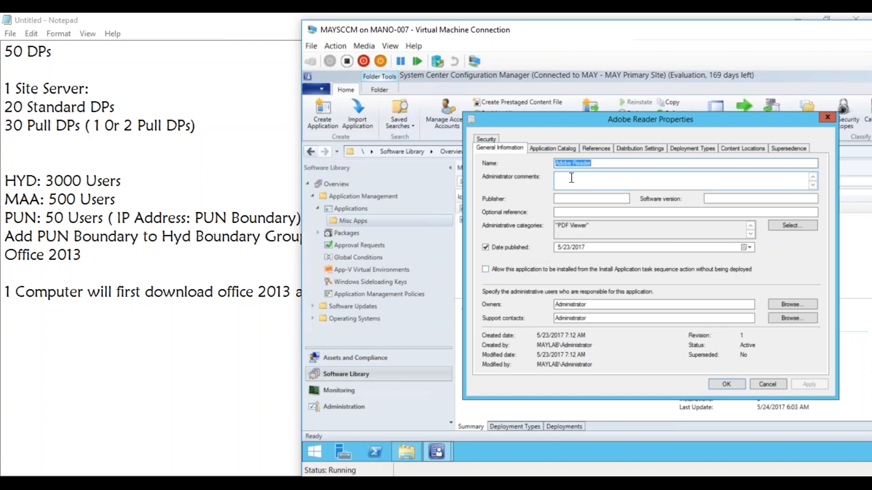
Review Adobe Reader's distribution settings, deployment types, content locations, references, application catalog and general information.
click(636, 150)
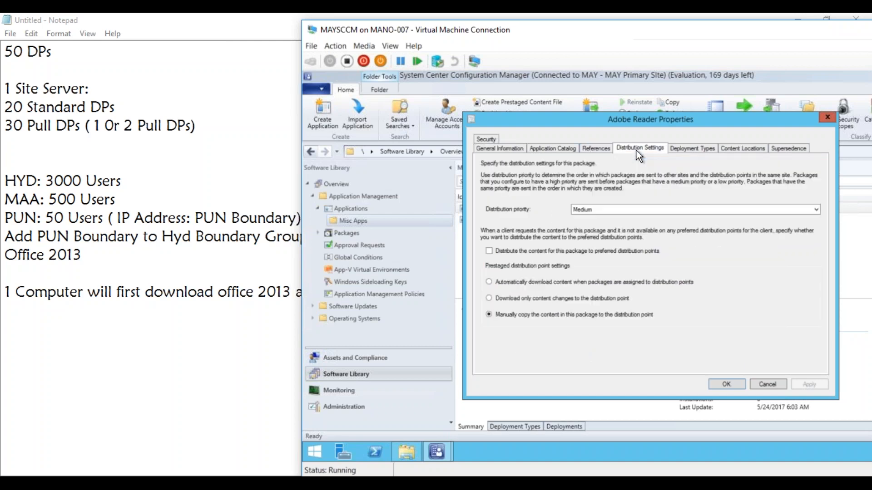
click(682, 152)
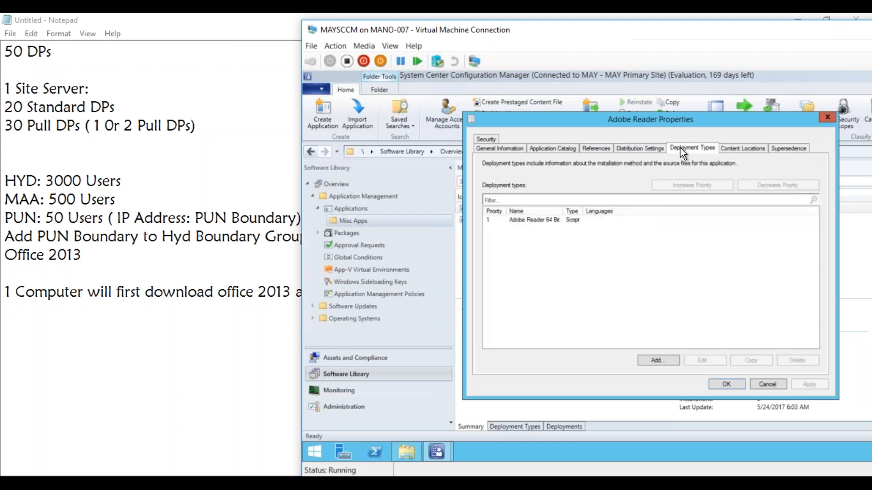
click(733, 150)
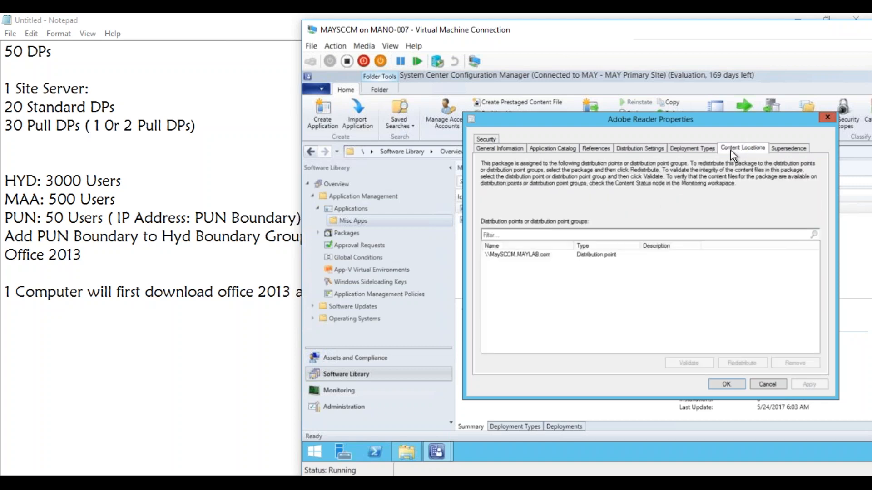
click(655, 151)
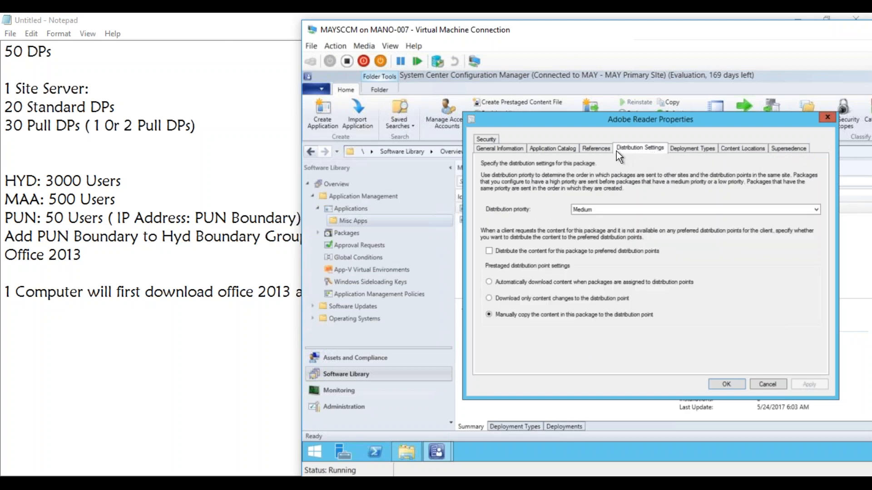
click(586, 149)
click(559, 147)
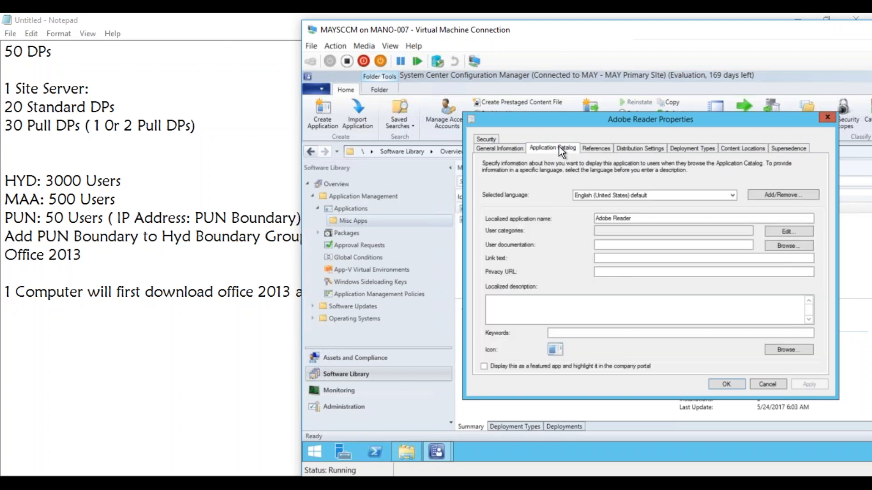
click(499, 151)
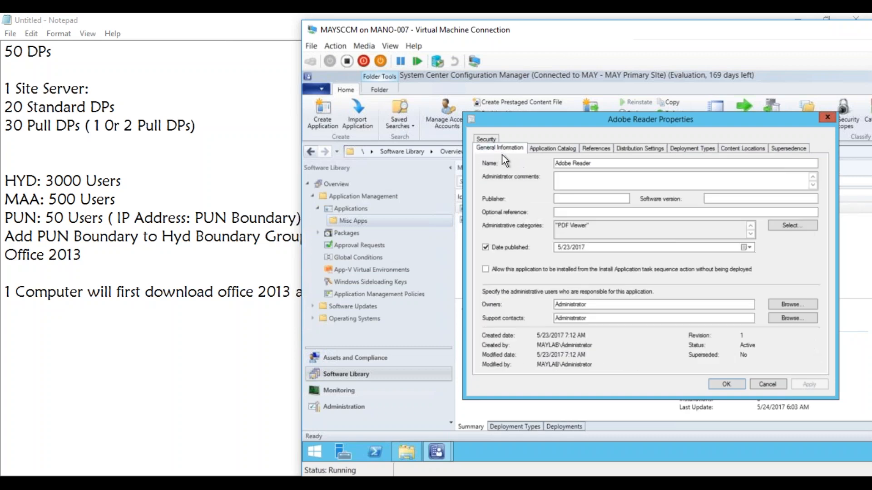
Examine the content options of the Adobe Reader 64 Bit deployment type, including client content sharing, and close them without changes.
click(693, 150)
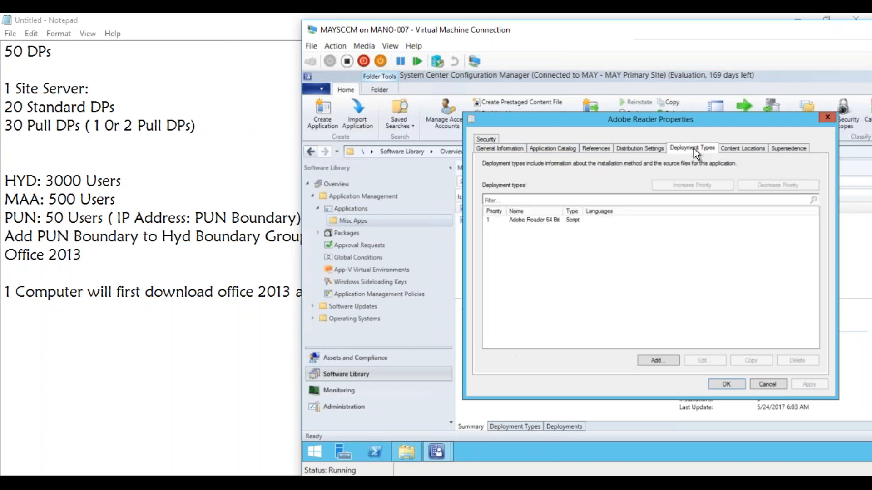
click(555, 219)
click(713, 361)
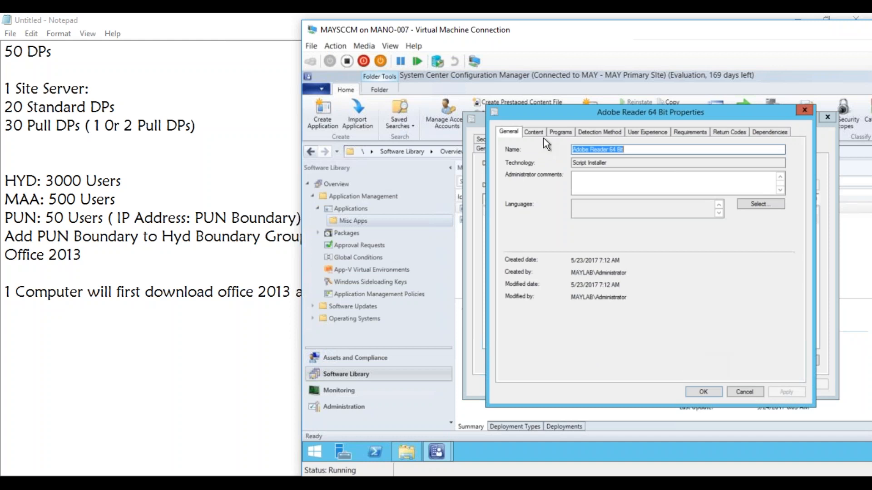
click(533, 133)
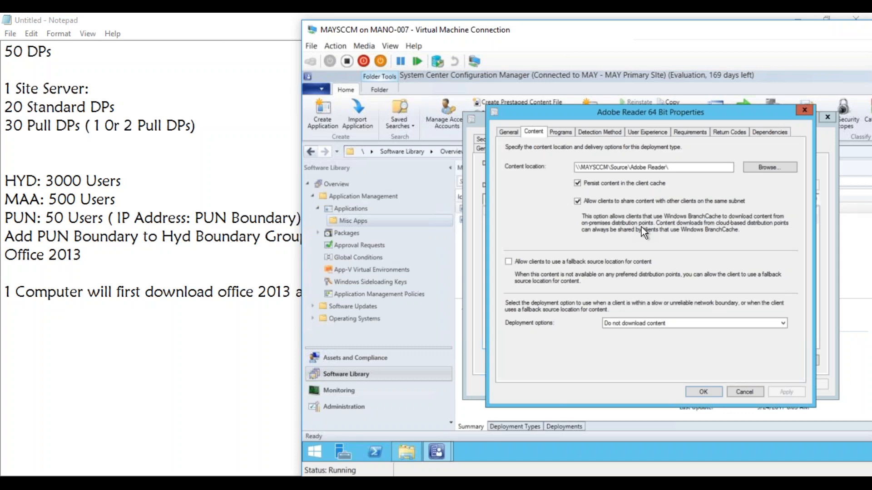
click(741, 391)
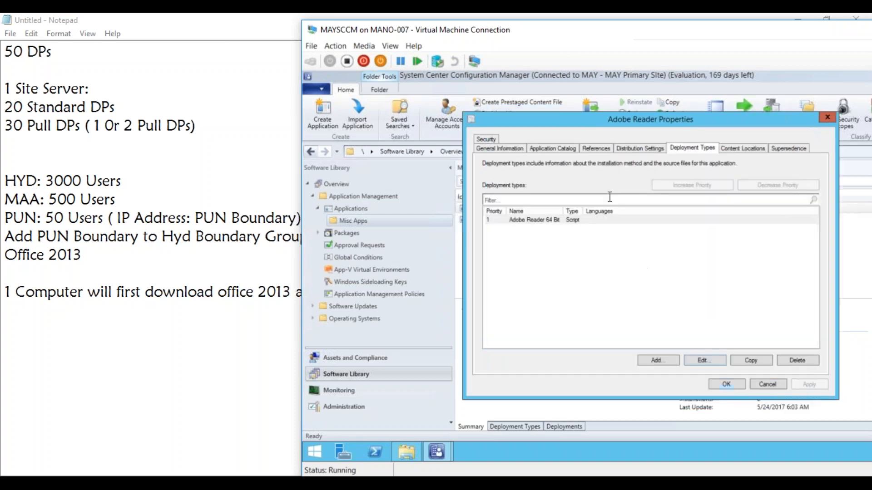
Try enabling "Distribute the content for this package to preferred distribution points" for Adobe Reader and cancel the application's properties.
click(638, 148)
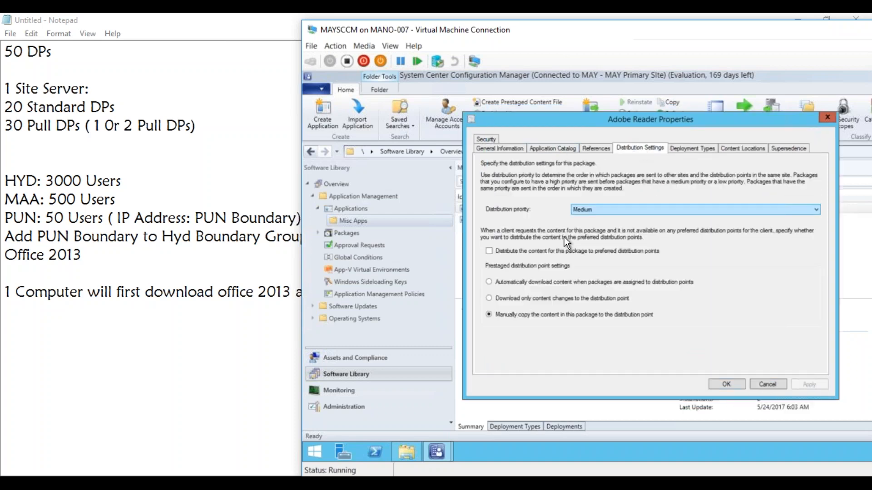
click(493, 252)
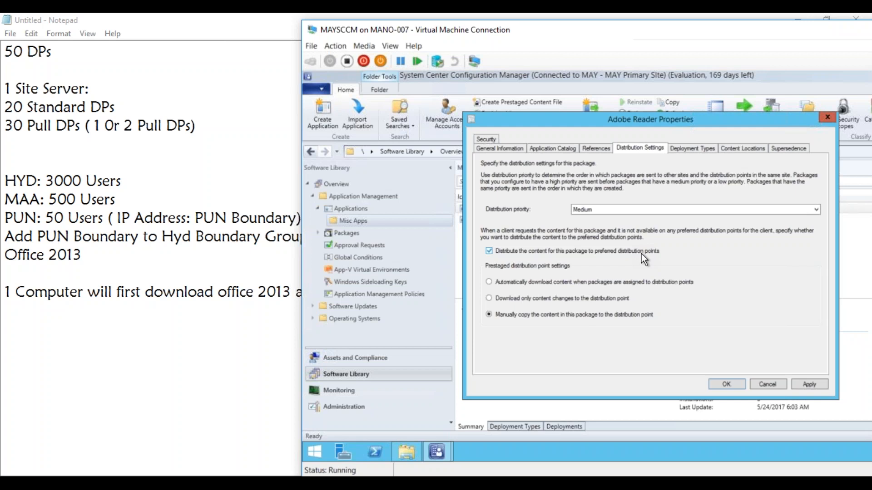
click(629, 251)
click(768, 384)
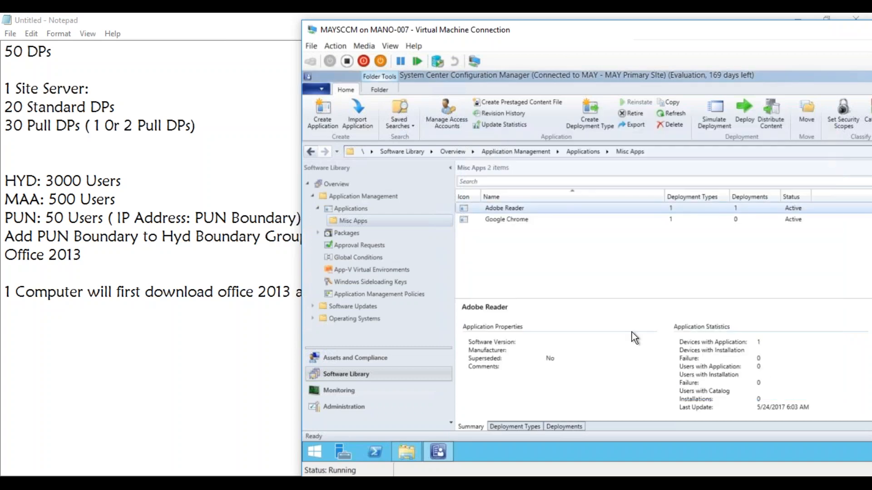
Return to the Notepad notes and add the line "Cloud DP:" at the end, leaving one blank line above it.
click(235, 275)
drag(864, 275, 829, 272)
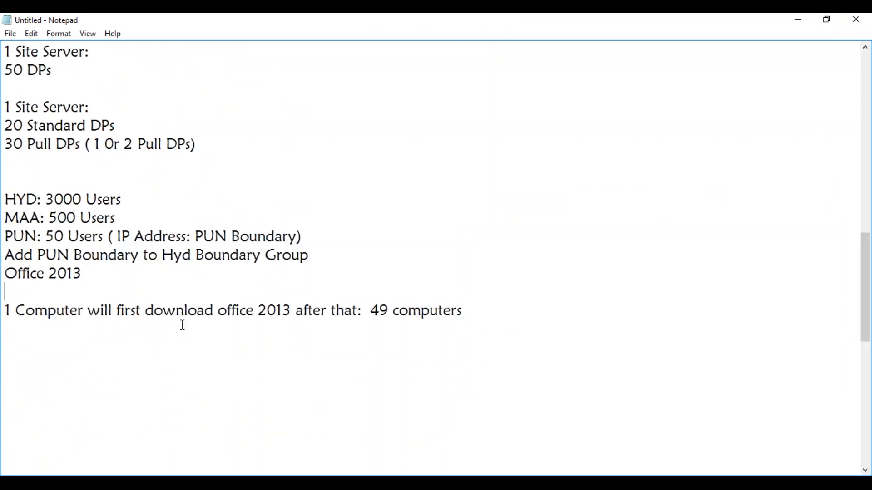
mouse_move(171, 483)
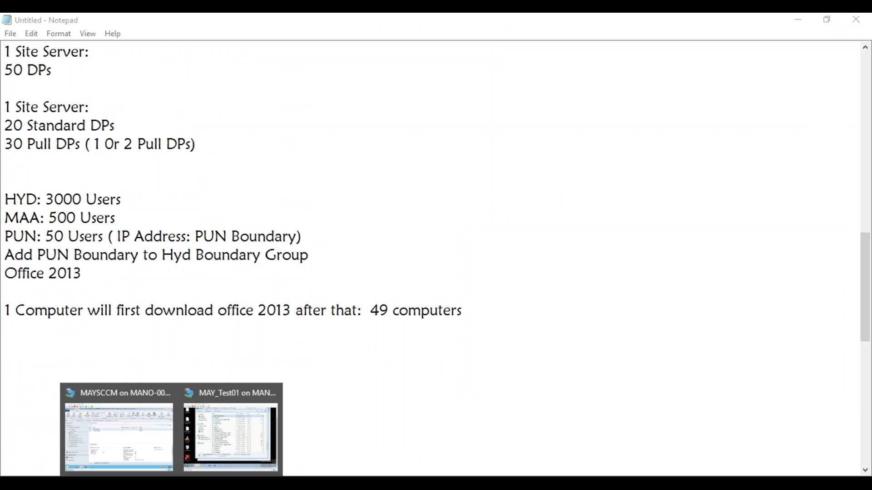
click(147, 449)
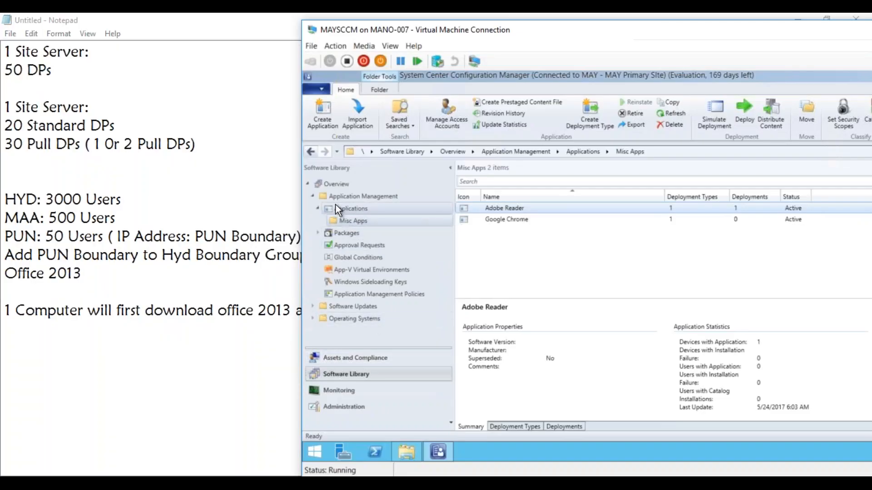
click(144, 355)
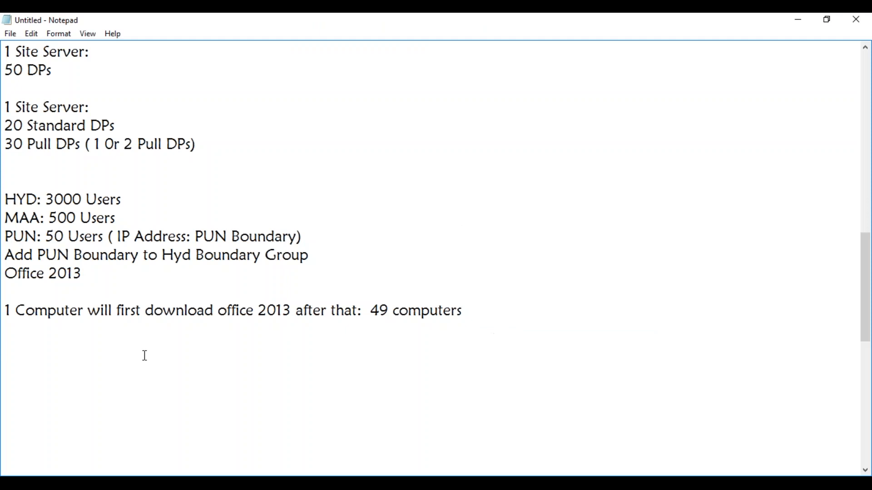
text(Cloud DP)
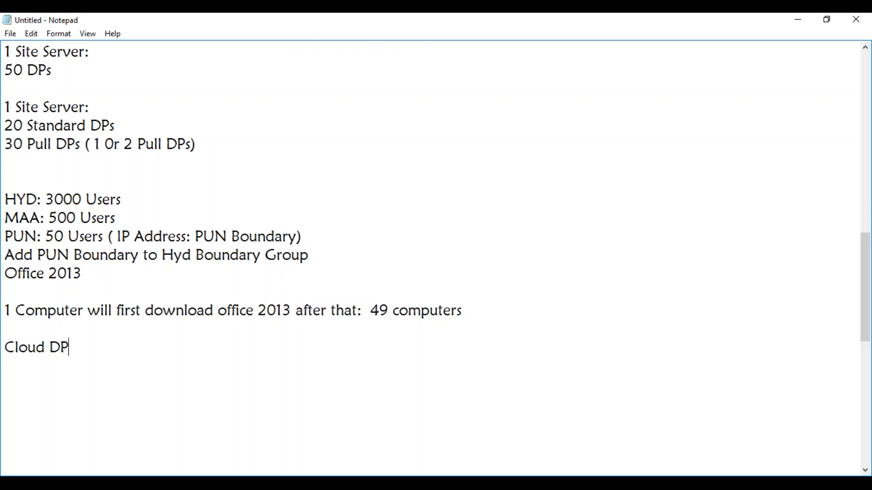
text(:)
In the MAYSCCM virtual machine, examine the first page of the Create Cloud Distribution Point wizard under Cloud Services and exit without saving.
key(alt+Tab)
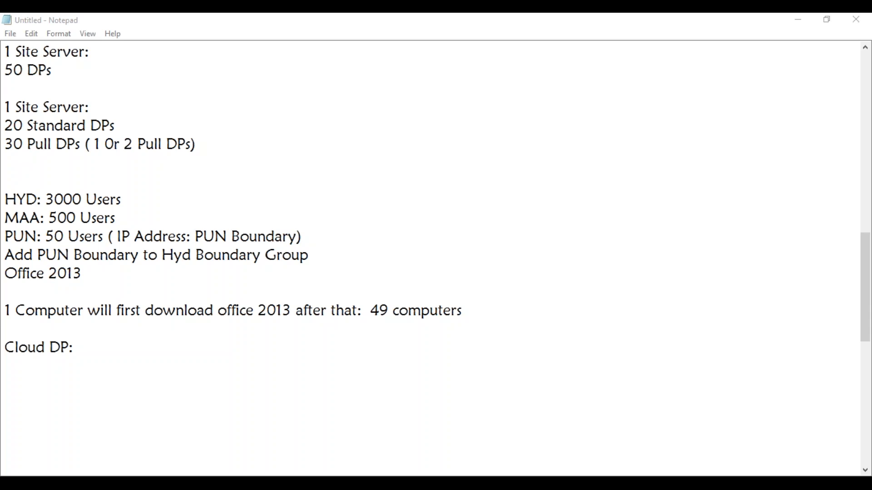
mouse_move(171, 484)
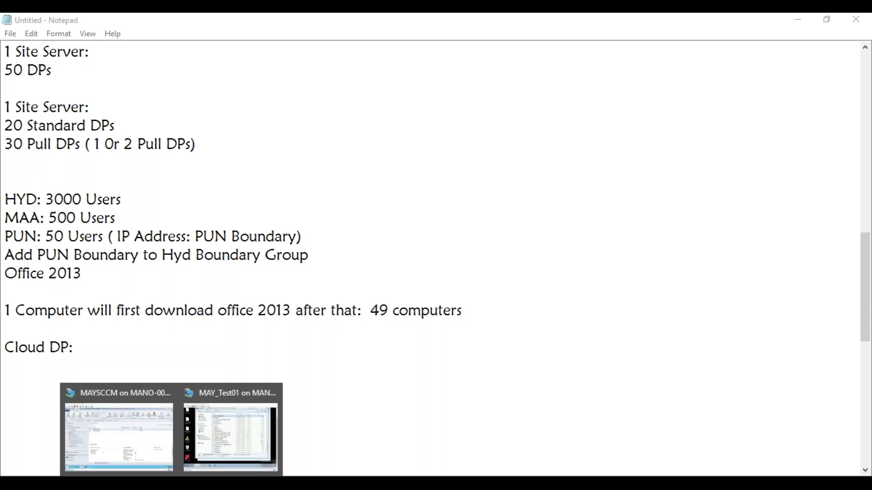
click(119, 434)
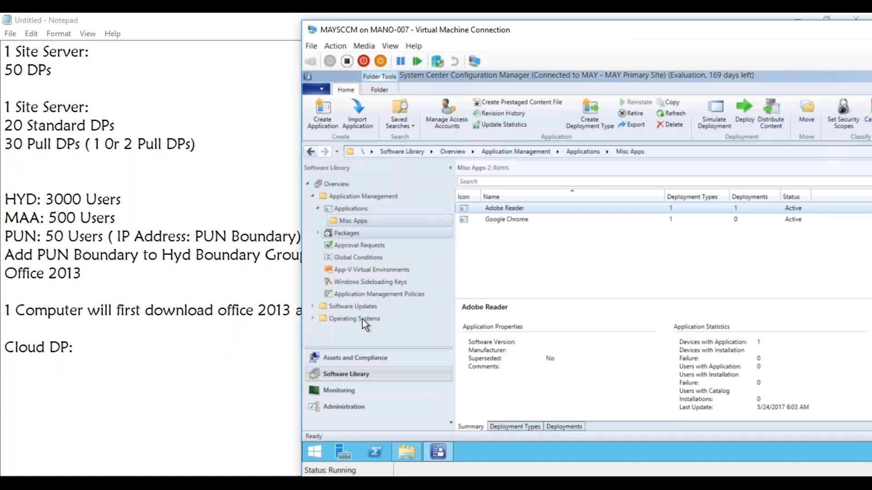
click(351, 406)
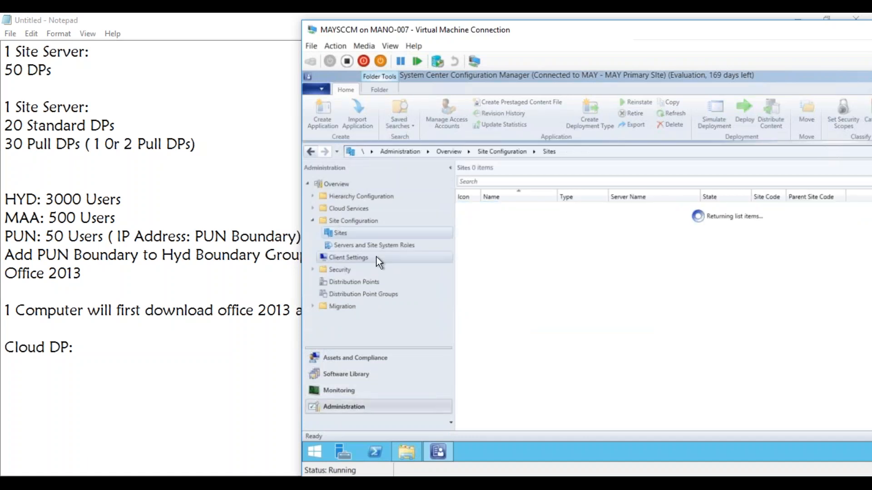
click(316, 209)
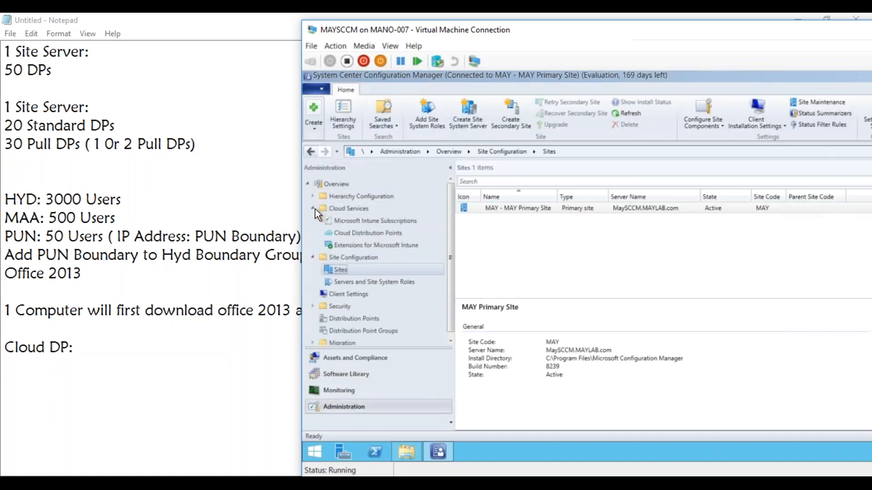
click(355, 233)
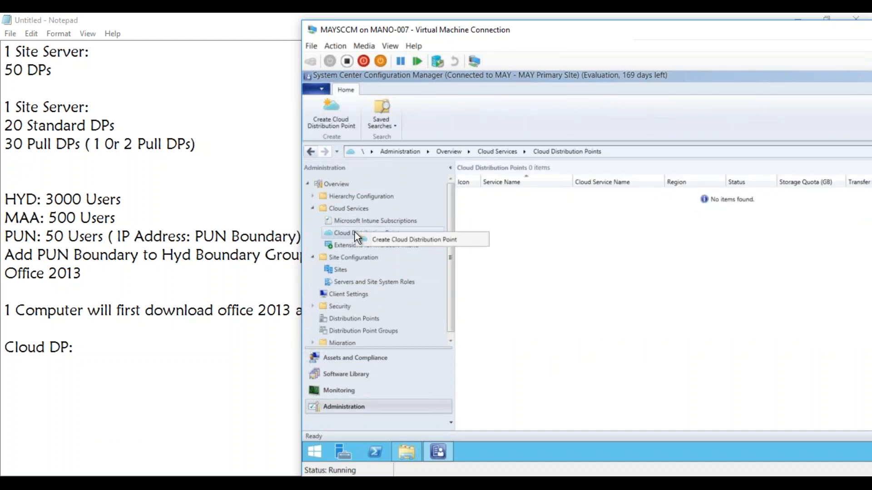
click(371, 237)
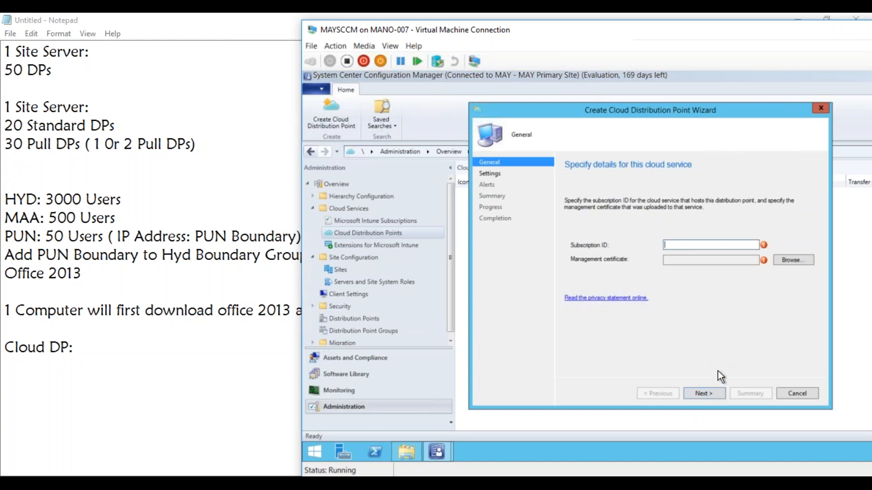
click(800, 393)
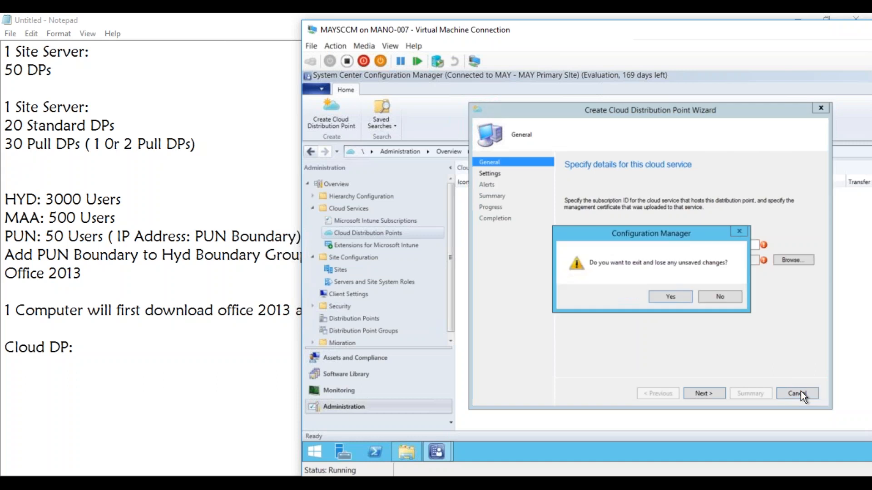
click(670, 297)
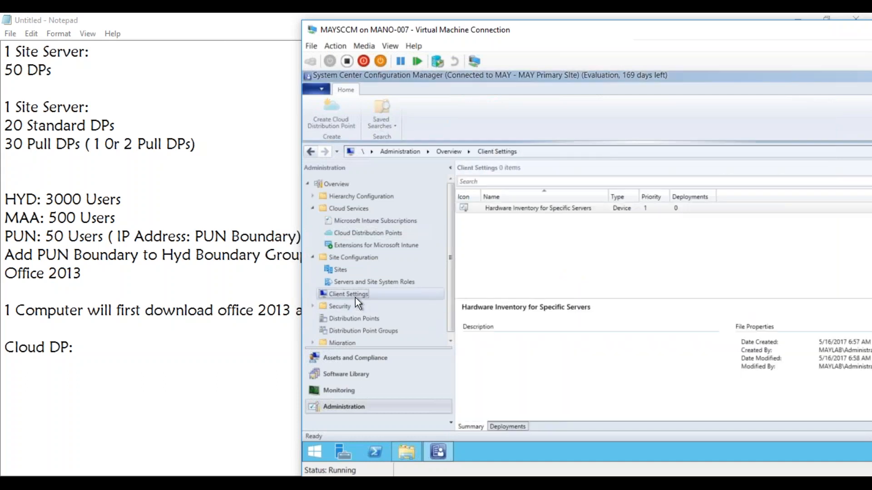
Examine the cloud distribution point access setting under Cloud Services in the Default Client Settings and close them without changes.
click(498, 208)
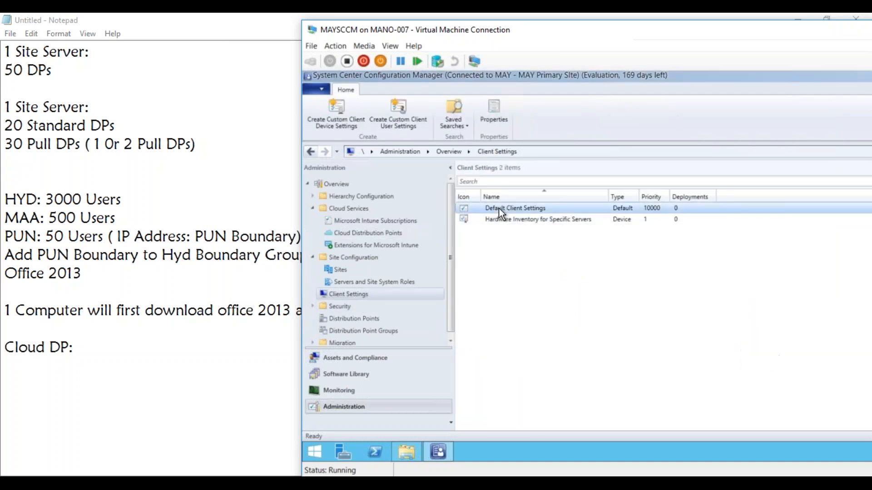
right_click(499, 208)
click(485, 216)
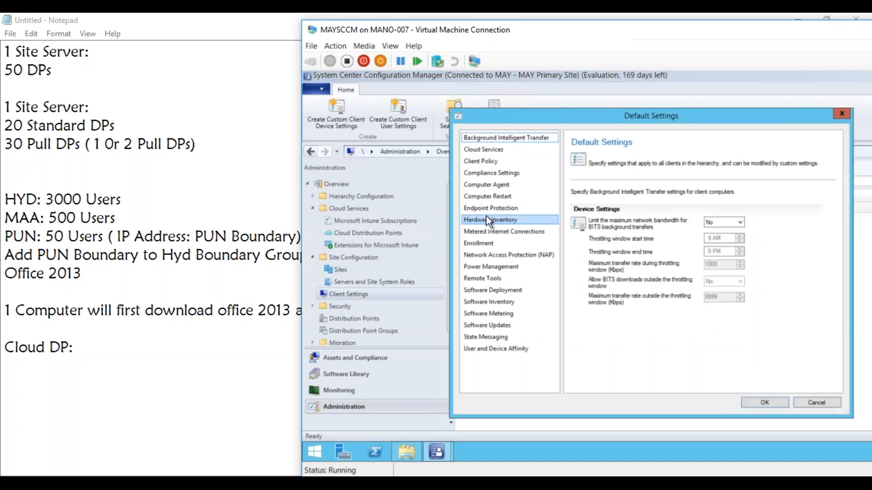
click(500, 151)
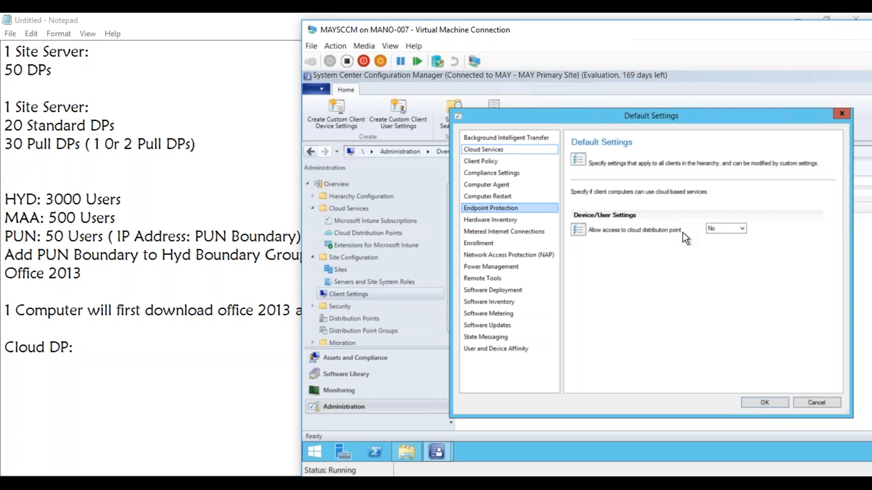
click(816, 402)
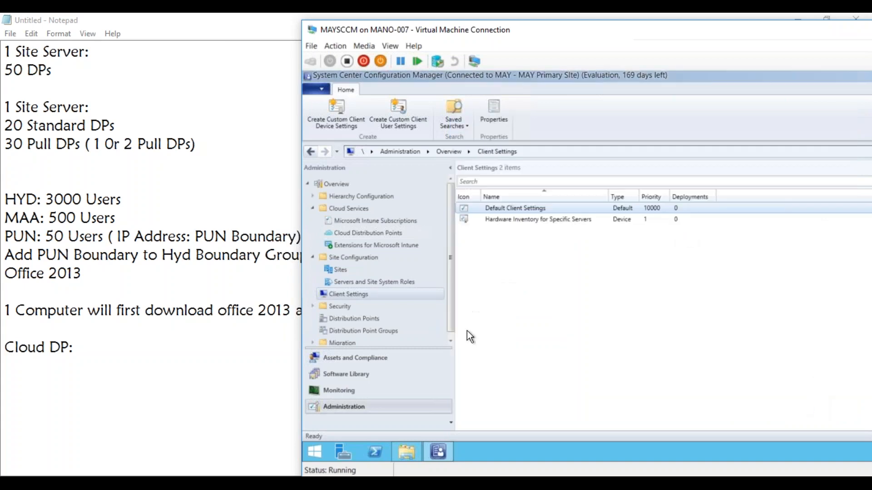
Create custom client device settings named "cloud computers" with only the Cloud Services settings included.
right_click(352, 294)
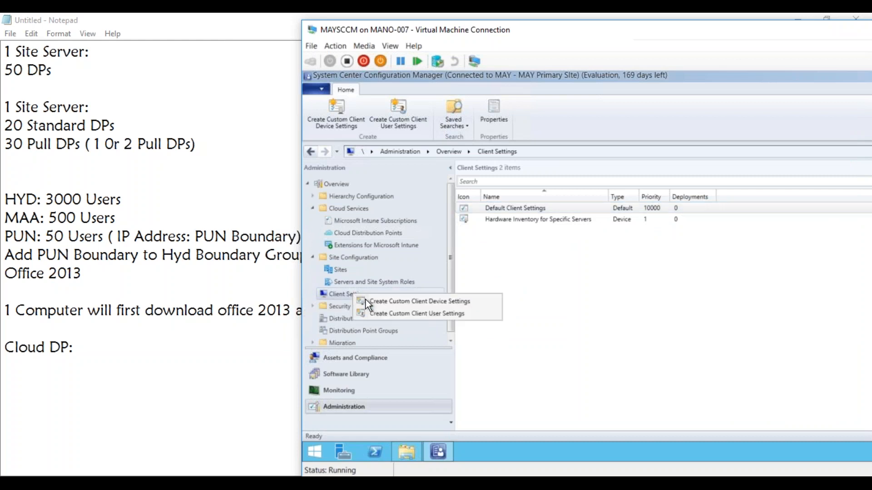
click(400, 301)
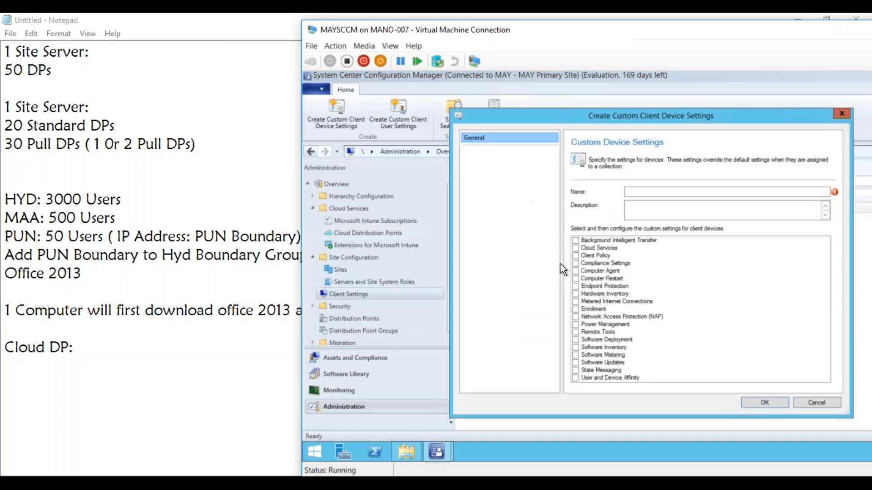
click(576, 248)
click(640, 191)
text(cloud)
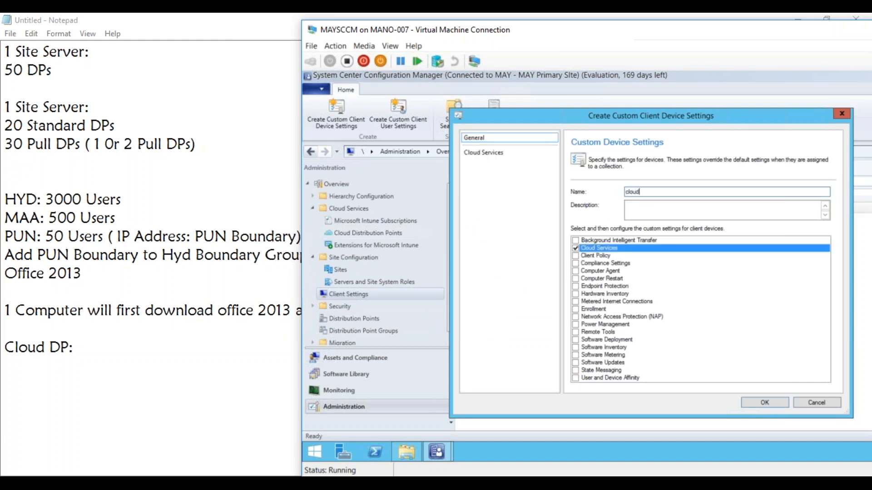
text( computers)
click(751, 403)
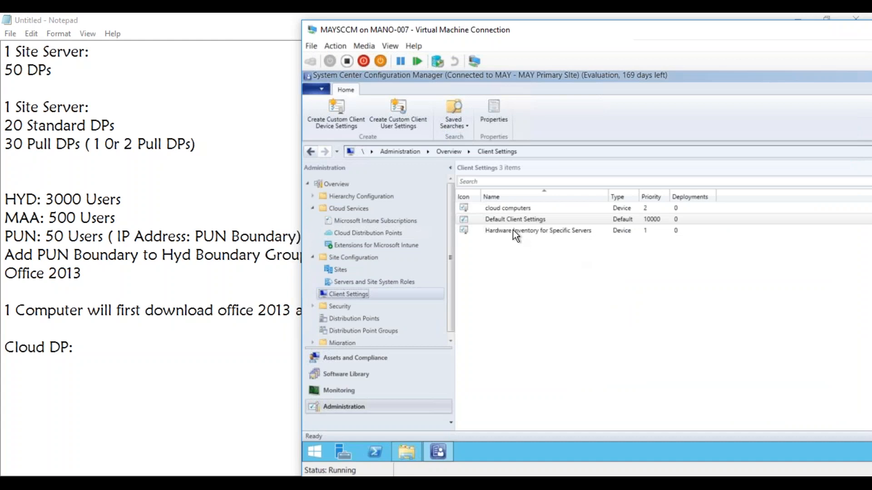
Set "Allow access to cloud distribution point" to Yes in the cloud computers client settings and save them.
click(503, 209)
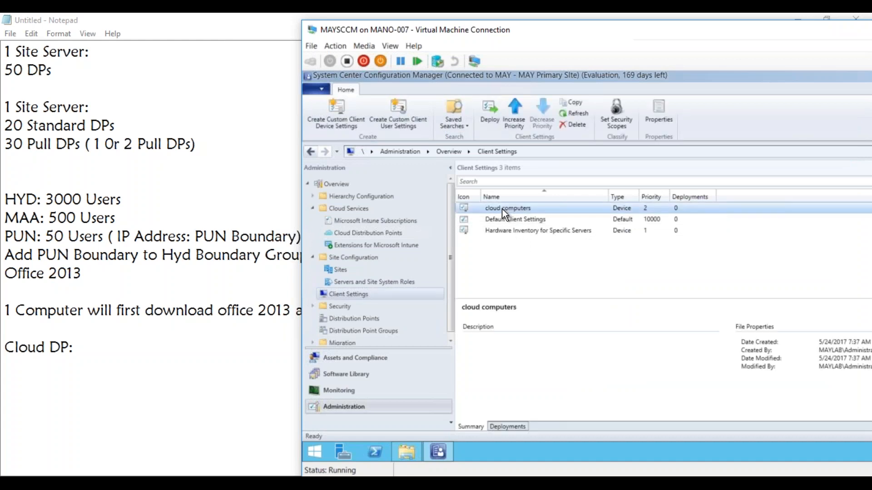
right_click(502, 209)
click(446, 308)
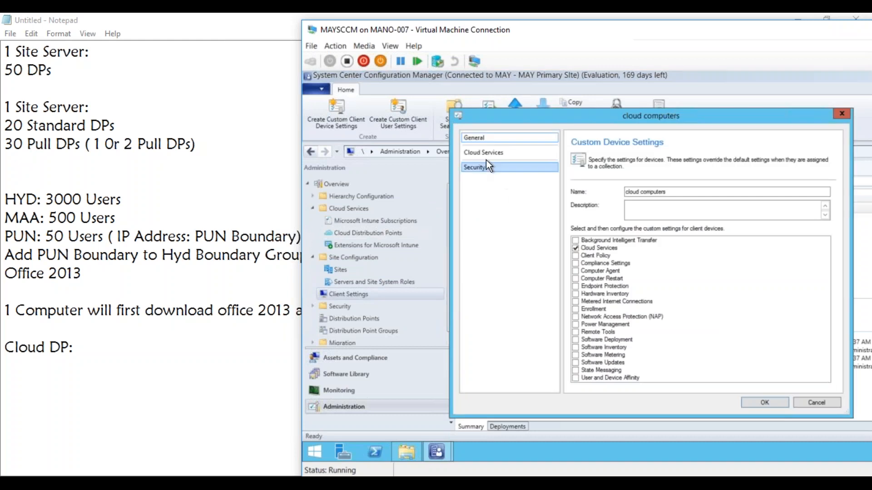
click(482, 155)
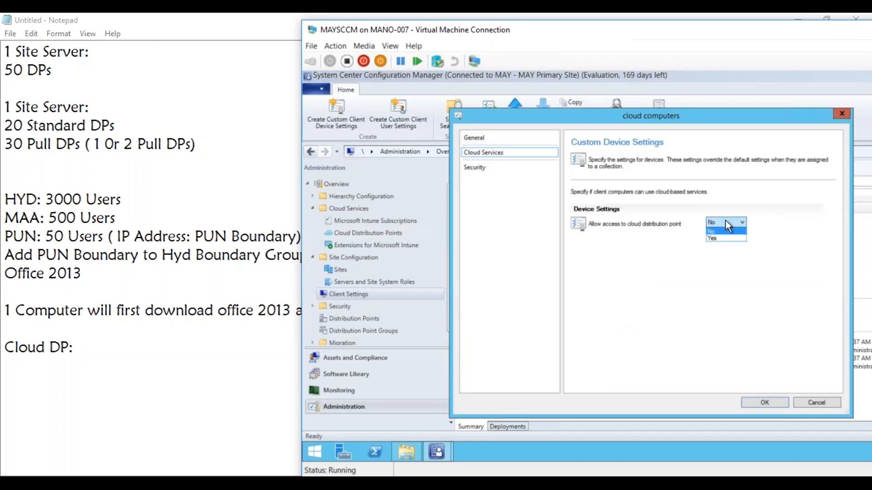
click(719, 239)
click(764, 402)
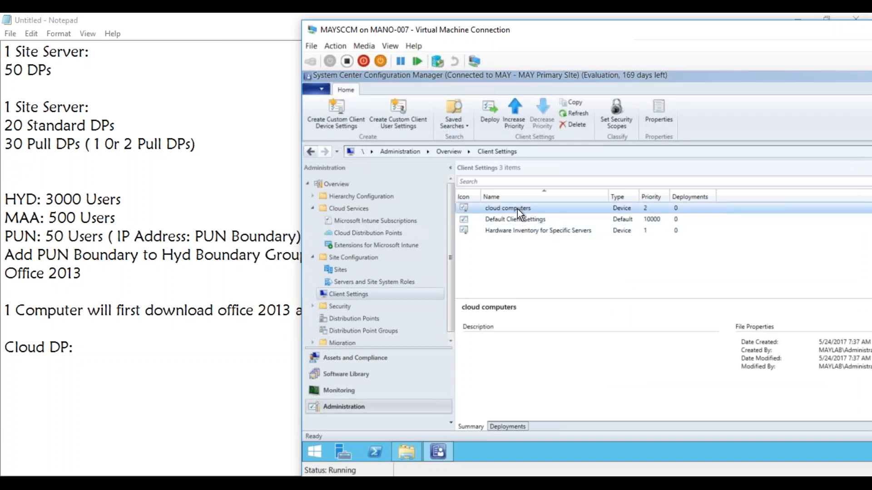
Try deploying the cloud computers client settings to the COL_Install_AdobeReader11 device collection and cancel the collection selection.
right_click(519, 210)
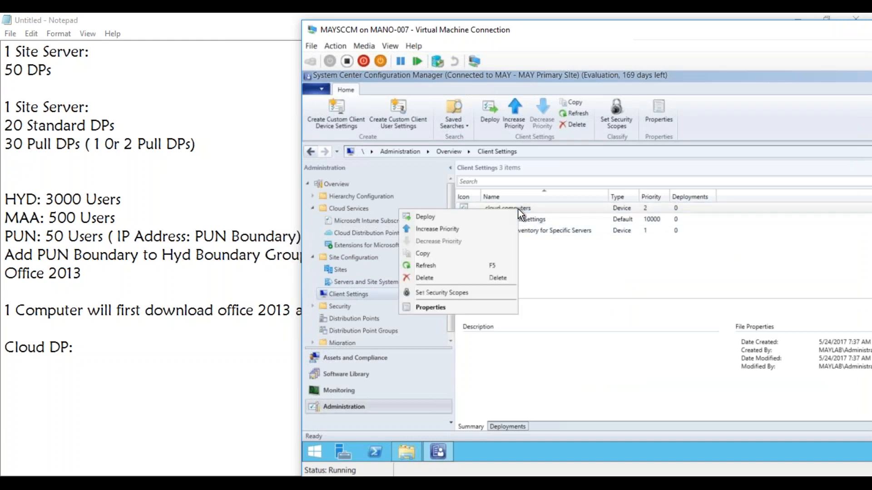
click(494, 216)
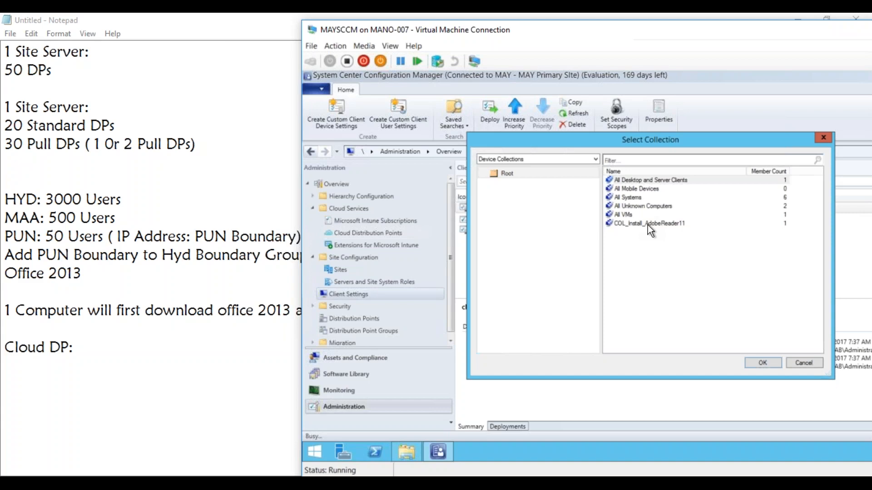
click(647, 225)
drag(608, 138, 587, 234)
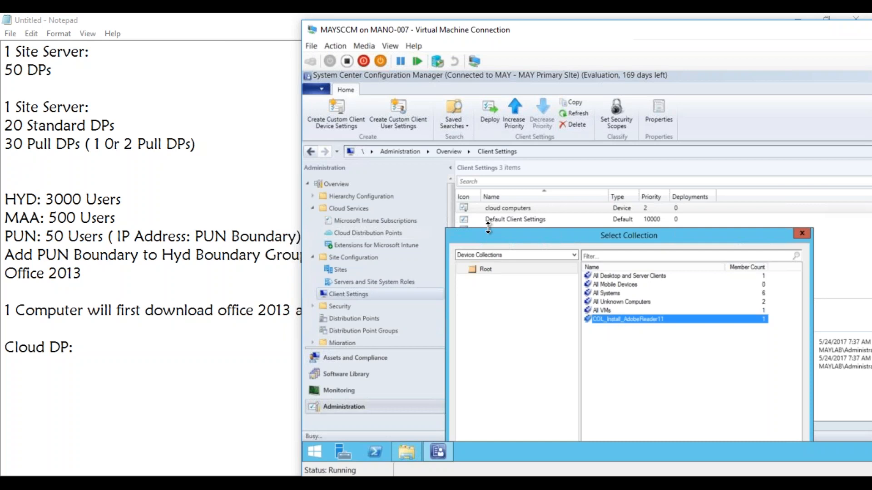
drag(495, 238, 464, 114)
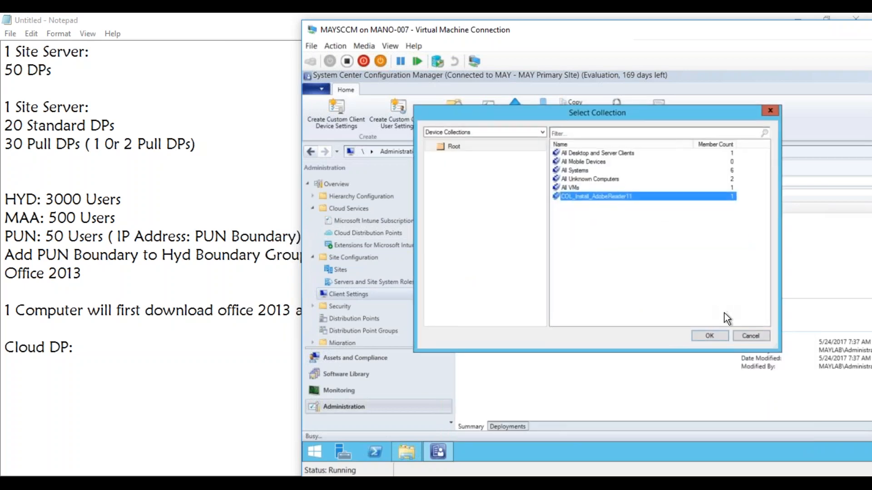
click(741, 335)
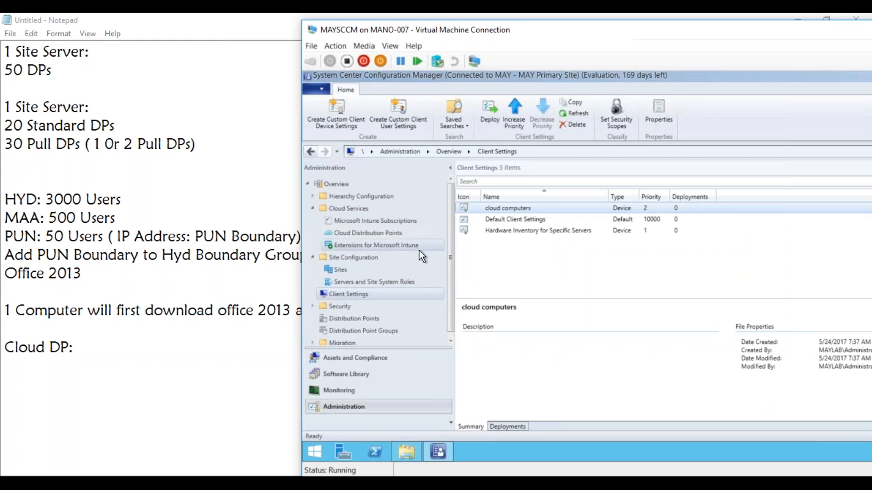
Switch to the Notepad notes and add the heading "Application Catalog:" well below "Cloud DP:", separated by several blank lines.
click(151, 334)
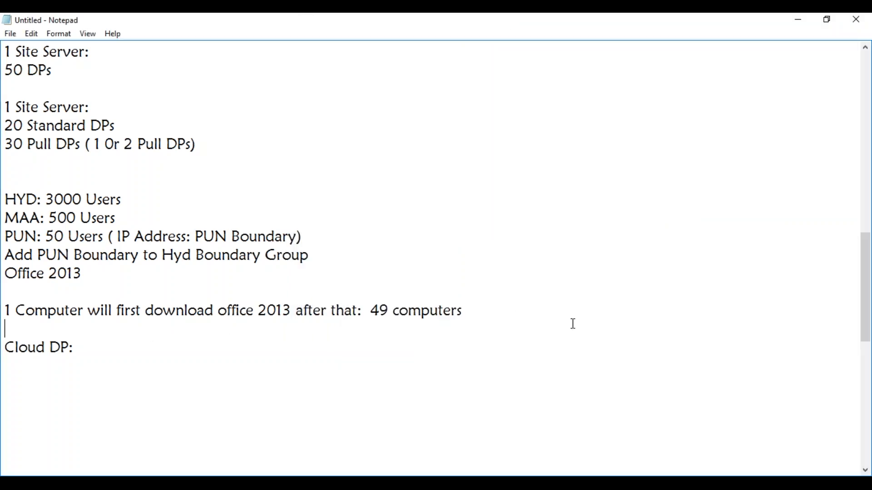
drag(865, 318, 861, 361)
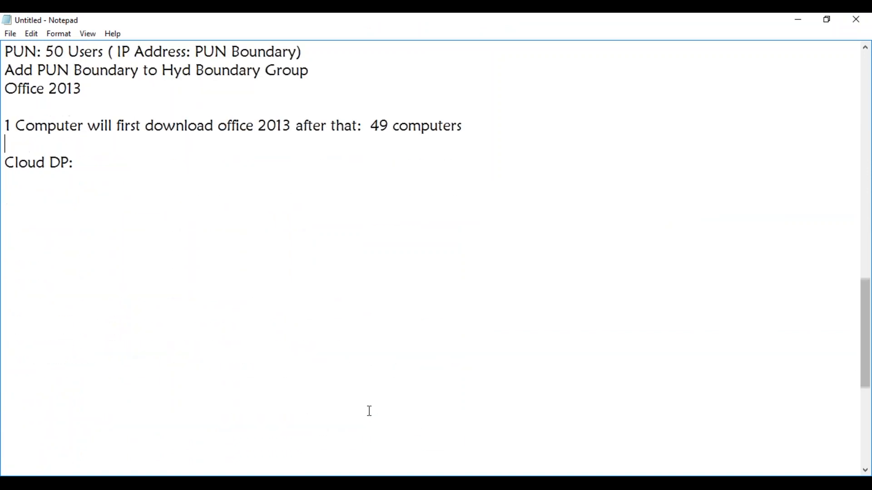
click(113, 163)
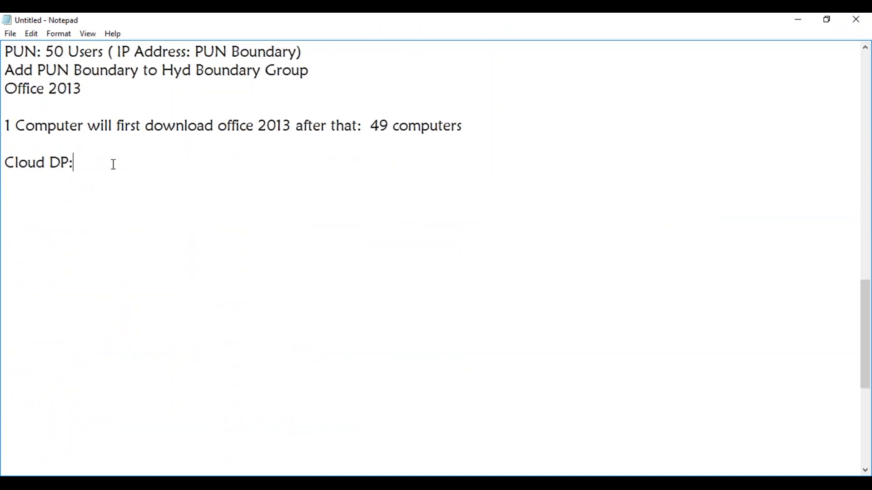
key(Return)
key(Return)
key(Return)
key(Return)
key(Return)
key(Return)
key(Return)
key(Return)
key(Return)
key(Return)
key(Return)
key(Return)
key(Return)
key(Return)
key(Return)
key(Return)
key(Return)
key(Return)
key(Return)
key(Return)
key(Return)
key(Return)
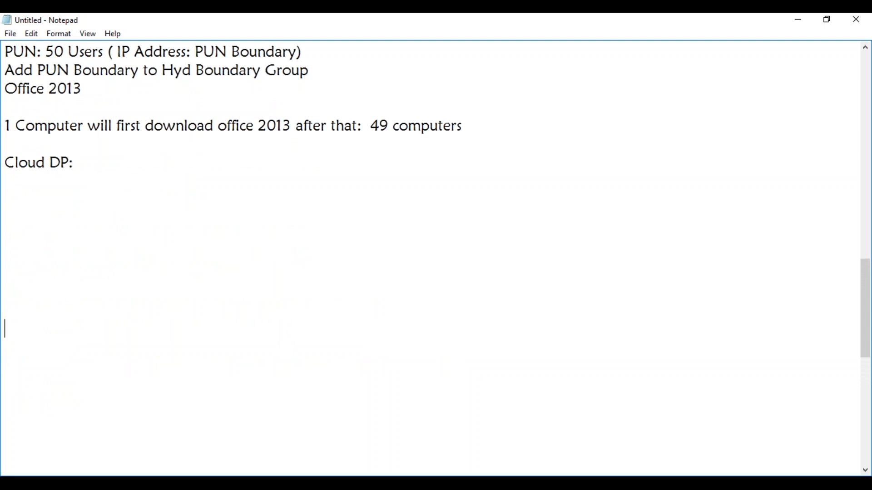
key(Return)
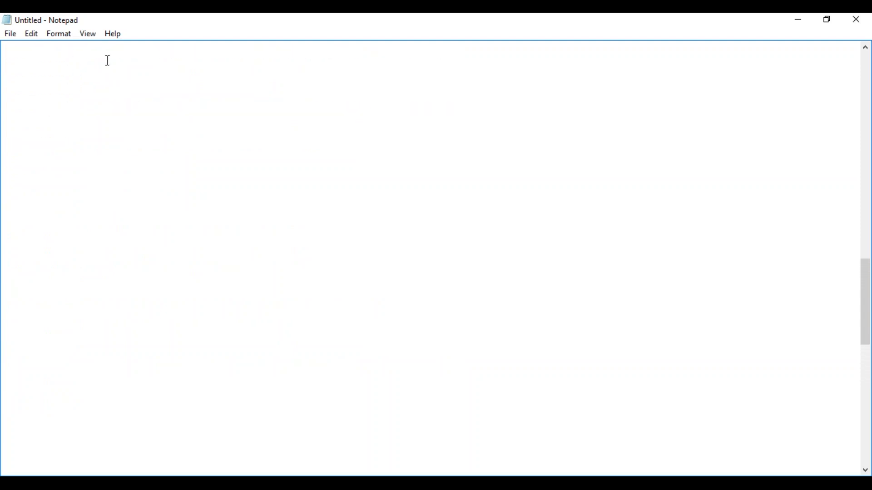
click(33, 51)
text(Application C)
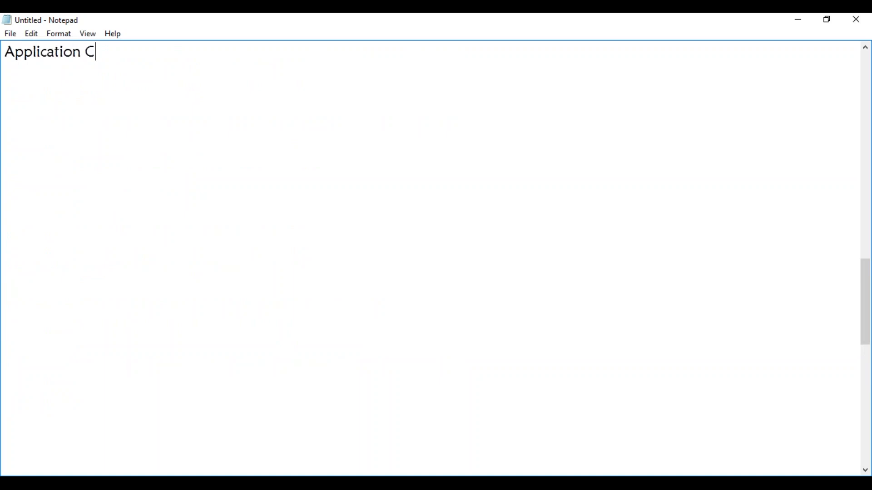
text(atalog:)
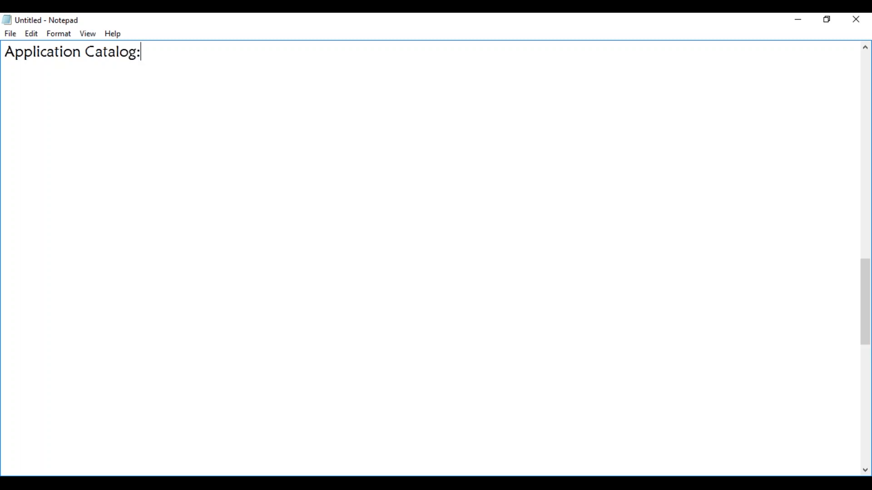
key(alt+Tab)
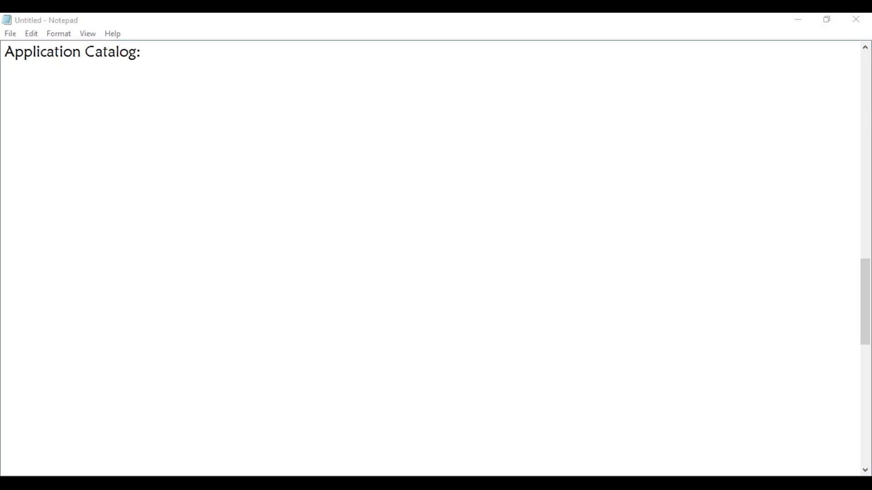
click(171, 483)
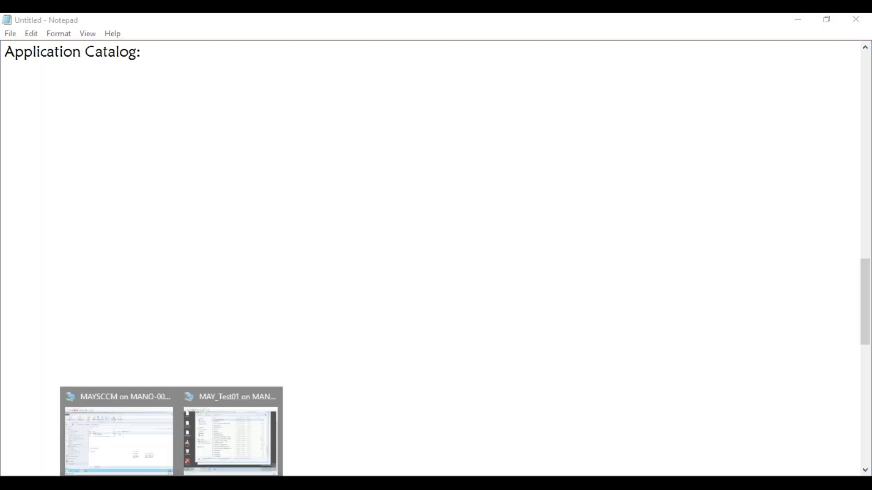
click(162, 440)
click(167, 113)
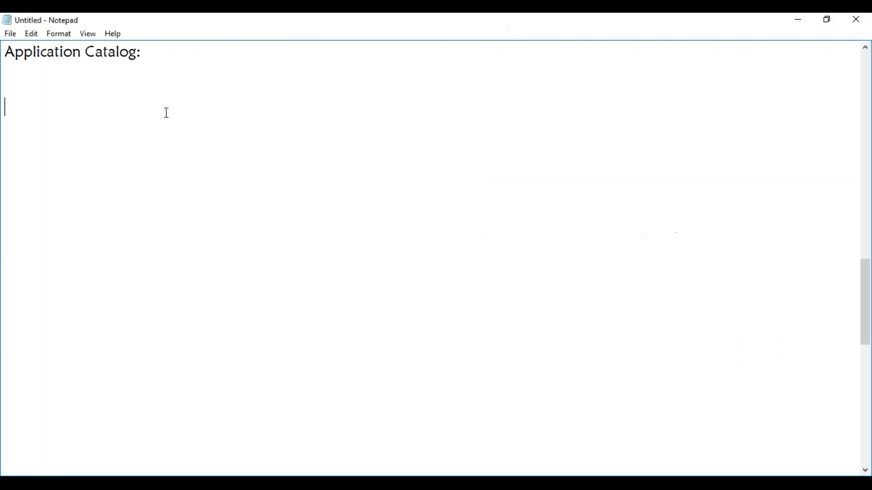
Add the lines "Adobe Reader" and "Distribute it to DP" under the Application Catalog heading, leaving one blank line after the heading.
click(166, 62)
key(Return)
text(Adobe Reader)
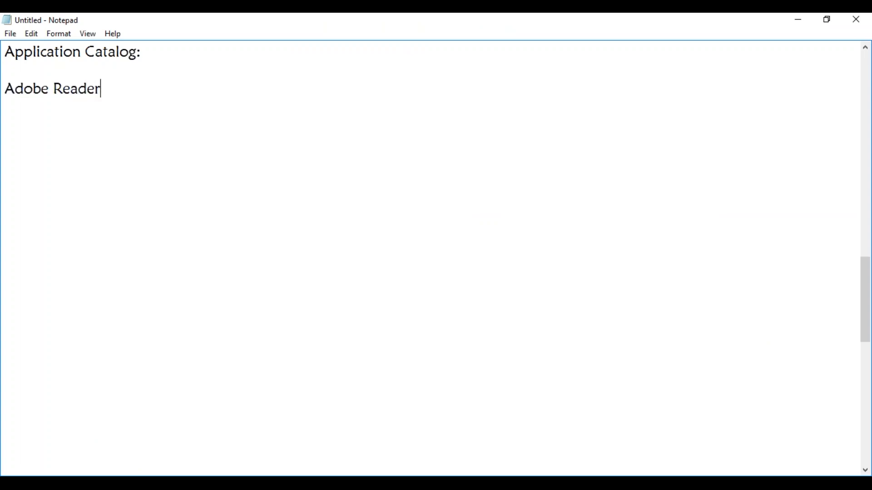
key(Return)
text(Distribute it to DP)
key(Return)
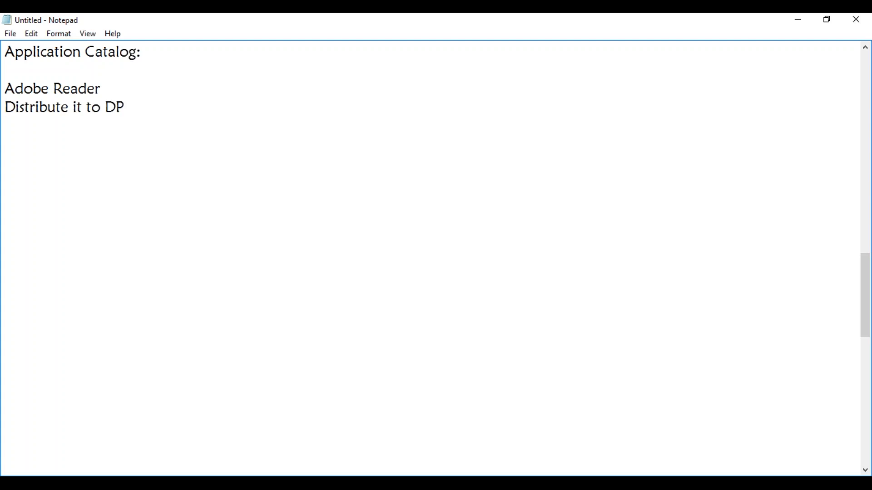
Extend the Adobe Reader line to "Adobe Reader Application" and add "Creating a Collection for that App" below the distribution line.
text(Crea)
click(115, 86)
text(Application)
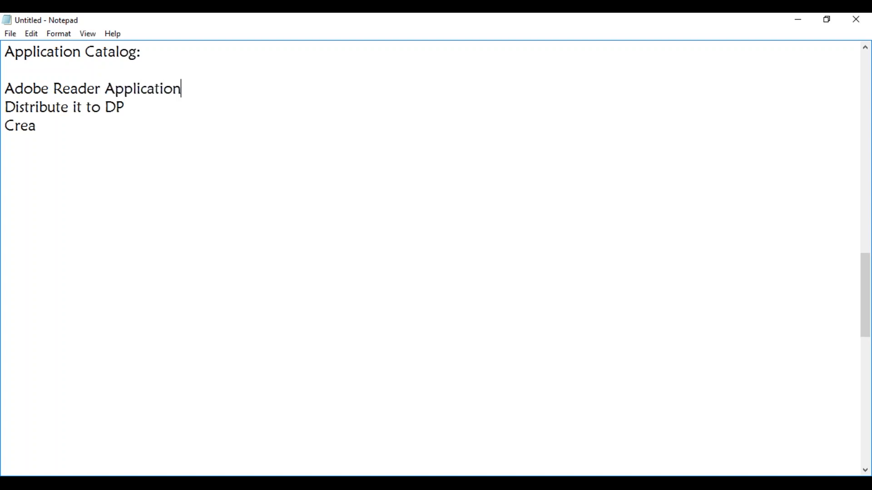
click(60, 128)
text(tiong a Collec)
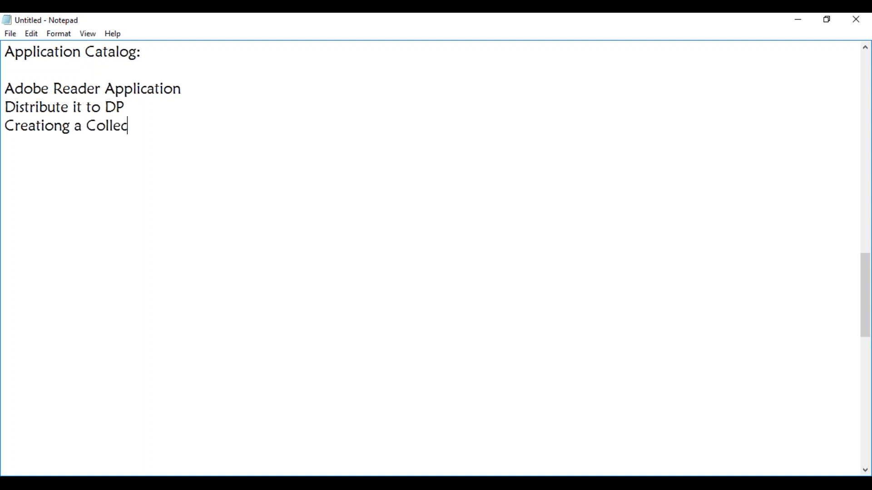
text(tion for tha)
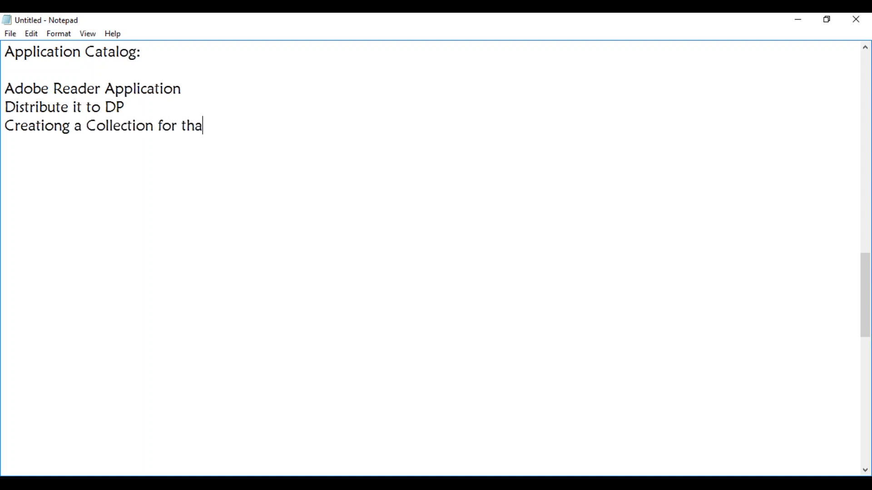
text(t App)
key(Return)
click(54, 127)
key(BackSpace)
click(51, 153)
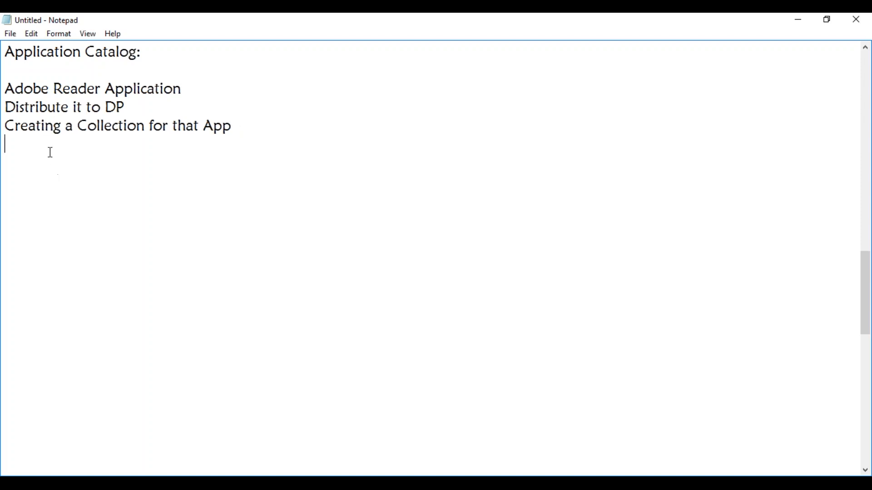
Add the line "Deploy application to Collection" below the collection creation line.
text(Deploy application to C)
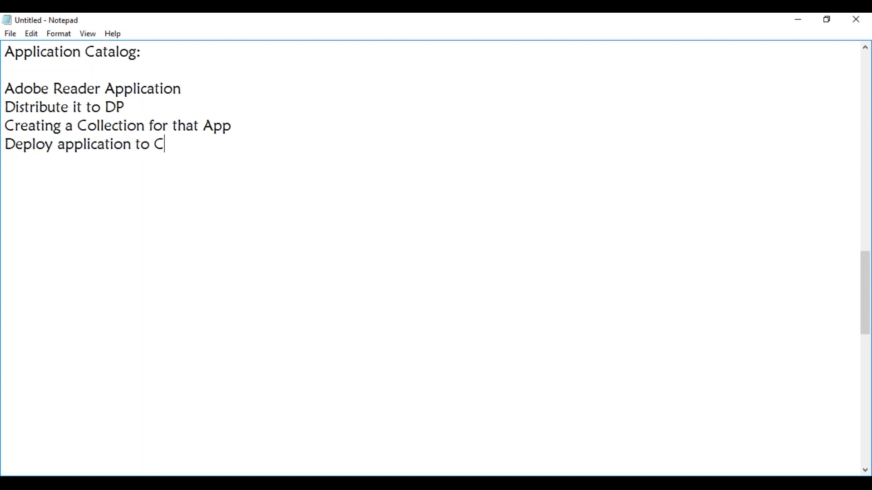
text(ollection)
key(Return)
key(Return)
Add the line "Targeted Audience: 50" after a blank line below the deployment line.
text(Targted)
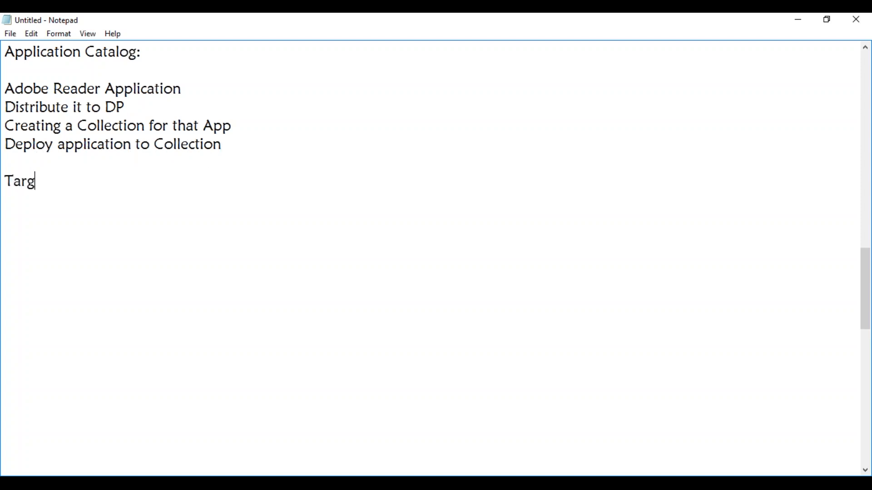
key(BackSpace)
key(BackSpace)
key(BackSpace)
text(ted AudienceL)
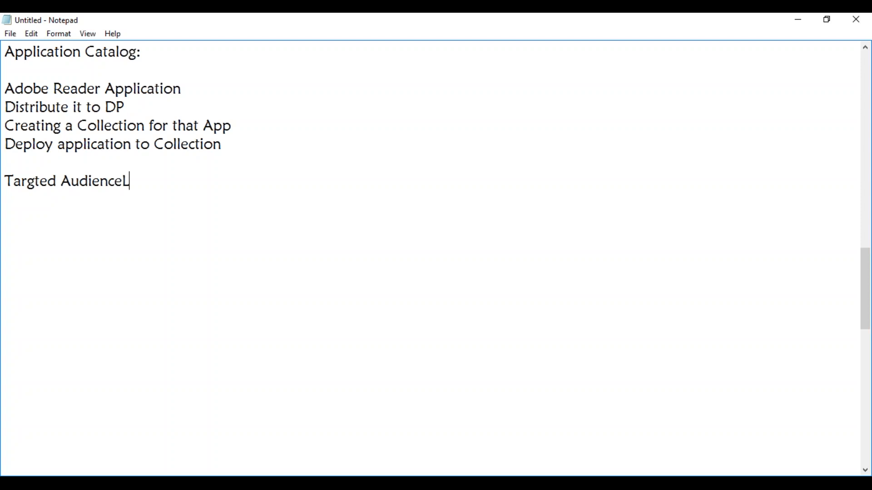
key(BackSpace)
text(: 50)
click(37, 180)
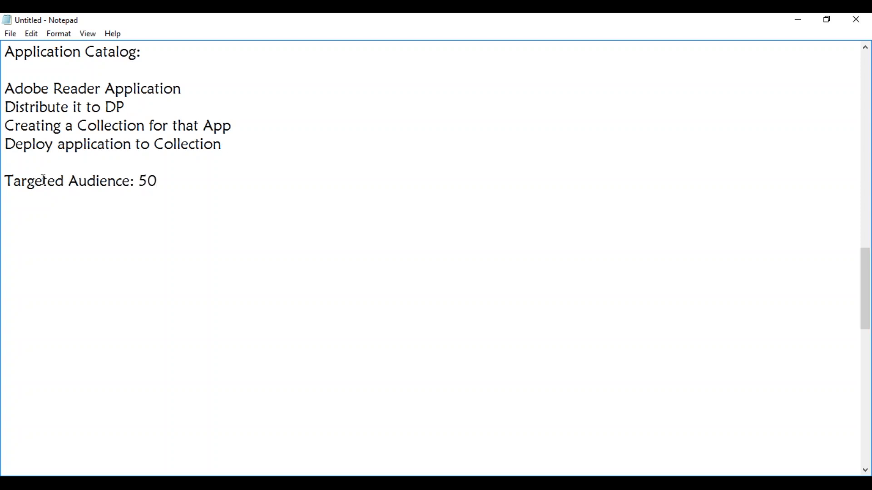
Add the line "Available" directly below the targeted audience line.
drag(159, 179, 142, 180)
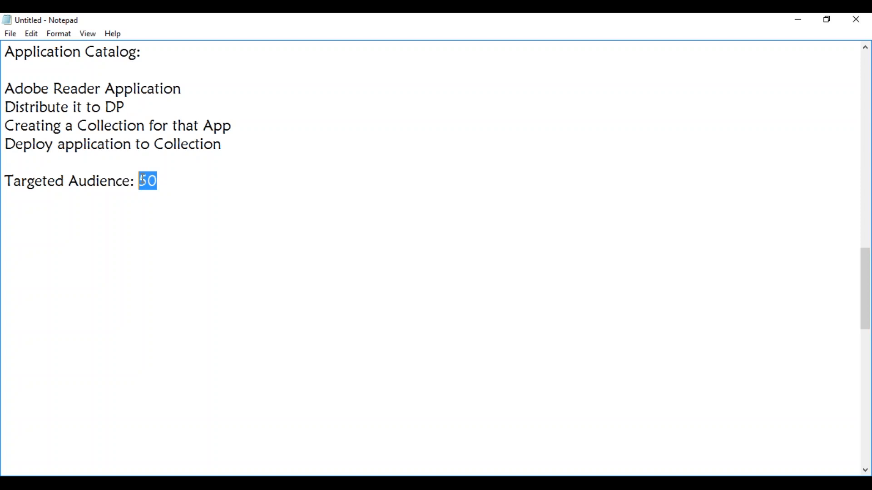
click(160, 181)
key(Return)
text(Available)
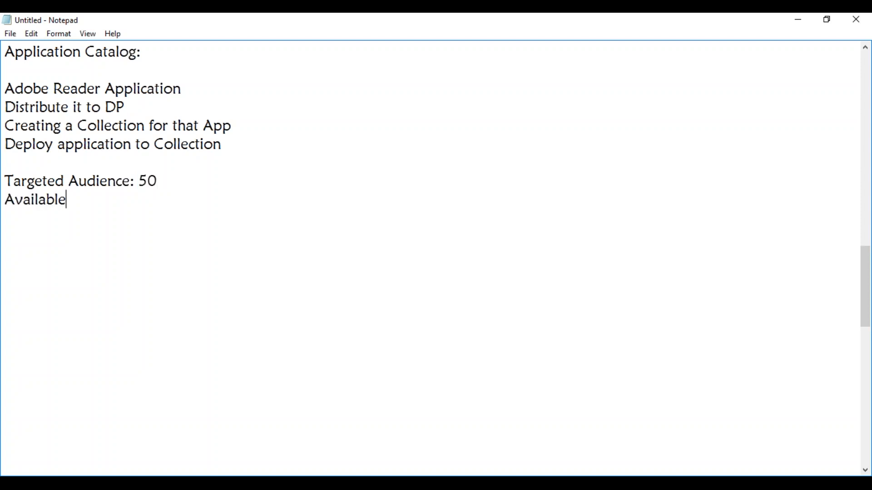
Add a "Required:" line below the availability line and extend the availability line to "Available : Software Centre".
key(Return)
text(Required)
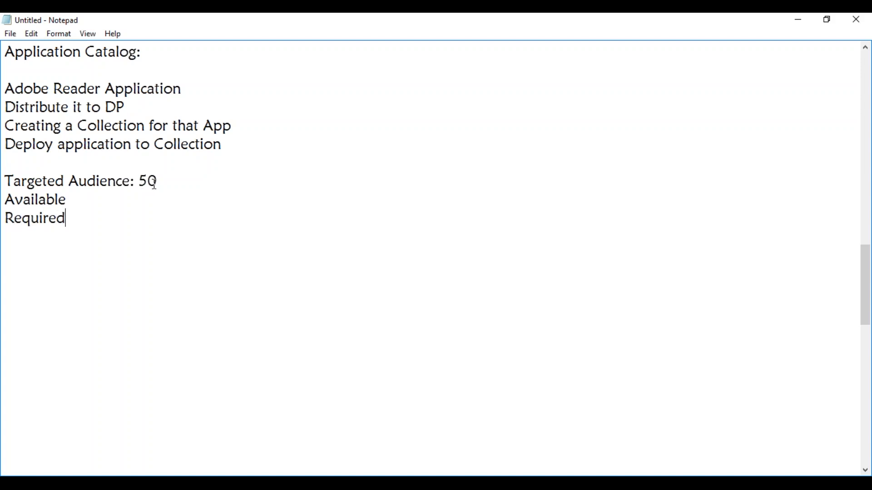
click(89, 198)
text(: Software C)
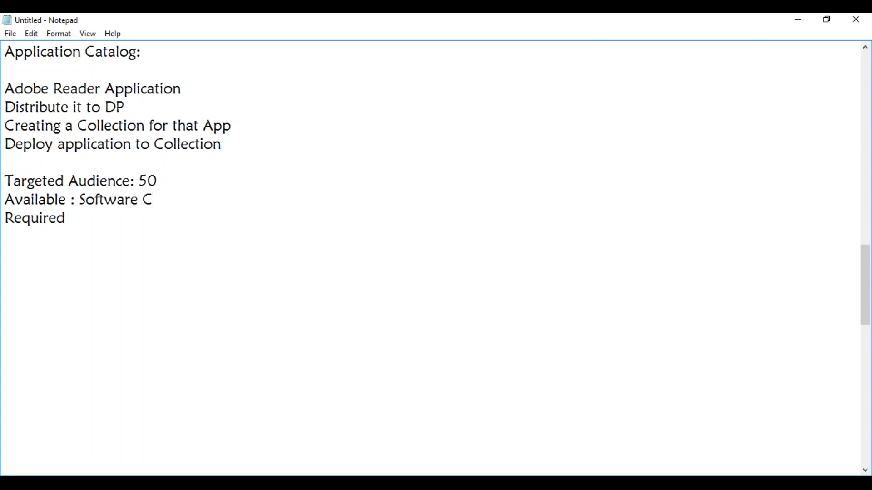
text(entre)
click(68, 220)
text(:)
Highlight the availability line, the "Required:" line and the targeted audience number in turn.
click(164, 178)
drag(72, 198, 21, 200)
drag(79, 220, 7, 219)
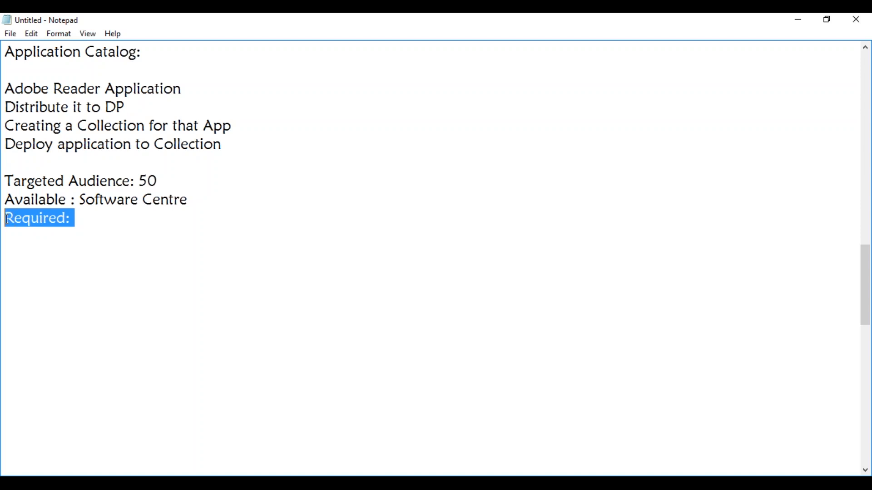
drag(159, 181, 140, 180)
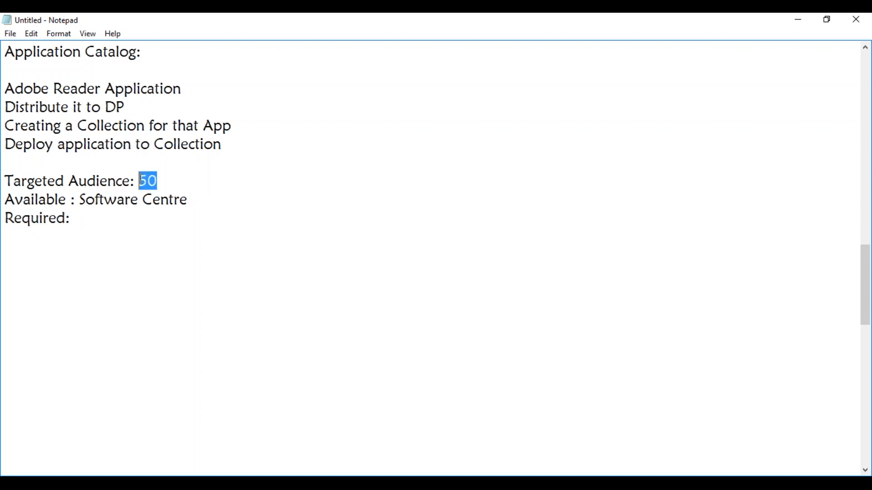
drag(5, 199, 22, 195)
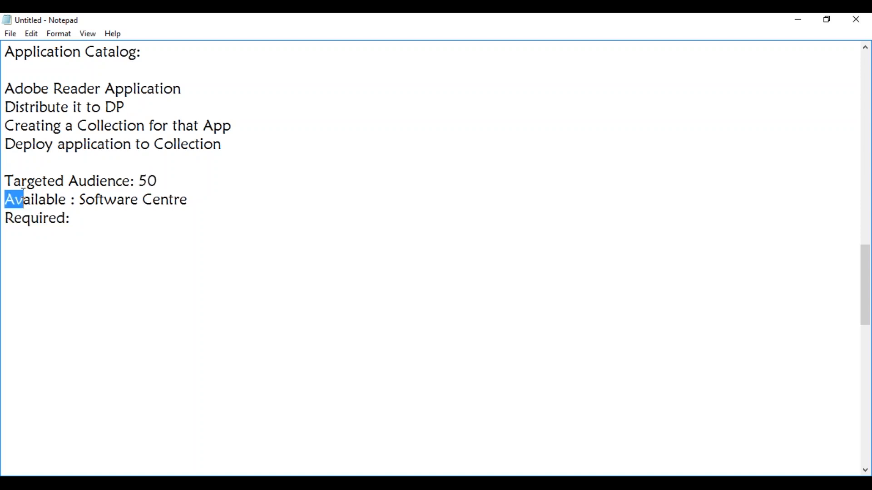
Add the line "All Users" after a blank line below the "Required:" line.
click(108, 228)
key(Return)
text(All USers)
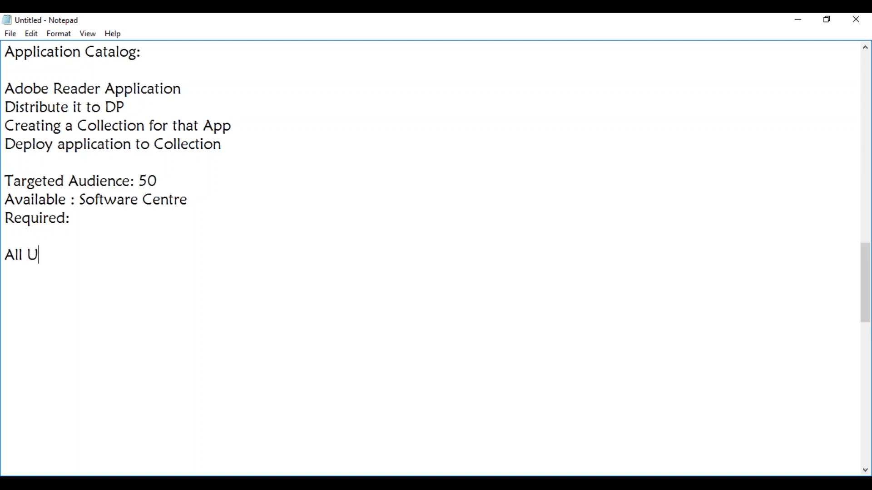
key(BackSpace)
key(BackSpace)
key(BackSpace)
key(BackSpace)
text(sers)
Switch to the MAY_Test01 virtual machine and open Software Center to view its available software.
click(234, 430)
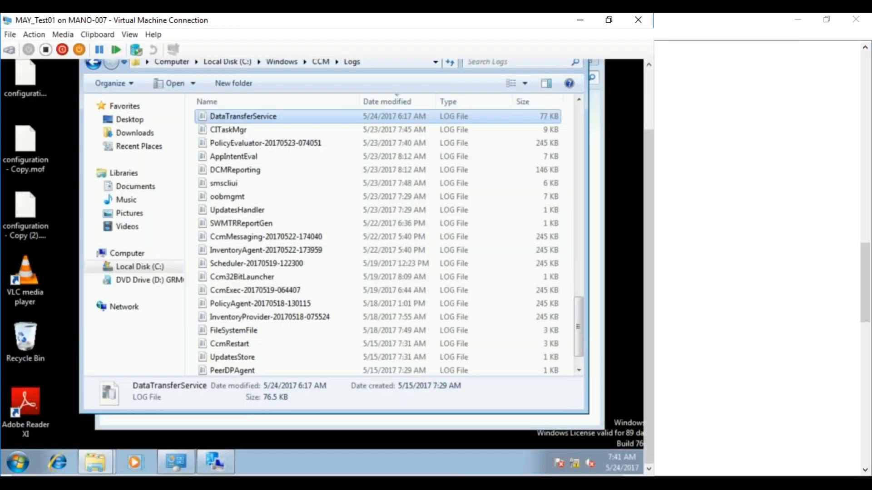
click(219, 461)
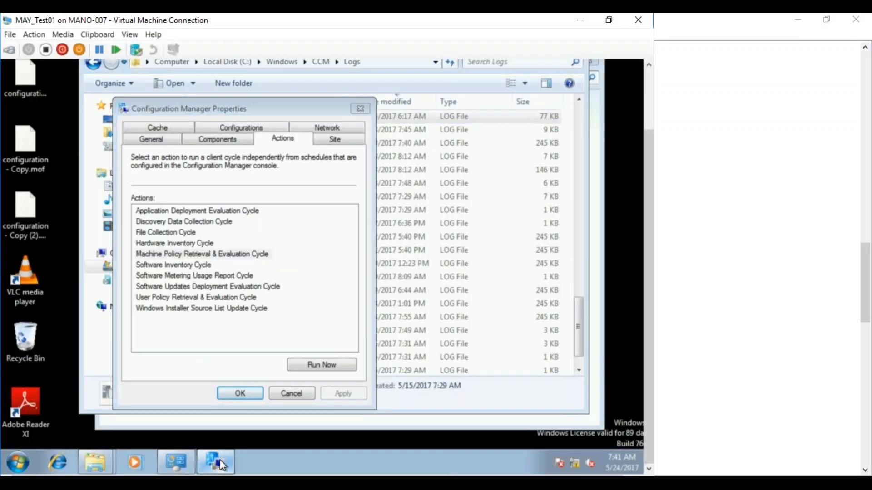
click(18, 462)
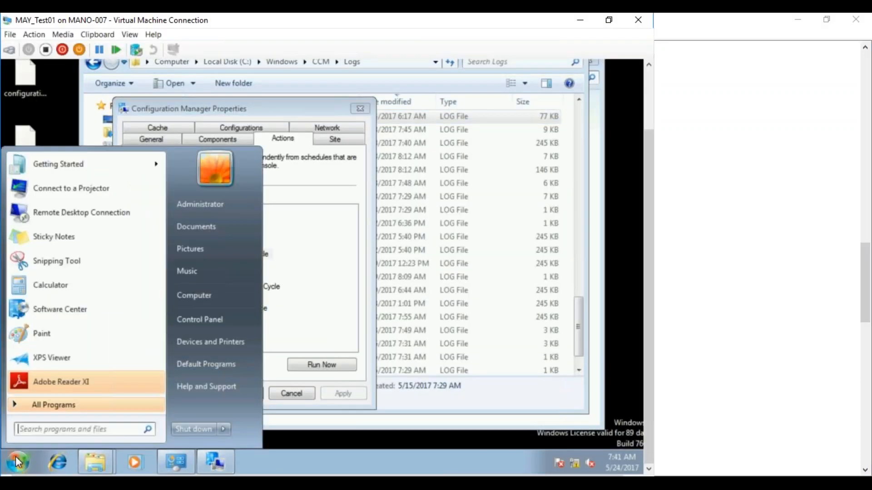
click(64, 309)
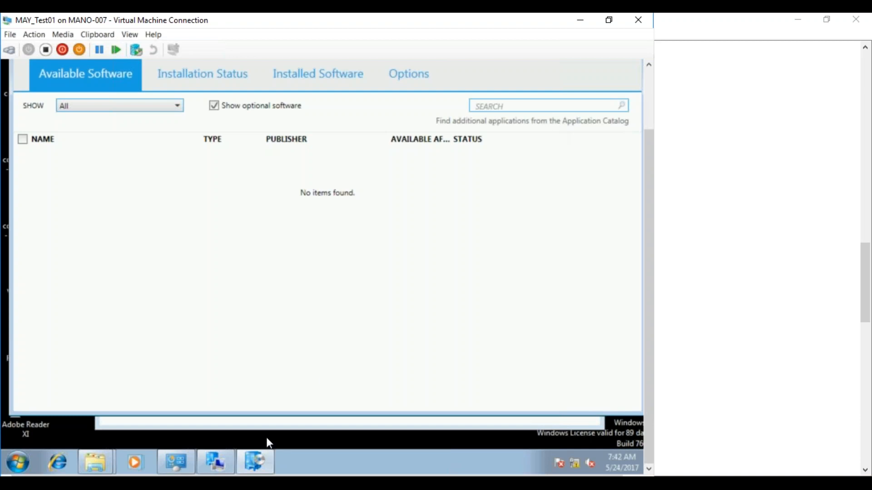
Return to Notepad and add the line "Application Catalog Website Point" after a blank line below "All Users".
click(188, 485)
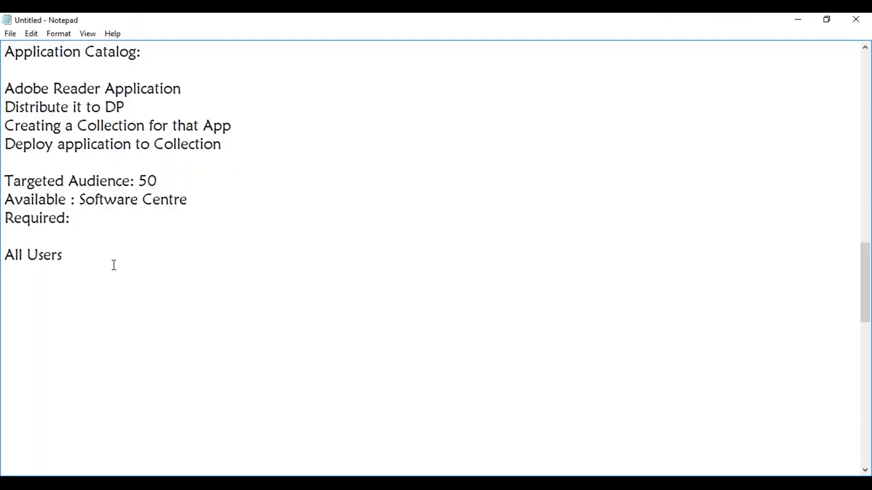
key(Return)
text(Application C)
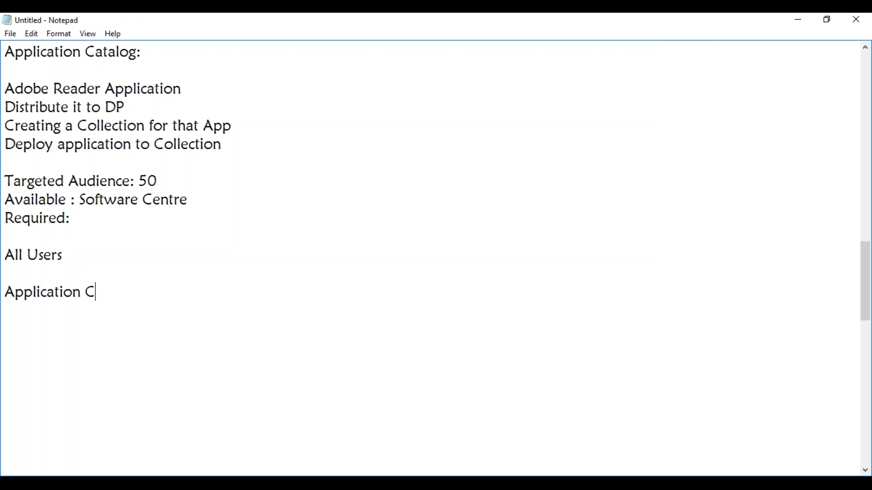
text(atalog Web)
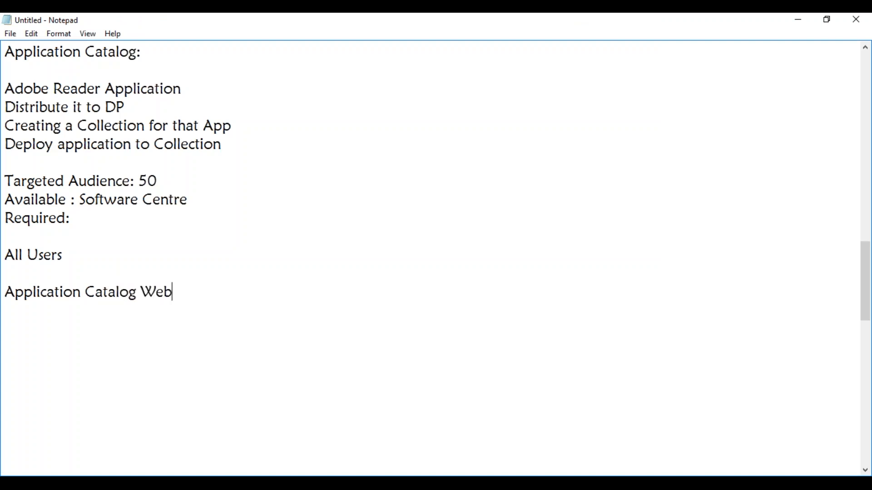
text(site Point)
Add the line "Application Catalog Webservice Point" directly below the website point line.
key(Return)
text(Application Catal)
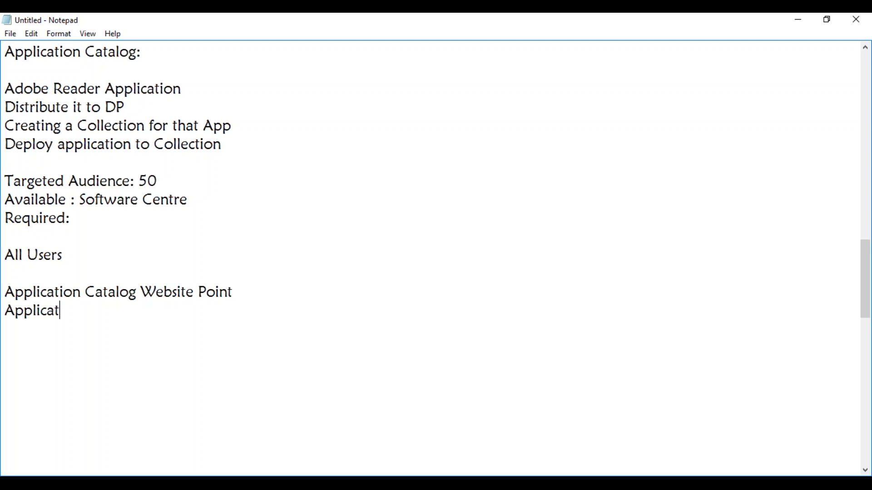
text(og )
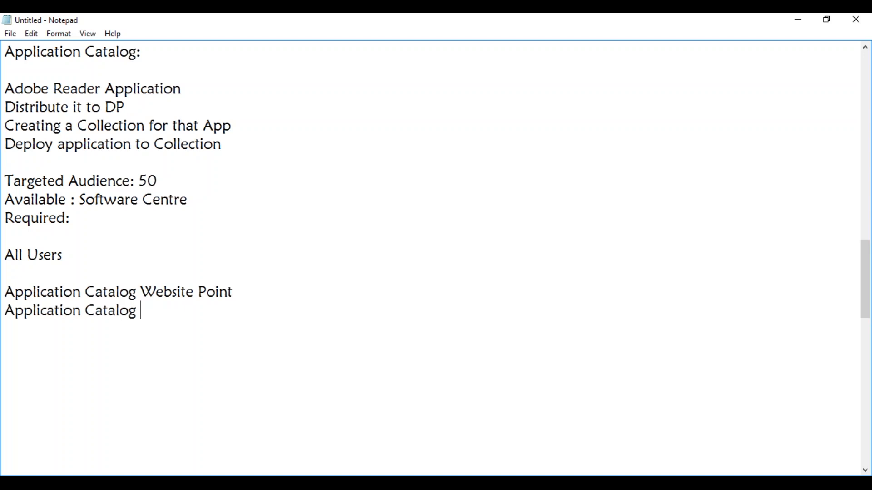
text(Webservice Point)
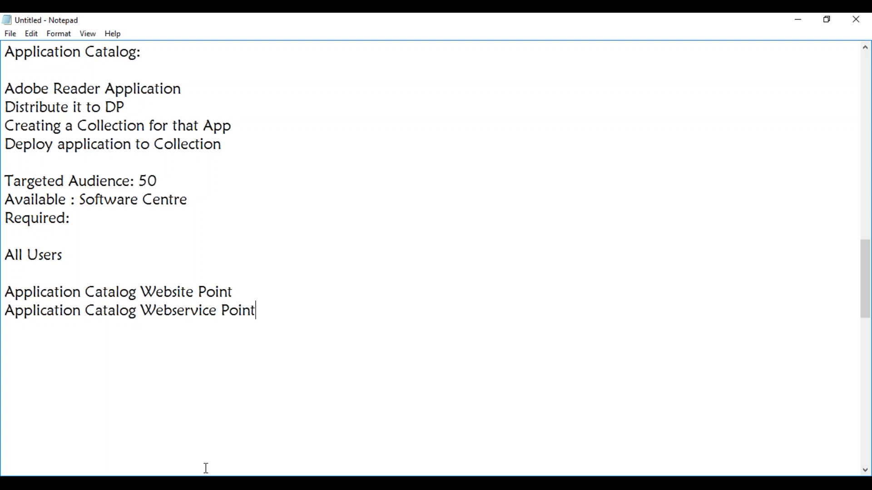
Switch to the Configuration Manager console on MAYSCCM and show the site server's role actions under Servers and Site System Roles.
click(171, 485)
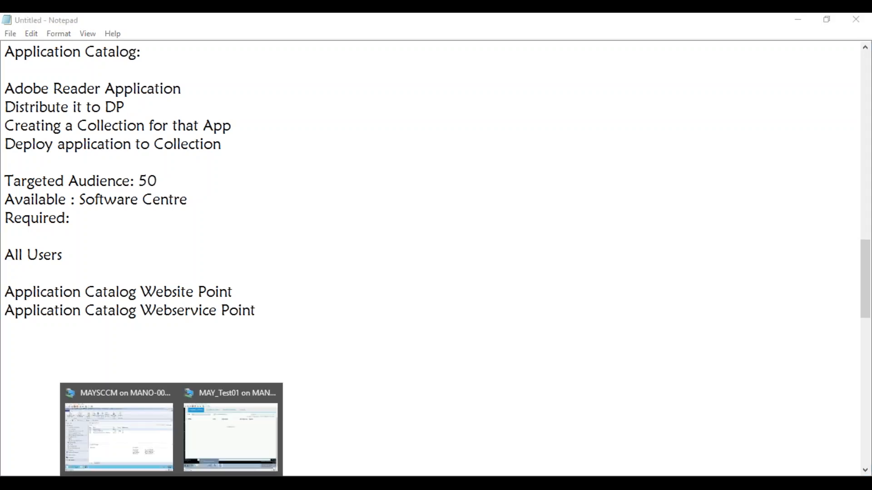
click(140, 432)
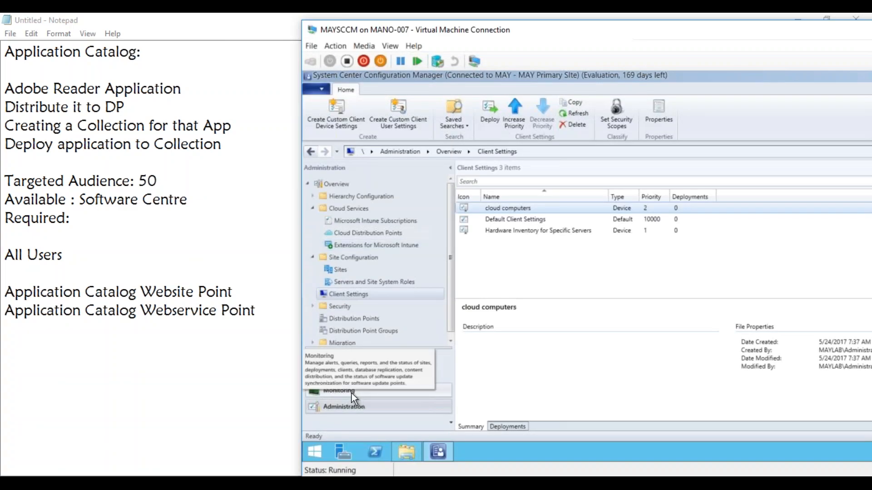
click(380, 283)
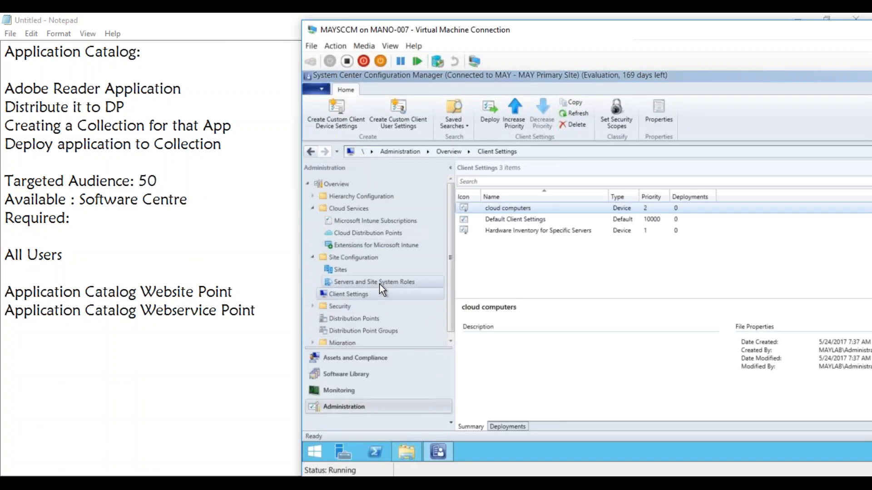
right_click(503, 208)
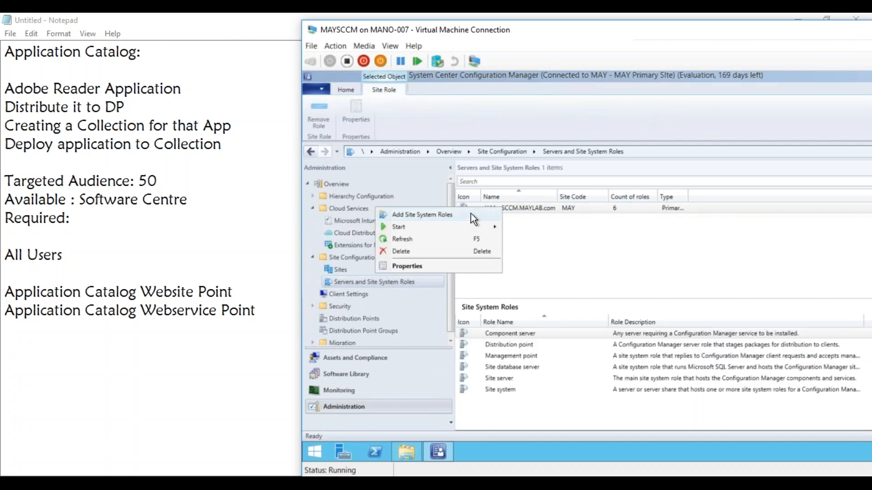
Return to Notepad and add the line "IIS & Features" below the Application Catalog role names.
click(95, 356)
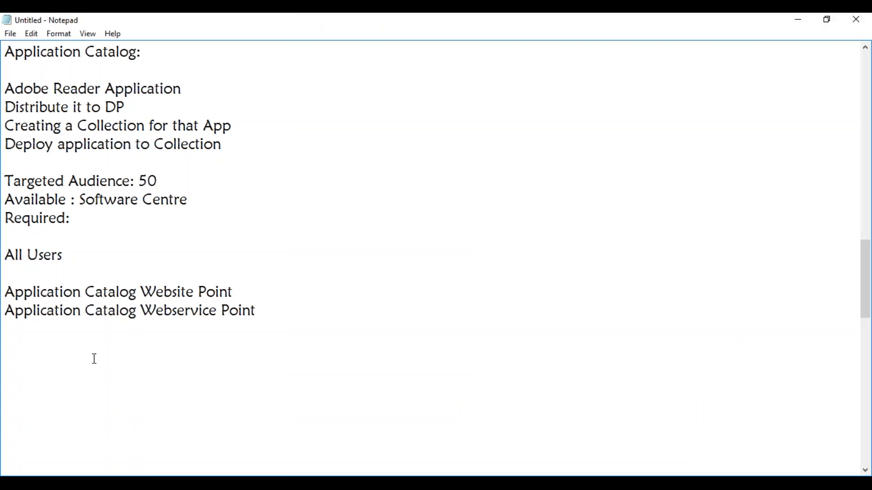
text(IIS & Features)
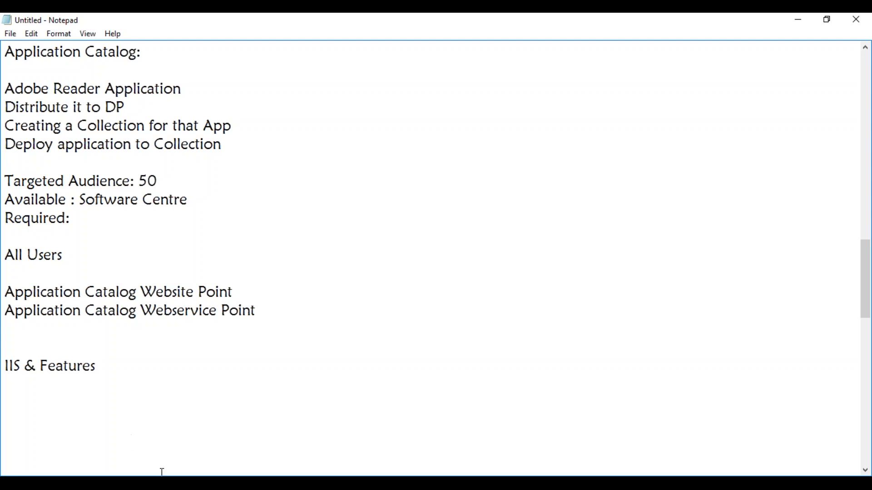
Switch back to the MAYSCCM virtual machine, open Server Manager and reposition the virtual machine window to show its dashboard fully.
mouse_move(168, 483)
click(136, 418)
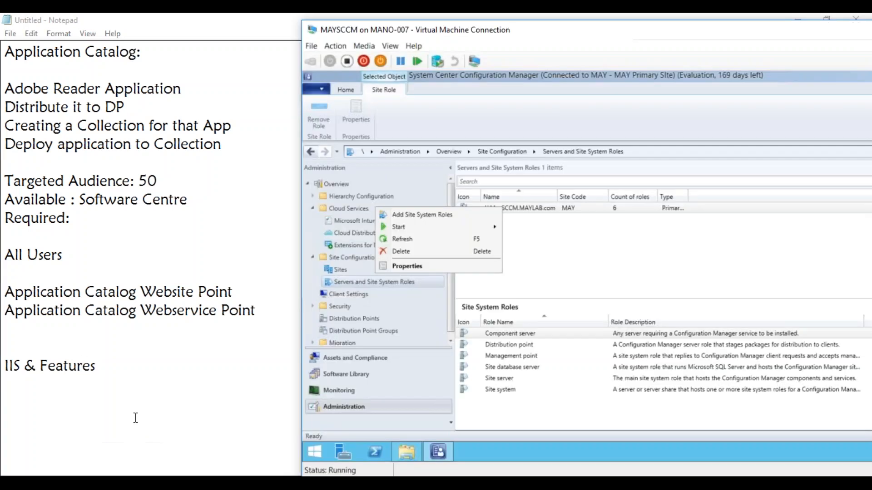
click(472, 442)
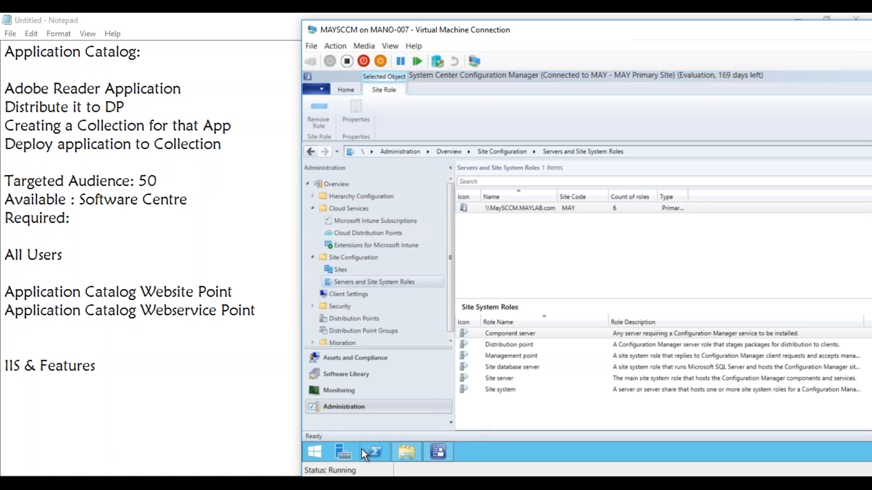
click(316, 450)
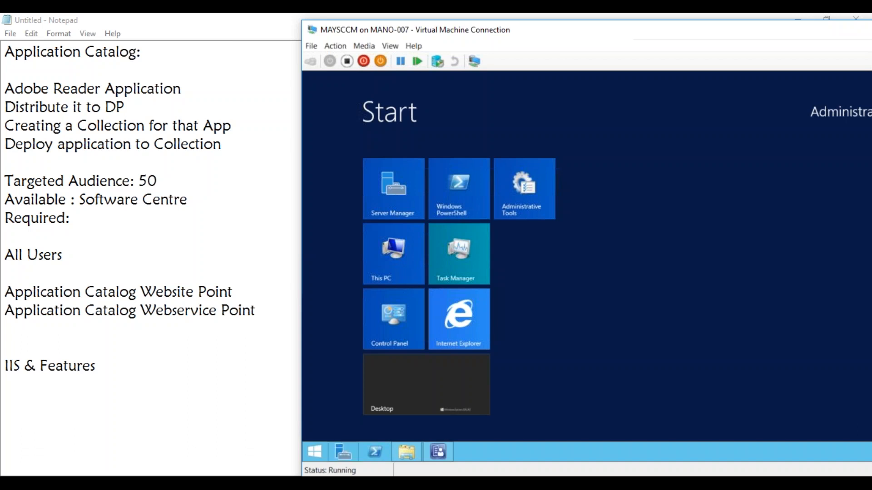
key(super)
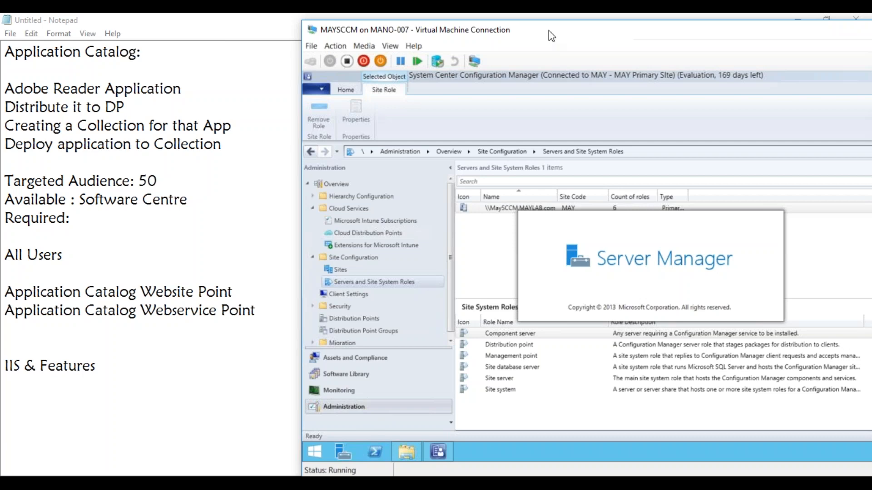
drag(549, 31, 288, 22)
double_click(287, 23)
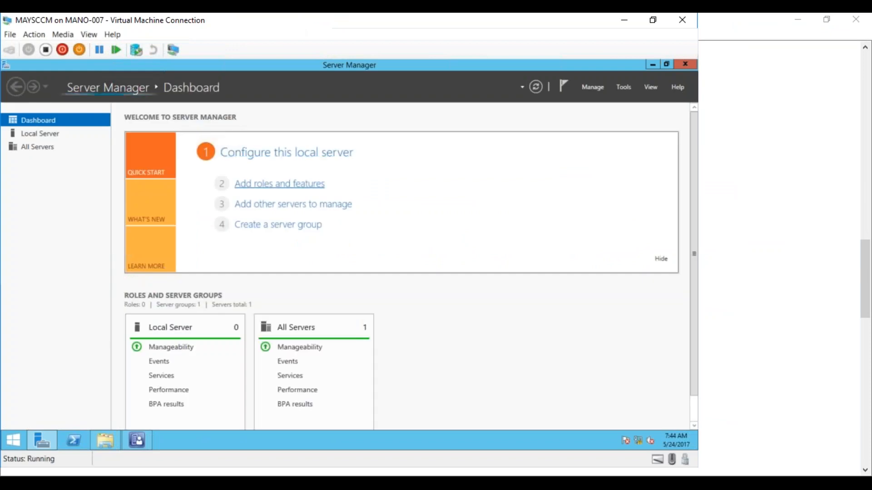
Start adding roles and features with role-based installation on MaySCCM.MAYLAB.com, and bring the Web Server (IIS) role into view in the roles list.
click(266, 187)
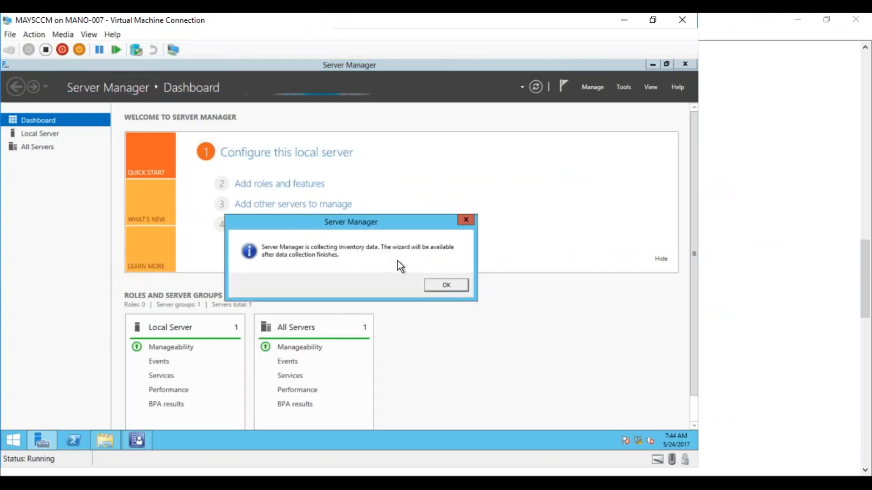
click(436, 284)
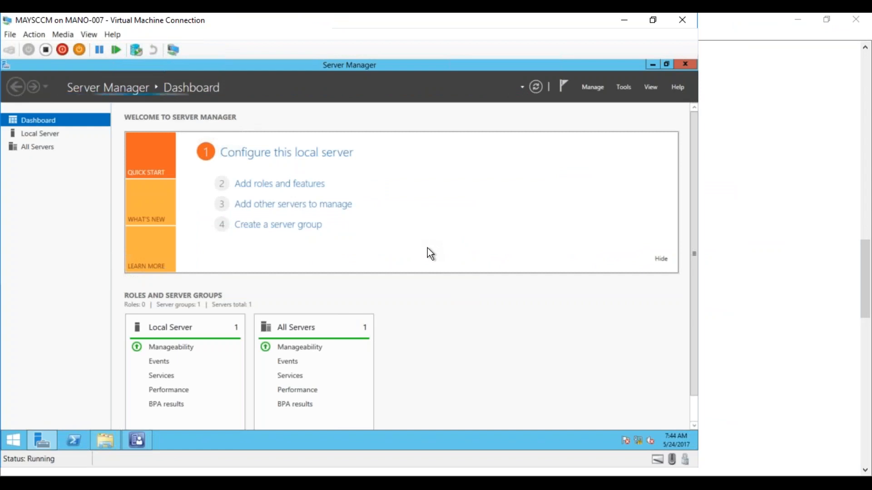
click(285, 193)
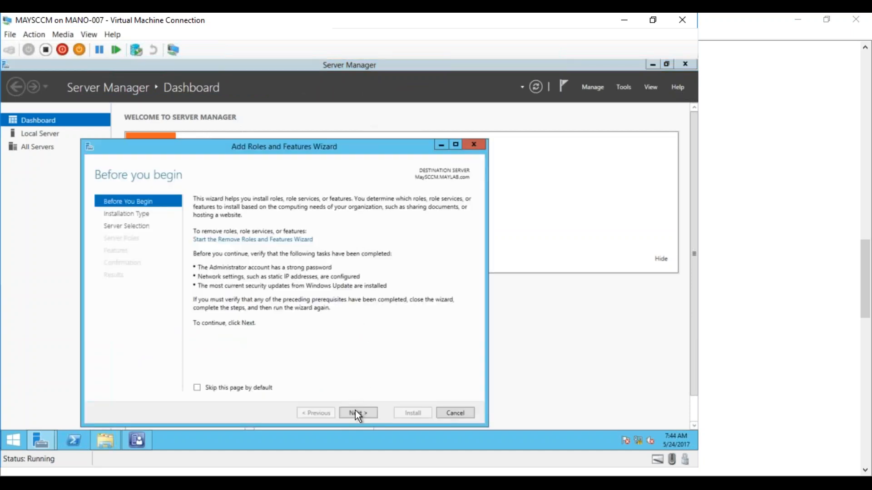
click(357, 413)
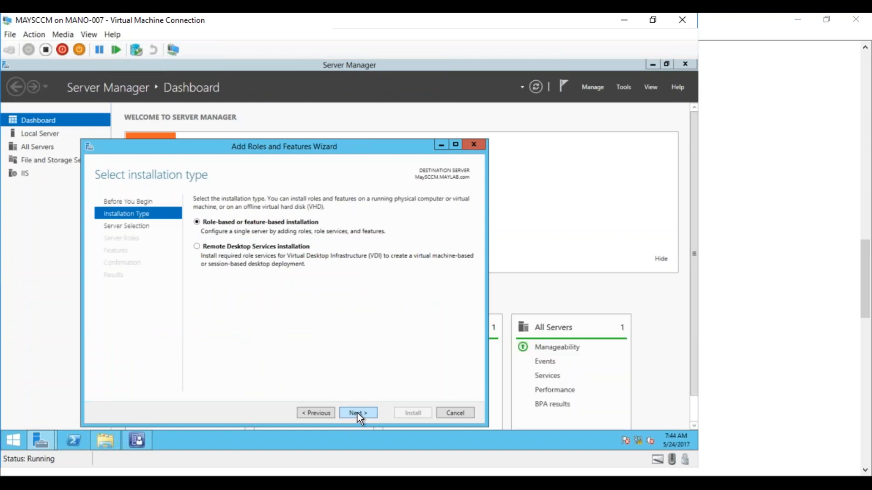
key(Return)
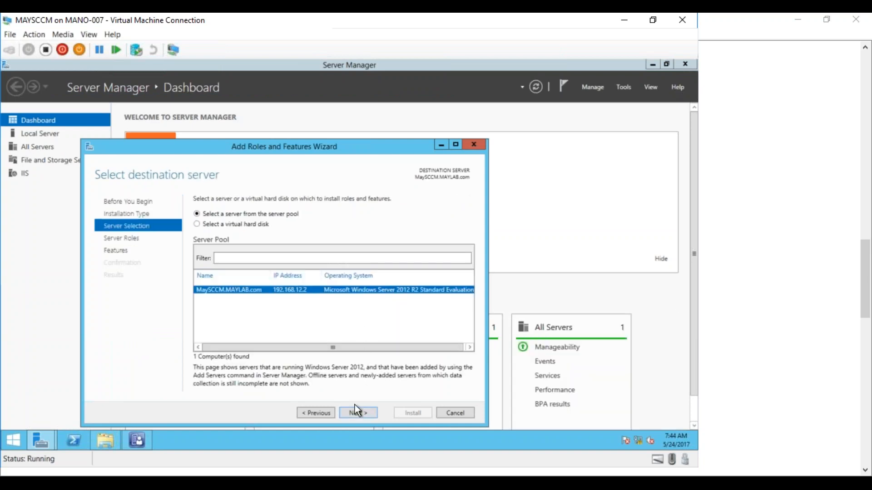
click(355, 412)
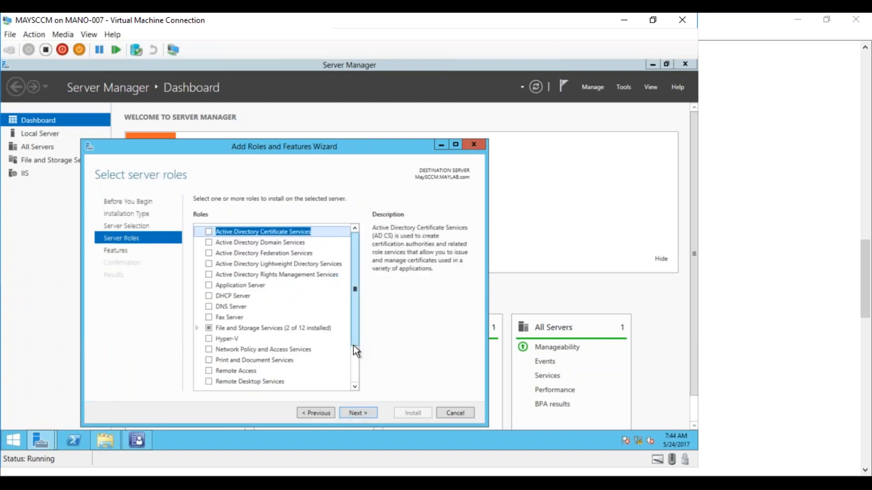
drag(354, 341, 352, 376)
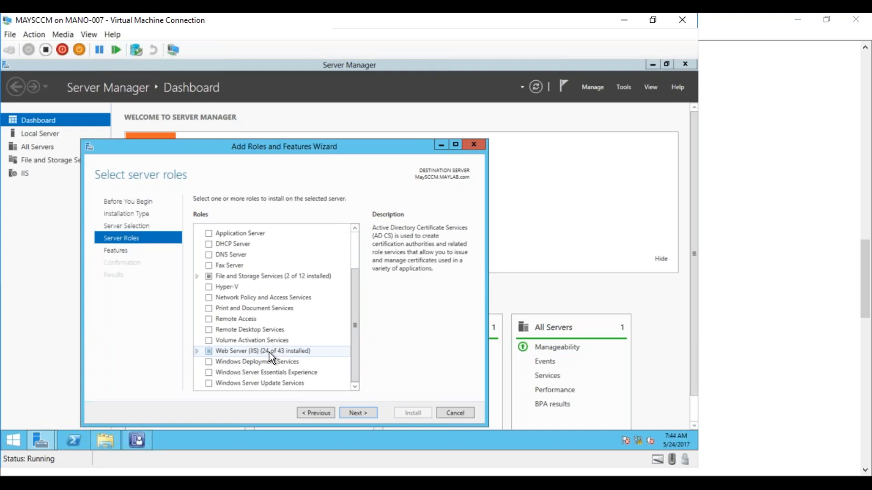
drag(327, 148, 343, 105)
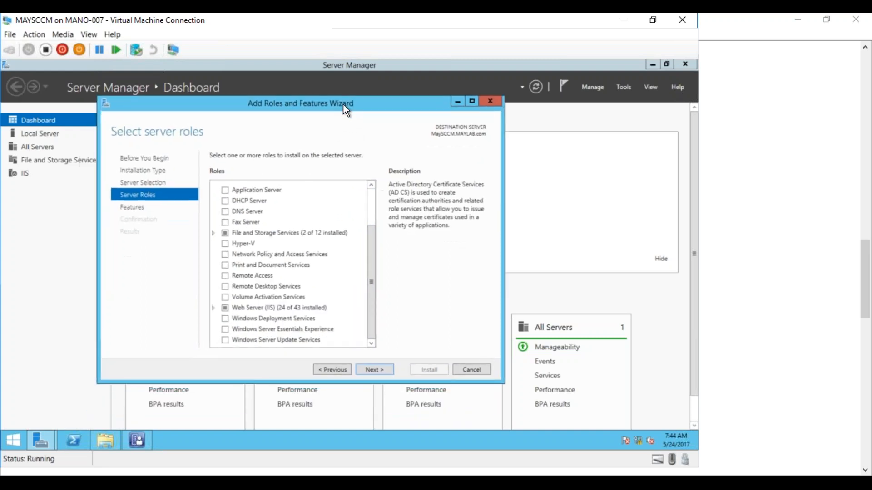
Expand the Web Server (IIS) role and its Web Server node to show the role service groups, and maximize the wizard window.
click(213, 308)
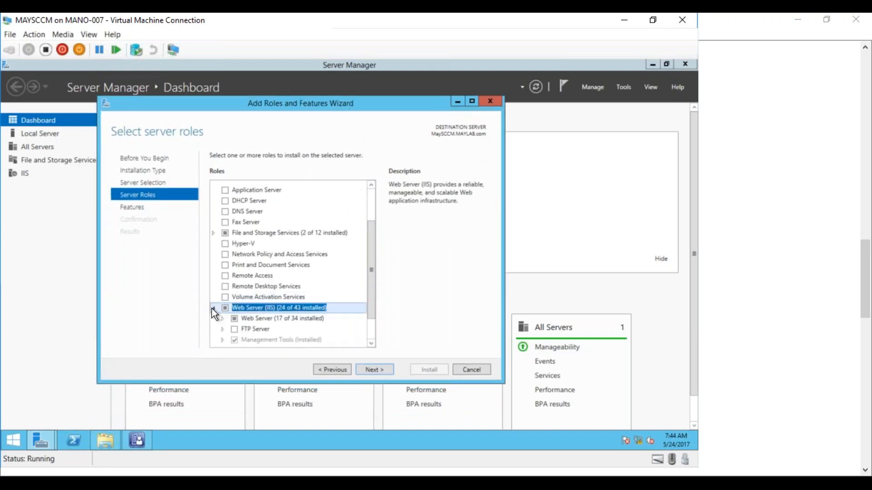
click(371, 343)
click(371, 342)
click(370, 342)
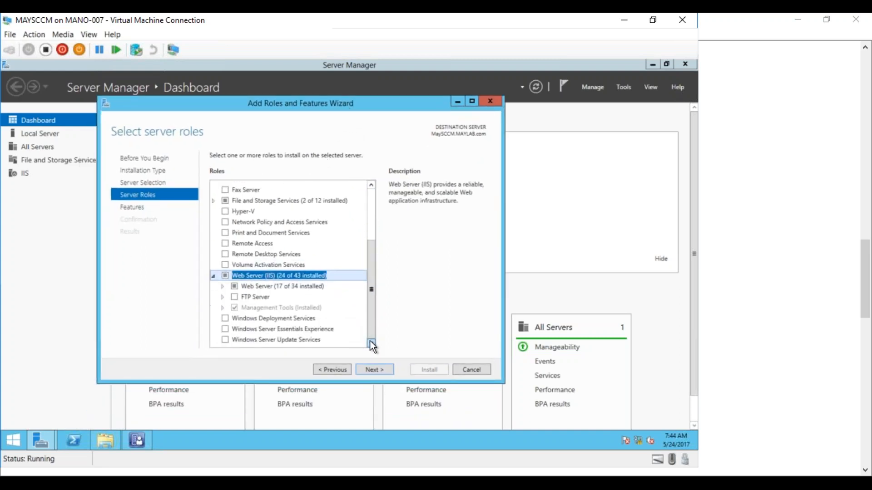
click(222, 286)
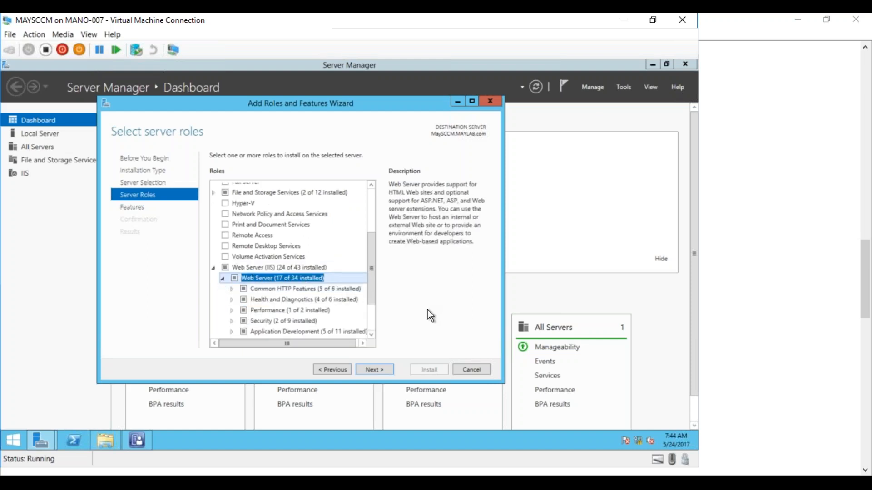
click(472, 102)
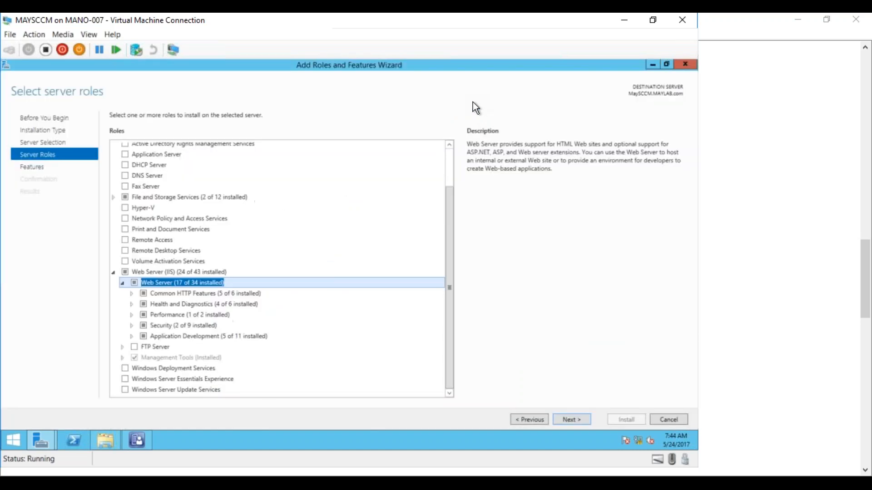
Expand Common HTTP Features, Health and Diagnostics, Performance, Security and Application Development, and review which of their role services are installed.
click(132, 294)
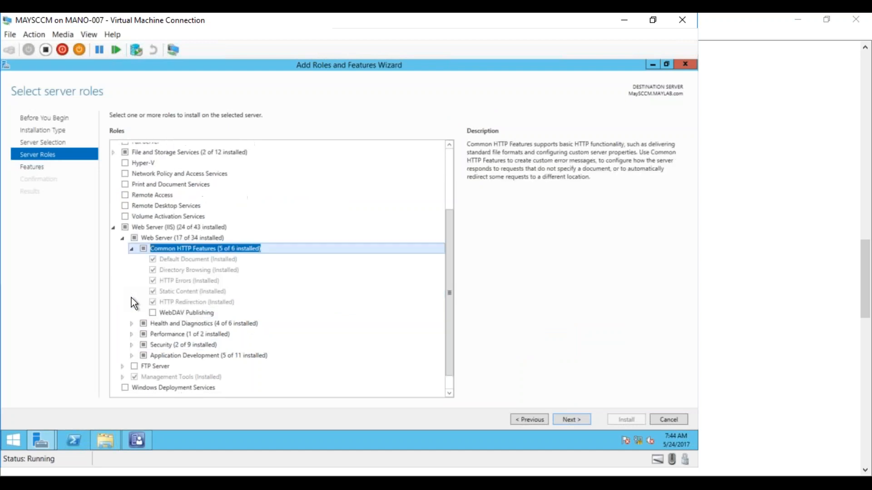
click(131, 323)
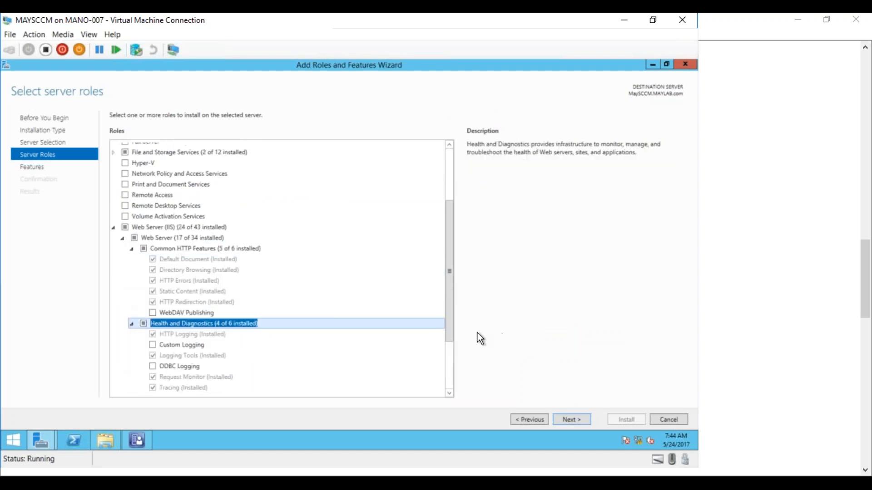
drag(451, 325, 448, 379)
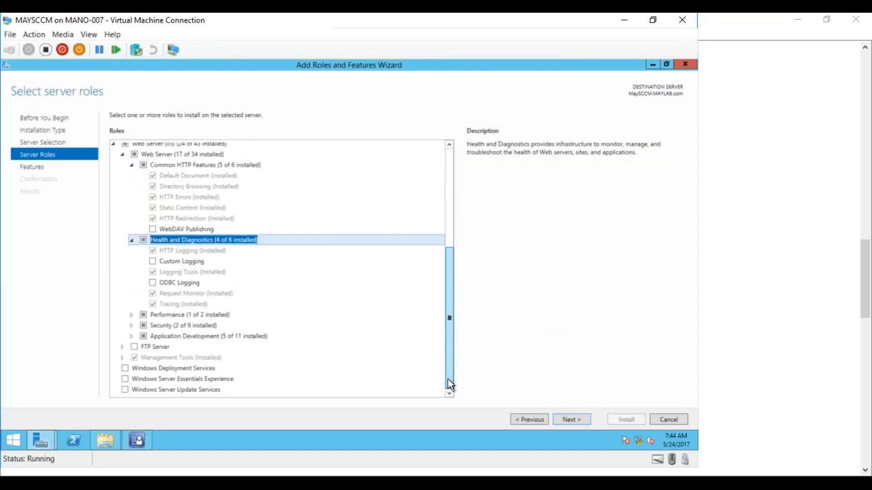
click(132, 315)
click(132, 349)
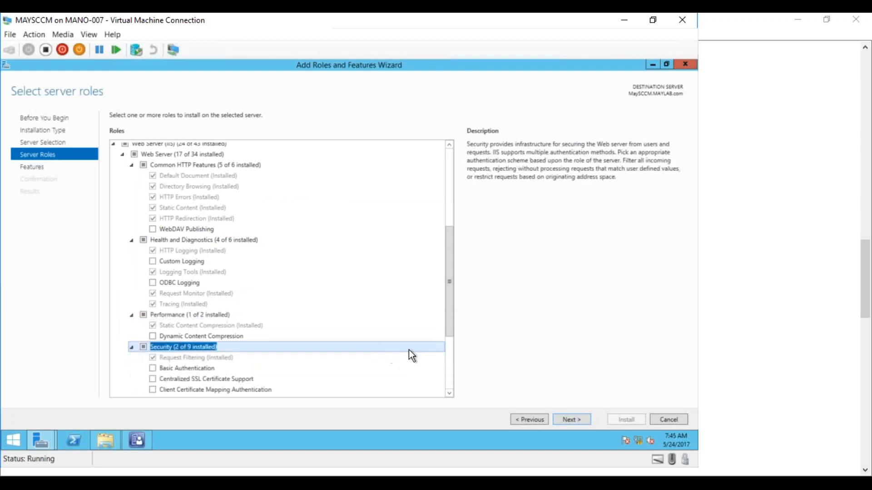
drag(451, 332, 448, 383)
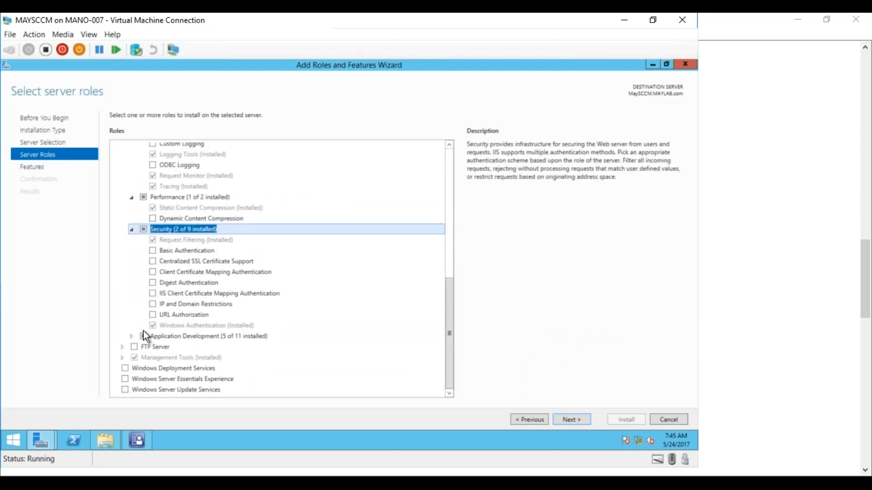
click(131, 337)
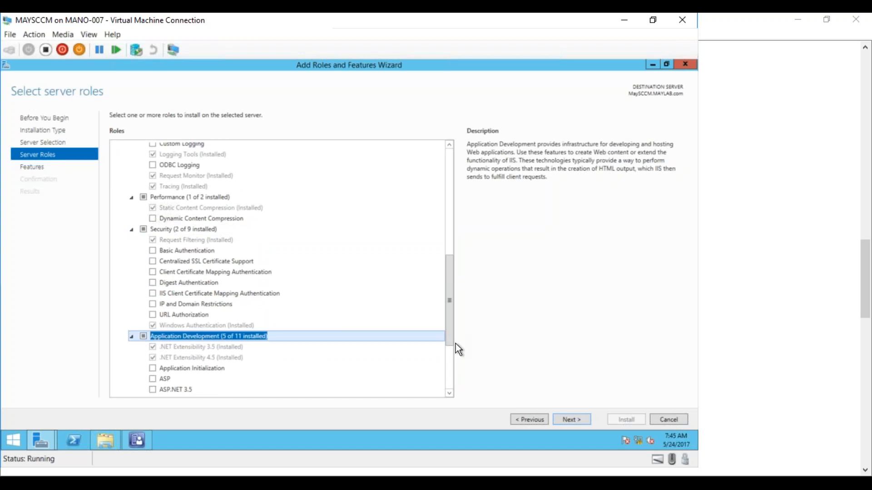
drag(449, 342, 444, 268)
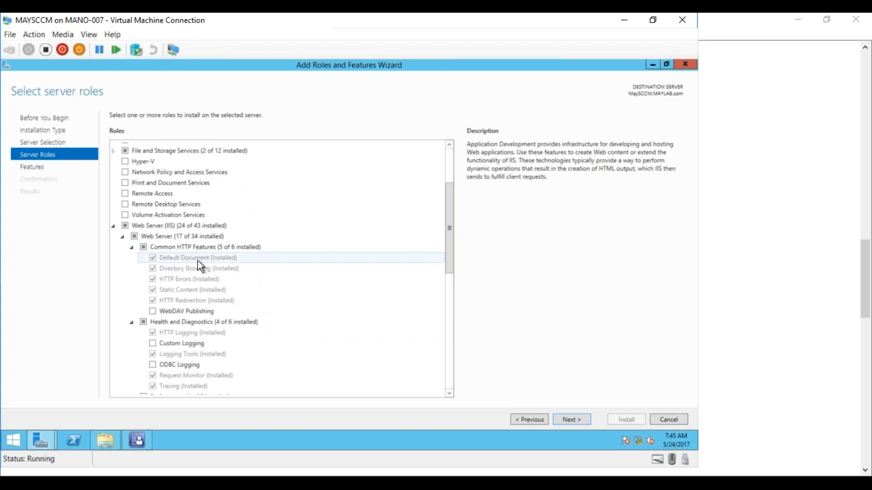
drag(450, 262, 449, 290)
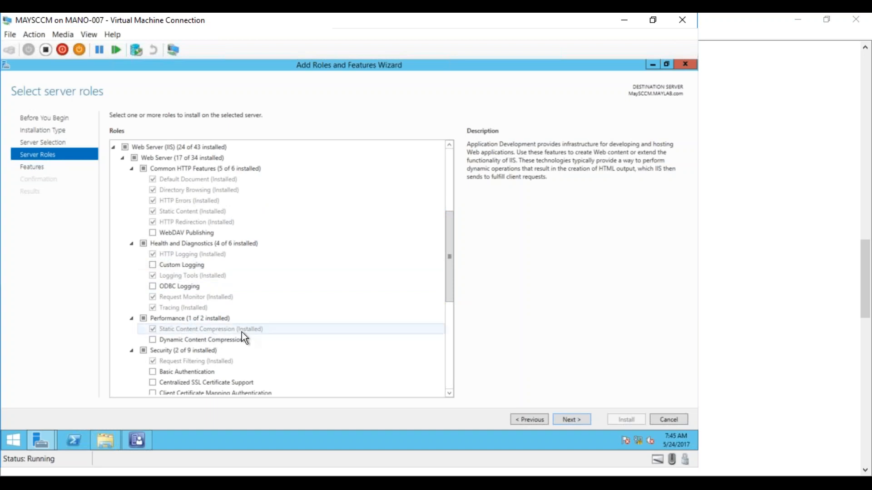
drag(451, 292, 445, 334)
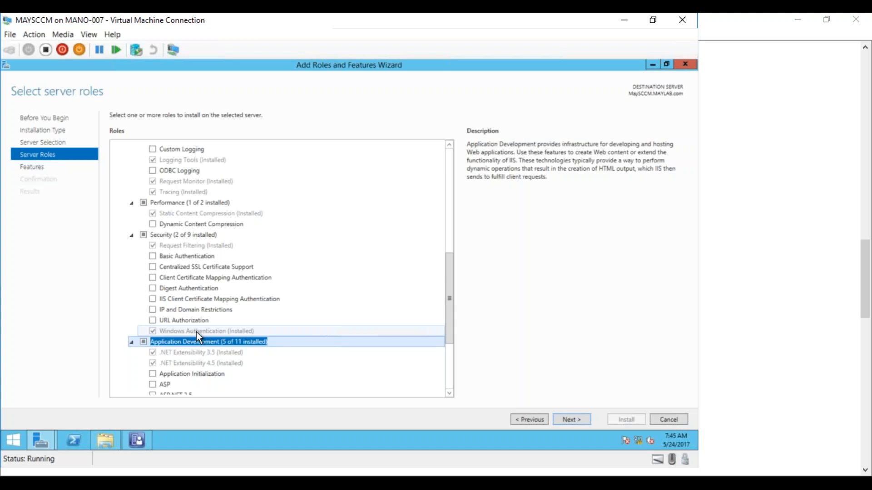
Select Application Initialization, ASP, ASP.NET 3.5, CGI, Server Side Includes and WebSocket Protocol under Application Development, and continue to the features selection.
drag(451, 304, 446, 340)
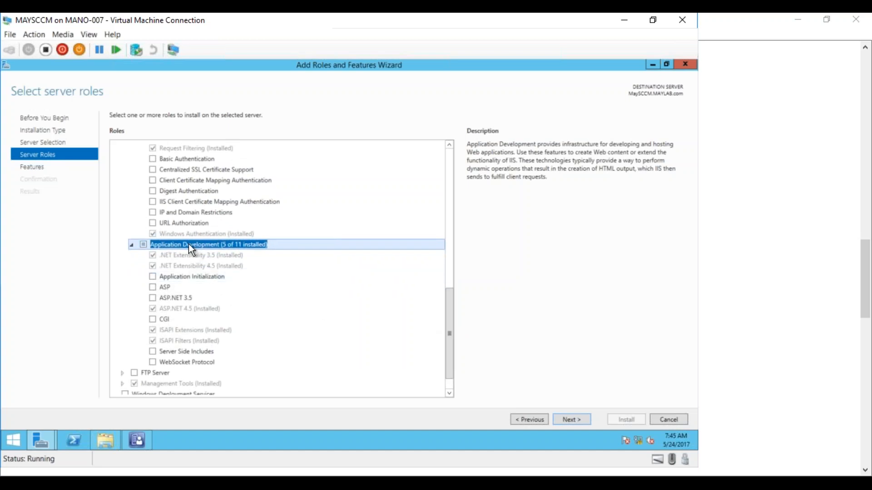
click(153, 277)
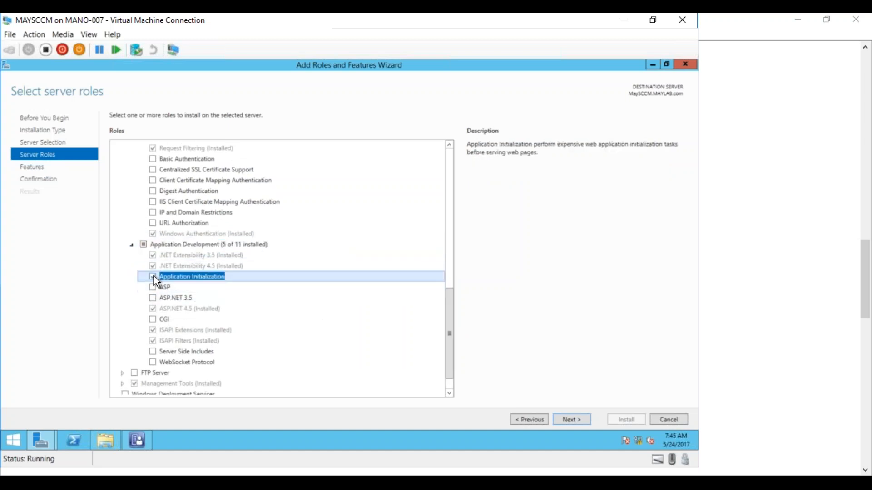
click(153, 286)
click(153, 298)
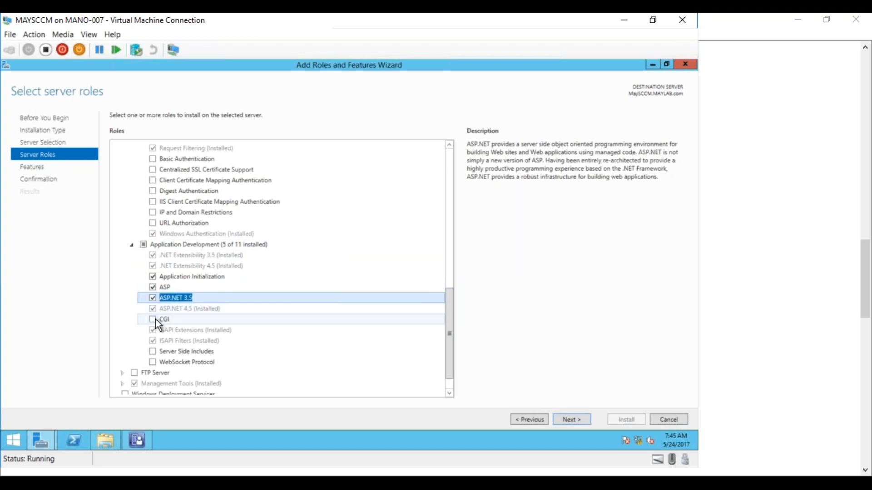
click(153, 319)
click(153, 351)
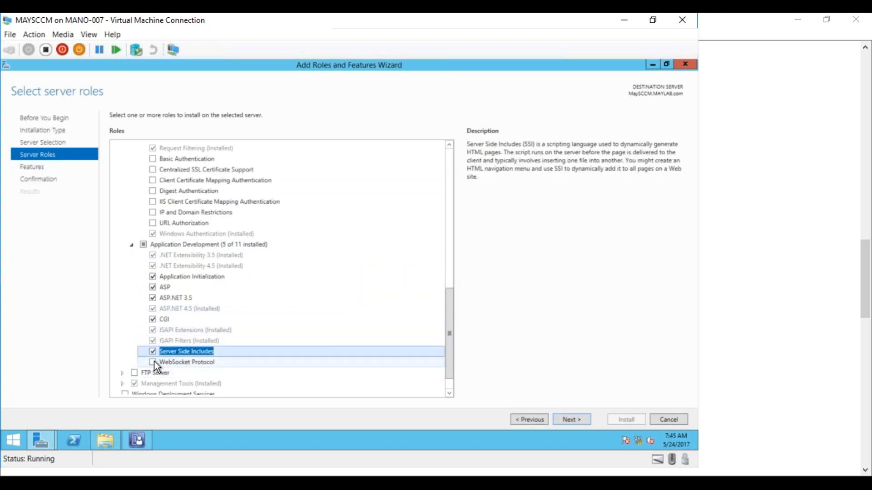
click(153, 362)
drag(450, 336, 452, 345)
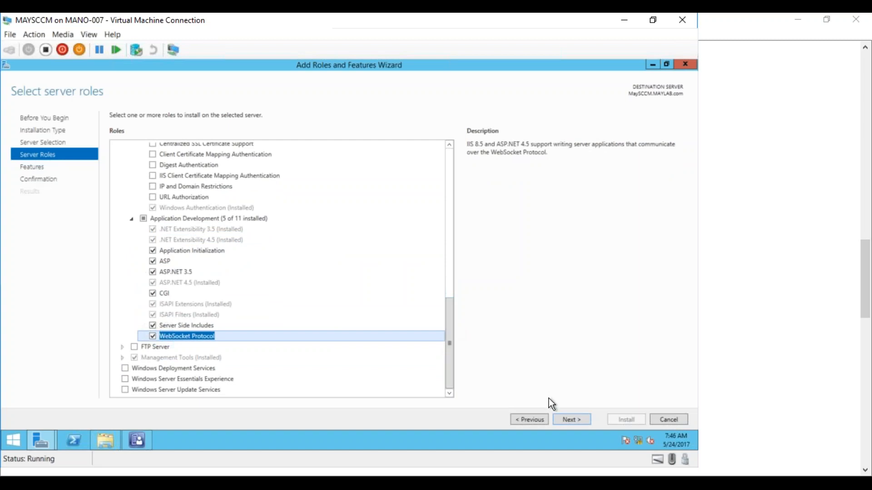
click(569, 418)
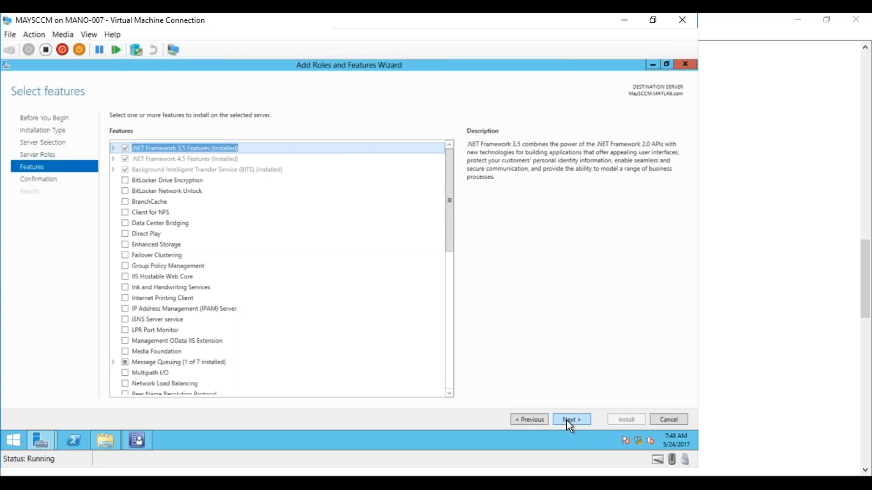
Leave the features unchanged, install the selected Application Development role services on MaySCCM.MAYLAB.com, and close the wizard once installation ends.
click(570, 422)
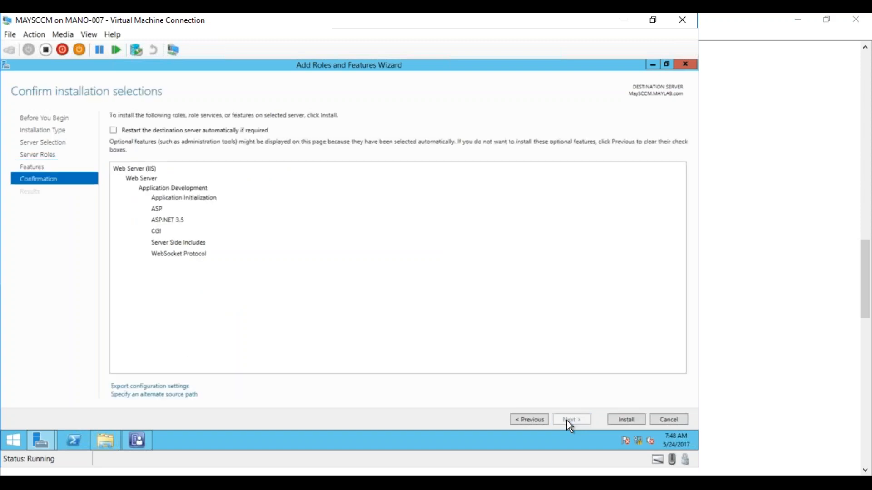
click(620, 420)
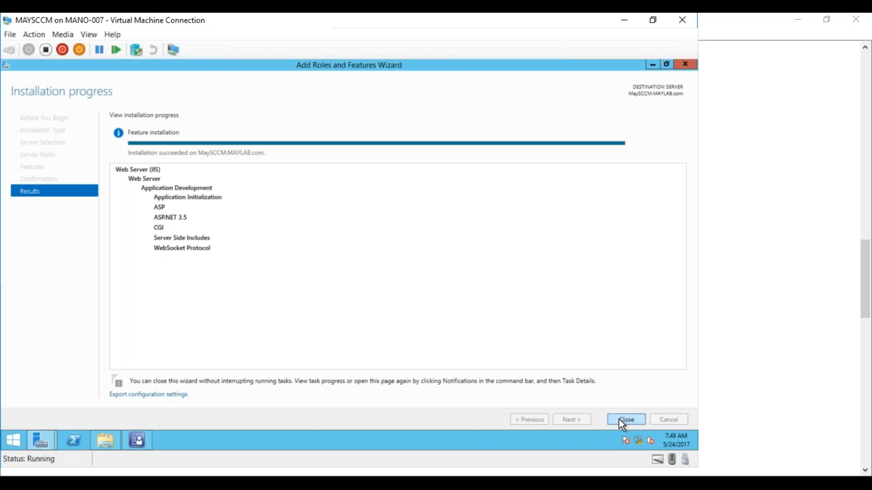
click(620, 420)
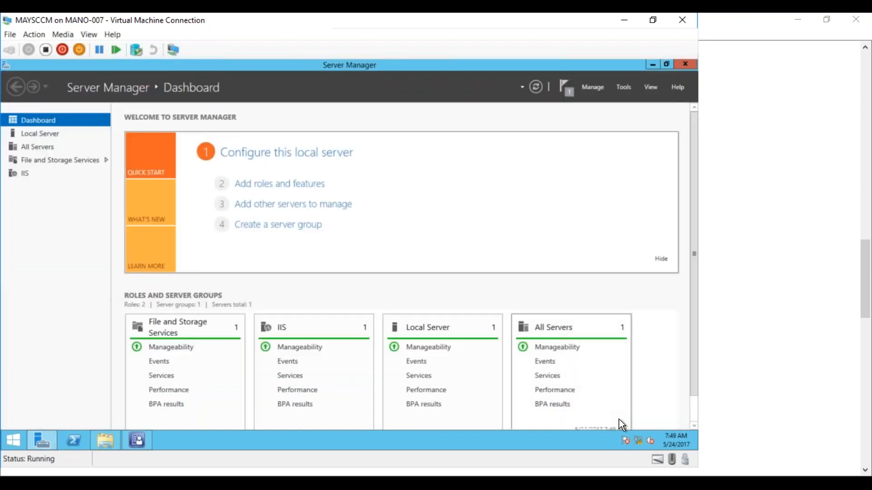
Switch to the Configuration Manager console and start adding site system roles to MaySCCM.MAYLAB.com, keeping the general settings and no proxy.
click(135, 442)
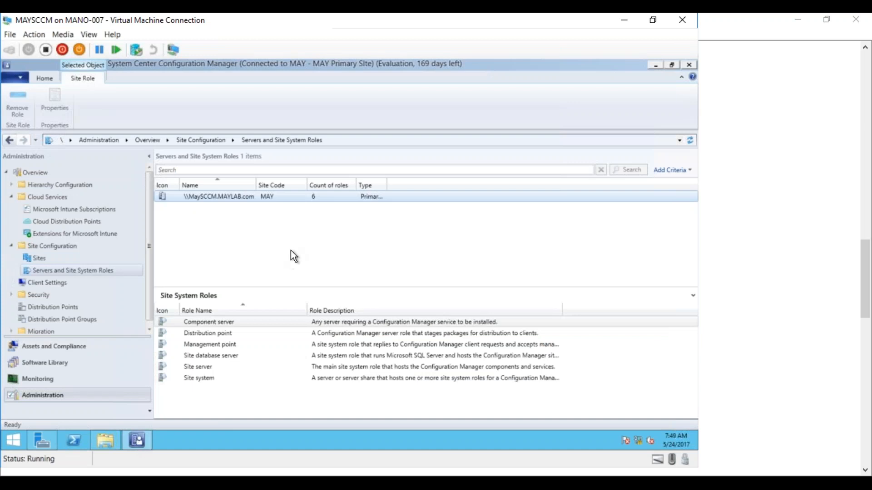
right_click(224, 200)
click(203, 201)
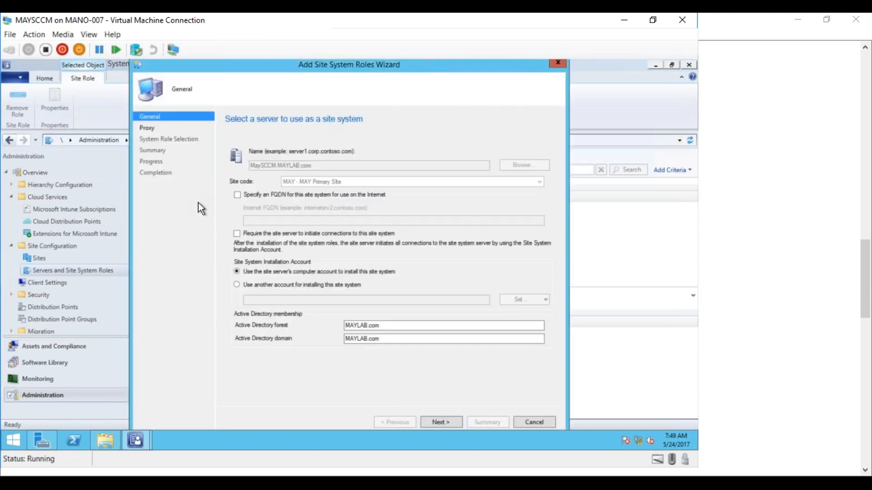
click(434, 424)
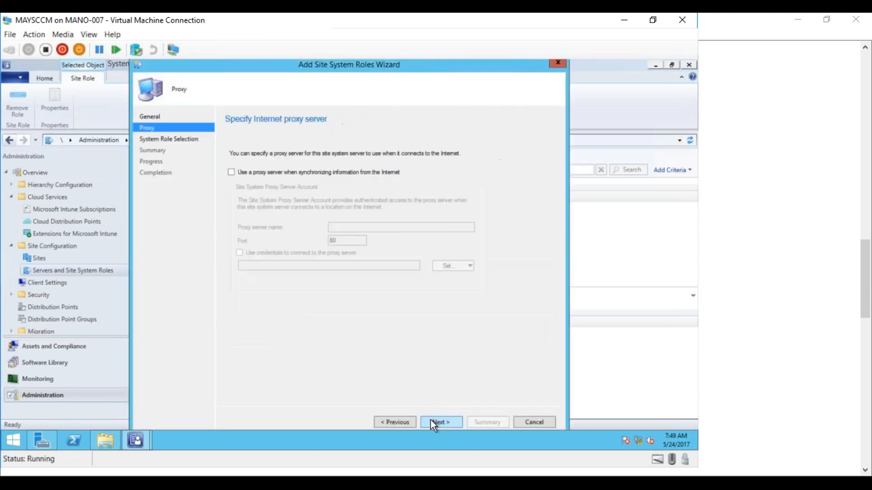
click(431, 423)
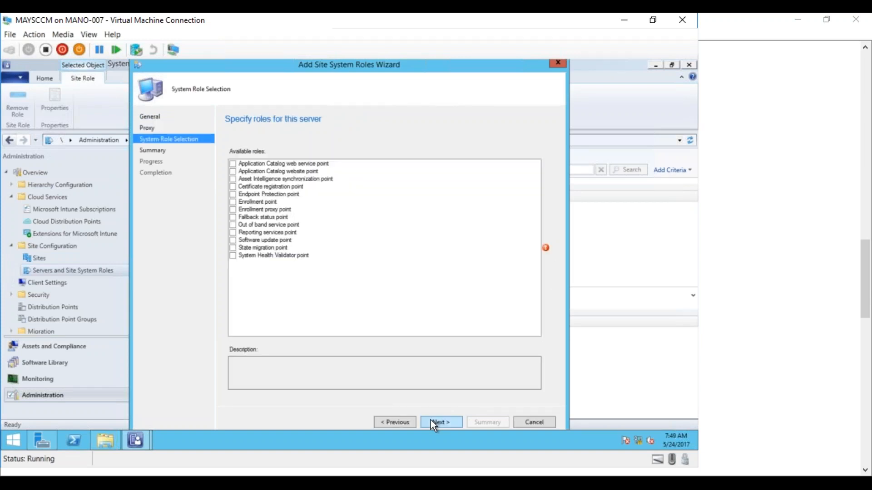
Select the Application Catalog web service point and Application Catalog website point roles, keeping the web service point on HTTP port 80.
click(234, 163)
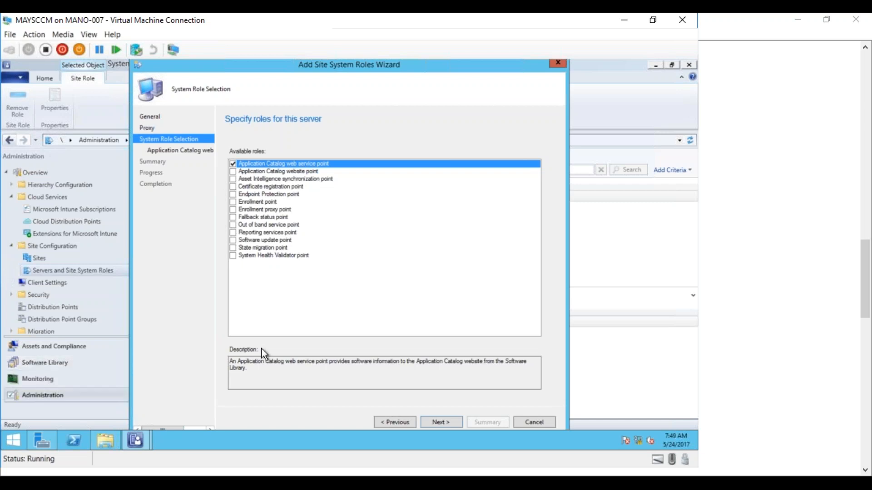
click(272, 172)
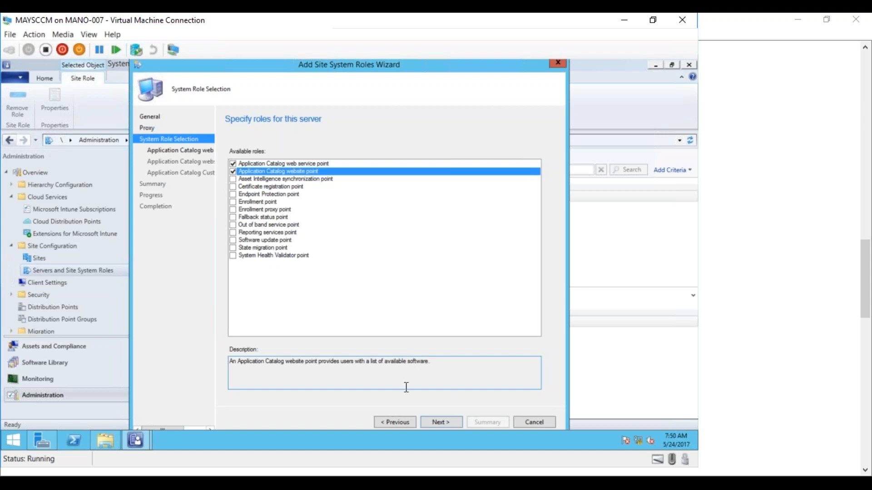
click(446, 422)
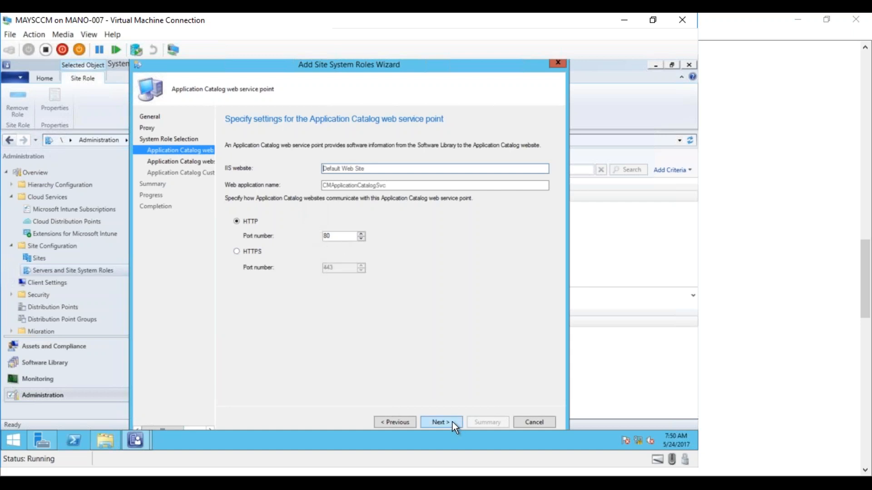
click(440, 422)
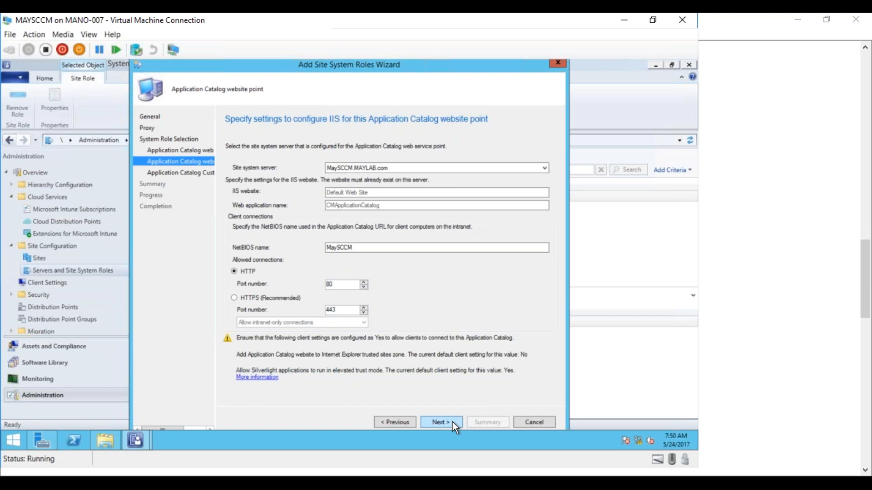
Go back to the web service point settings, try deleting the web application name, undo it, and return to the website point settings.
click(214, 150)
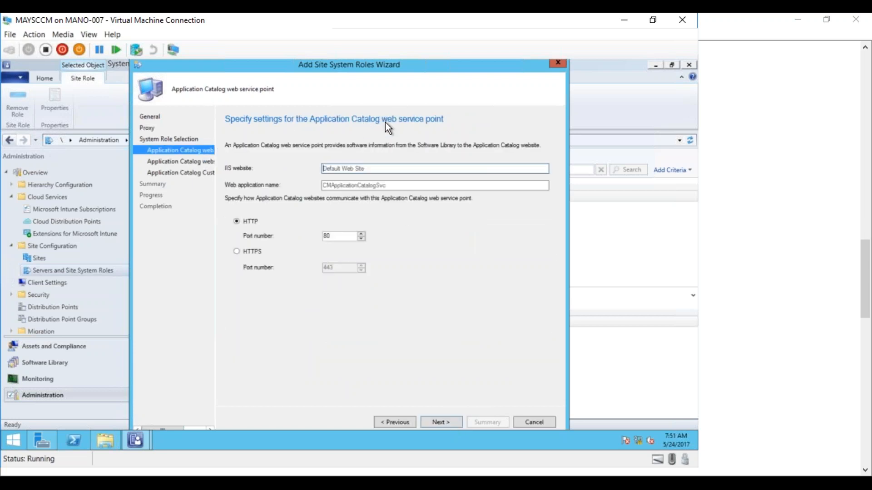
double_click(386, 186)
key(BackSpace)
key(ctrl+z)
click(177, 162)
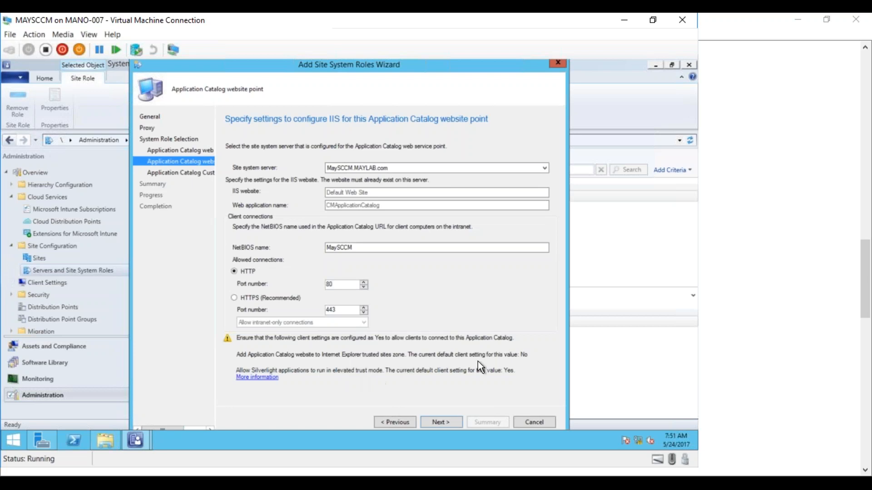
Keep the website point defaults, set the organization name to MAYLAB and the website theme to Orange, and complete the site system roles wizard.
click(446, 422)
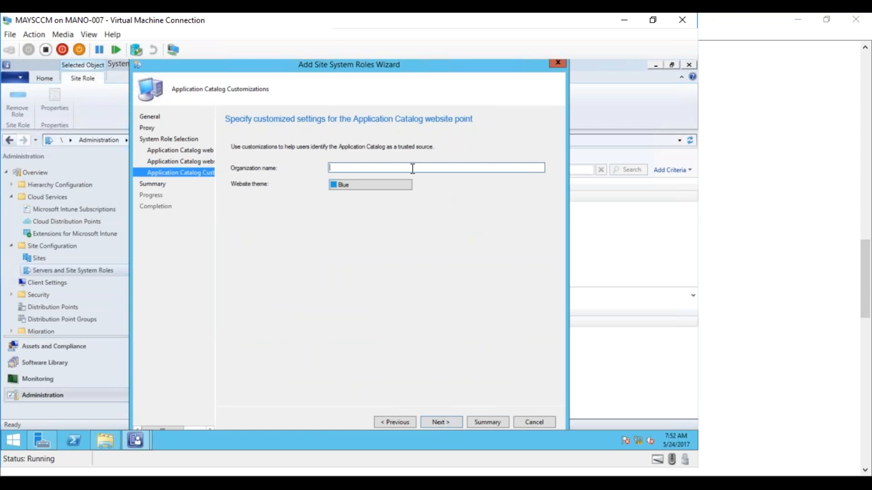
text(MAYLAB)
click(388, 185)
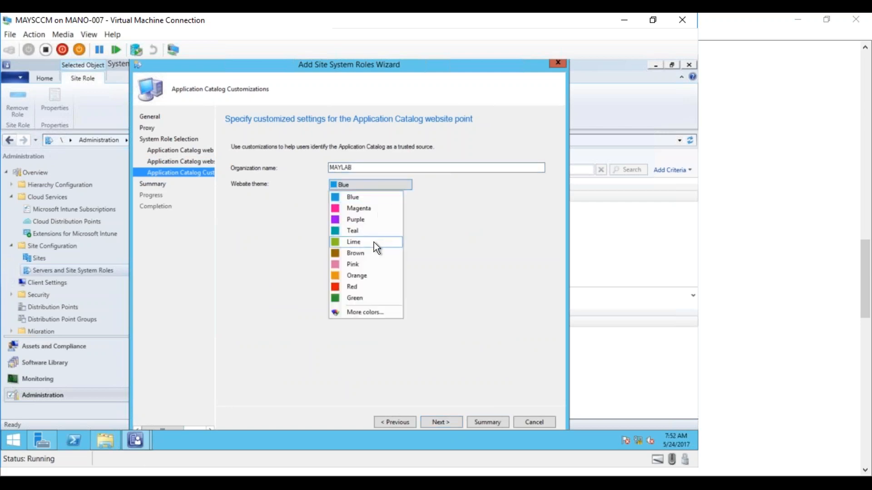
click(363, 275)
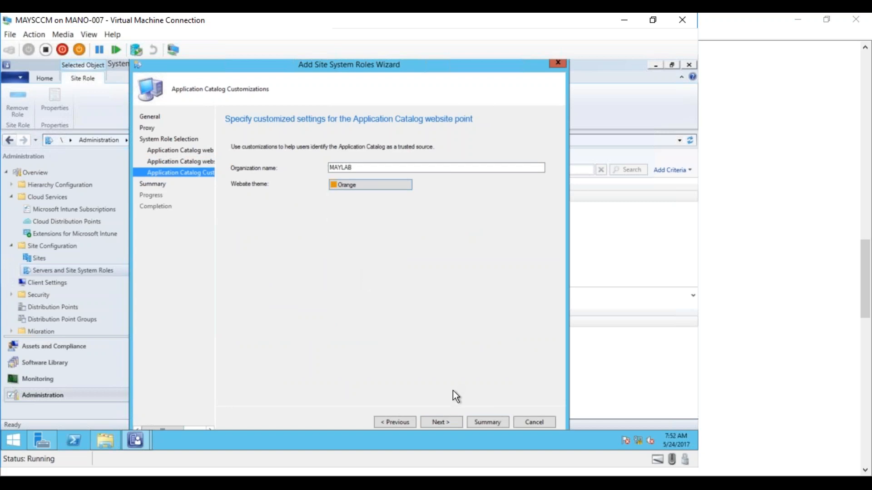
click(440, 422)
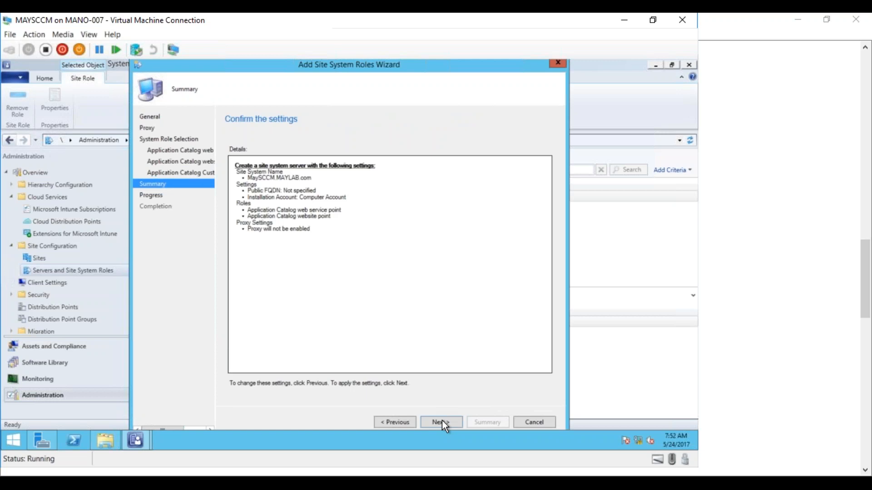
click(442, 421)
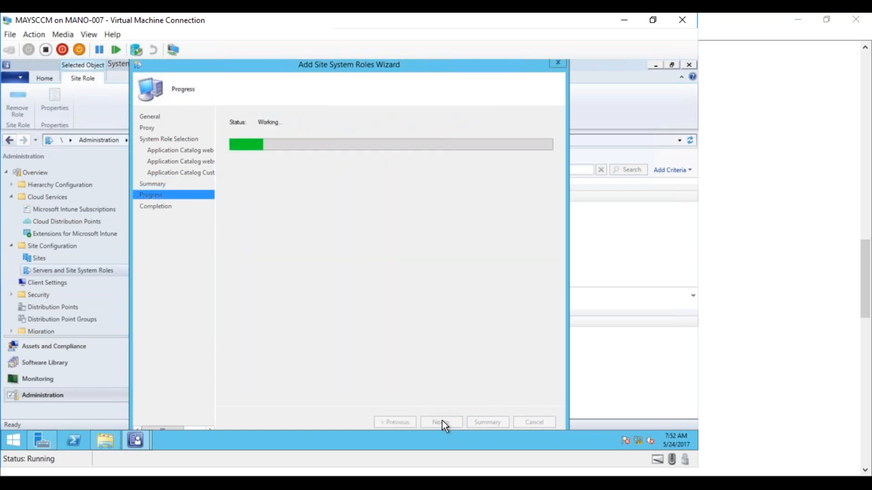
click(521, 422)
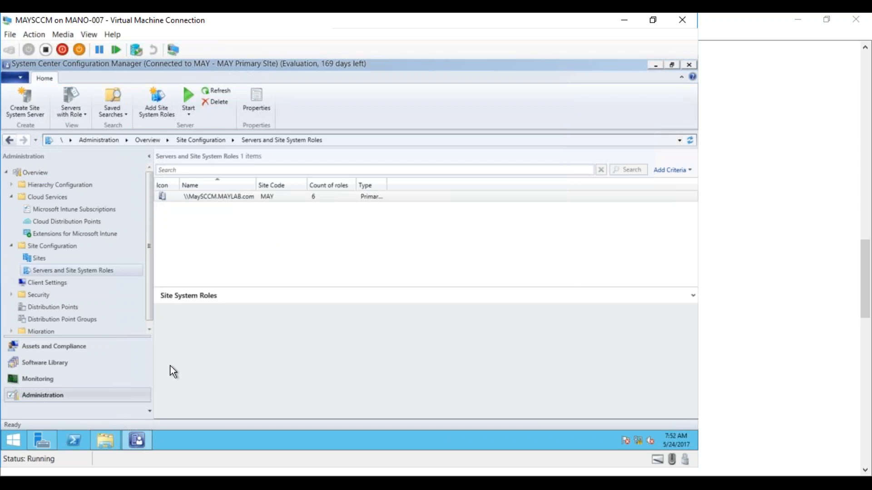
click(104, 441)
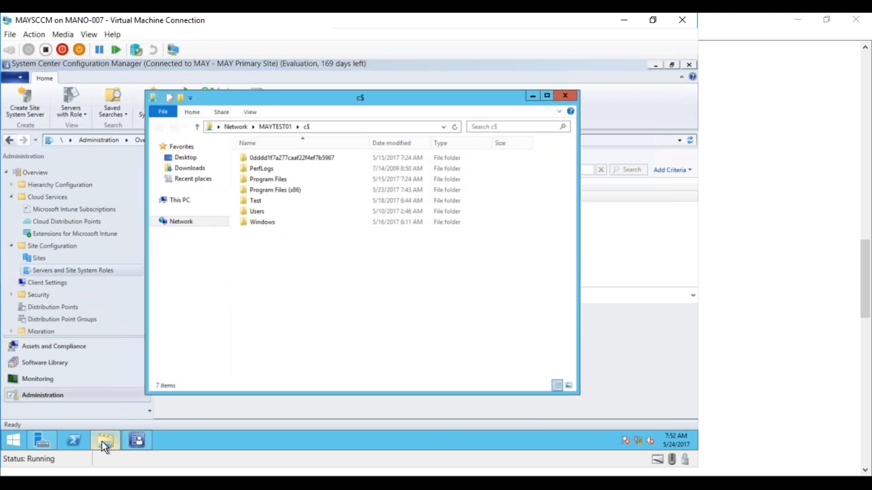
double_click(277, 179)
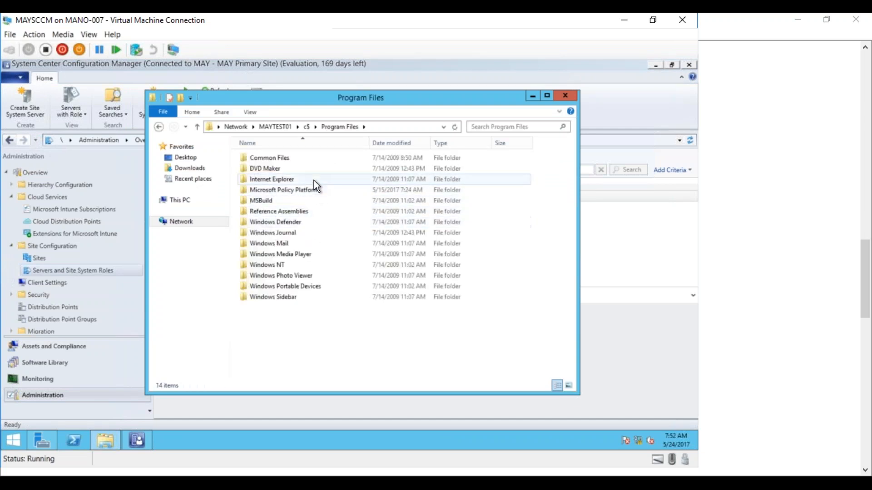
click(565, 96)
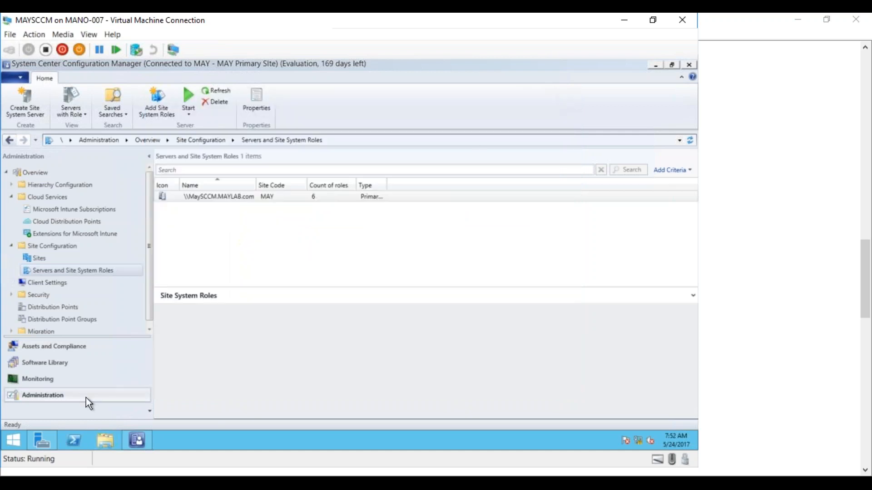
Open the Logs folder in C:\Program Files\Microsoft Configuration Manager and sort its log files by date modified.
click(104, 440)
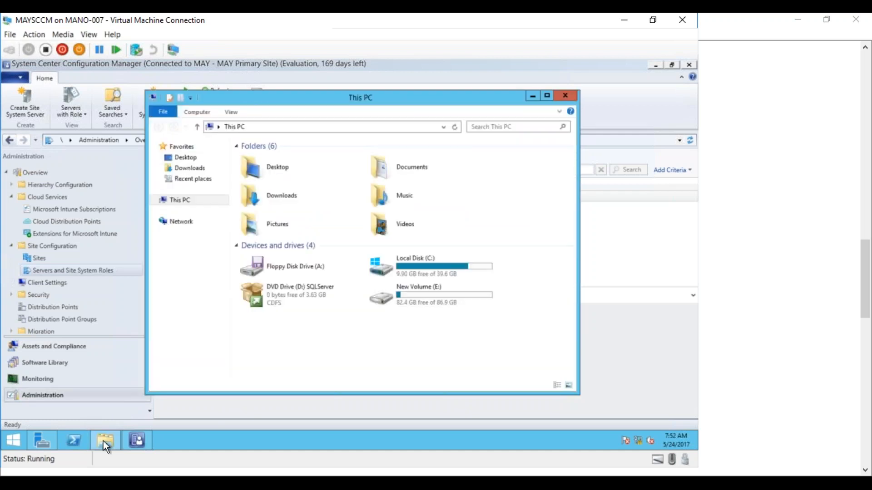
double_click(422, 266)
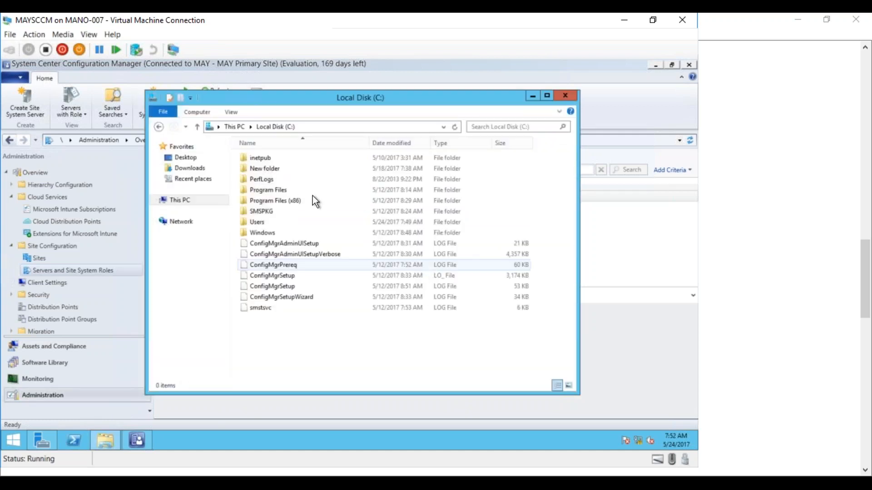
double_click(271, 190)
double_click(289, 188)
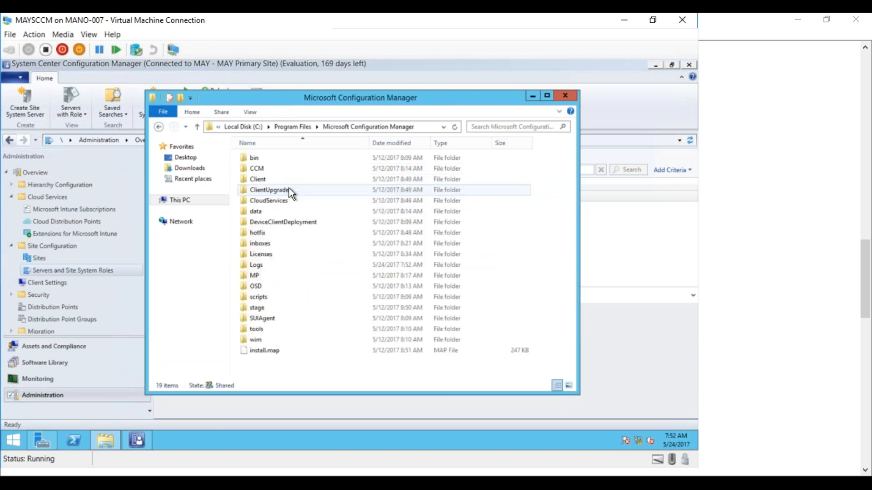
double_click(264, 170)
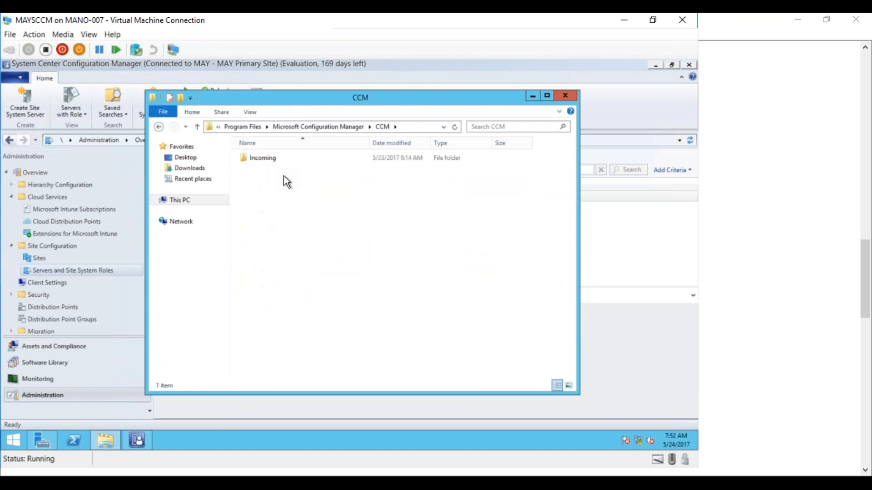
click(326, 129)
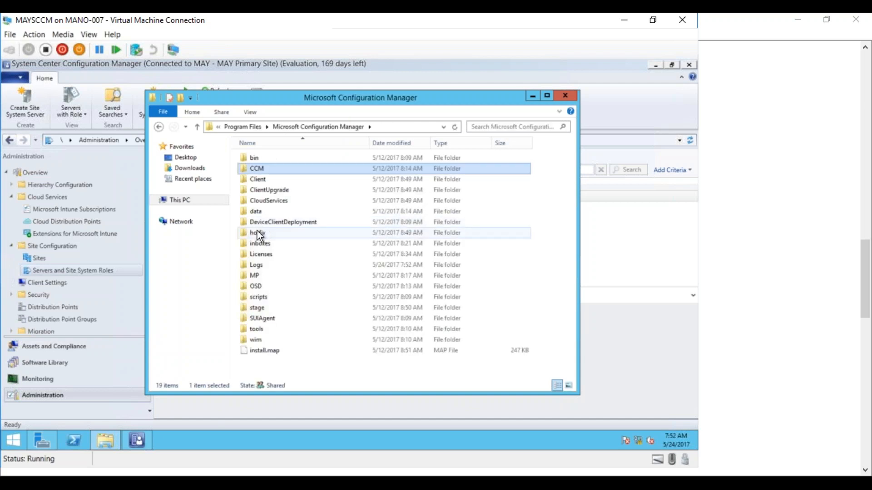
double_click(257, 265)
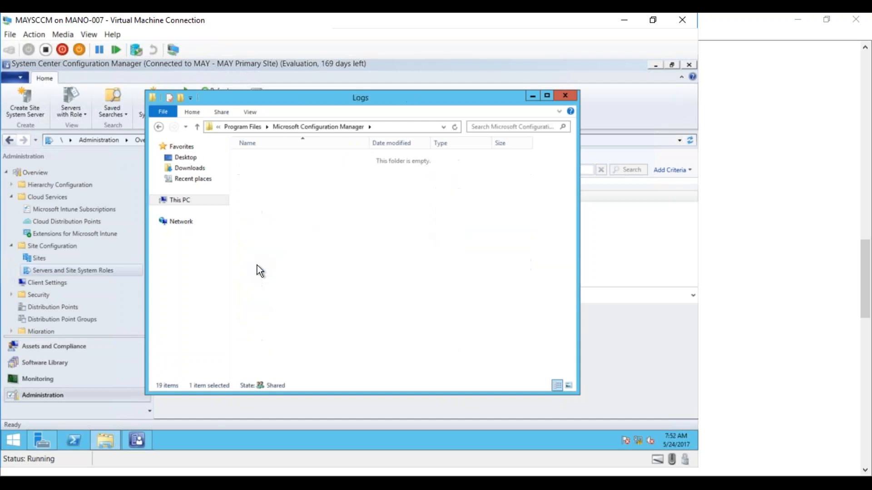
click(396, 141)
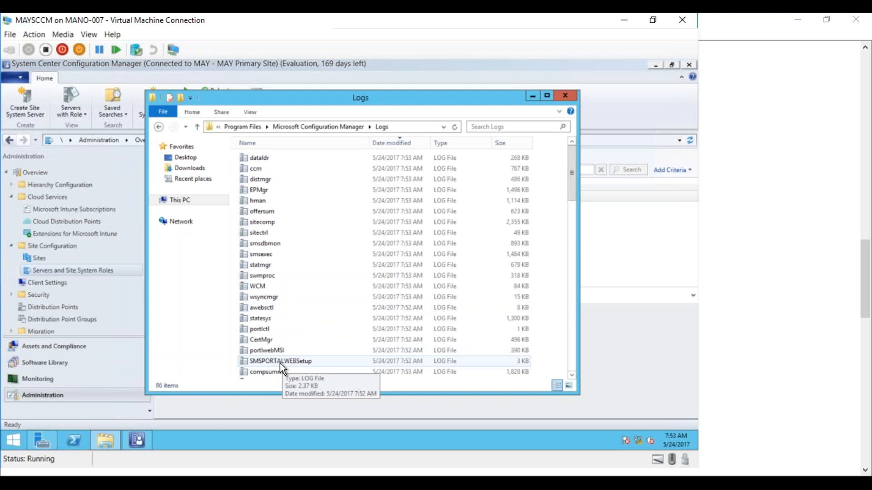
Sort the log files by name, open SMSPORTALWEBSetup, and examine the entry reporting the website point's installation status.
double_click(280, 361)
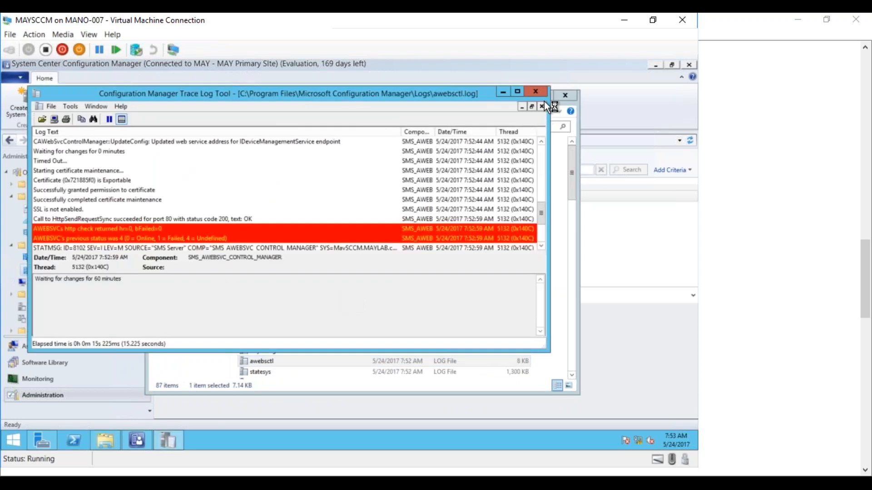
click(538, 89)
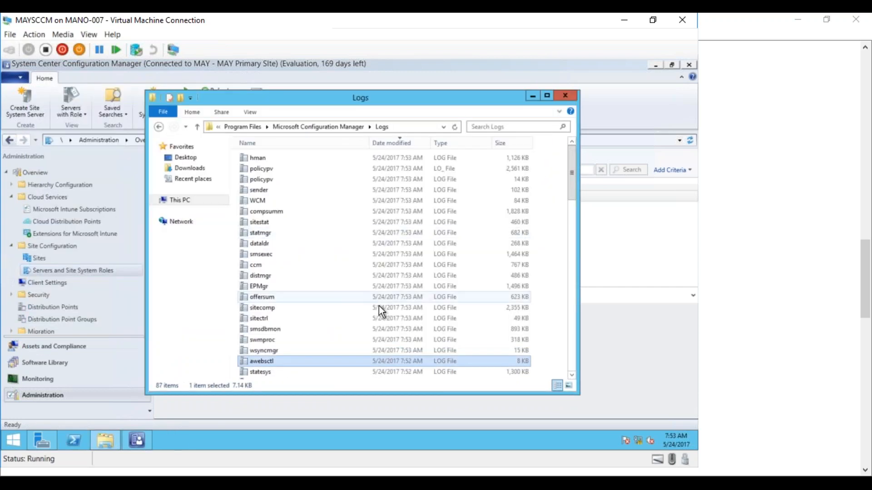
click(301, 143)
click(264, 308)
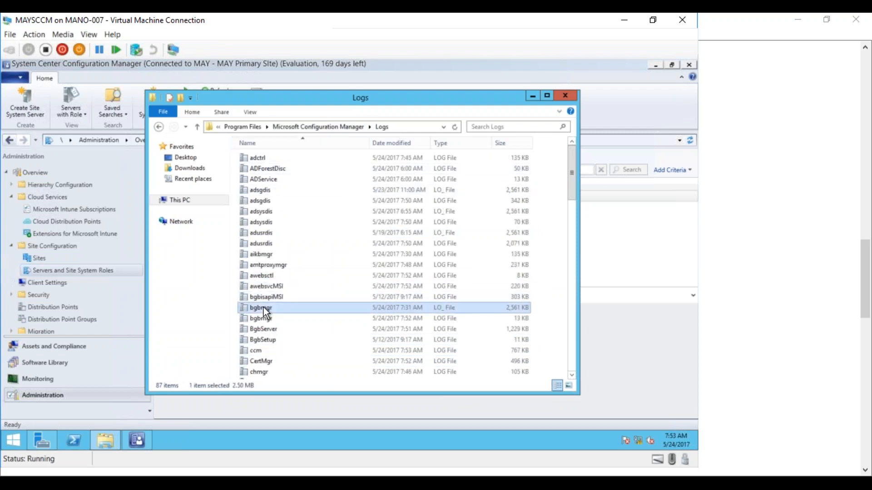
text(sms)
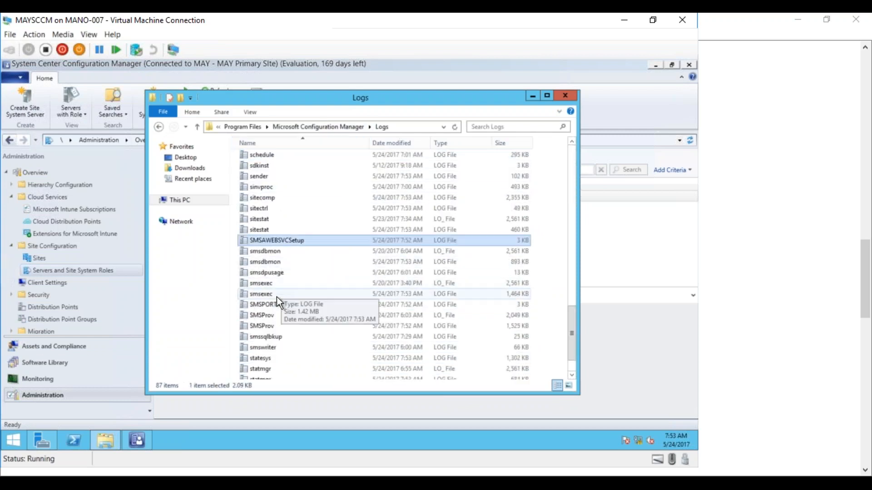
double_click(271, 305)
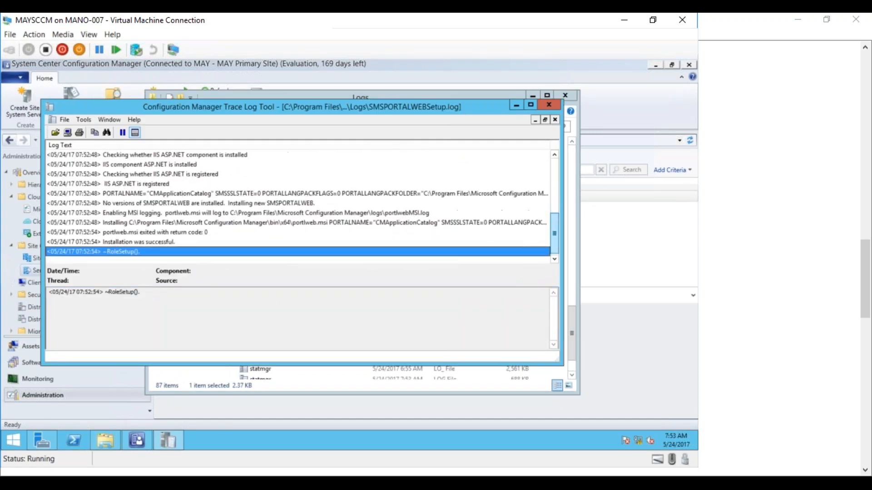
click(150, 242)
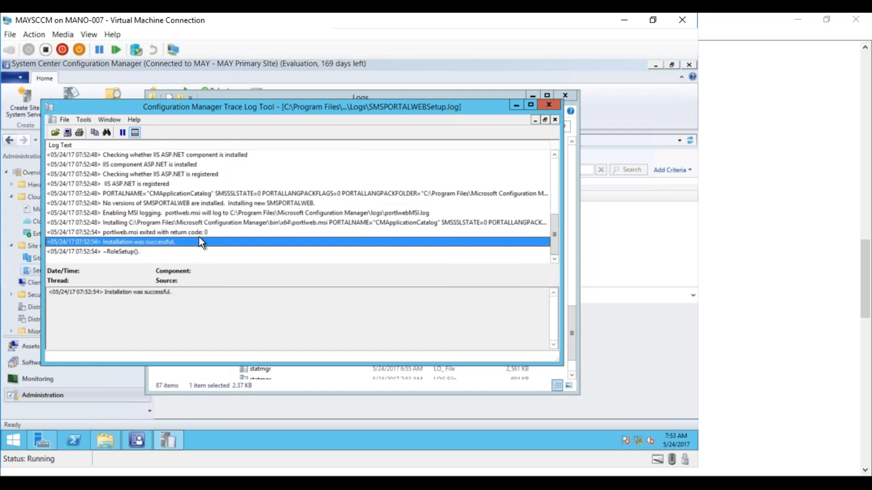
Replace the website point log with SMSAWEBSVCSetup, examine the awebsvc.msi return code and installation status entries, and close the log.
click(553, 105)
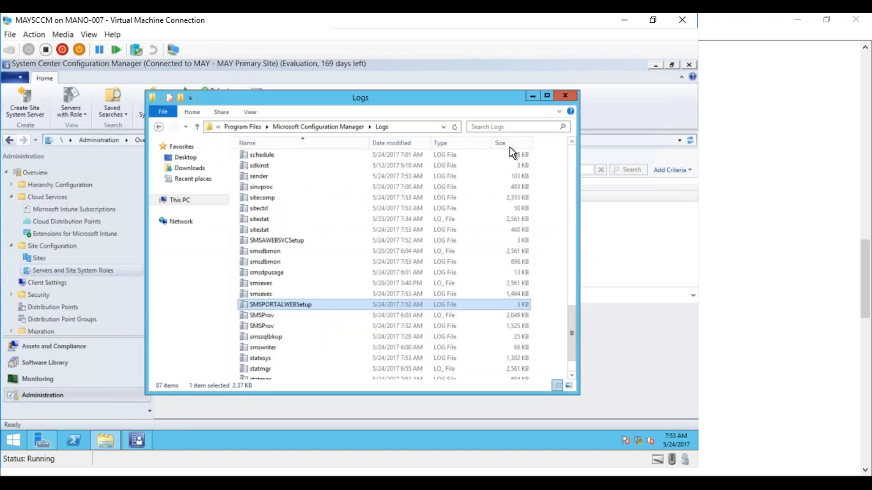
double_click(280, 245)
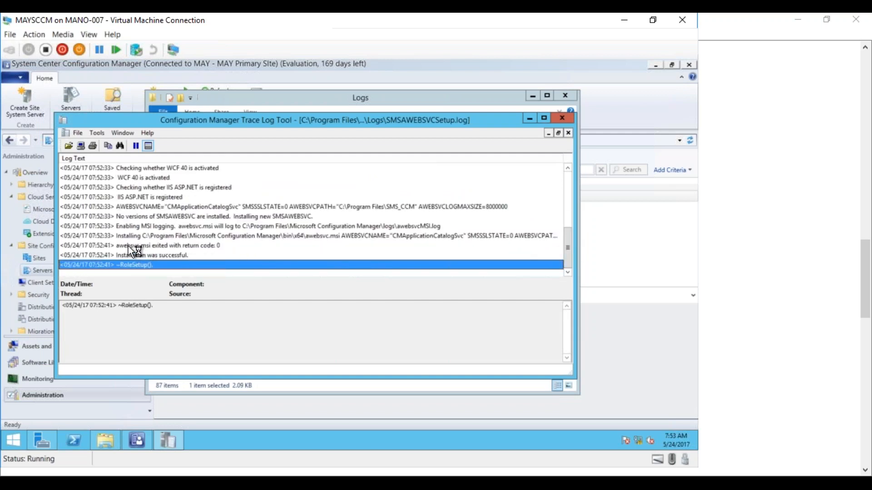
click(153, 246)
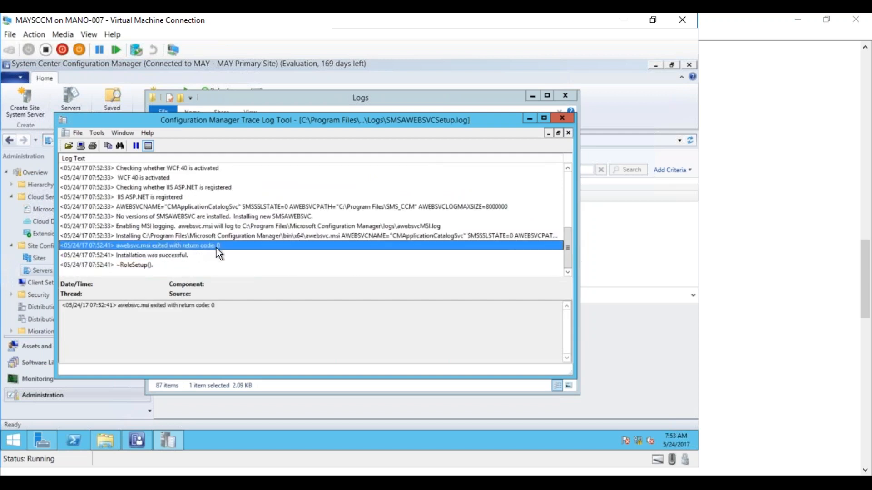
click(155, 255)
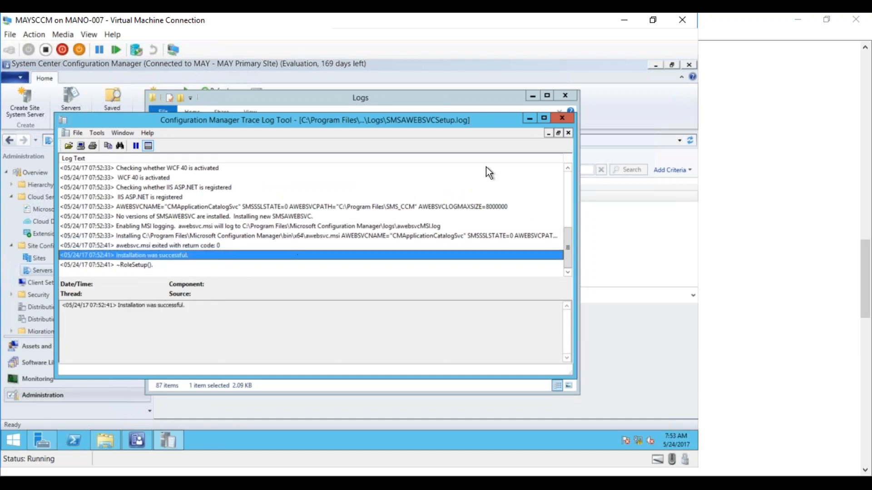
click(562, 120)
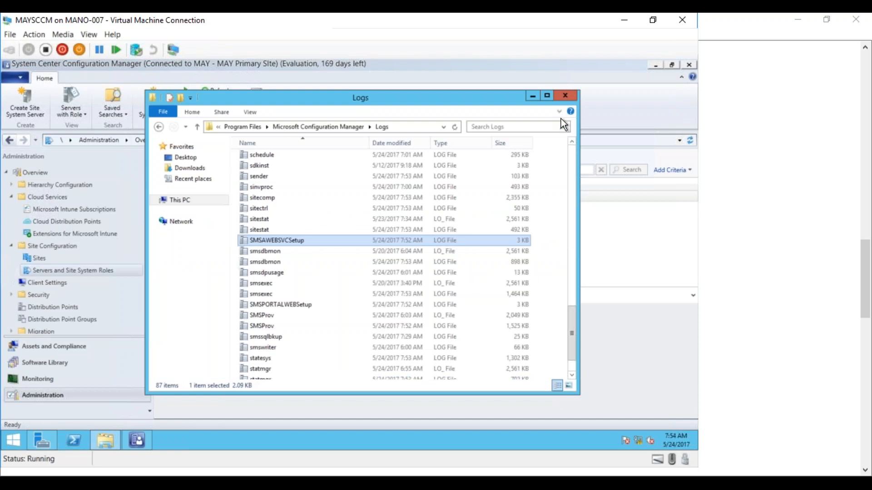
Open the awebsctl log from the Logs folder, examine the web service point's configuration update entries, and minimize the log.
drag(571, 315, 573, 146)
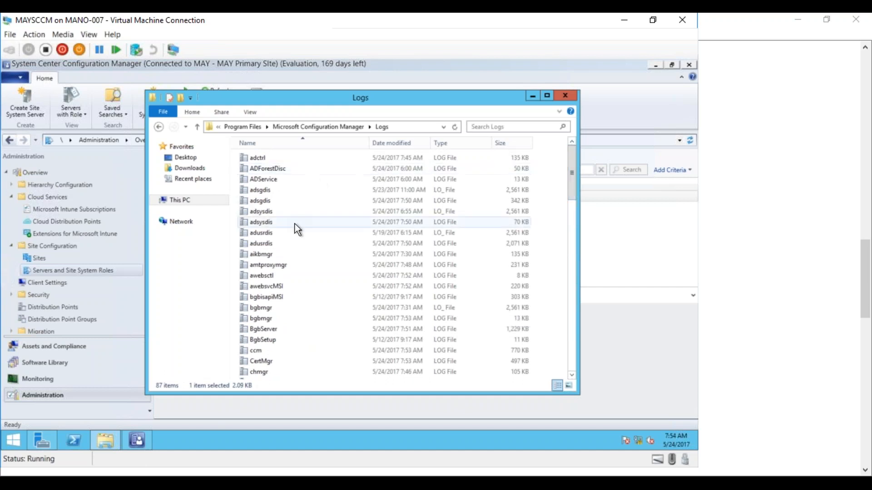
double_click(262, 278)
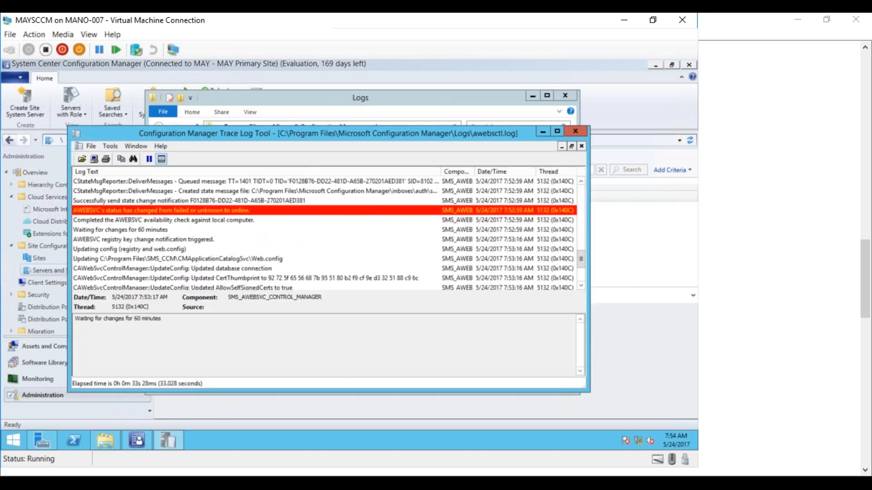
click(265, 278)
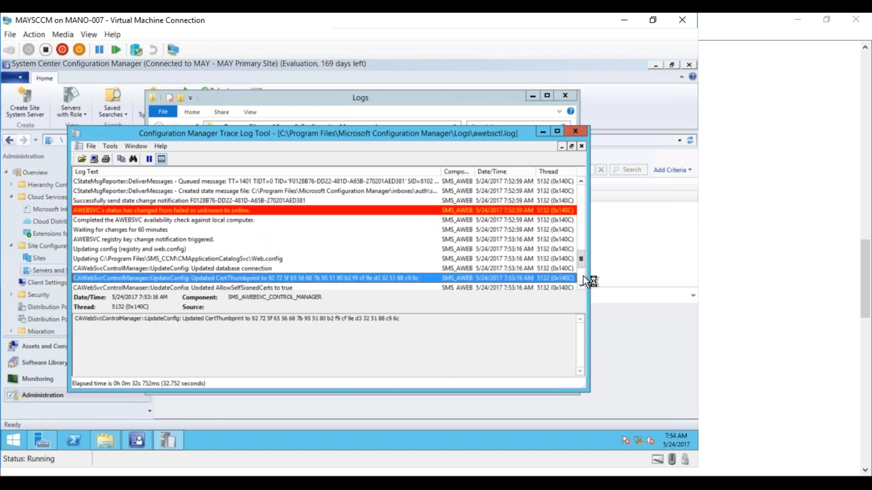
scroll(581, 288, down, 3)
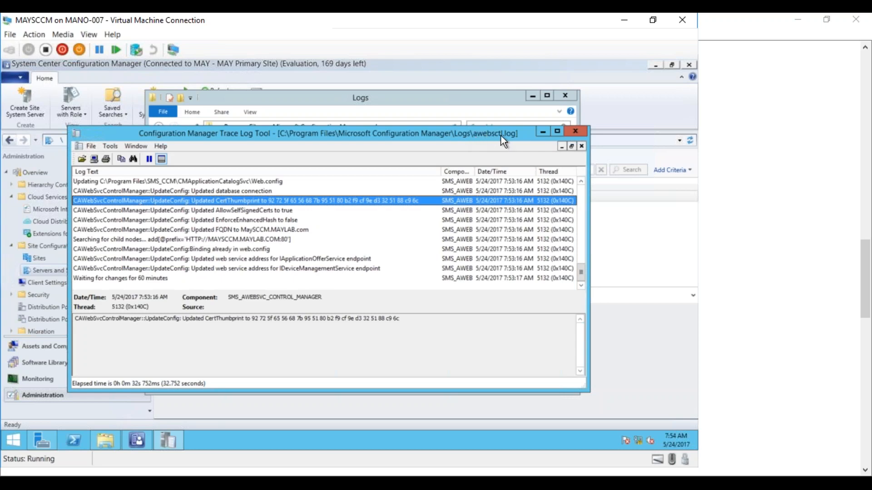
click(542, 133)
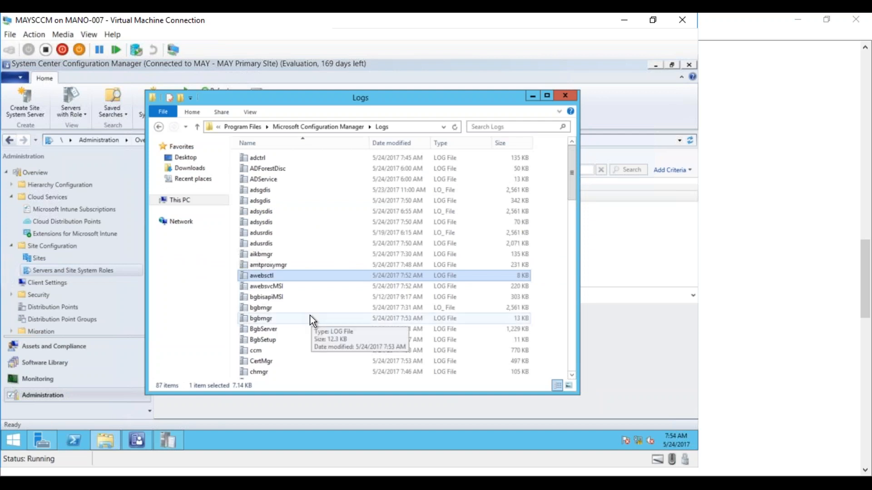
Open the portlctl log and examine the website point's HTTP check, SSL, thread token and waiting entries.
click(284, 309)
text(po)
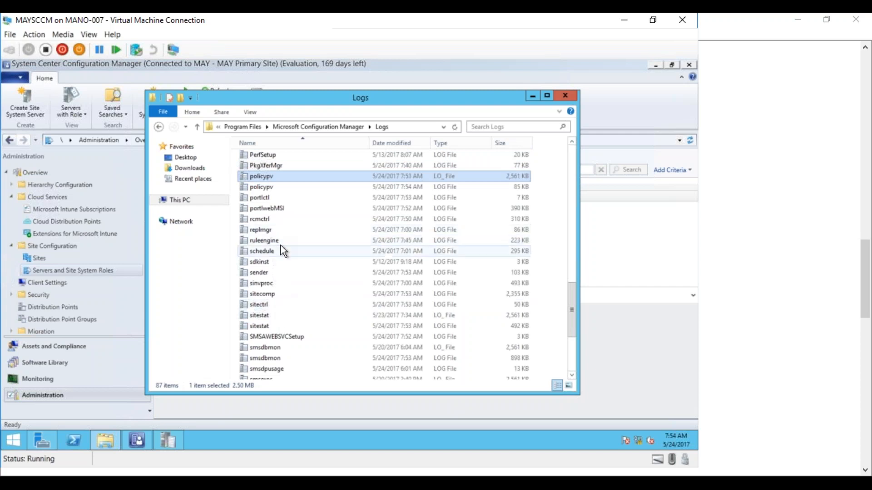
double_click(266, 200)
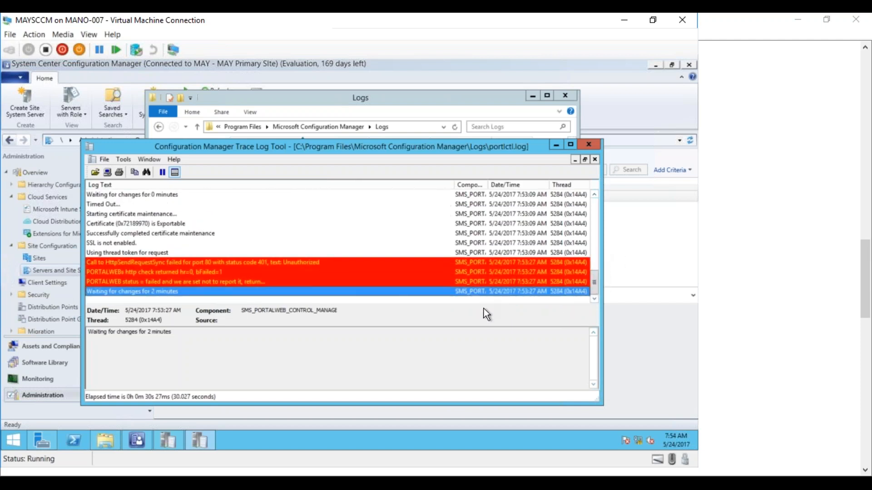
click(263, 281)
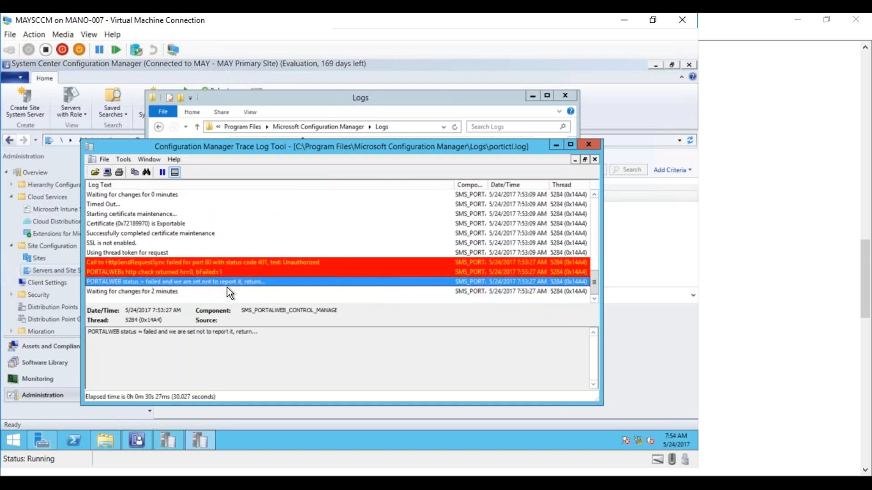
click(187, 291)
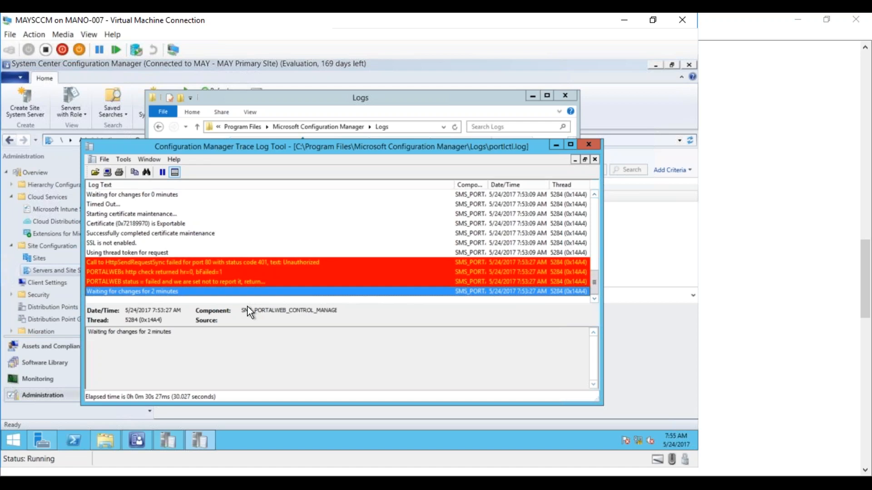
click(246, 253)
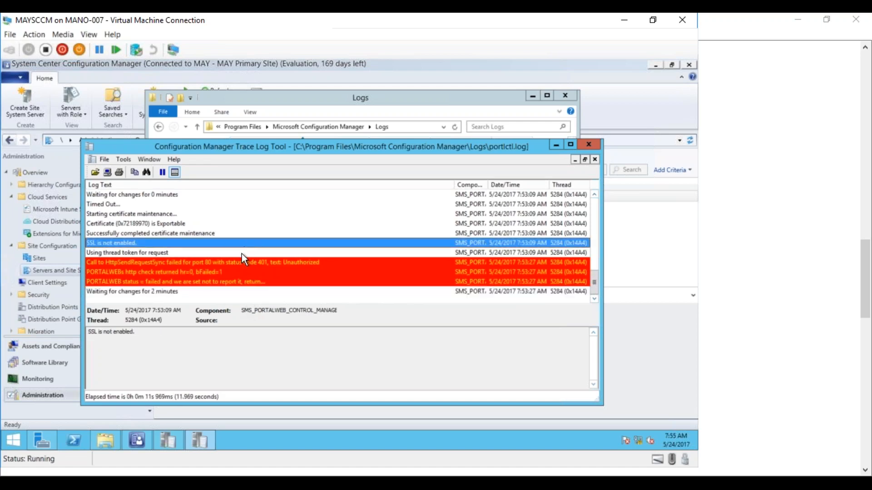
click(233, 291)
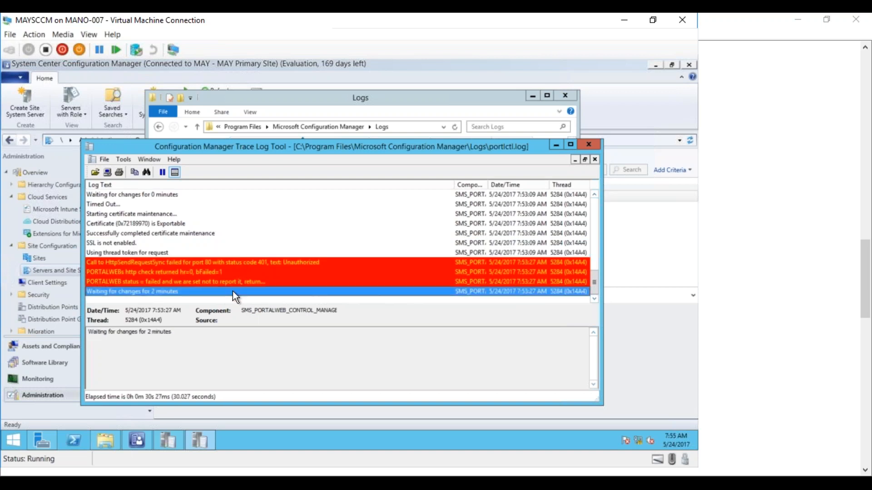
click(245, 240)
click(247, 251)
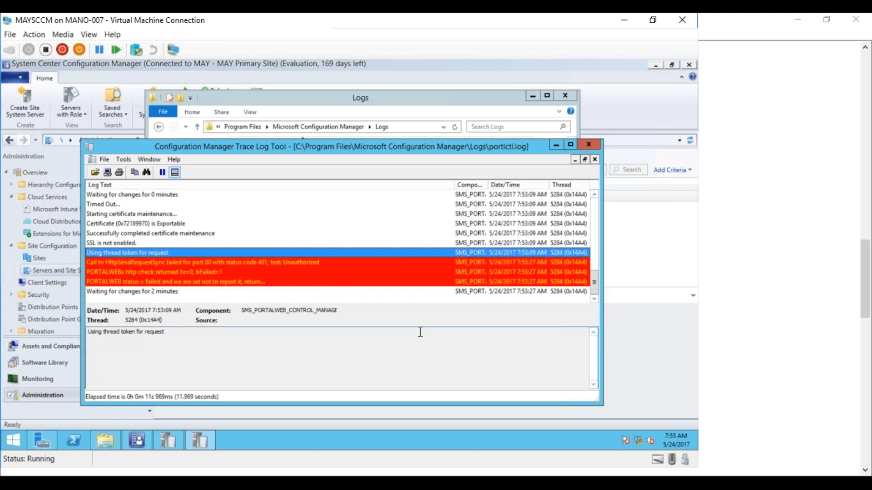
Read through the newly logged portlctl entries from the timeout entry down to the end of the log.
click(171, 483)
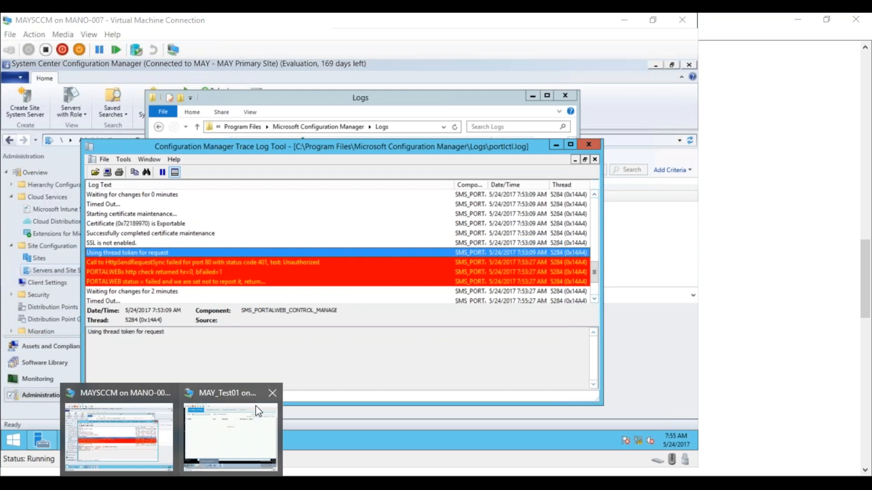
click(481, 297)
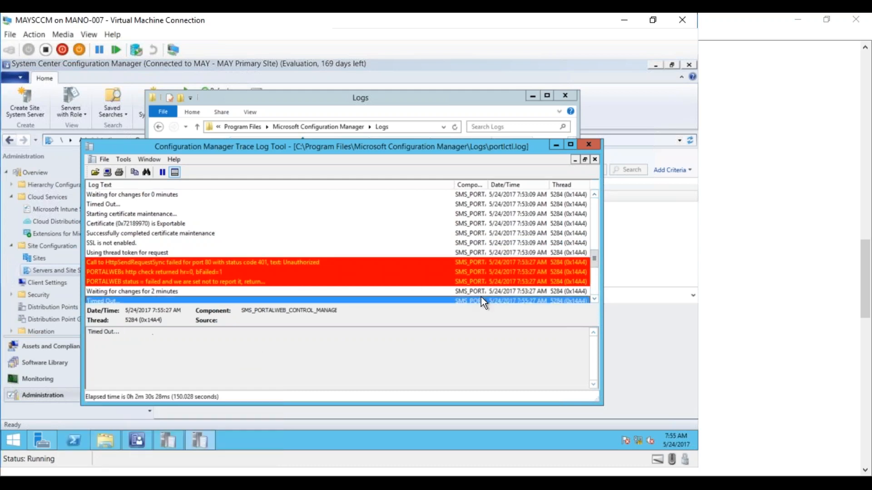
click(593, 299)
click(593, 298)
click(593, 299)
click(593, 299)
click(593, 299)
click(593, 298)
click(593, 299)
click(593, 299)
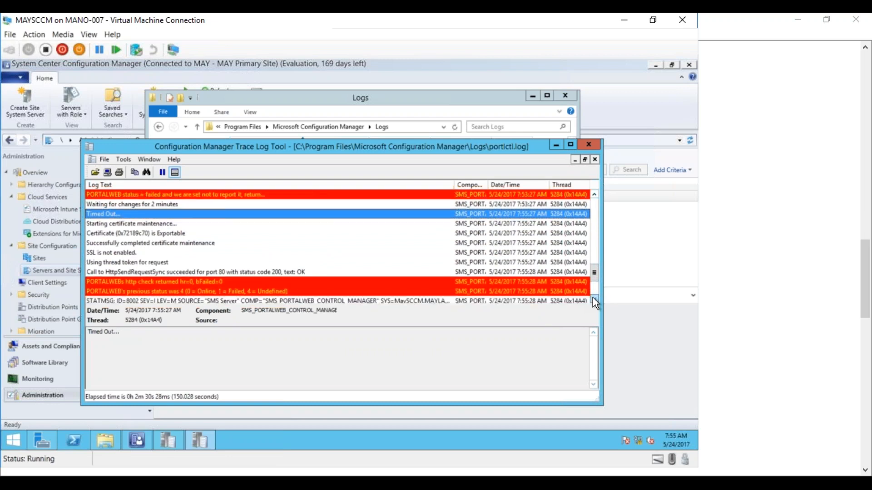
click(592, 298)
click(593, 299)
click(593, 298)
click(593, 299)
click(593, 299)
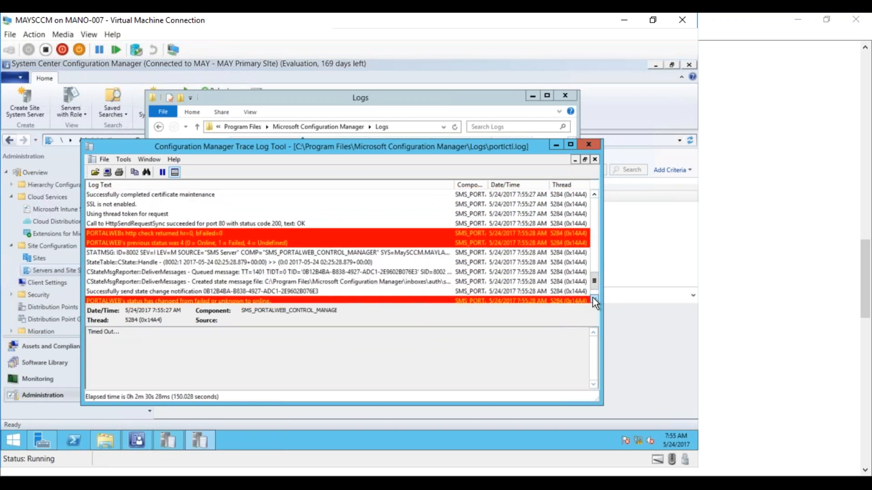
click(593, 299)
click(593, 299)
click(593, 299)
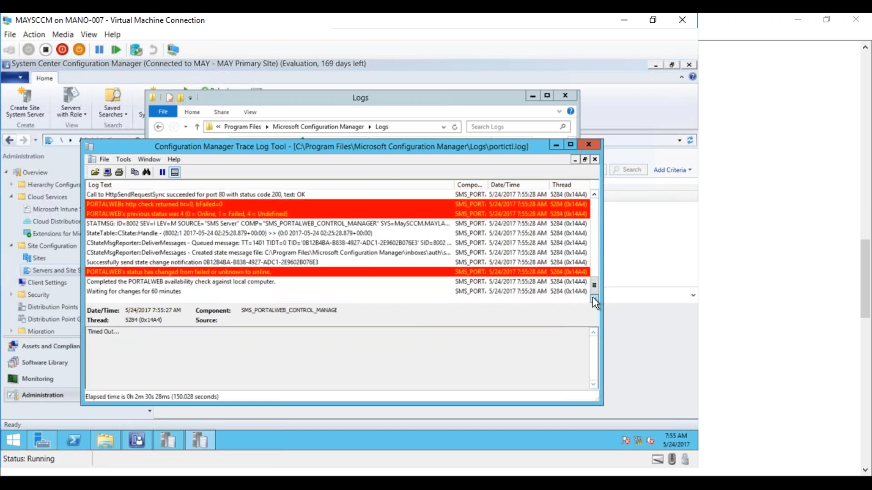
Examine the PORTALWEB status change and availability check entries at the end of portlctl, and minimize the log.
click(163, 273)
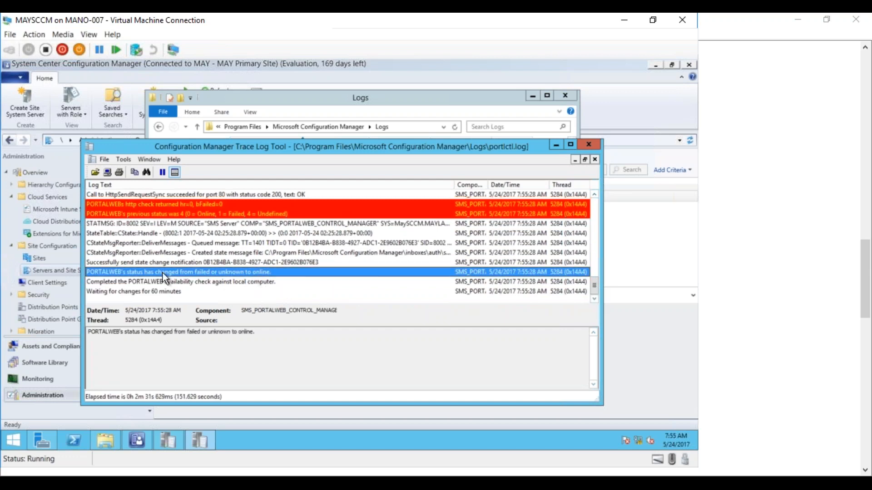
click(135, 282)
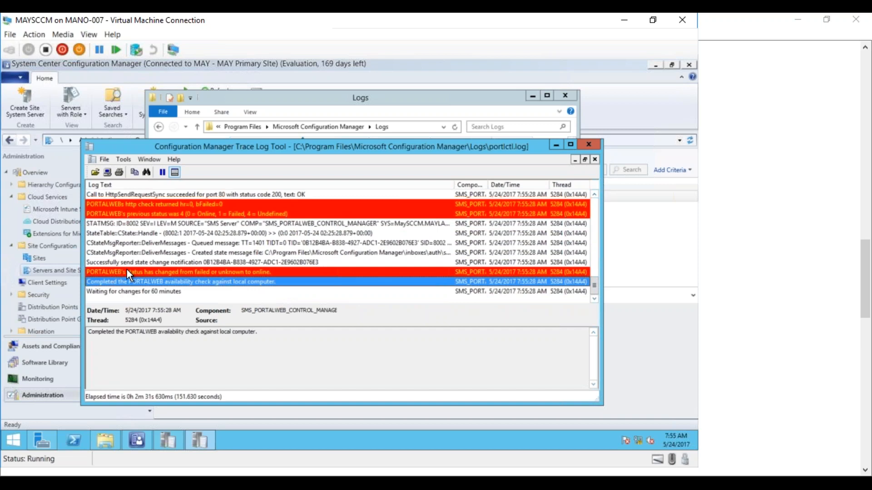
click(127, 271)
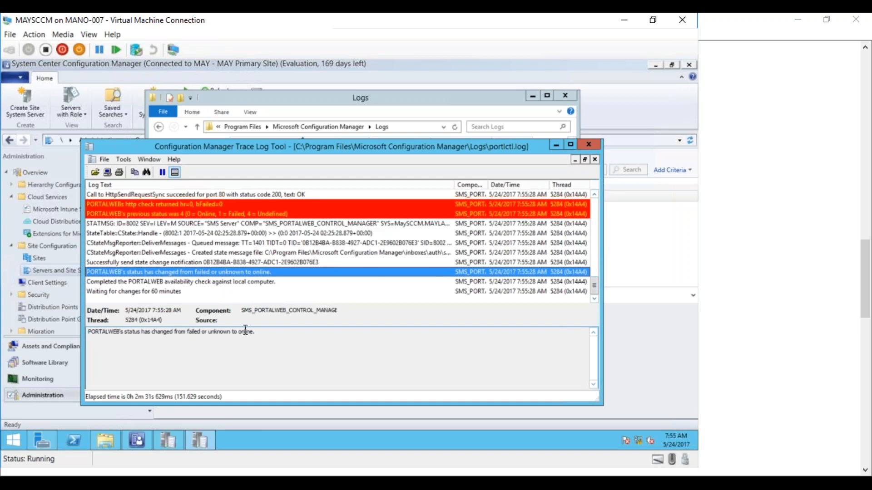
drag(187, 332, 258, 333)
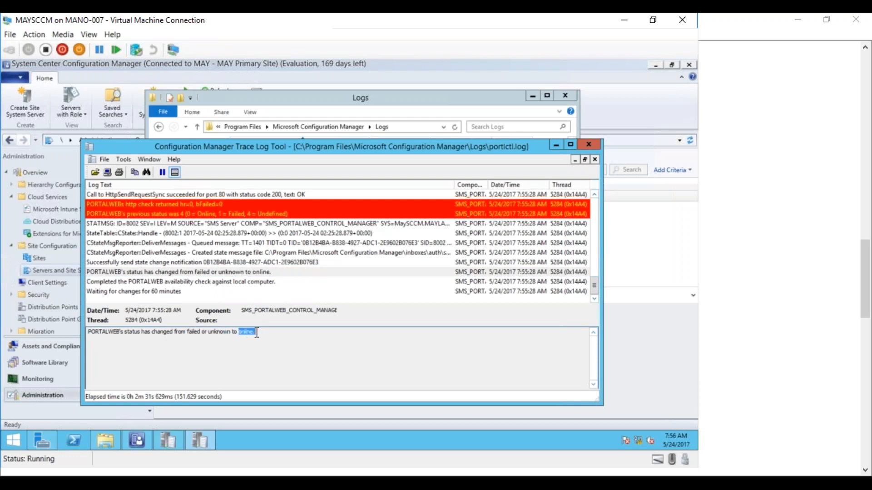
click(250, 281)
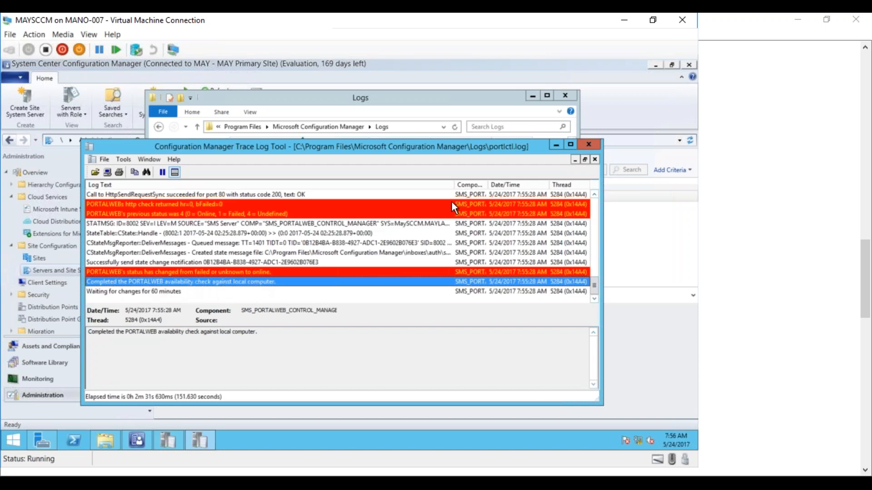
click(556, 144)
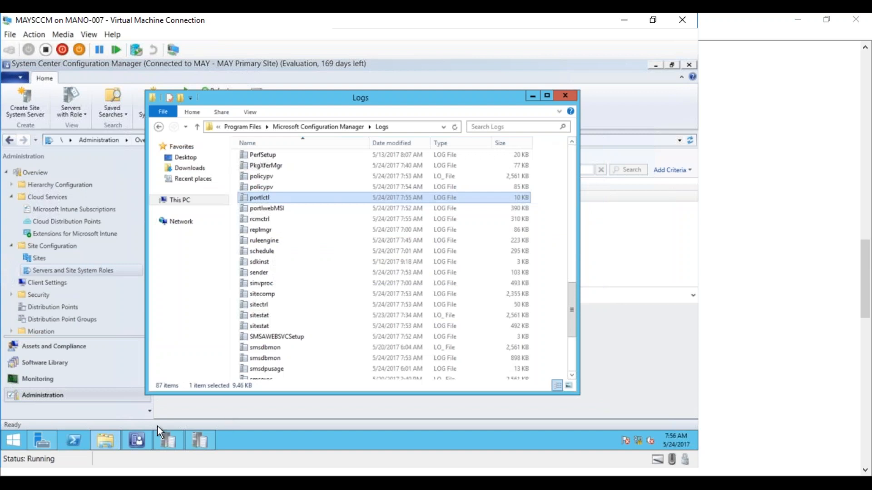
Switch to the MAY_Test01 virtual machine and close Software Center, the Configuration Manager Properties dialog and the open folder windows.
click(171, 483)
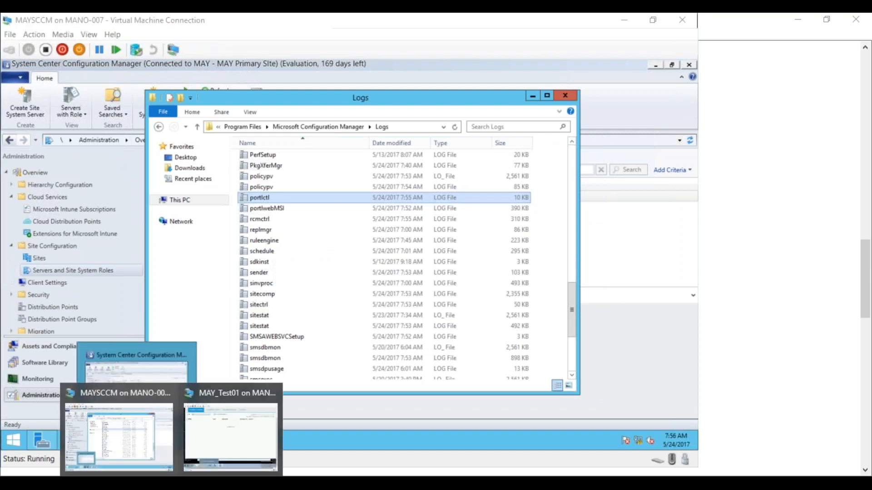
click(224, 429)
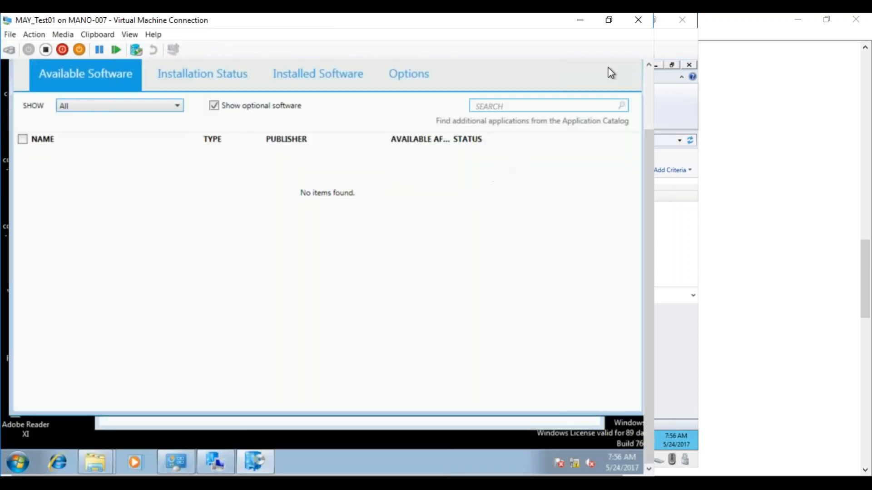
click(649, 81)
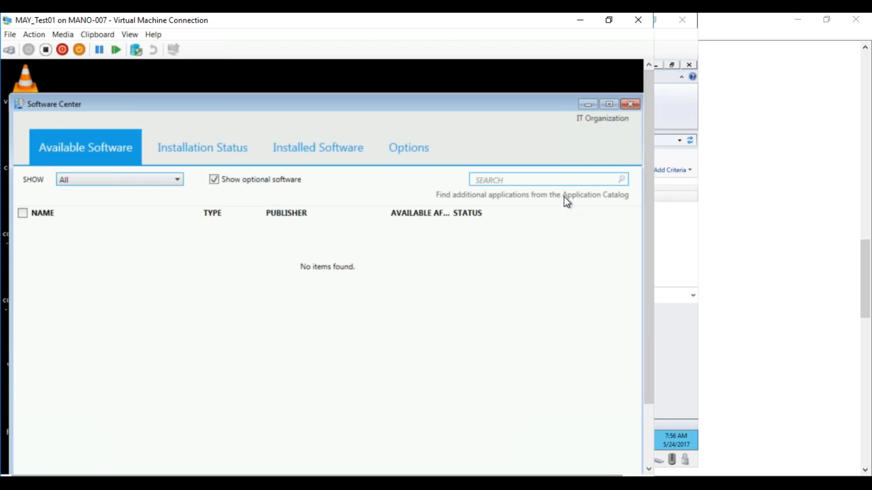
click(631, 104)
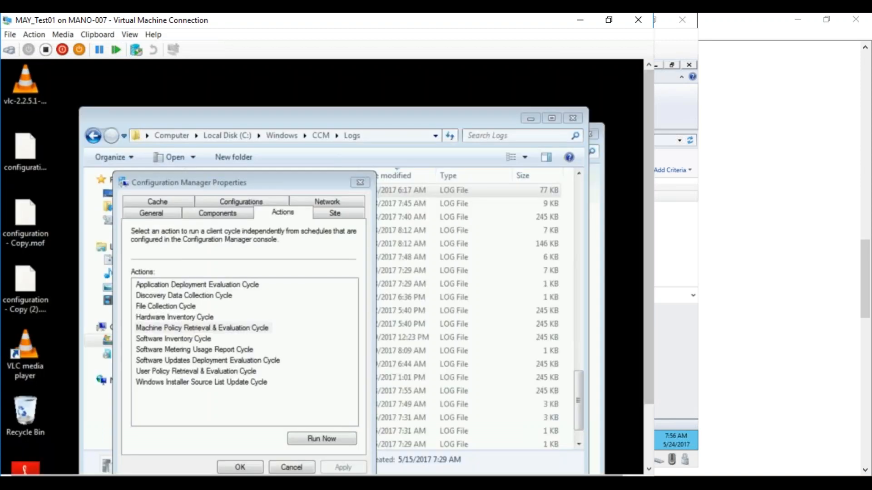
click(299, 467)
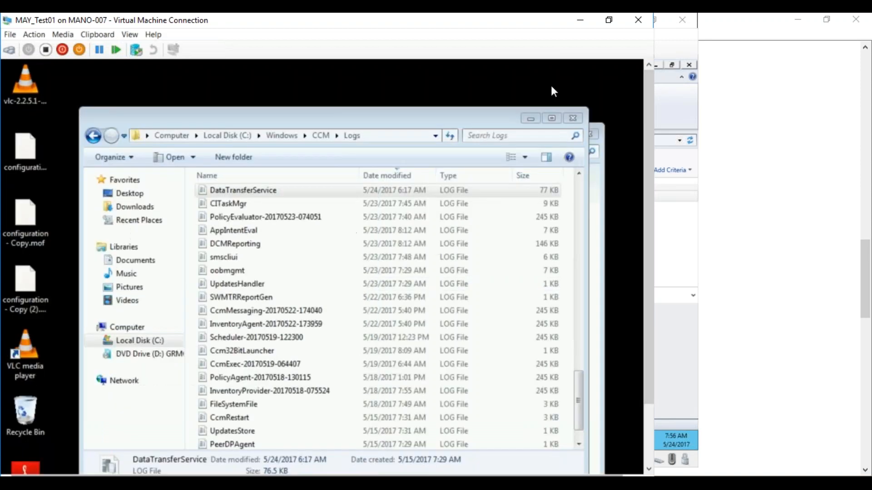
click(576, 123)
click(586, 133)
drag(648, 177, 645, 232)
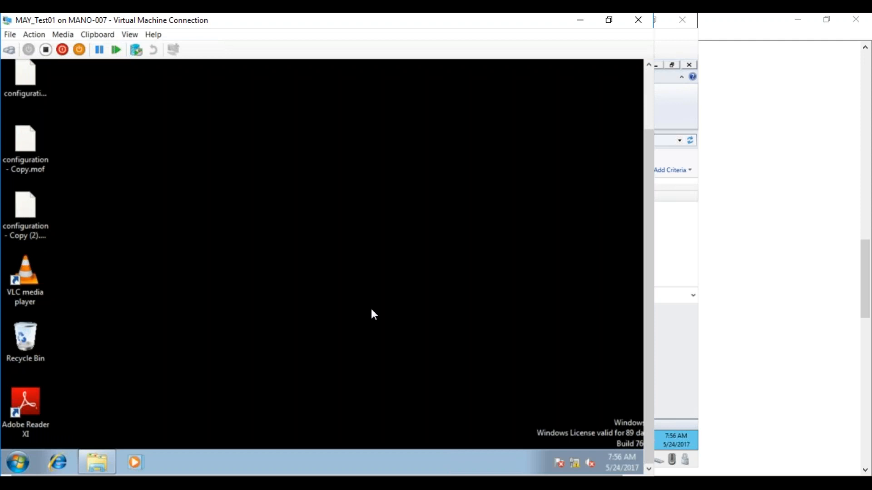
mouse_move(189, 465)
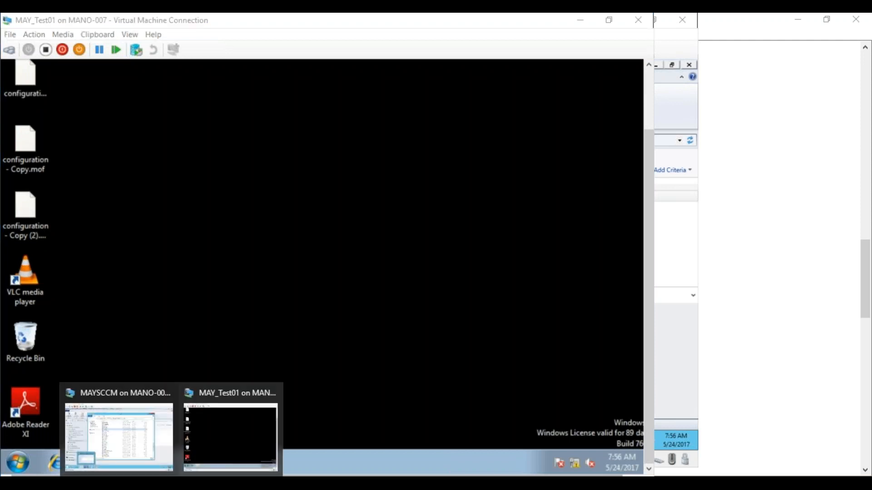
Switch to the MAYSCCM virtual machine and open the properties of Default Client Settings in the Configuration Manager console.
click(136, 436)
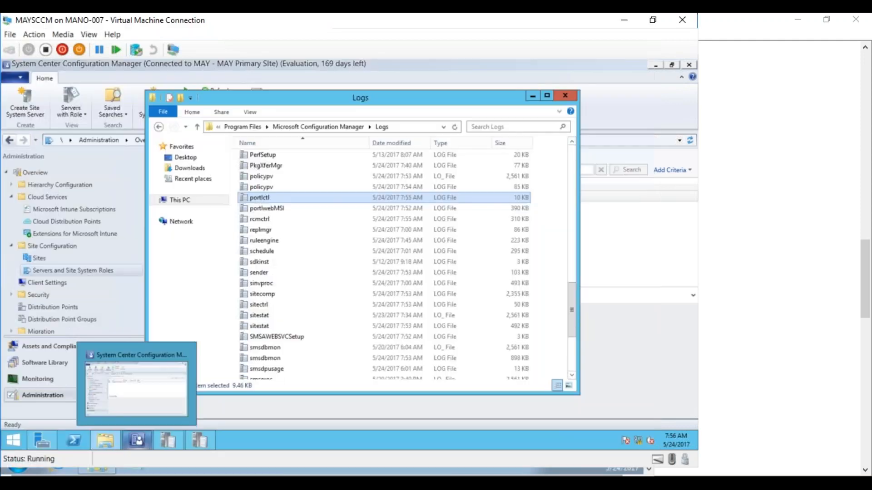
click(567, 71)
click(37, 284)
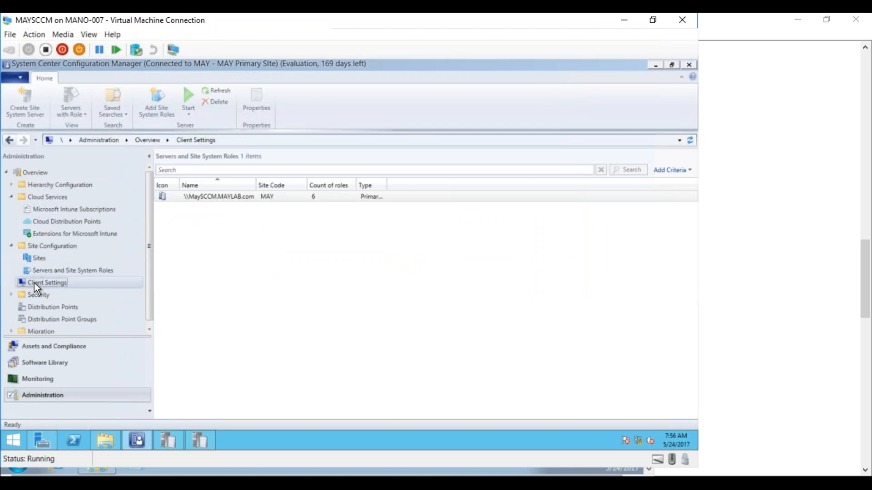
click(213, 209)
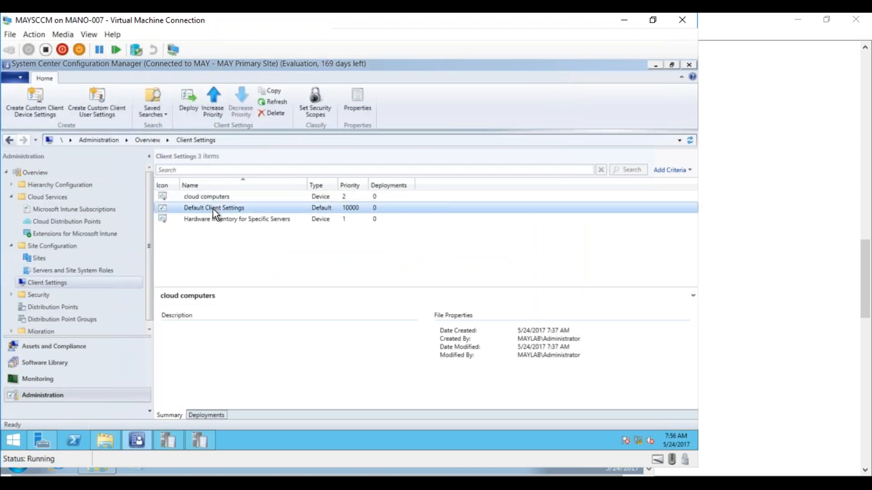
right_click(214, 209)
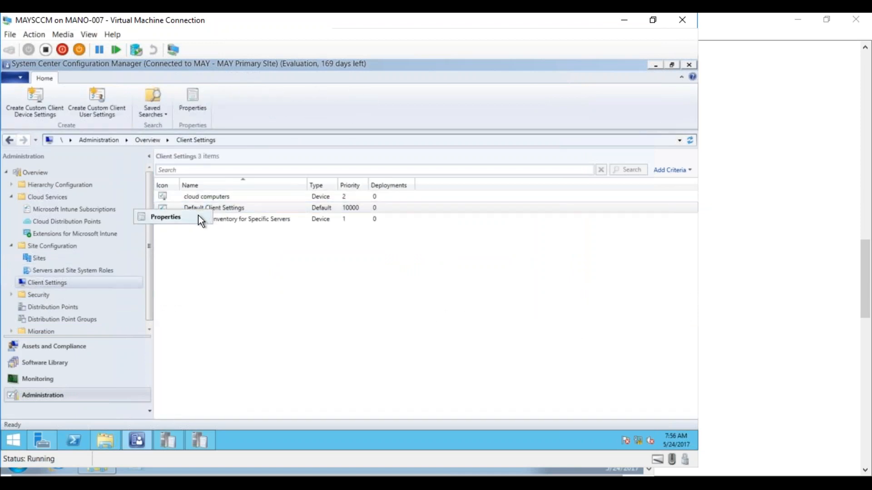
click(198, 217)
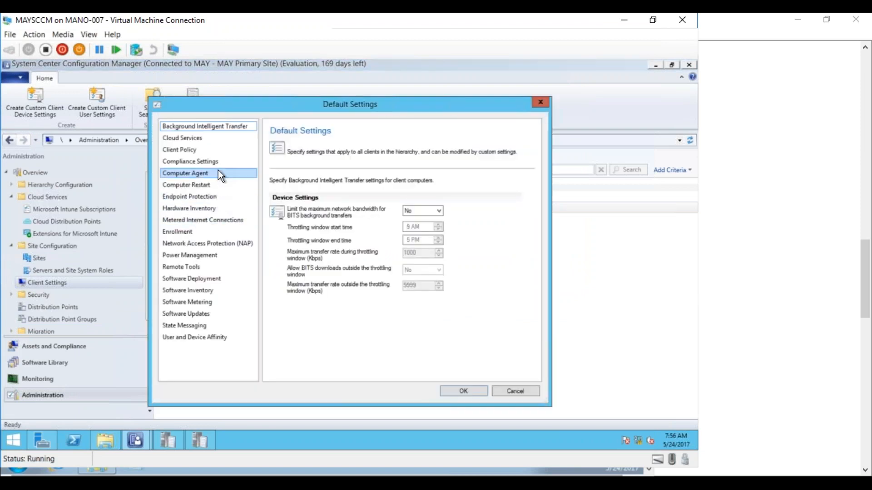
In the Computer Agent settings, set adding the default Application Catalog website to Internet Explorer trusted sites to Yes, review the website point options and save.
click(189, 173)
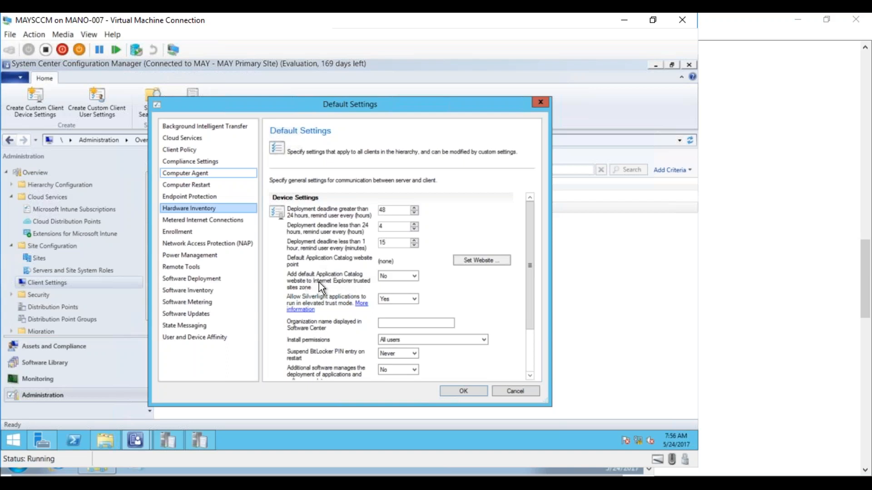
click(402, 277)
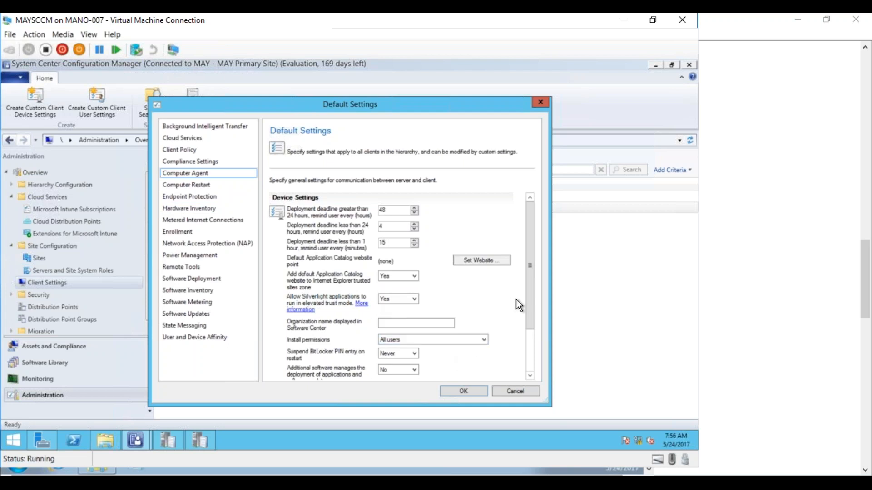
drag(530, 309, 526, 288)
click(470, 268)
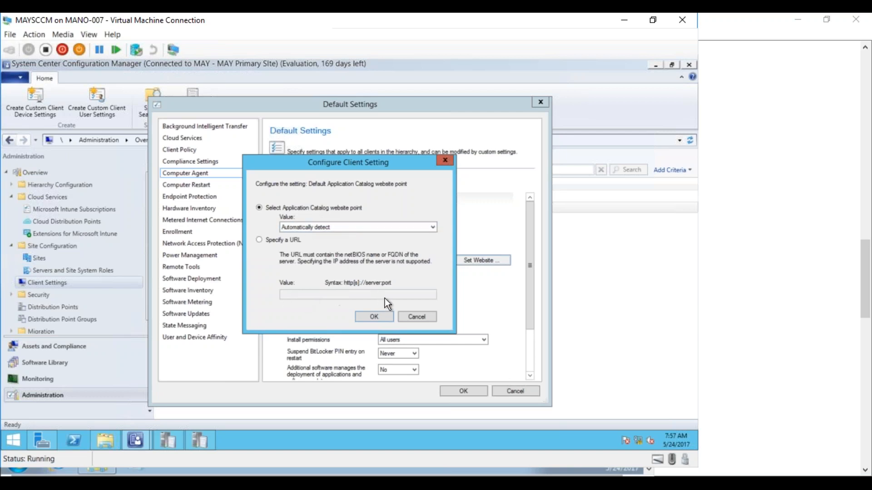
click(411, 316)
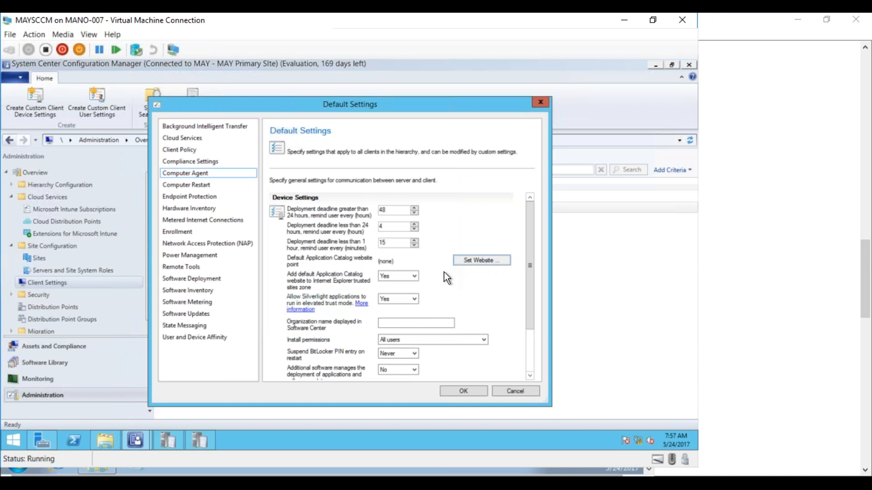
click(478, 390)
Switch to the MAY_Test01 virtual machine and open the Configuration Manager client properties from Control Panel.
mouse_move(168, 440)
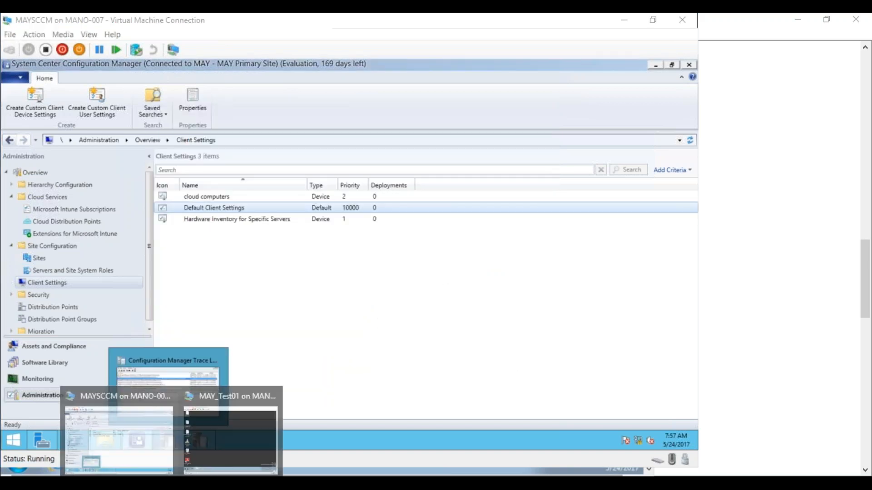
click(226, 450)
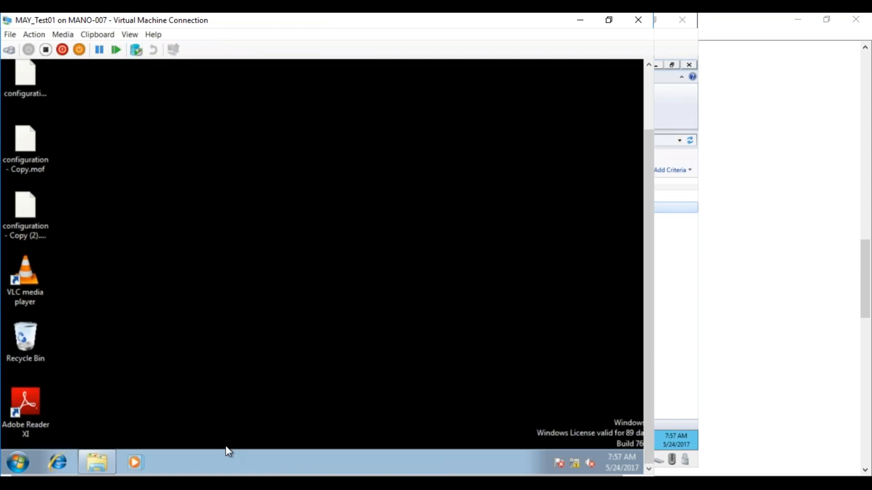
click(18, 462)
click(213, 318)
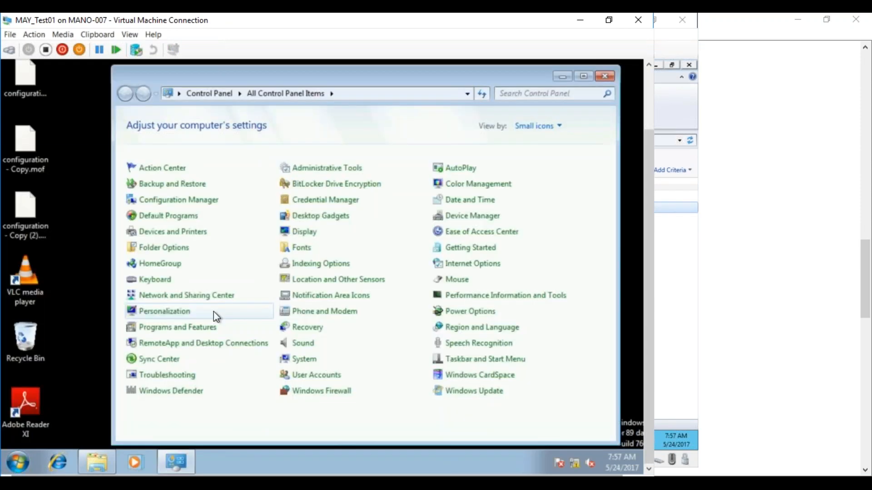
click(196, 204)
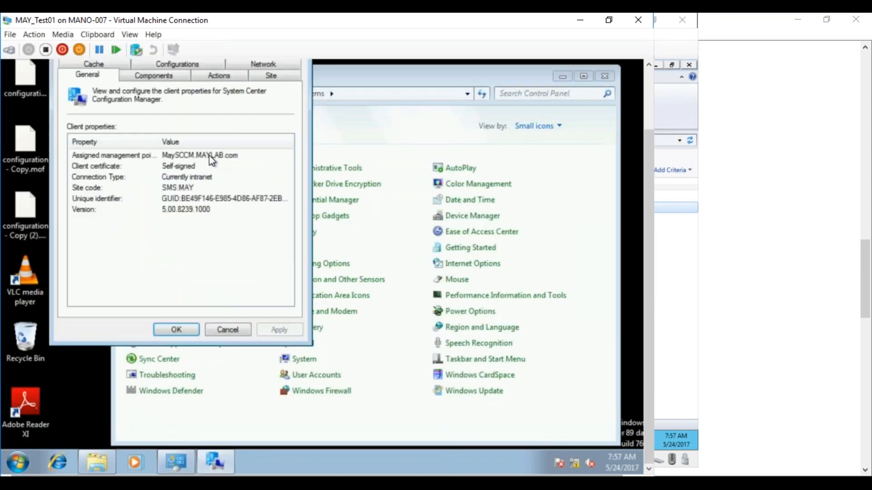
Run the Machine Policy Retrieval & Evaluation Cycle on the client and close the Configuration Manager properties.
click(218, 79)
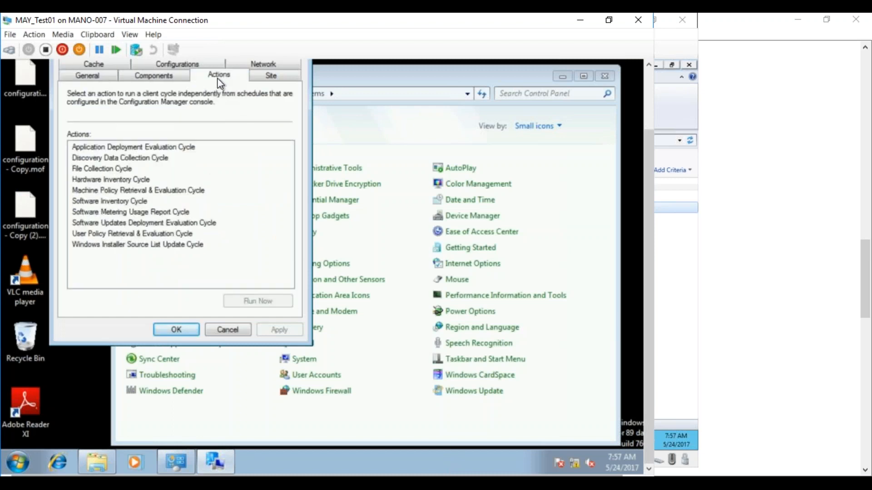
click(157, 190)
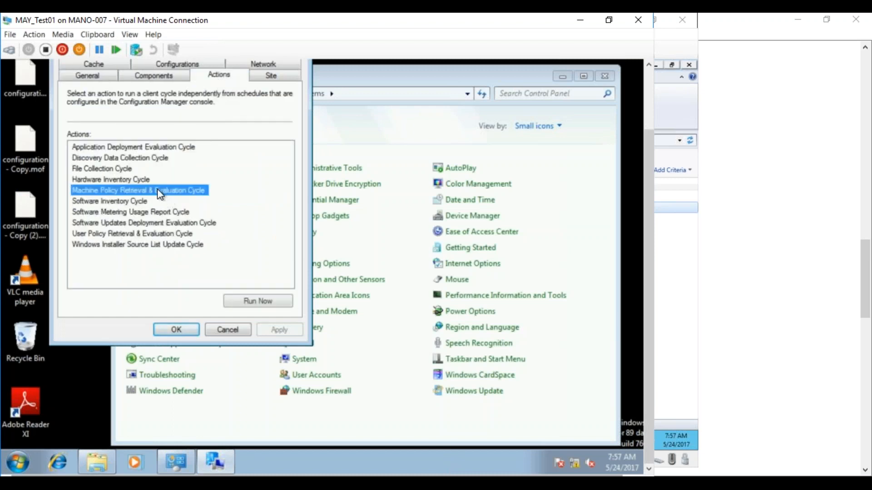
click(245, 300)
click(435, 267)
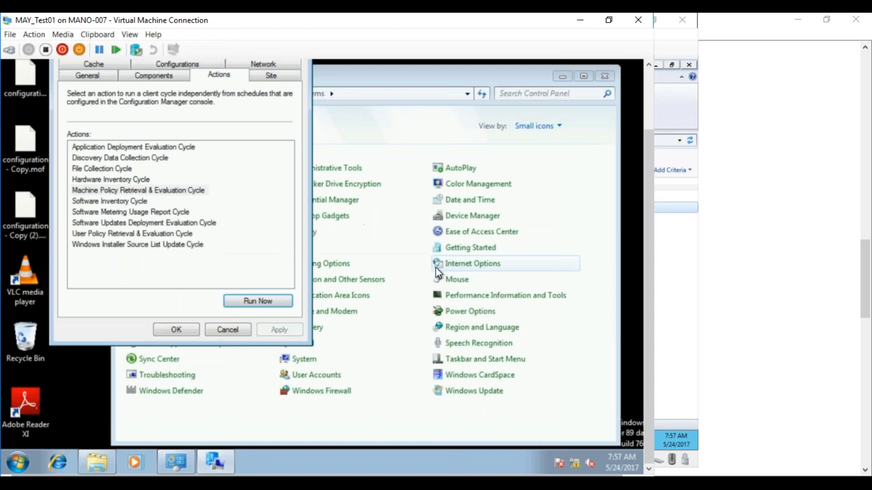
click(174, 327)
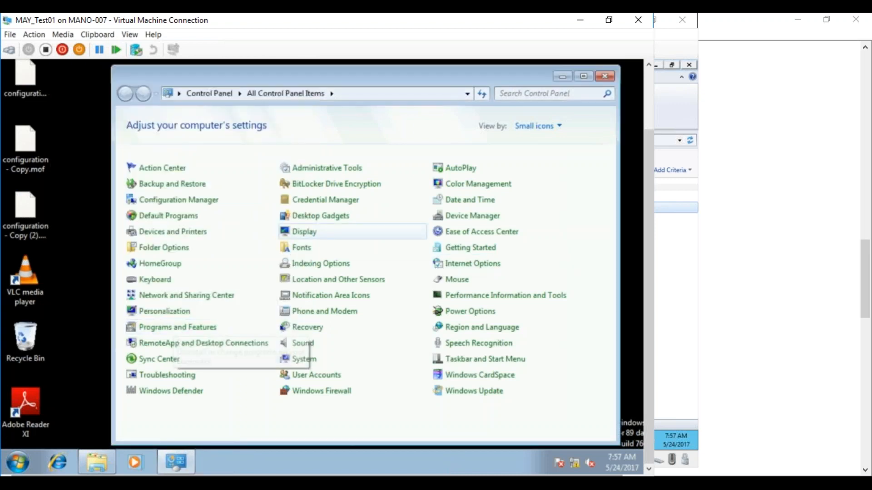
Open Software Center and examine its installation status, available software and the Application Catalog link.
click(20, 458)
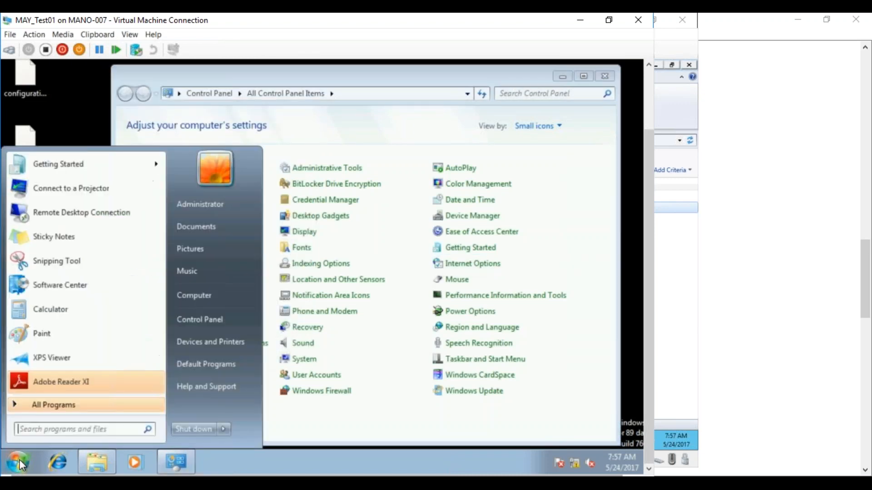
click(83, 287)
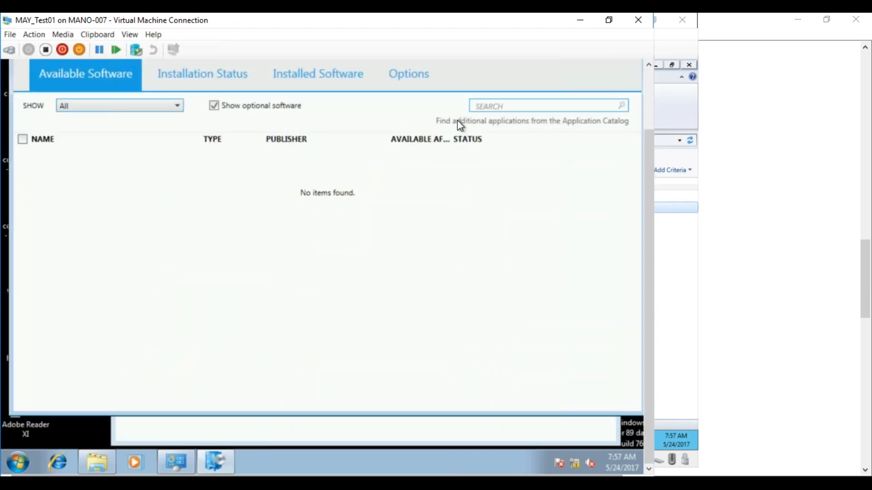
click(207, 75)
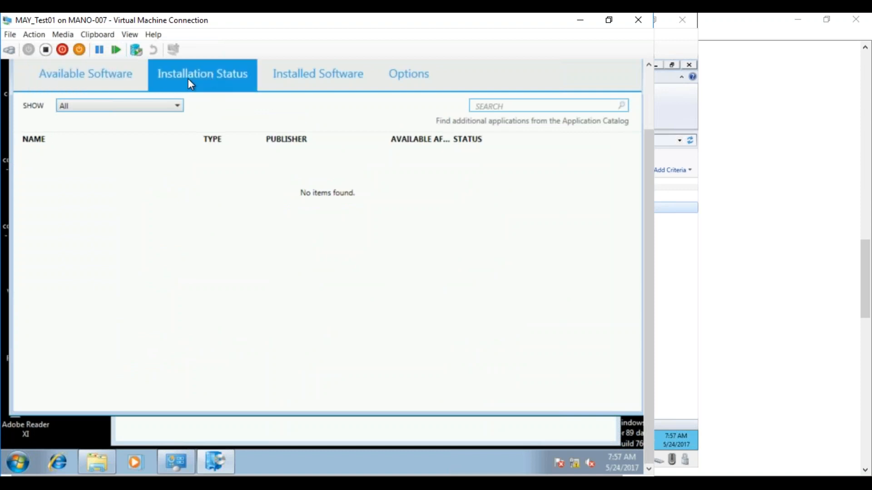
click(129, 87)
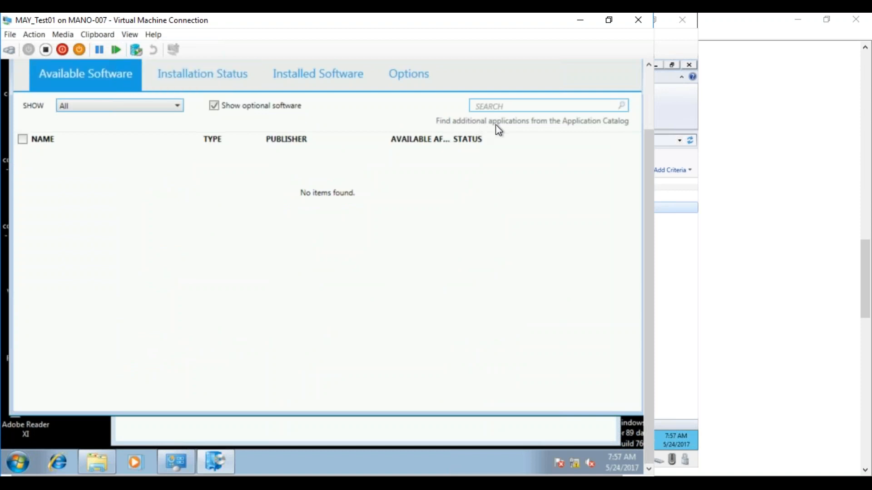
drag(648, 140, 647, 96)
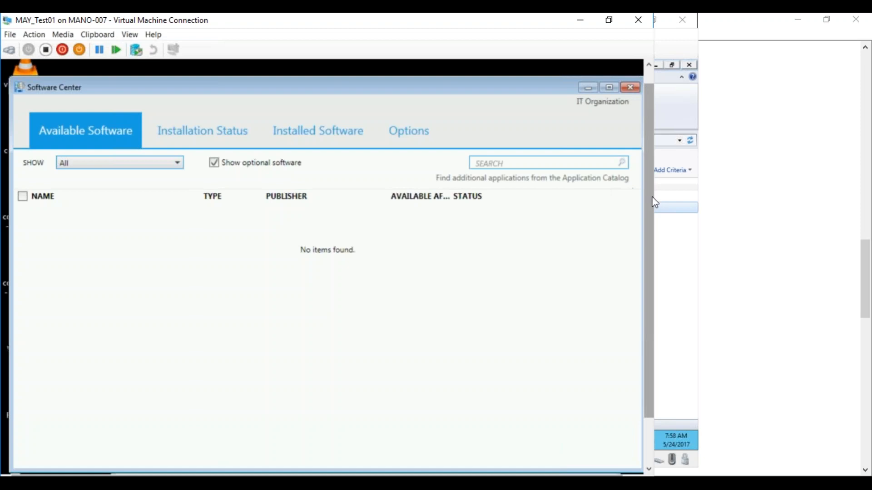
drag(650, 201, 647, 243)
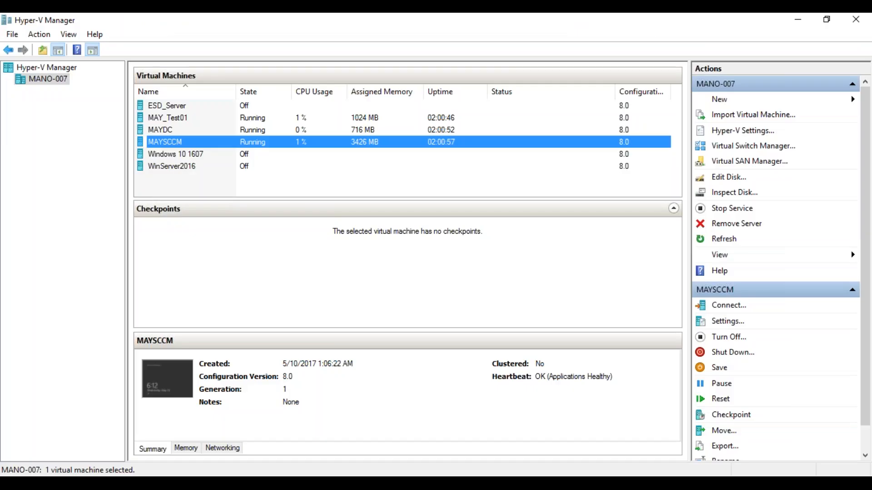
Switch back to the MAYSCCM virtual machine and view the Google Chrome application's deployments under Misc Apps in the Software Library.
click(171, 483)
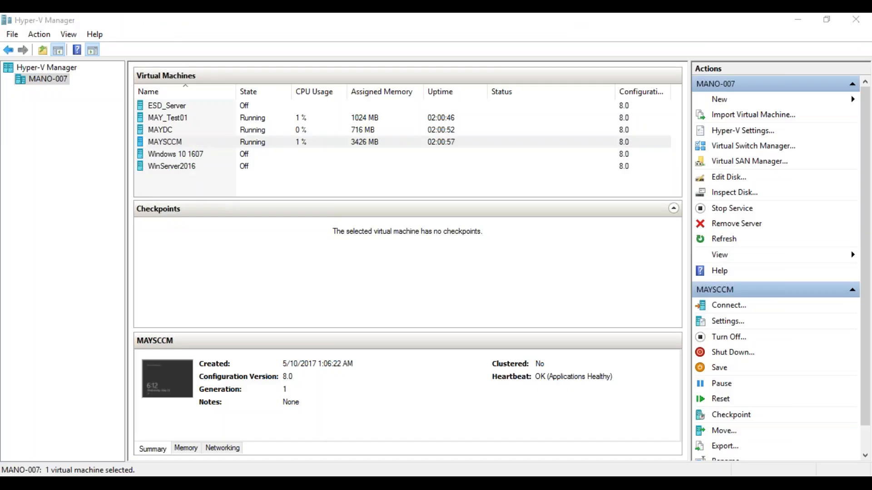
click(119, 435)
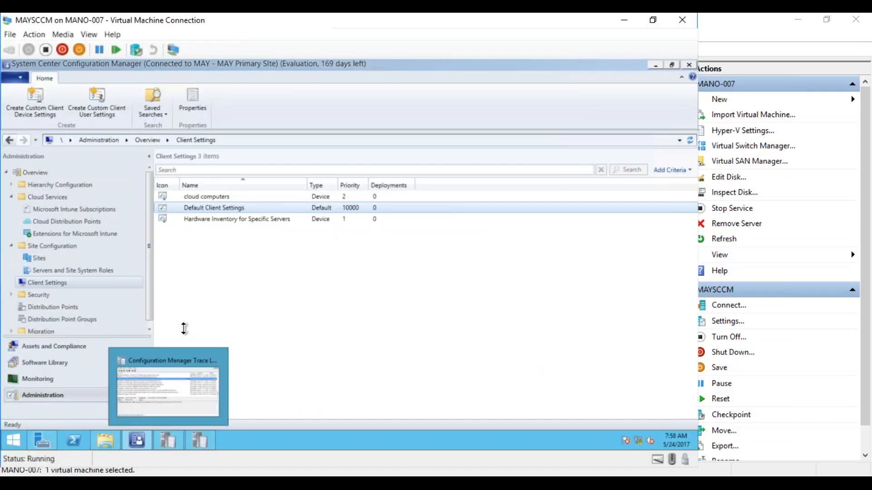
click(44, 363)
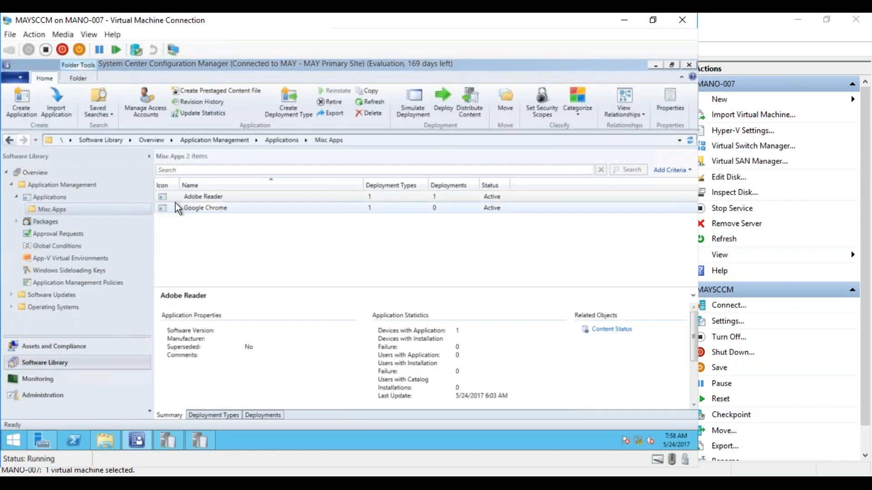
click(209, 210)
right_click(211, 214)
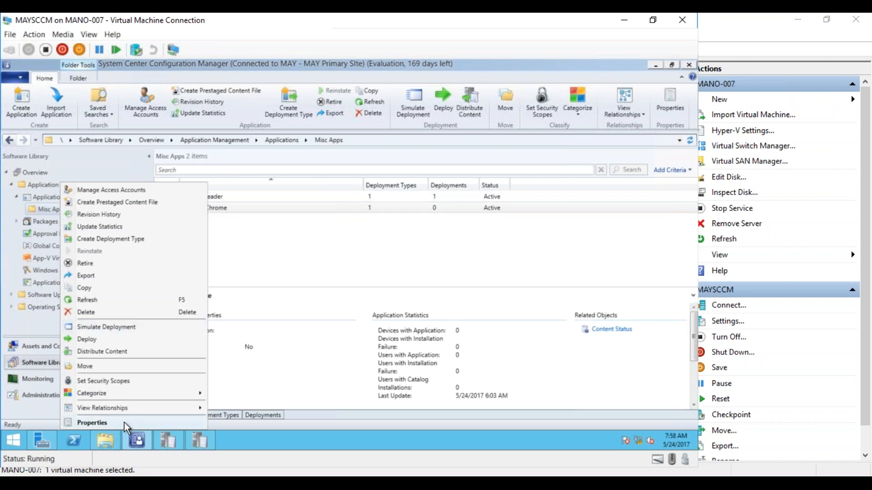
click(275, 383)
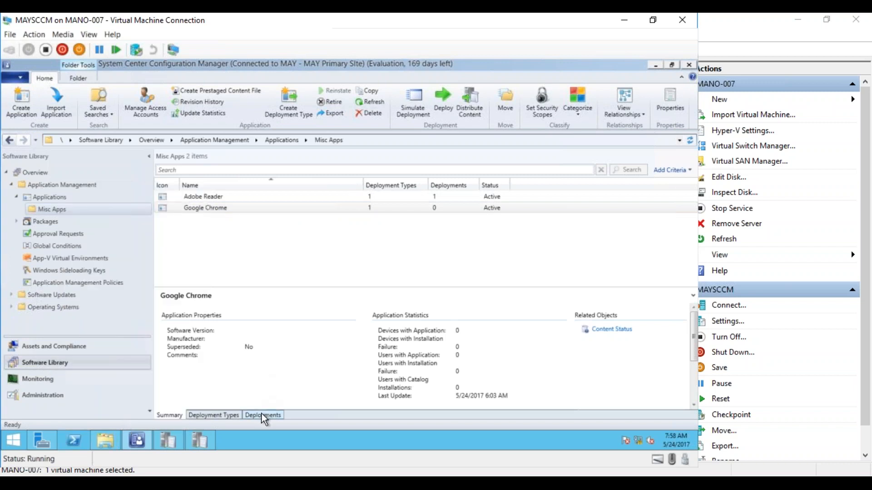
click(263, 416)
Open the Google Chrome application's properties and enable its published date of 5/24/2017.
click(201, 211)
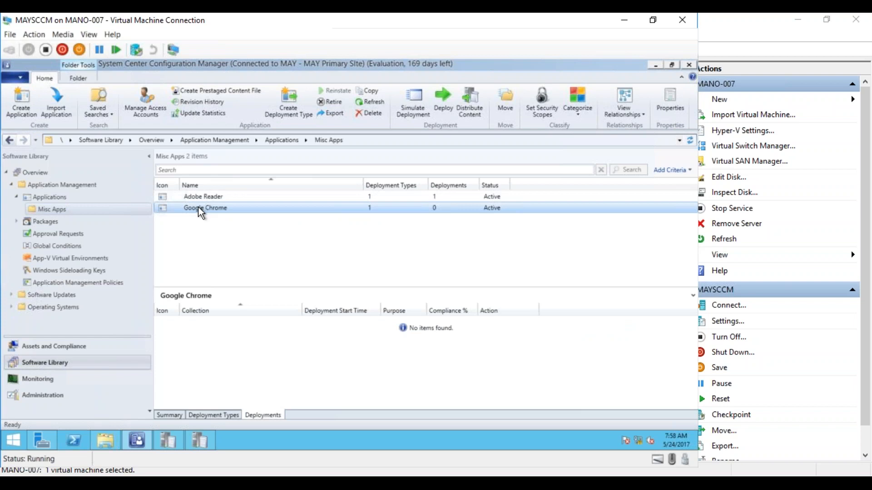
right_click(200, 211)
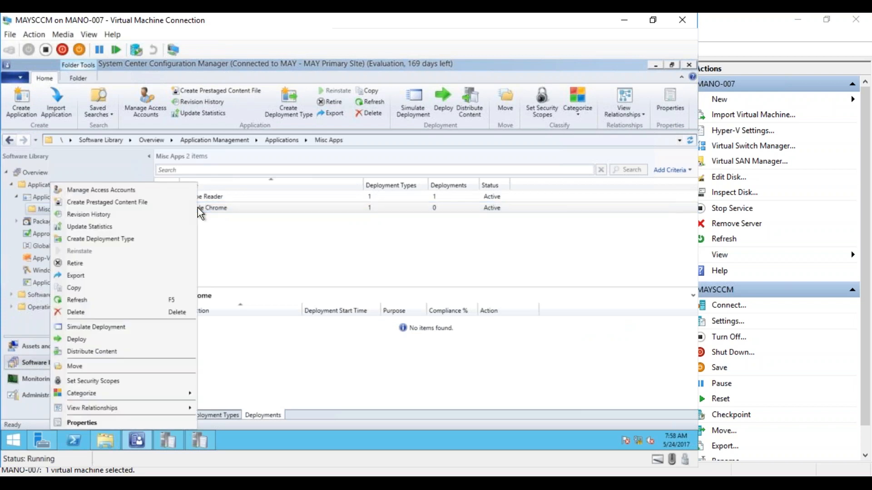
click(100, 425)
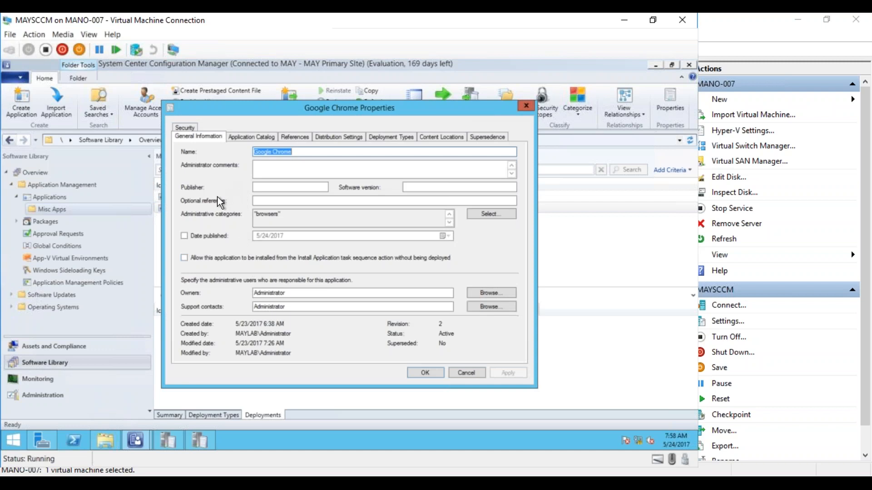
click(184, 236)
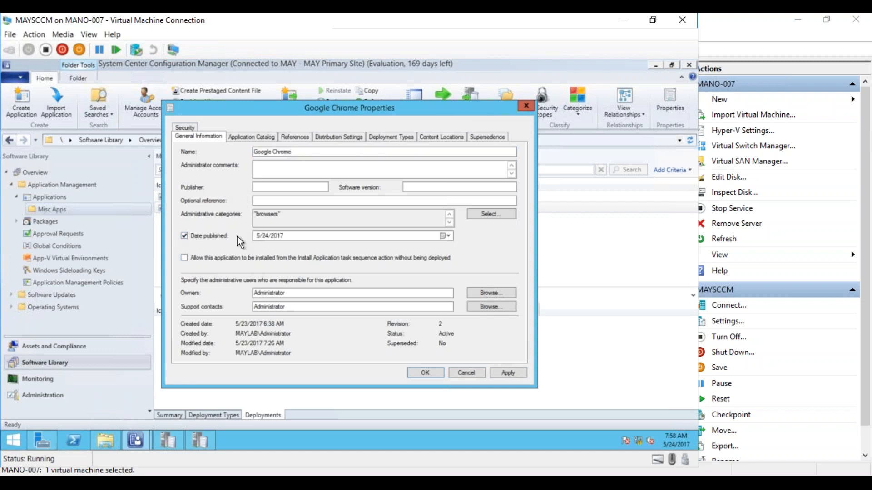
Create a user category named Browsers for Google Chrome's Application Catalog information.
click(251, 137)
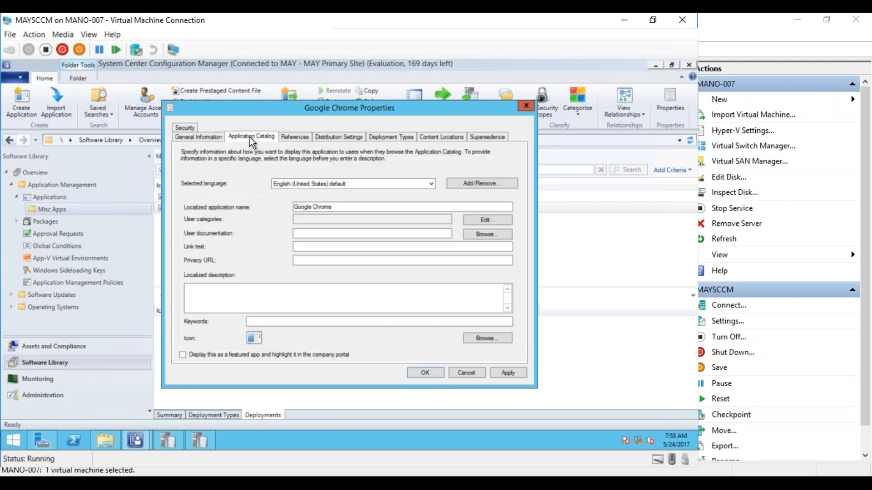
click(484, 222)
click(420, 204)
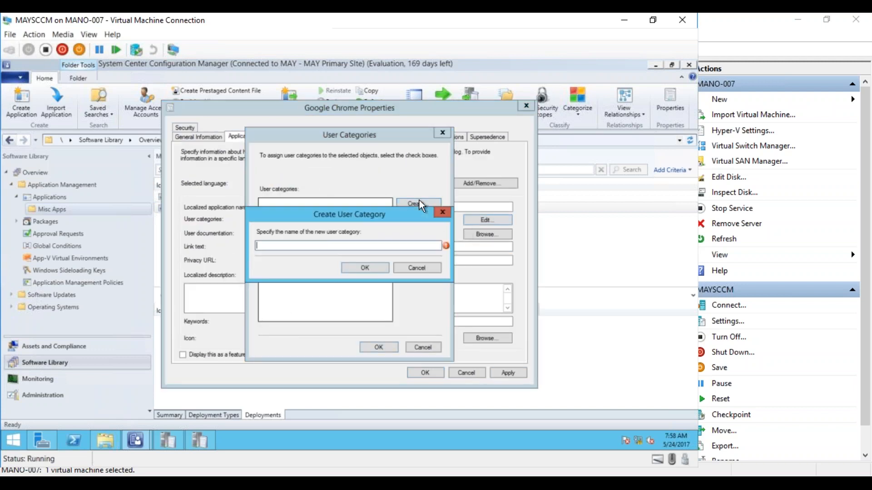
text(Browsers)
click(365, 269)
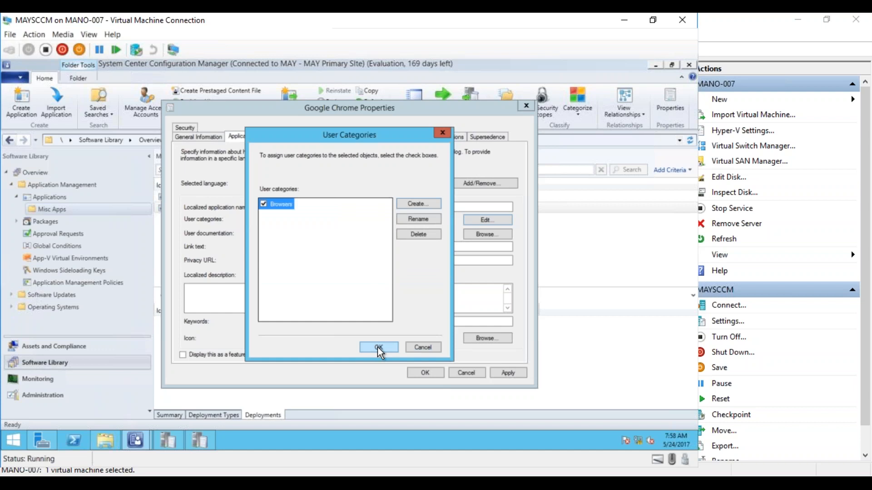
Assign the Browsers category to Google Chrome and save its localized description as "Chrome is an internet browser from Google".
click(379, 348)
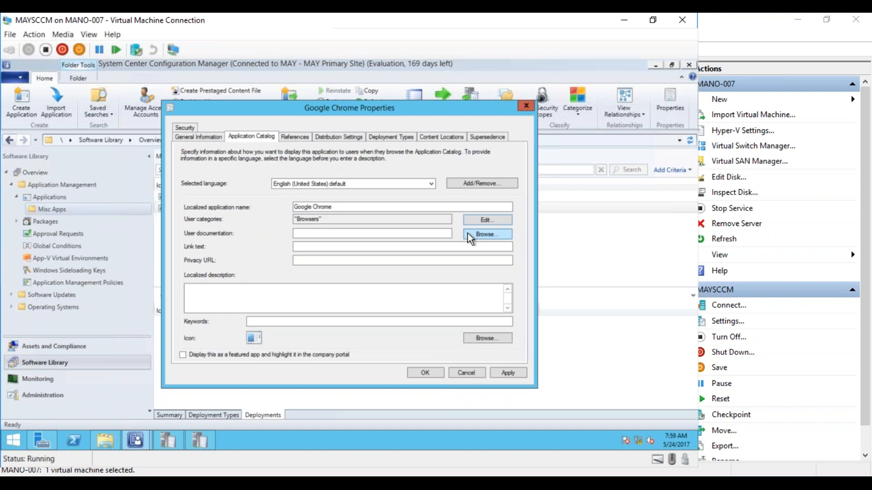
click(377, 291)
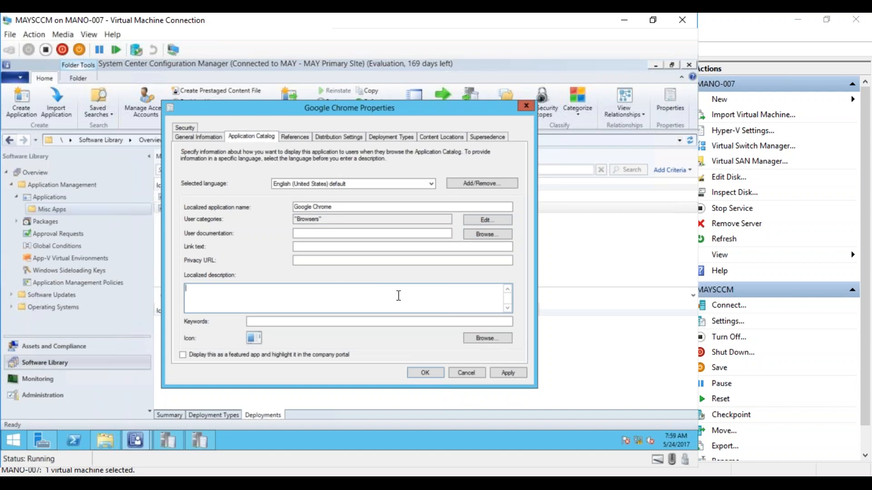
text(Chrome is an internet browser from Google)
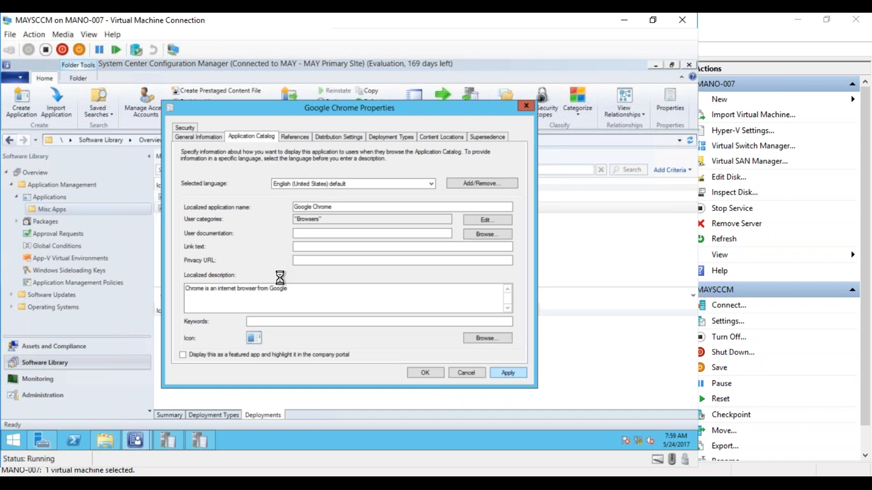
click(426, 372)
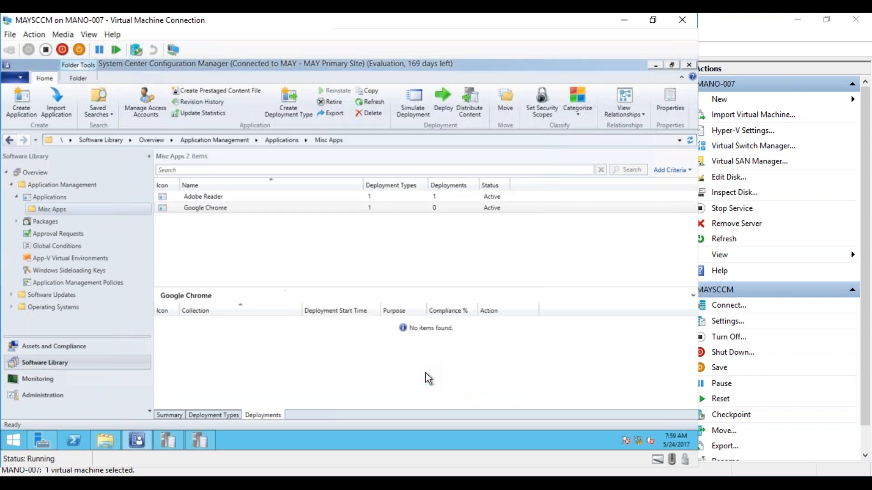
Start a deployment of the Google Chrome application and target it at the All Users collection.
right_click(234, 213)
click(117, 337)
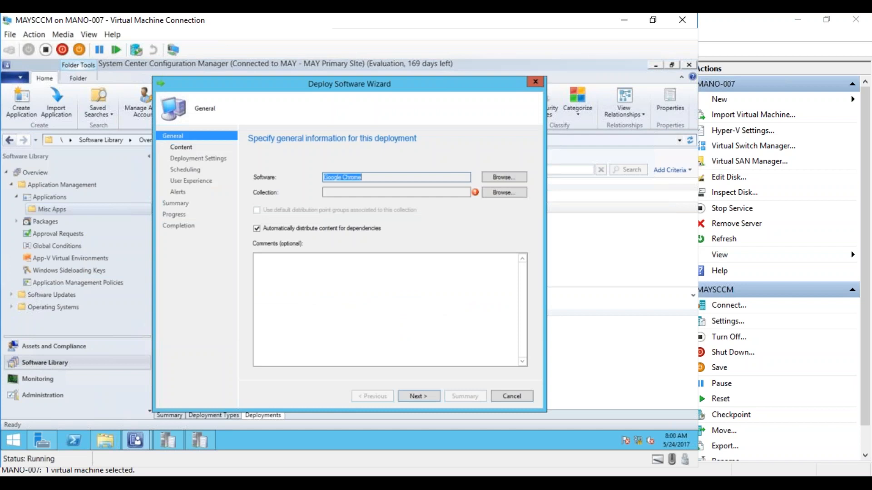
click(508, 193)
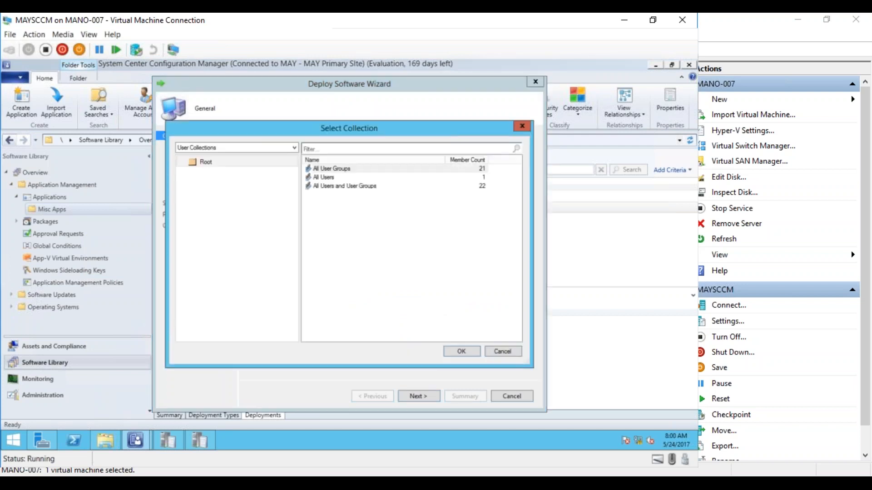
click(340, 178)
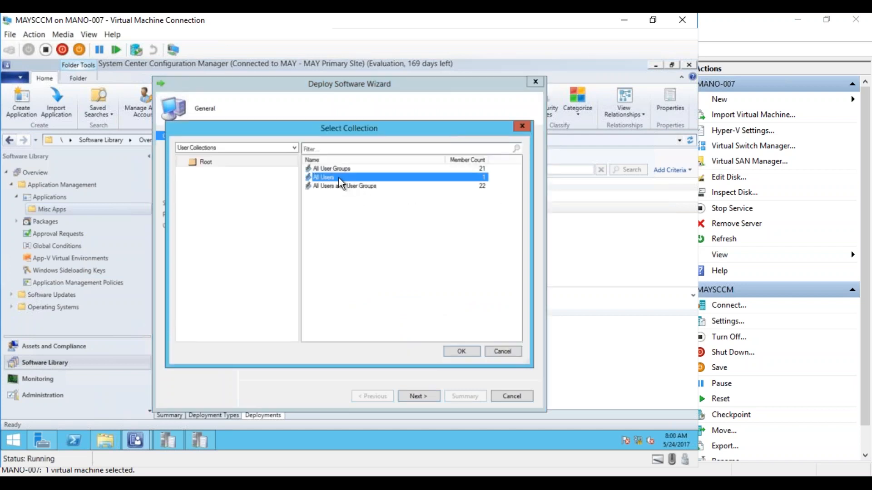
click(459, 350)
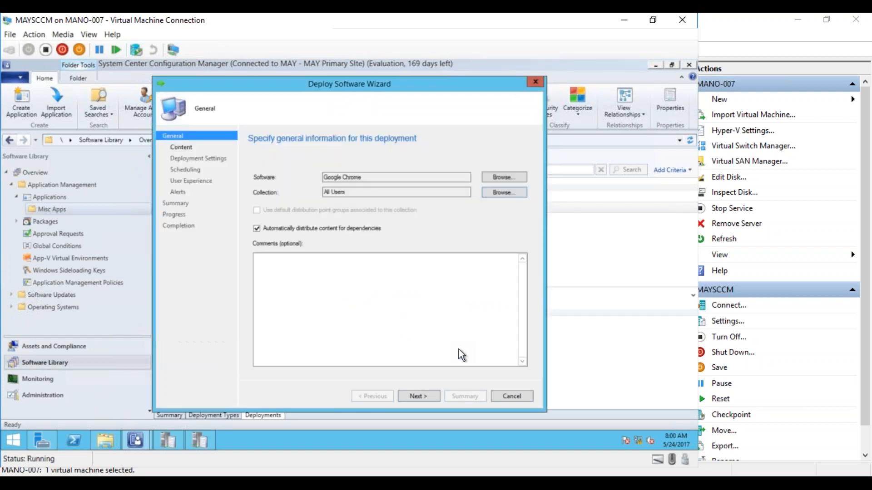
click(423, 396)
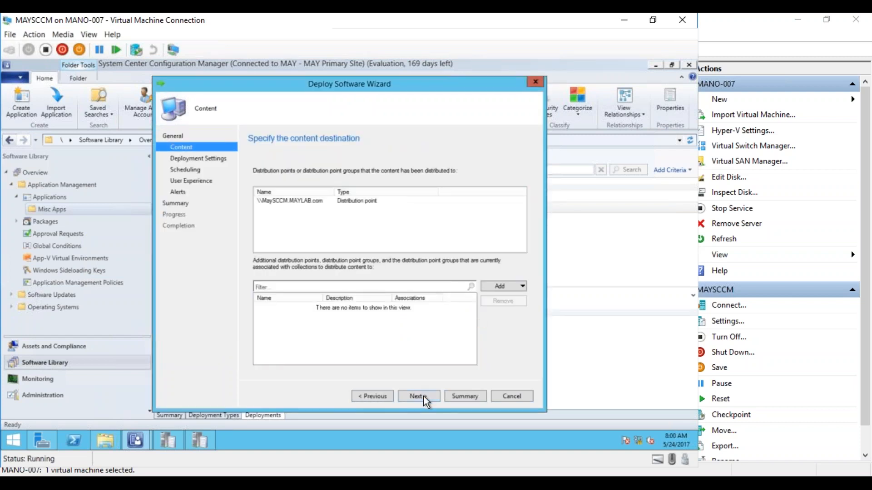
Keep the existing content destination and set the deployment action to Install with purpose Available, without requiring administrator approval.
click(423, 396)
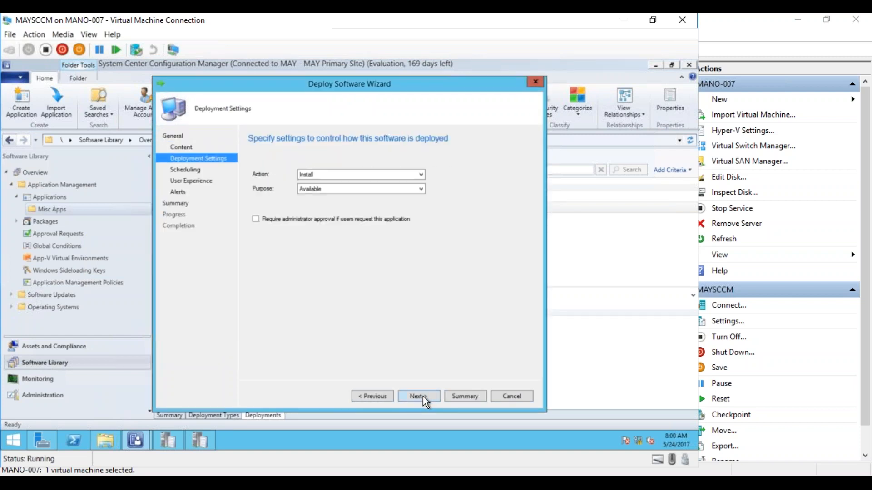
click(344, 190)
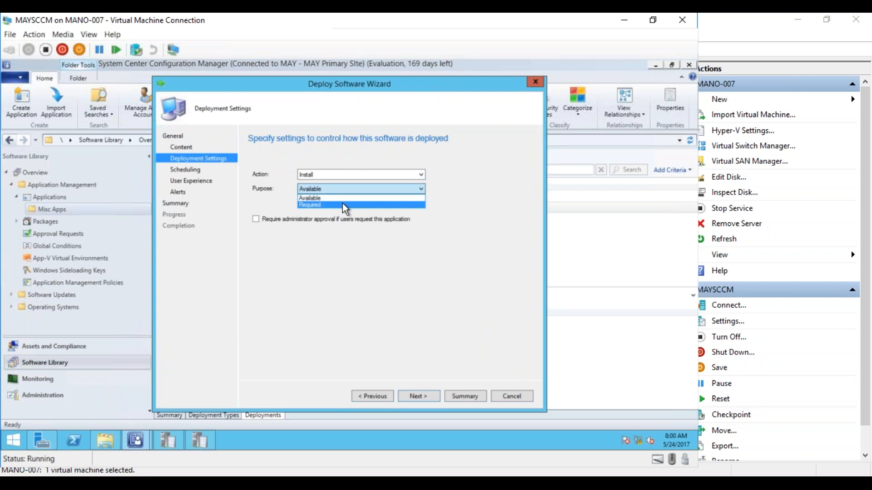
click(343, 198)
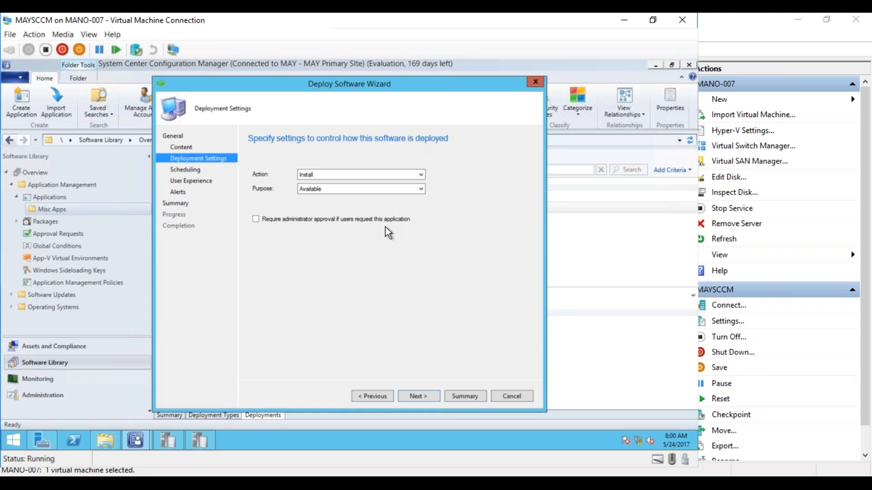
click(304, 226)
click(301, 220)
click(424, 398)
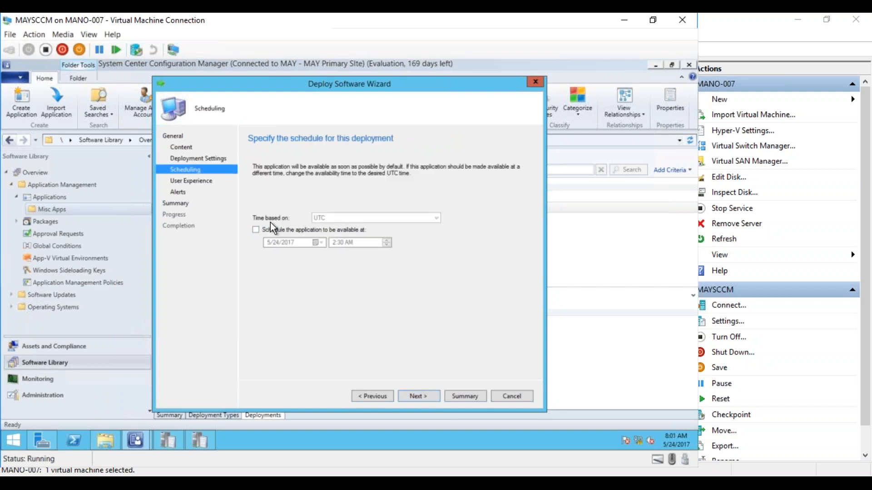
Schedule availability for 5/24/2017 2:30 AM UTC, keep the default user experience and alerts, and complete the Google Chrome deployment.
click(256, 230)
click(415, 398)
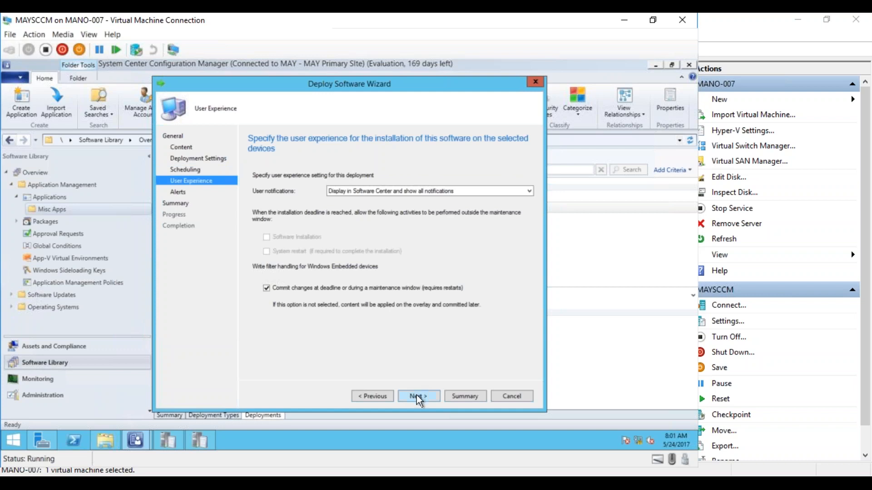
click(418, 399)
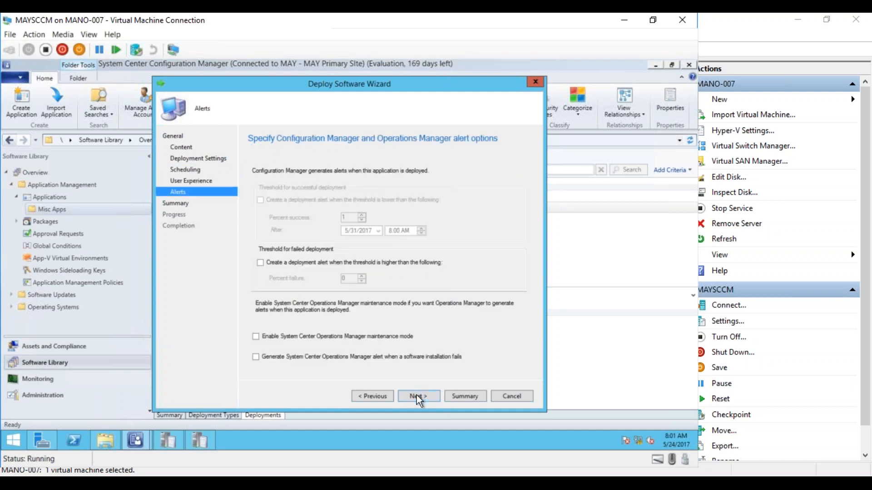
click(417, 396)
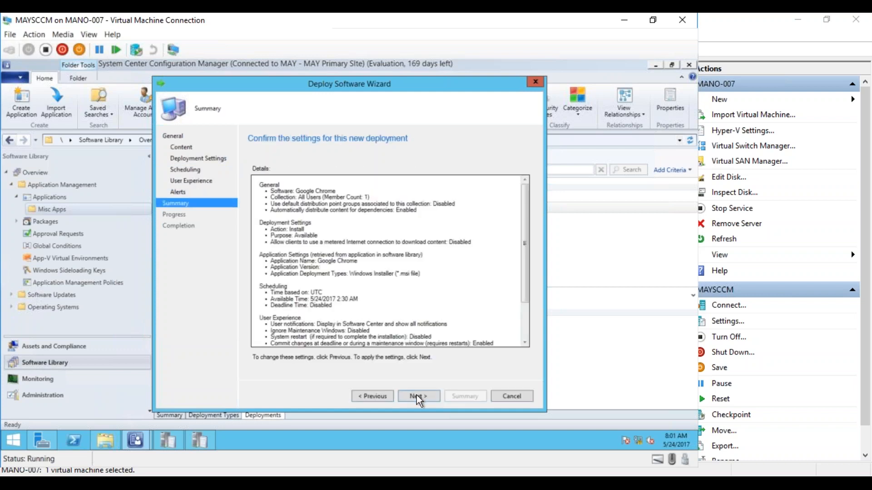
click(417, 396)
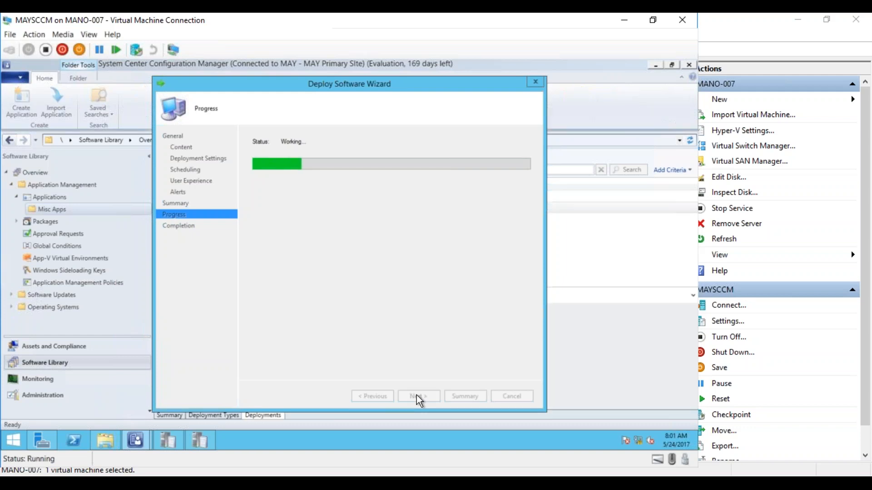
click(508, 399)
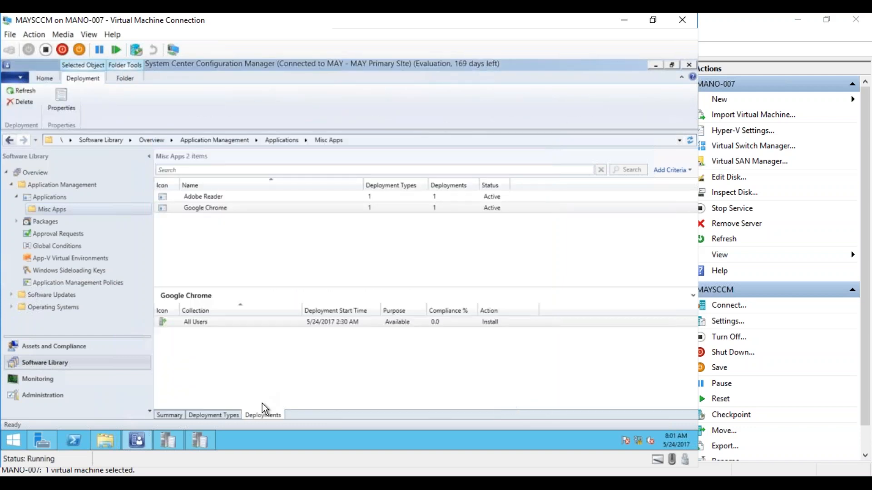
Switch to the MAY_Test01 virtual machine, then close and relaunch Software Center.
mouse_move(170, 483)
click(230, 439)
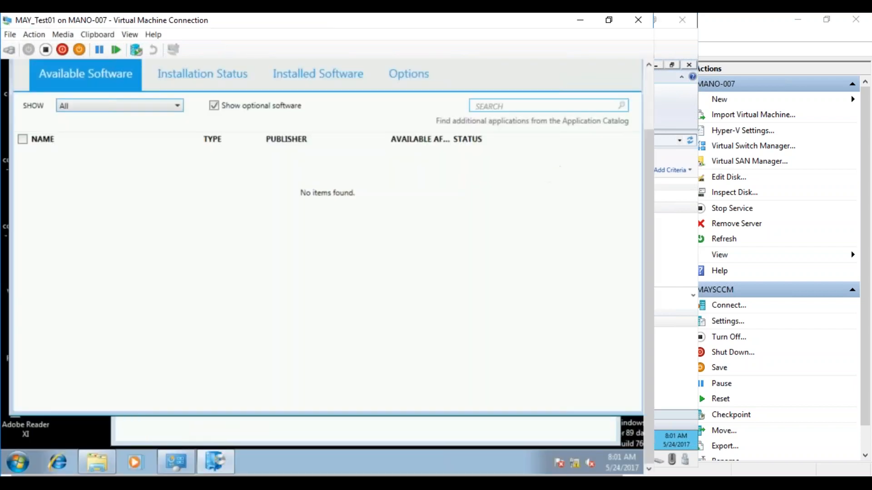
click(648, 77)
click(630, 104)
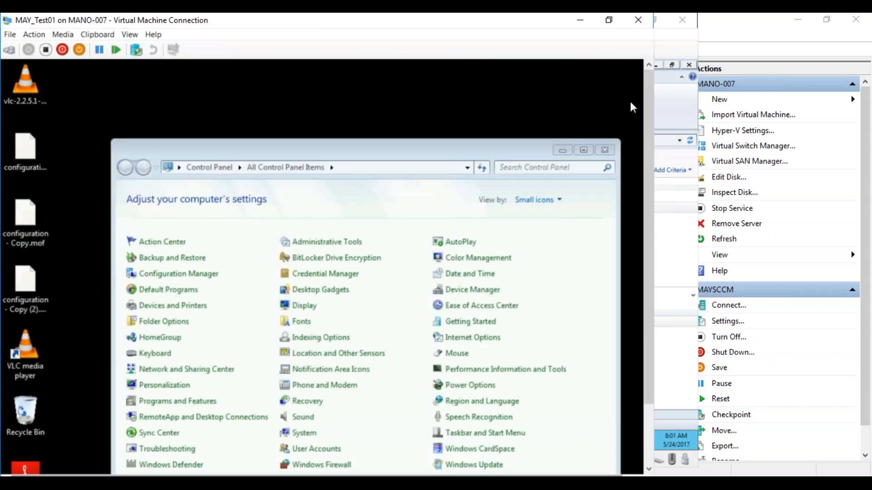
drag(645, 111, 645, 170)
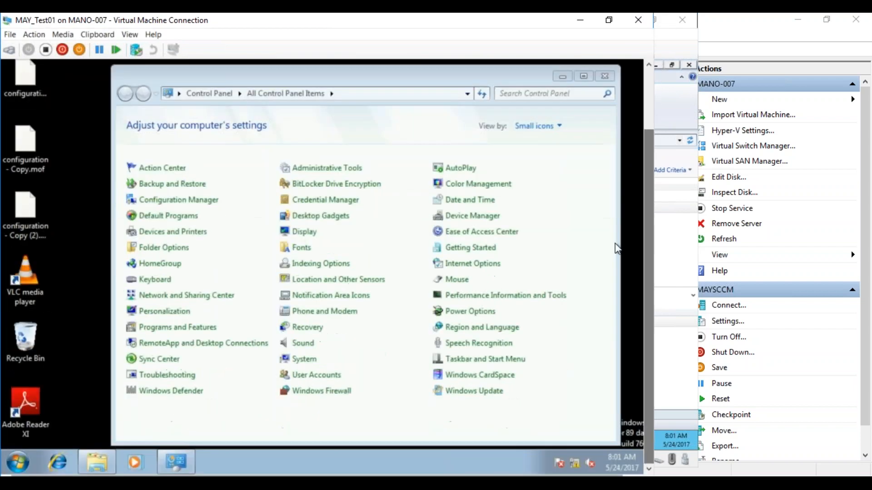
click(13, 455)
click(60, 285)
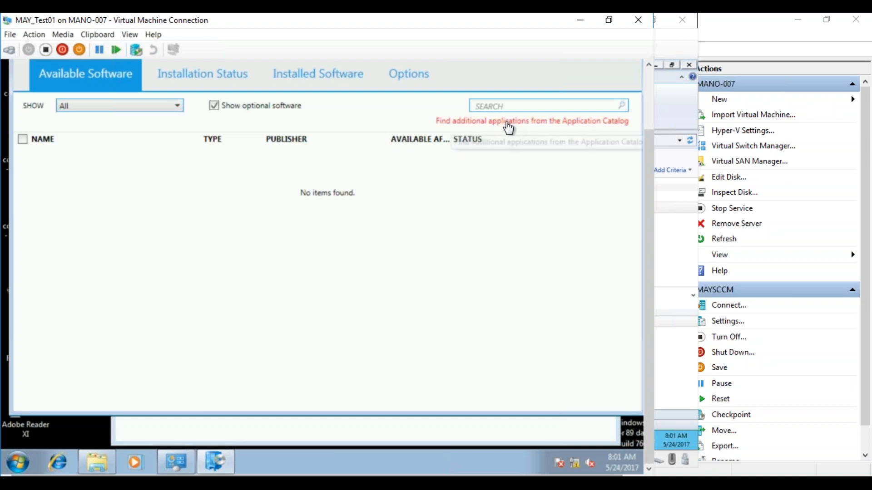
Open the Application Catalog website from Software Center and postpone the Internet Explorer 8 setup.
click(508, 129)
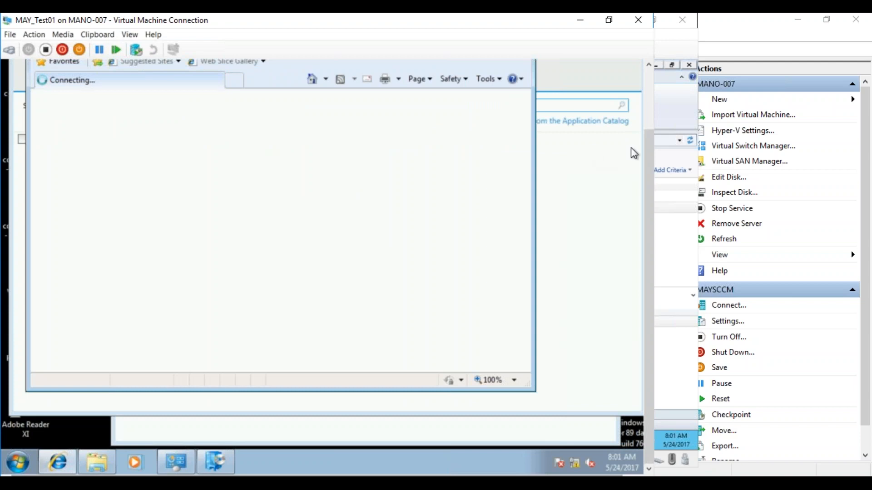
drag(647, 150, 639, 103)
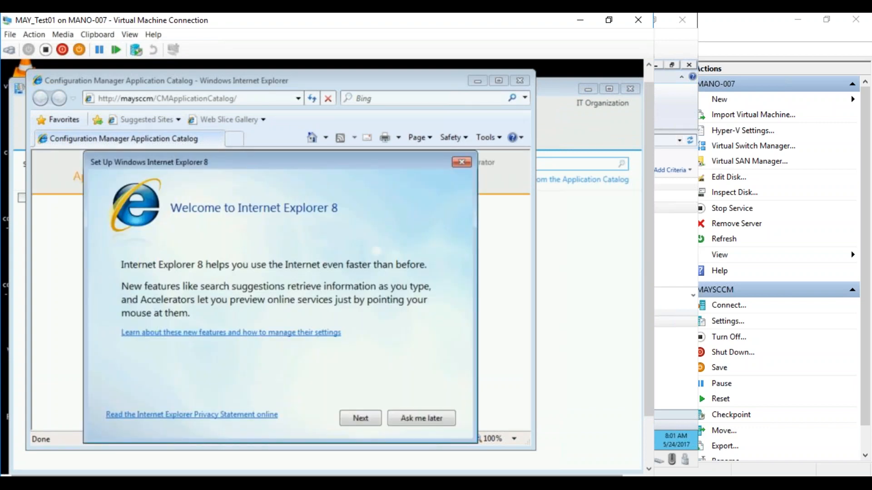
click(418, 421)
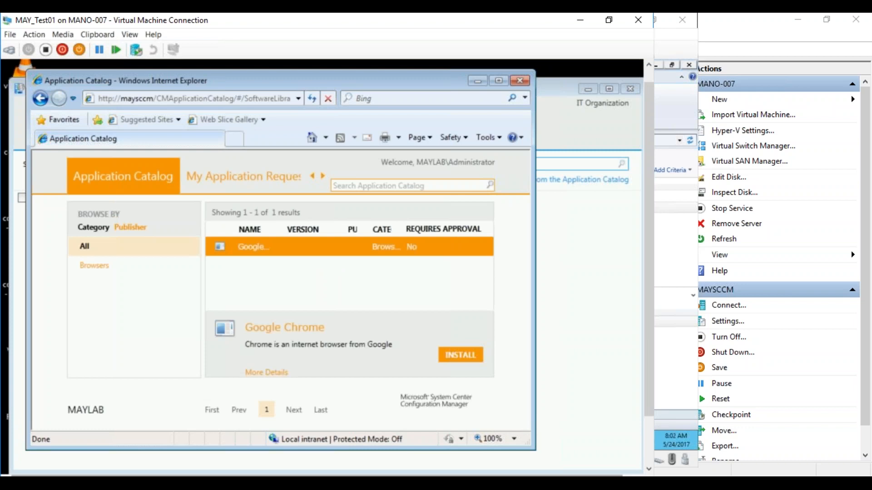
Filter the Application Catalog by the Browsers category and maximize the browser window.
click(96, 270)
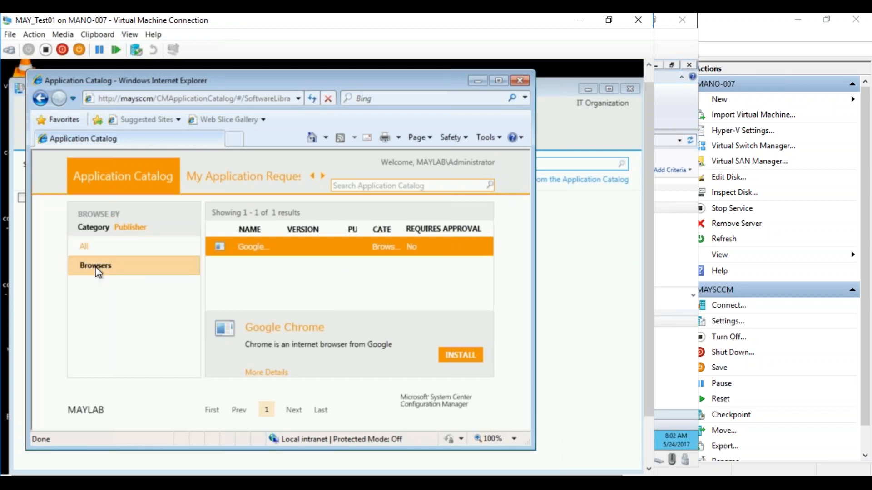
click(499, 80)
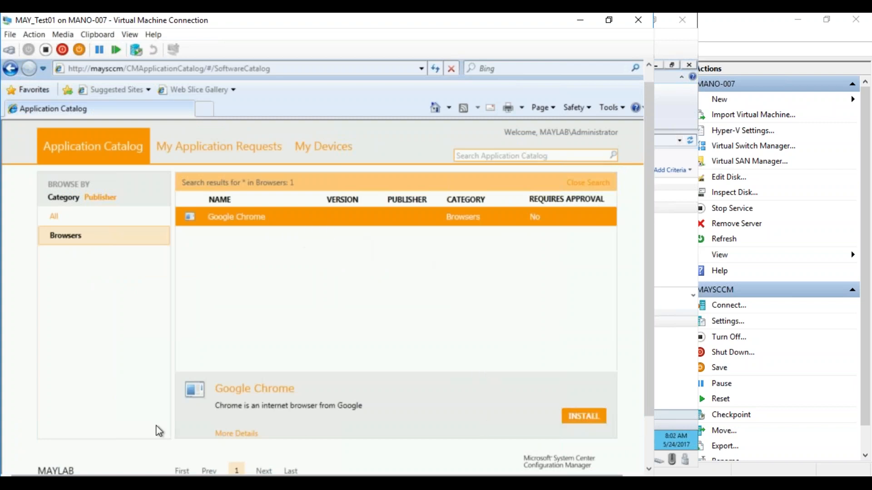
drag(649, 147, 645, 217)
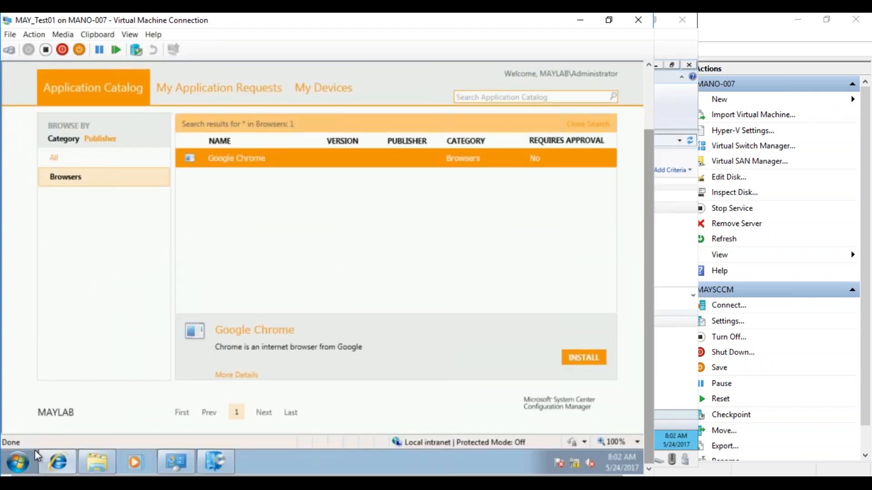
Check the client's list of all programs for an existing Google Chrome installation.
click(20, 456)
click(34, 408)
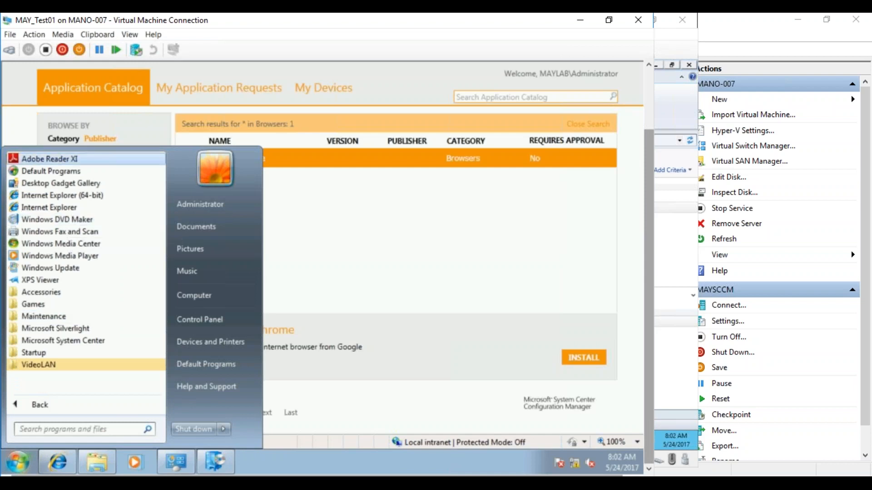
click(546, 342)
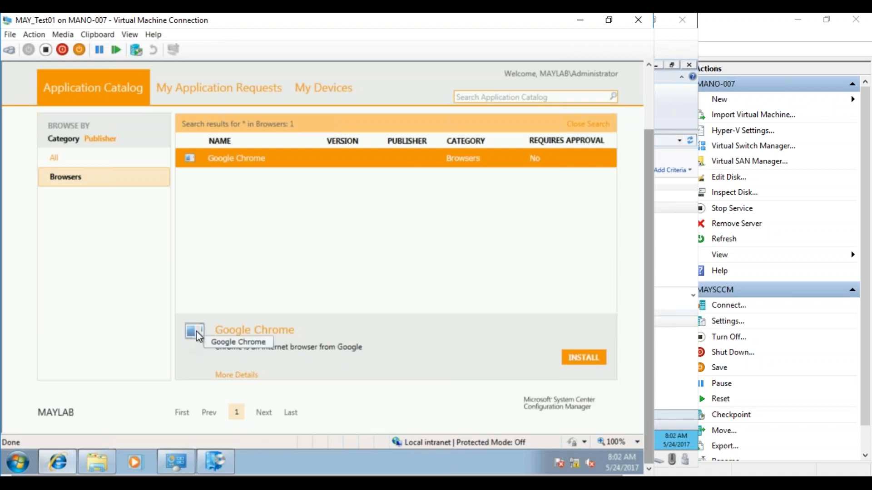
View Google Chrome's full details in the Application Catalog, including its description and additional information.
click(225, 376)
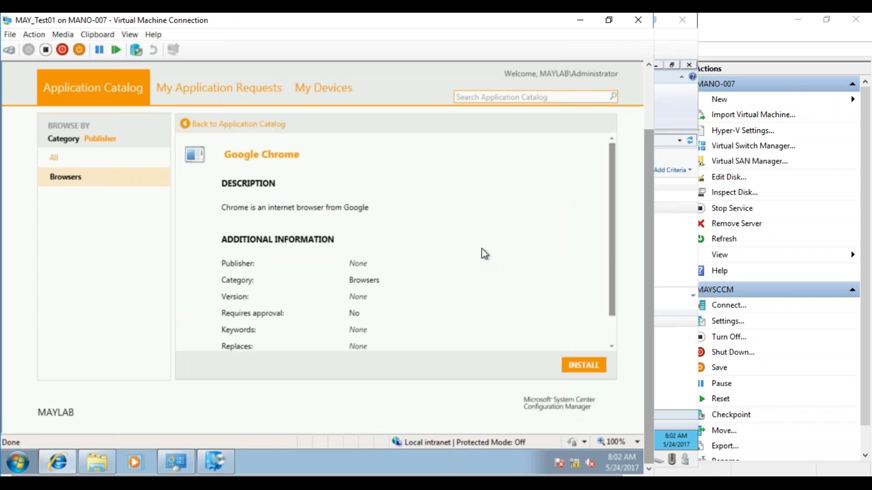
drag(612, 230, 612, 269)
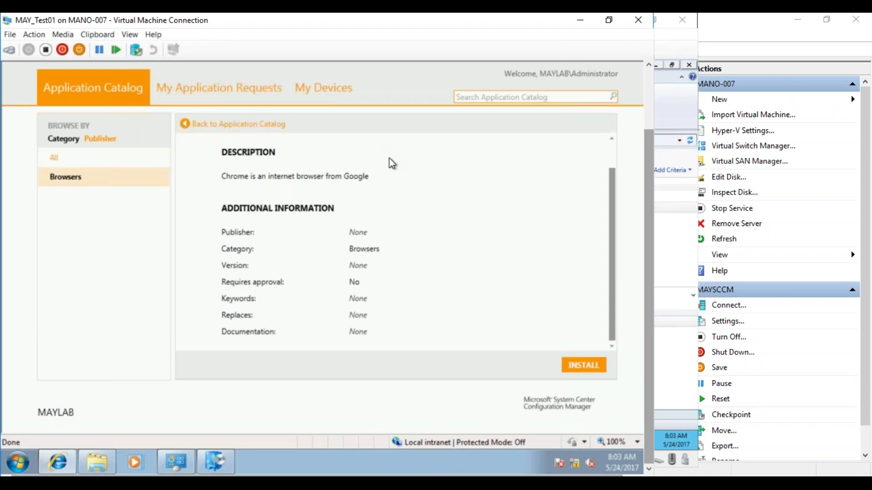
drag(611, 306, 609, 256)
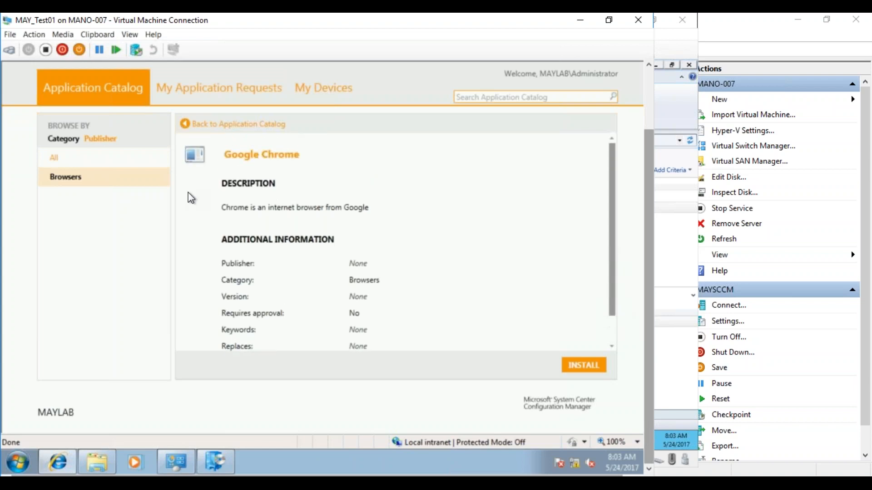
Return to the Browsers category listing and install Google Chrome from the Application Catalog, confirming the installation.
click(93, 177)
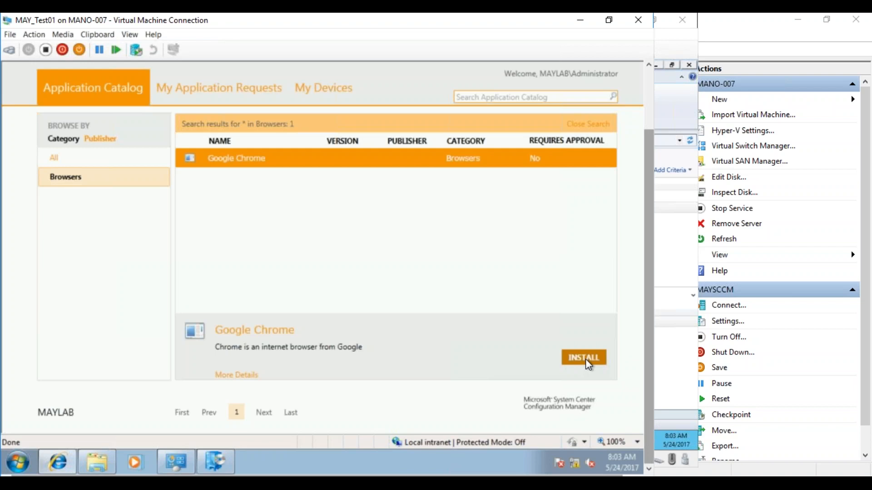
click(584, 359)
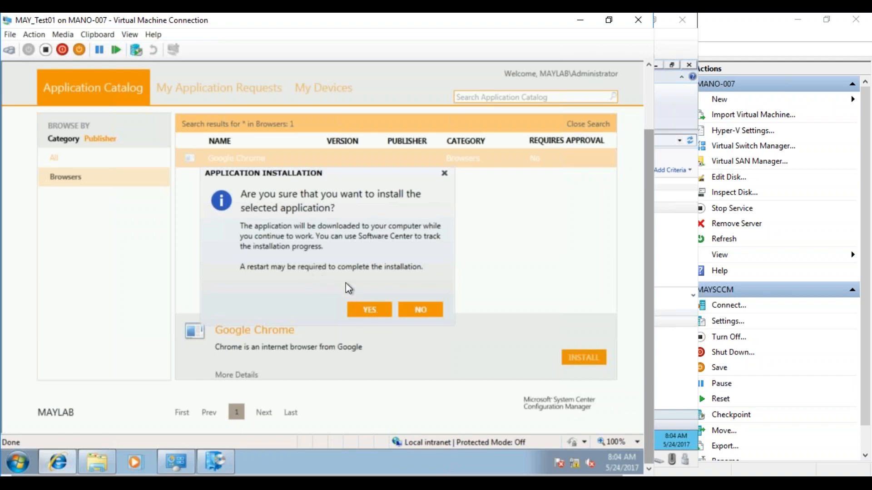
click(363, 310)
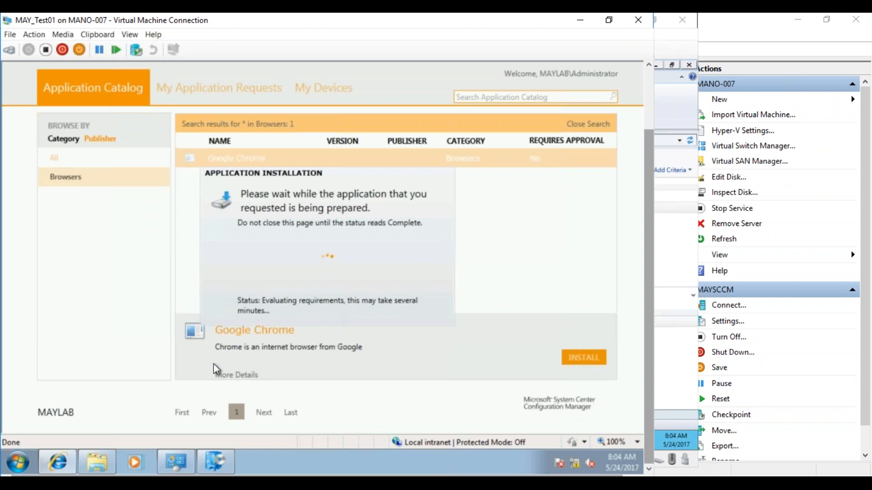
Look through the Logs folder in the Maysccm sms_may network share for application logs, and close the folder window.
click(94, 466)
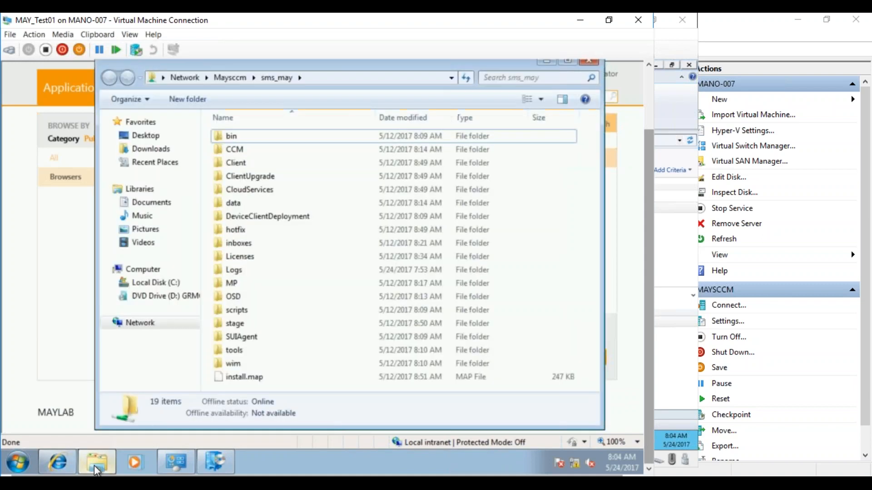
double_click(233, 270)
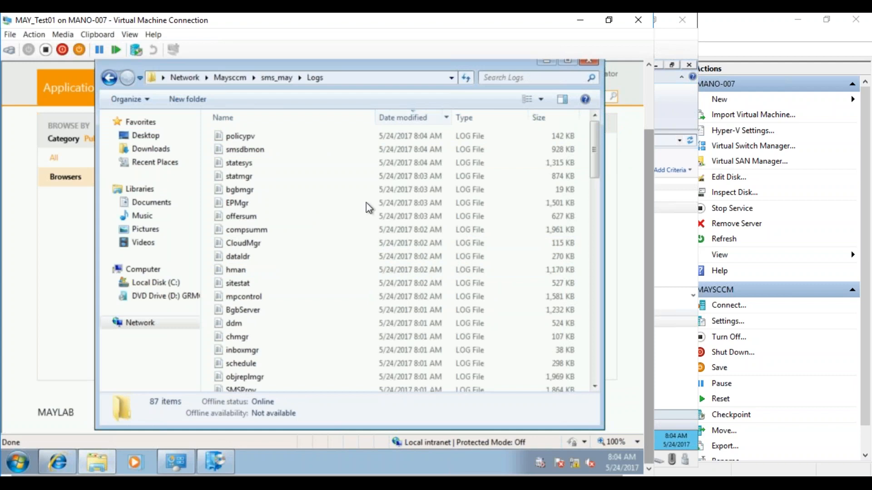
mouse_move(218, 462)
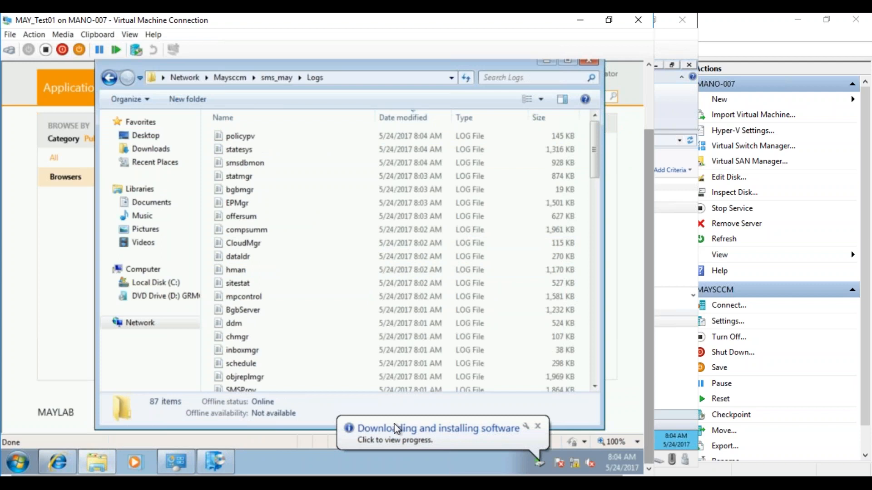
click(400, 119)
click(400, 119)
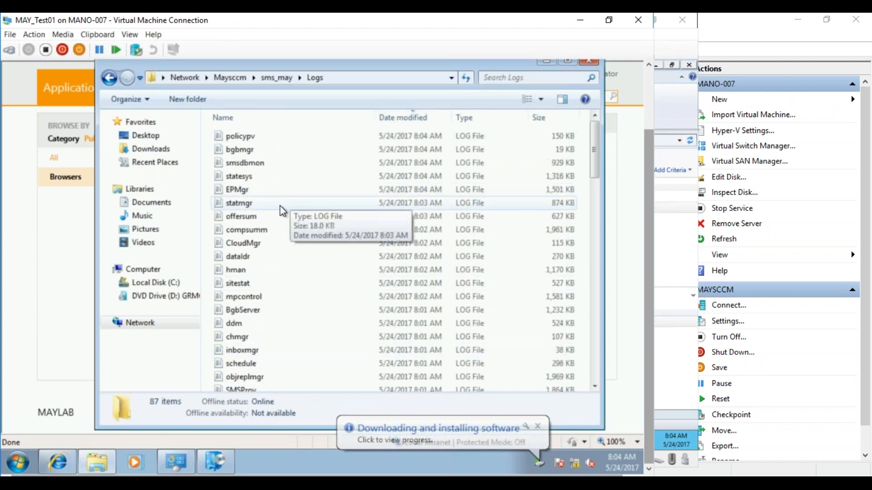
click(244, 177)
scroll(248, 183, down, 10)
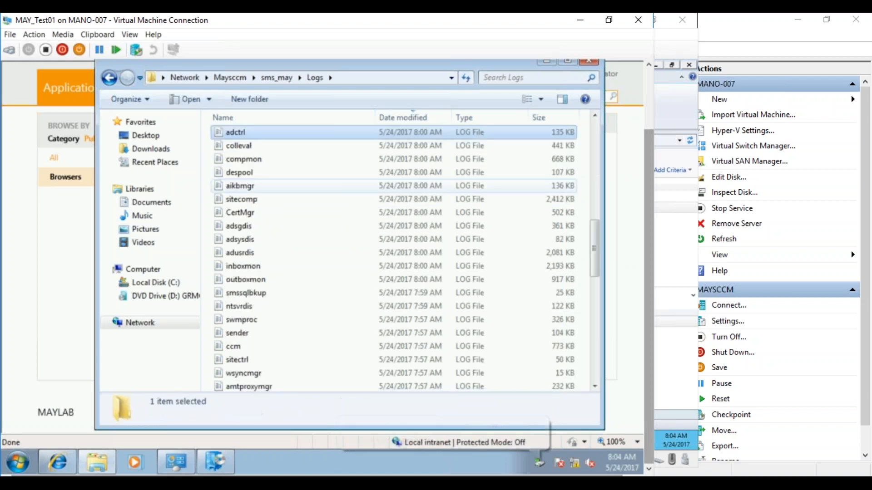
click(242, 146)
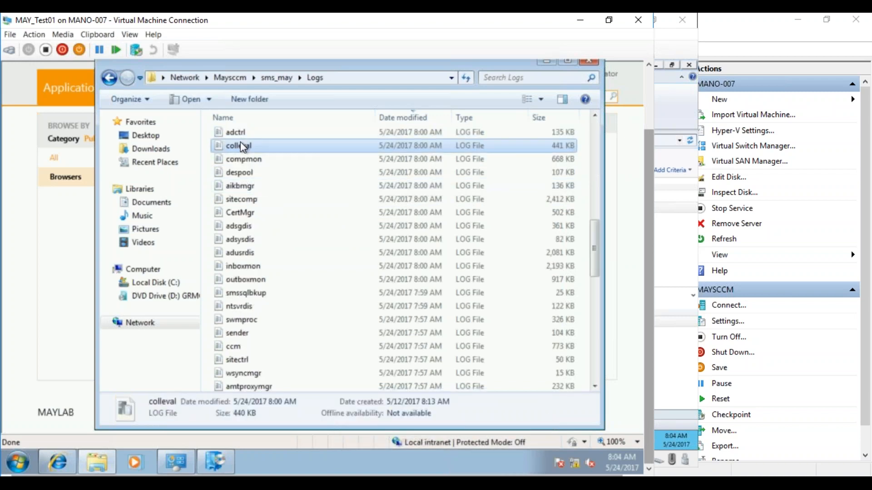
key(a)
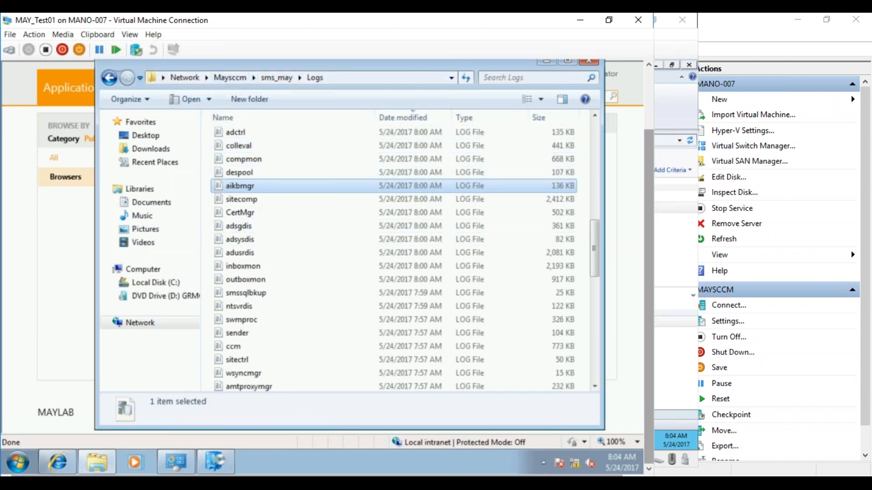
click(590, 62)
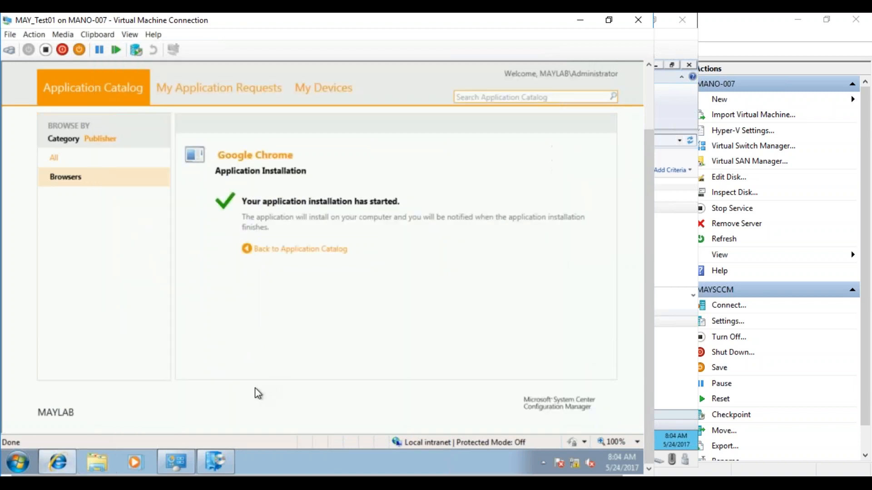
Open the client's local log folder C:\Windows\CCM\Logs in a new file browser window.
click(93, 462)
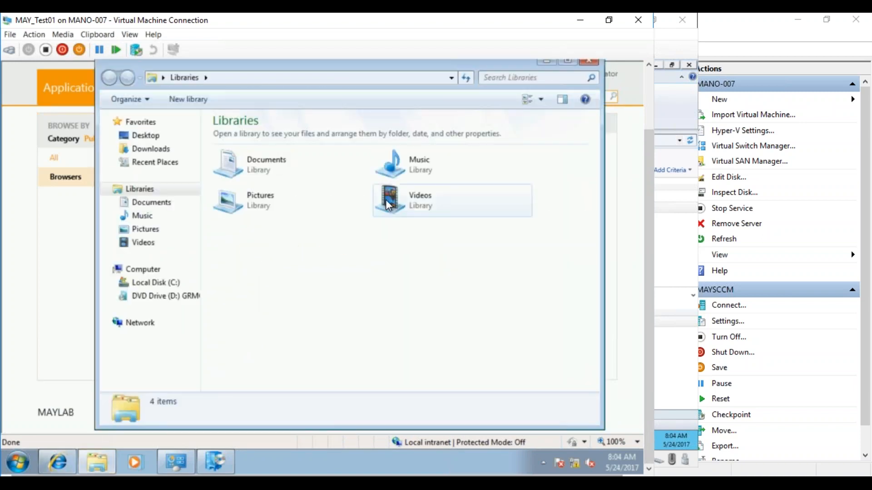
click(165, 283)
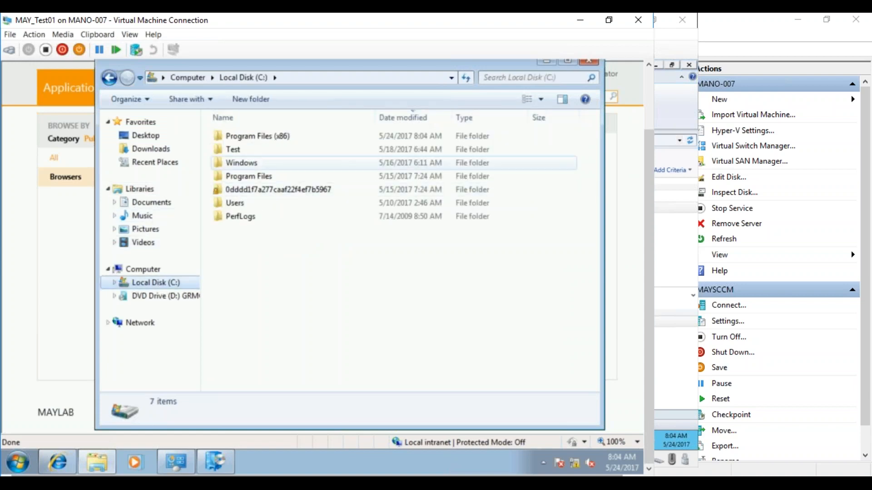
click(249, 177)
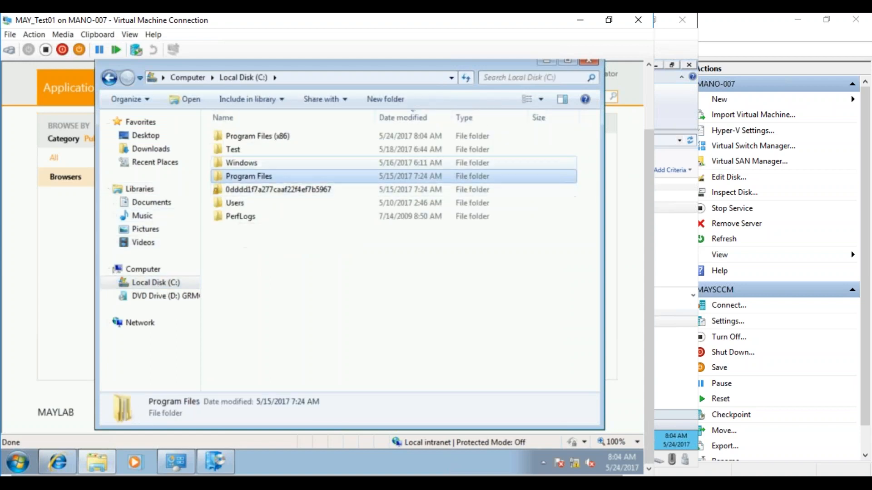
click(241, 163)
double_click(241, 163)
click(242, 202)
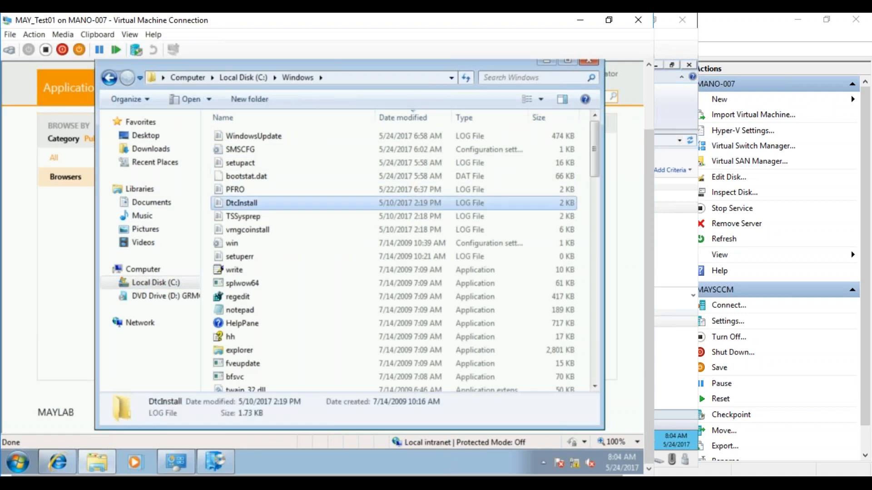
scroll(241, 226, down, 10)
click(242, 225)
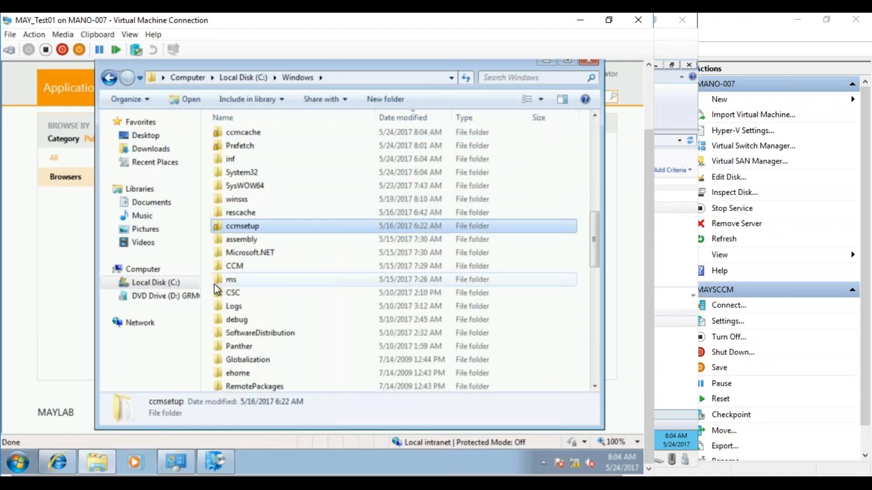
double_click(230, 267)
double_click(241, 188)
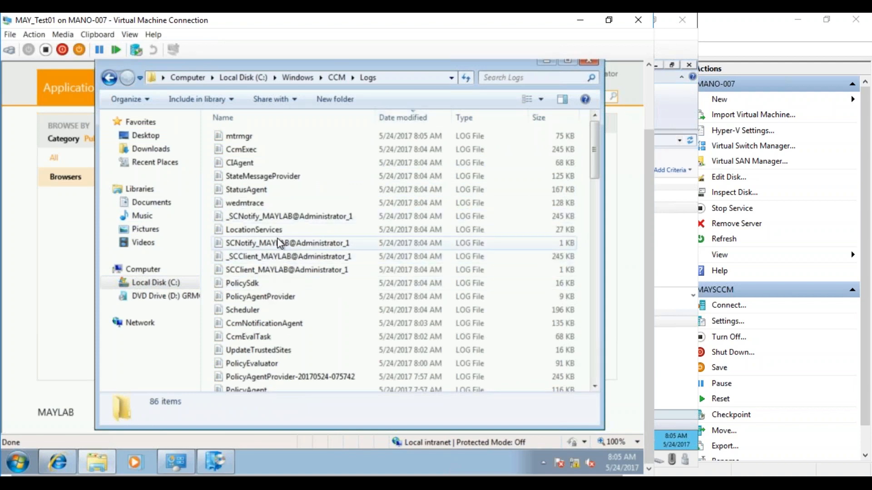
Open the AppDiscovery log and examine the detection entries for the Google Chrome Windows Installer deployment type.
click(271, 164)
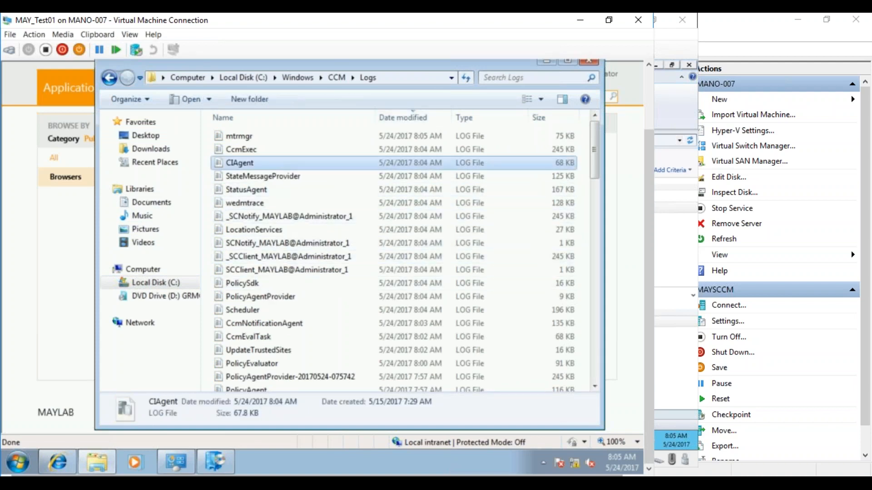
text(app)
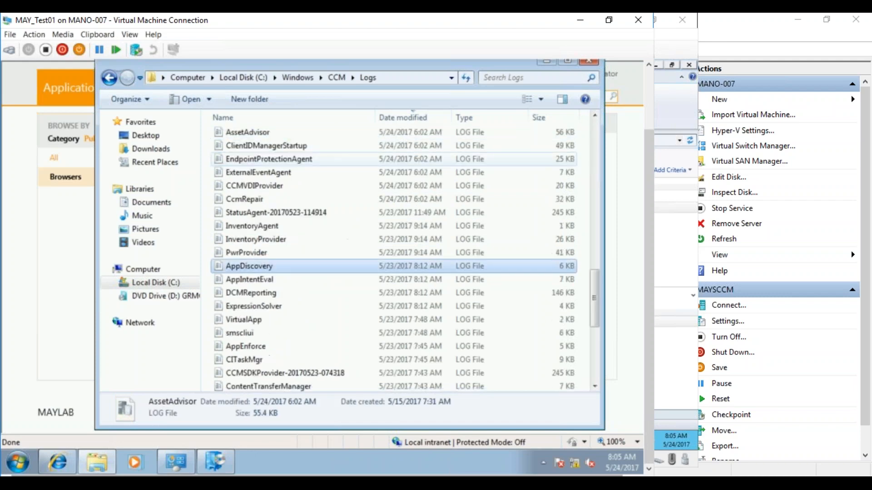
double_click(251, 267)
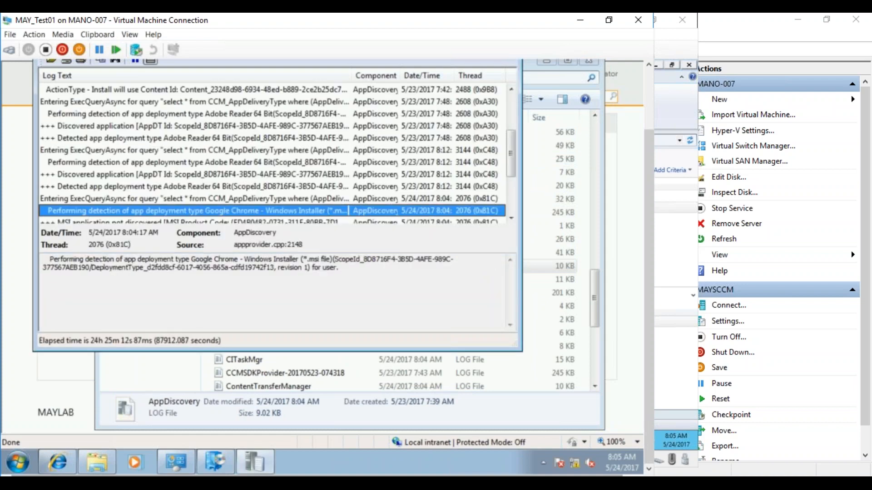
click(511, 218)
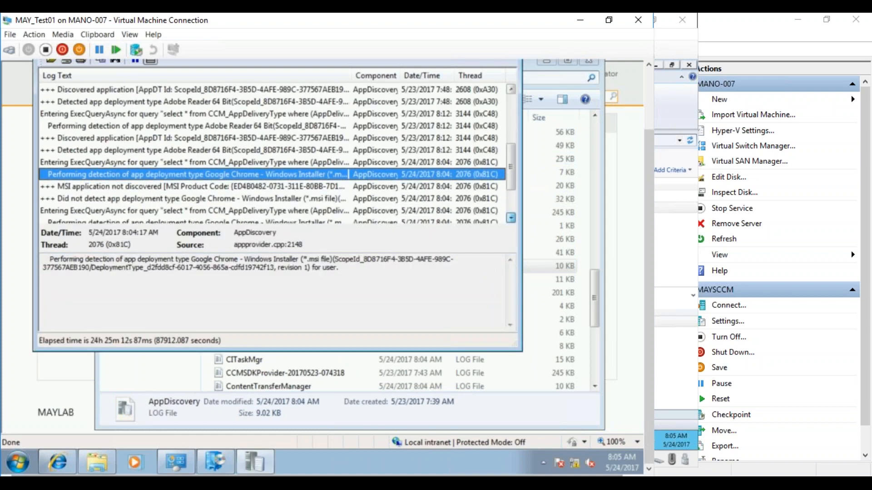
scroll(511, 219, down, 2)
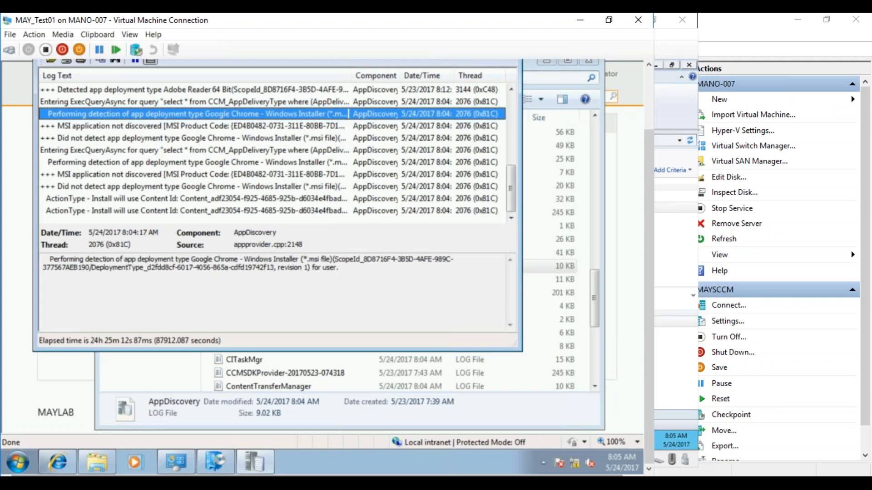
click(227, 138)
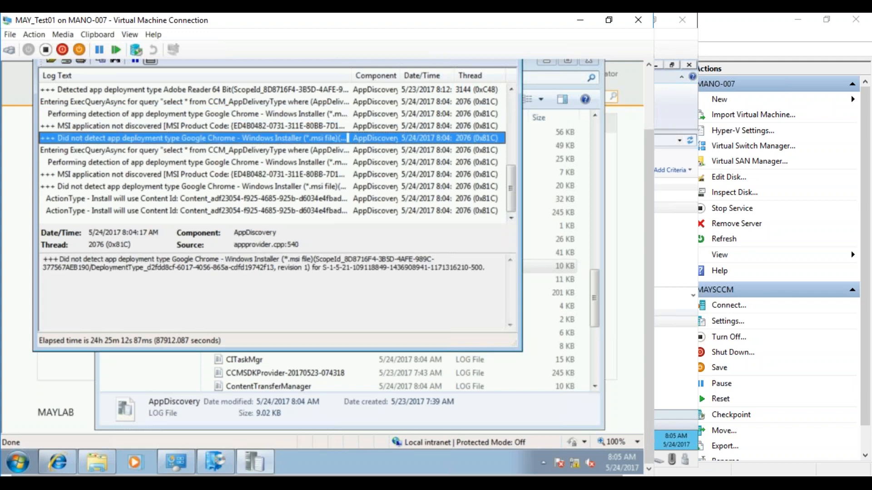
click(167, 151)
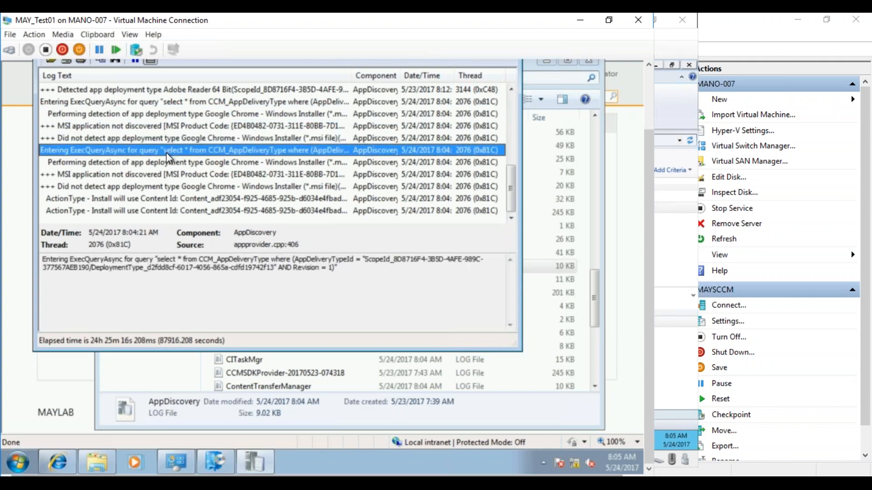
click(138, 186)
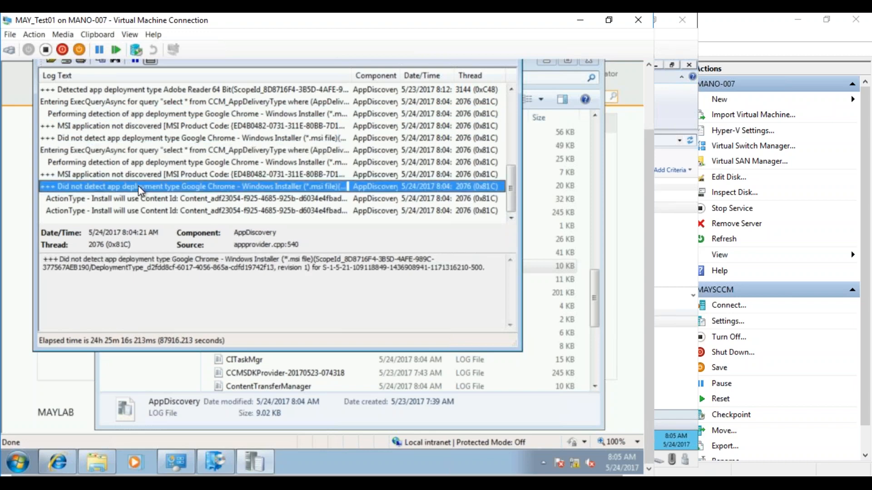
Sort the client's log files by name and open the AppEnforce log.
click(239, 361)
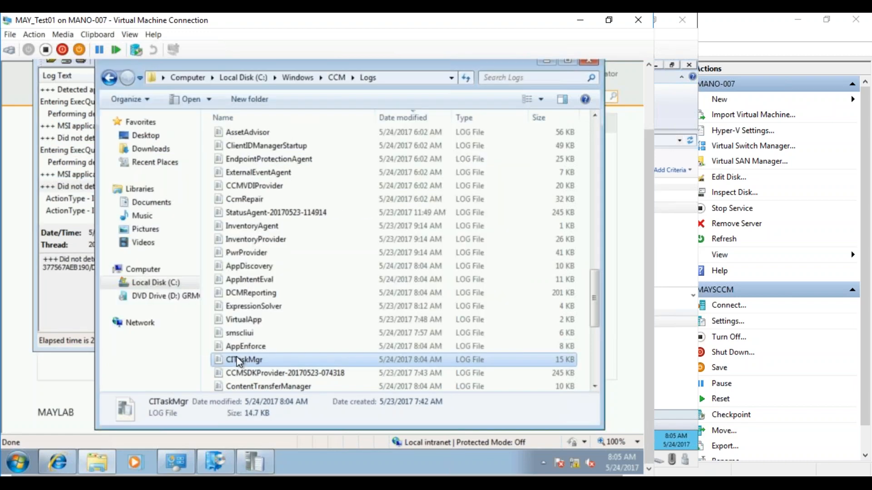
text(ap)
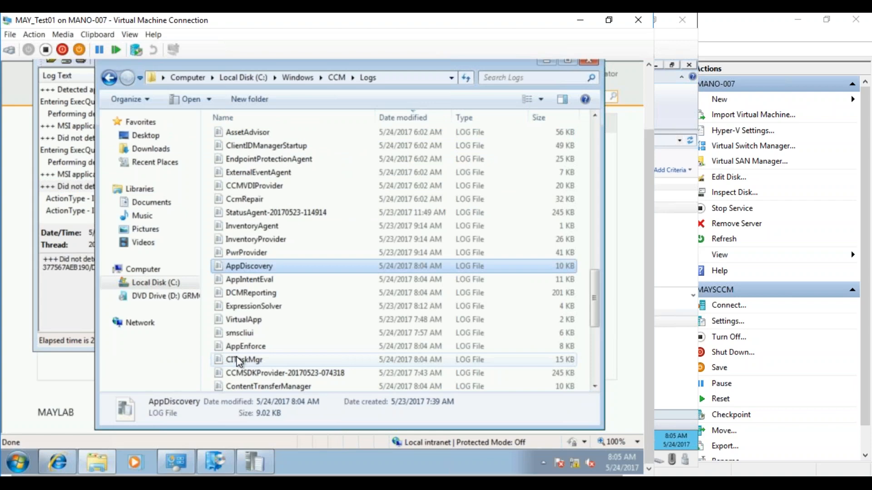
text(e)
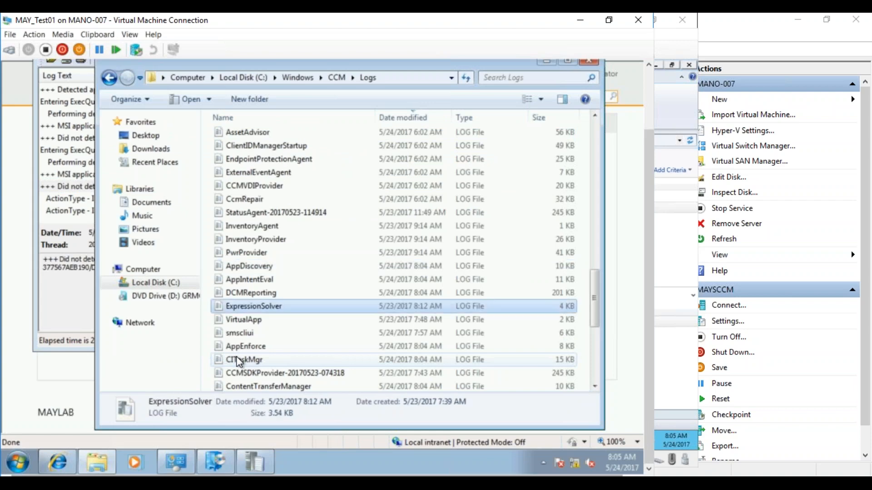
click(335, 115)
drag(595, 212, 592, 155)
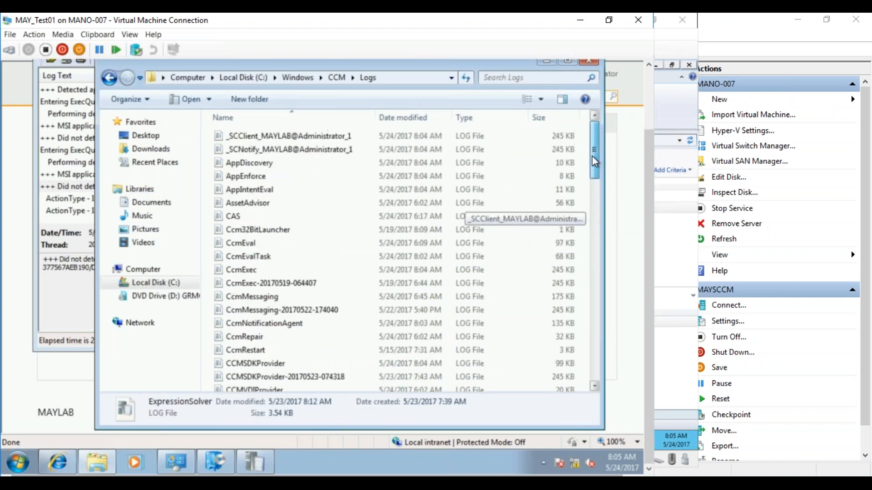
click(248, 177)
double_click(247, 177)
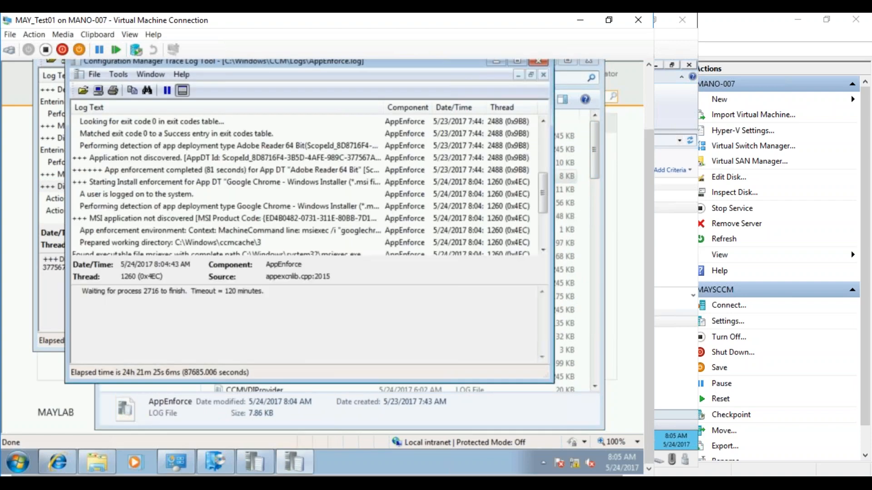
Examine the AppEnforce entries for the Google Chrome installation, from the working directory through the exit code to the final enforcement entries.
click(245, 206)
click(241, 242)
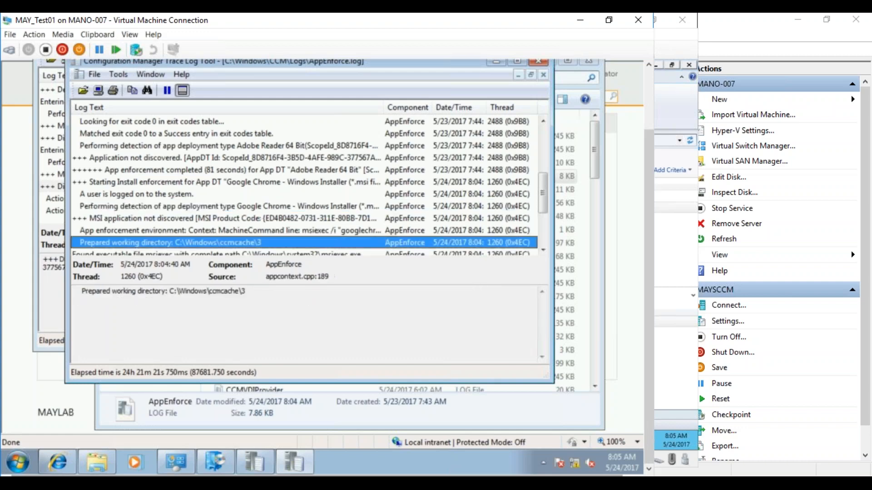
click(543, 240)
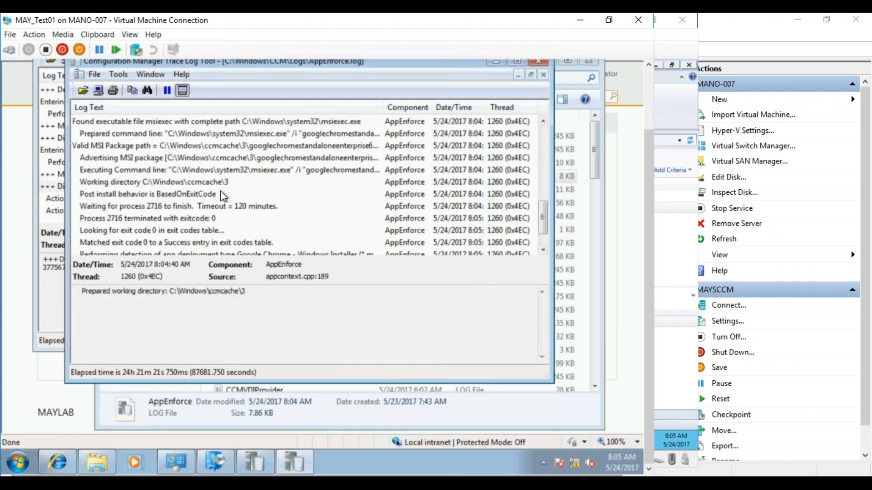
click(209, 218)
click(197, 230)
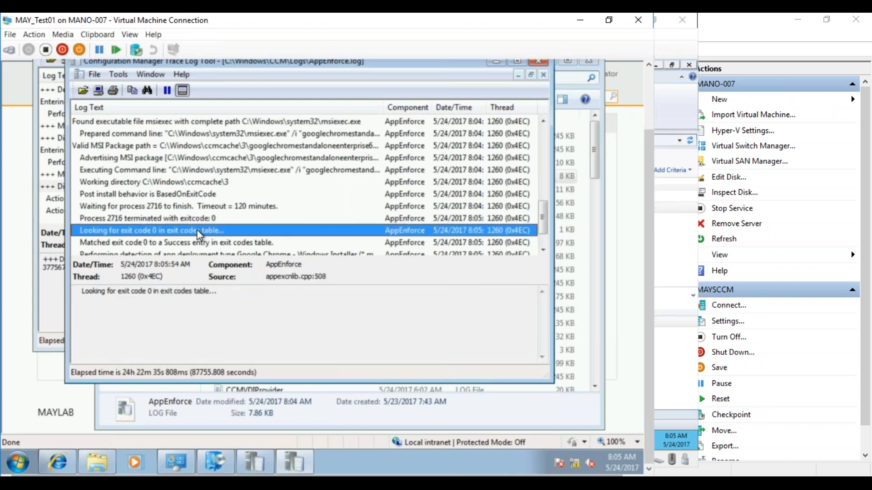
click(195, 243)
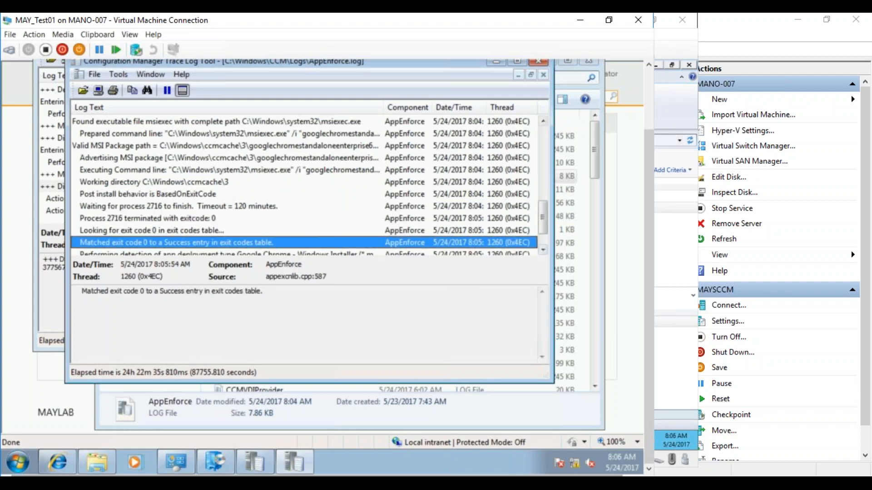
click(542, 249)
click(542, 249)
click(542, 249)
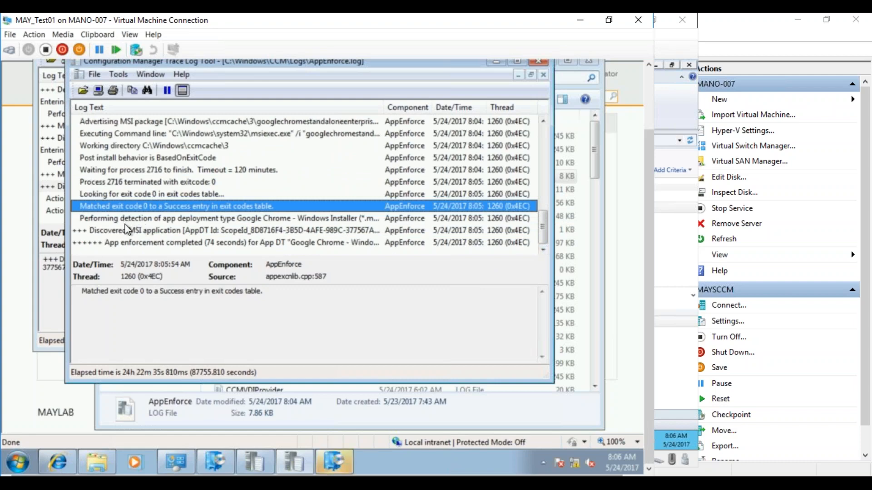
Read the AppEnforce detection, MSI discovery and enforcement completion entries, and check the client's Start menu for Google Chrome.
click(140, 219)
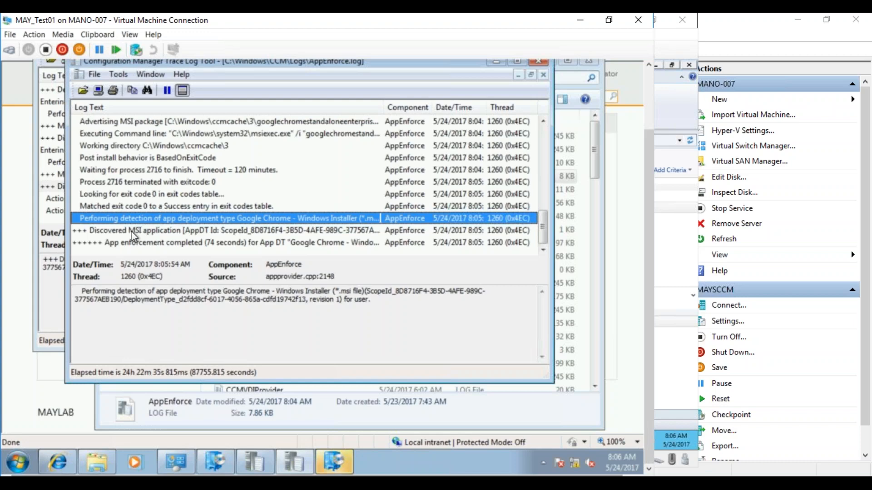
click(130, 230)
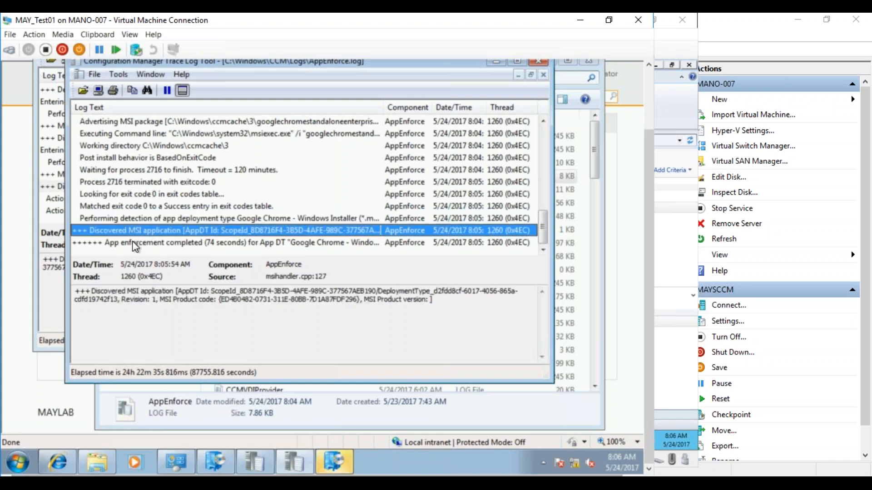
click(133, 244)
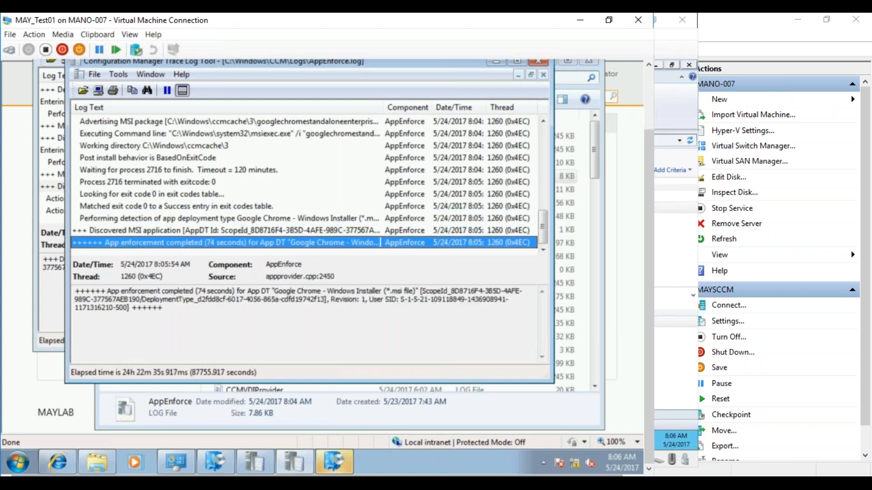
click(26, 454)
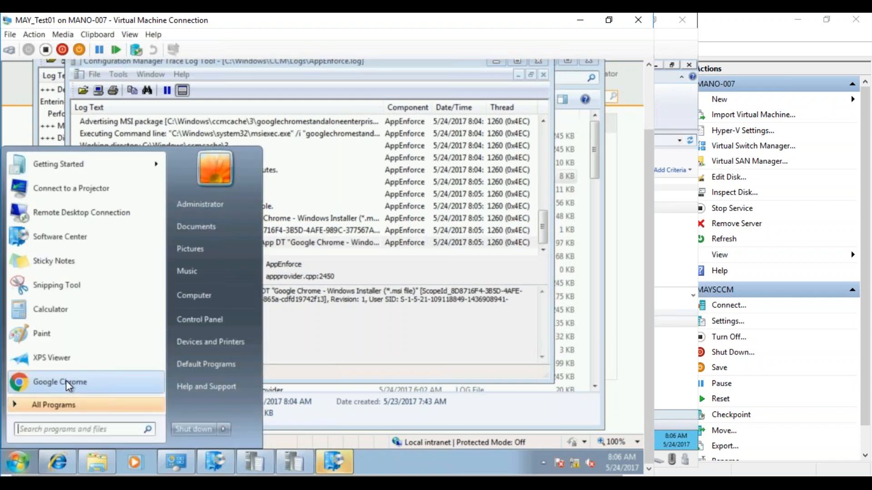
click(314, 340)
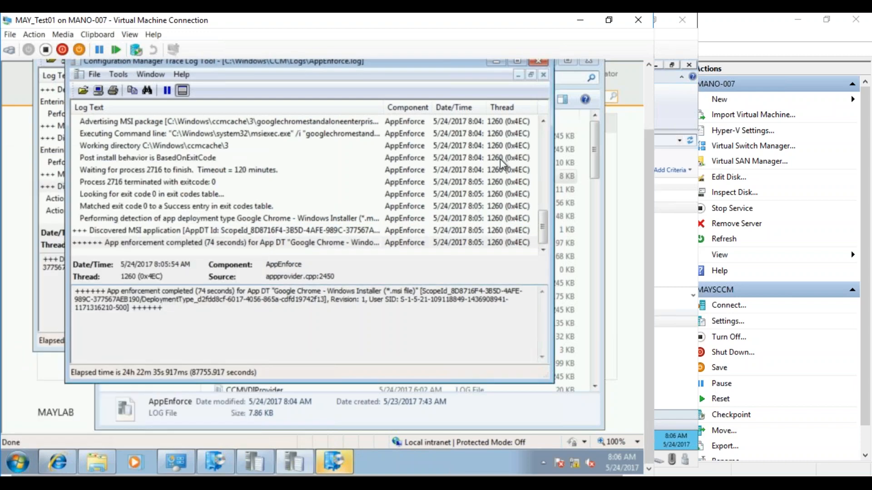
Close the client's log and folder windows and the Software Center notice, and show the catalog's Browsers category.
click(536, 67)
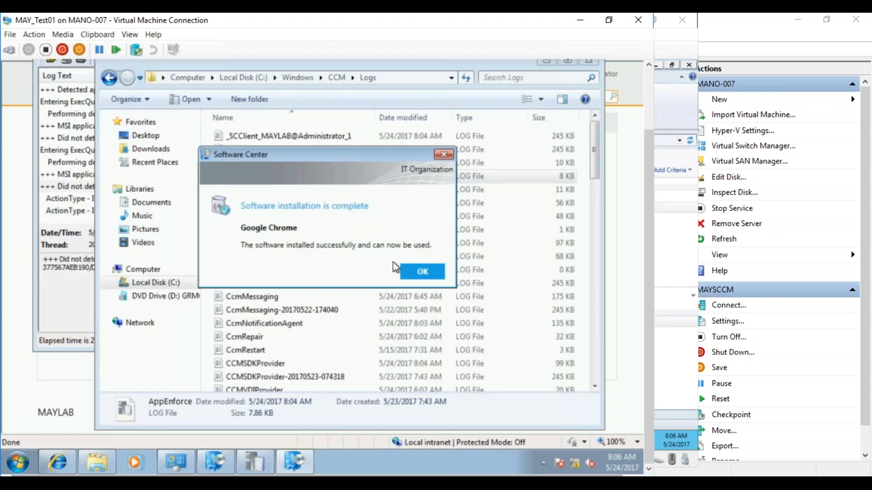
click(410, 273)
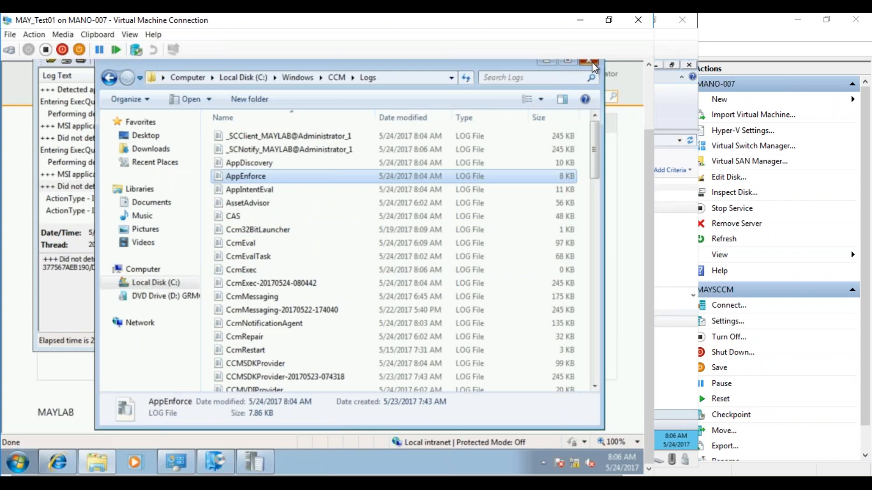
click(593, 64)
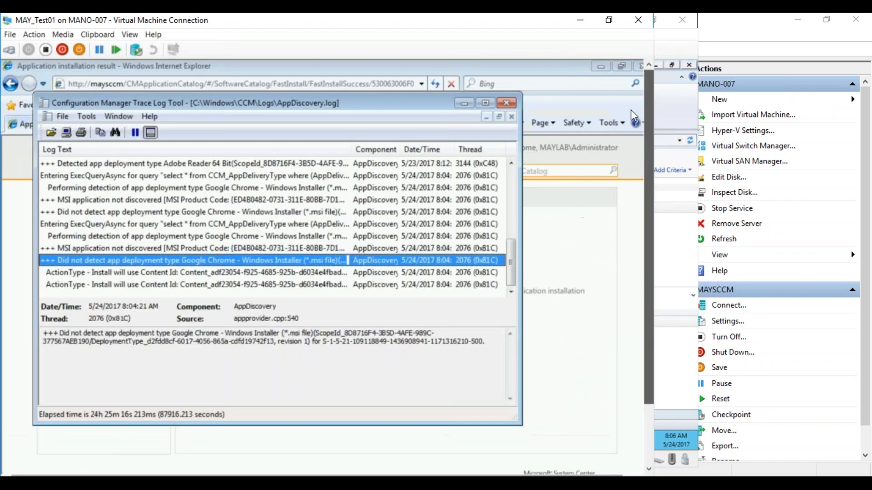
click(511, 103)
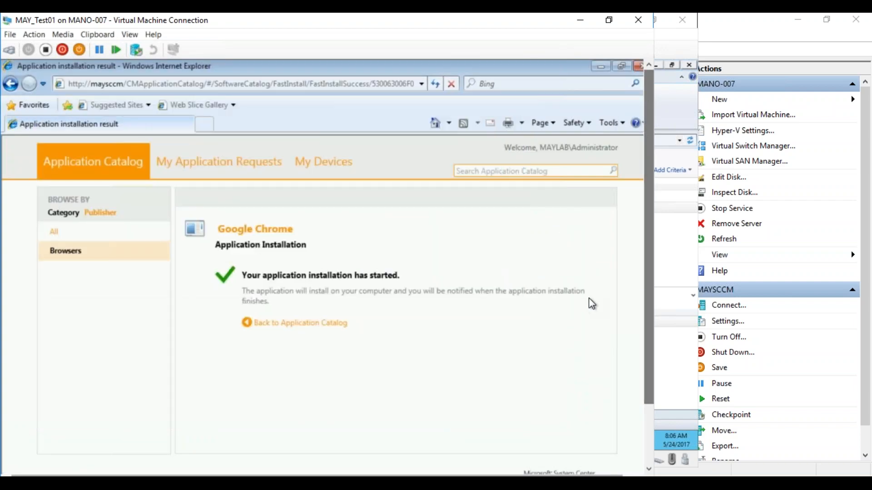
drag(647, 268, 647, 333)
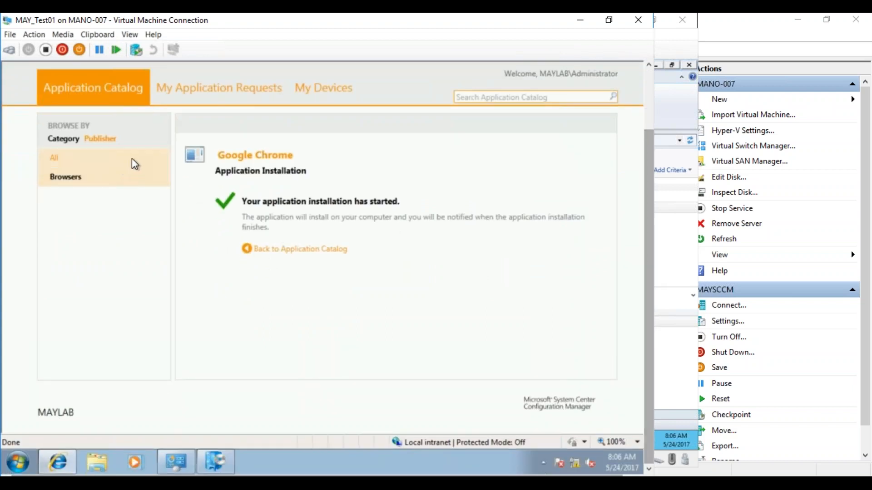
click(124, 176)
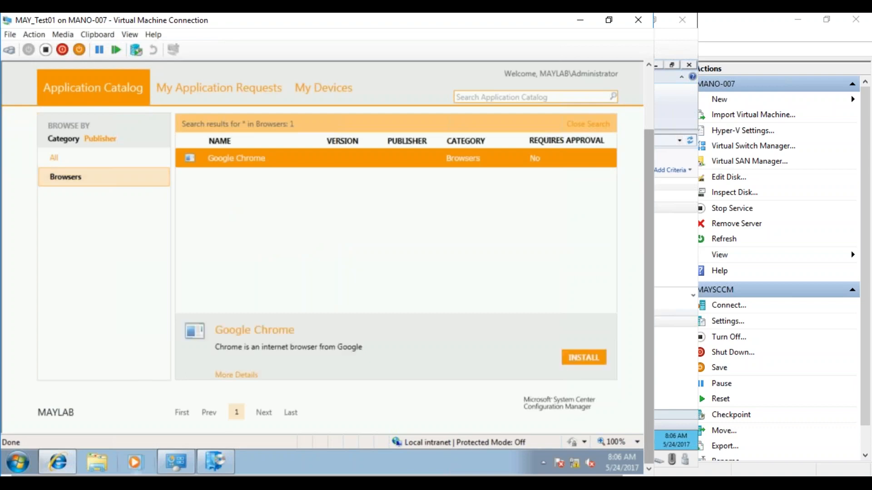
Switch to the MAYSCCM server and open the Application Catalog settings in Adobe Reader's properties.
mouse_move(218, 464)
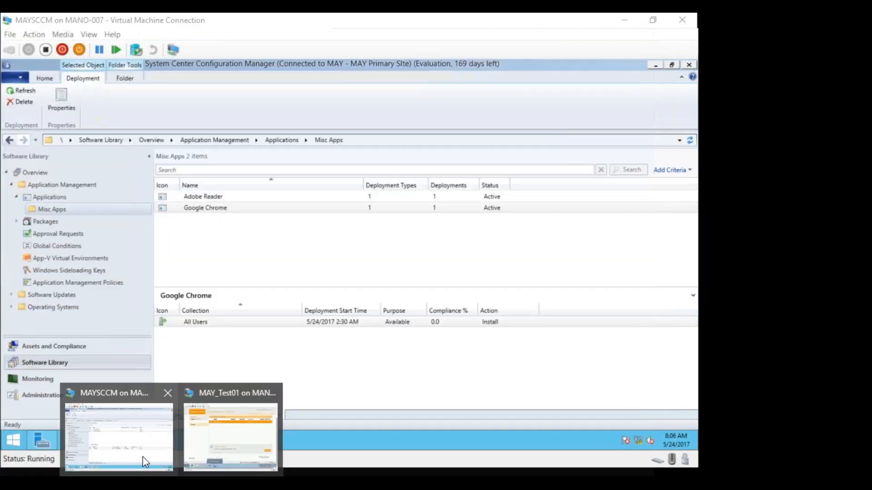
click(143, 457)
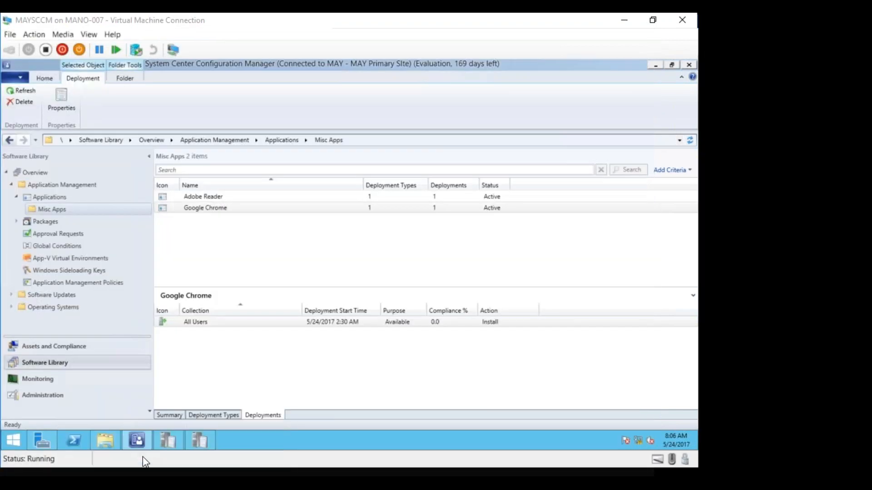
right_click(216, 197)
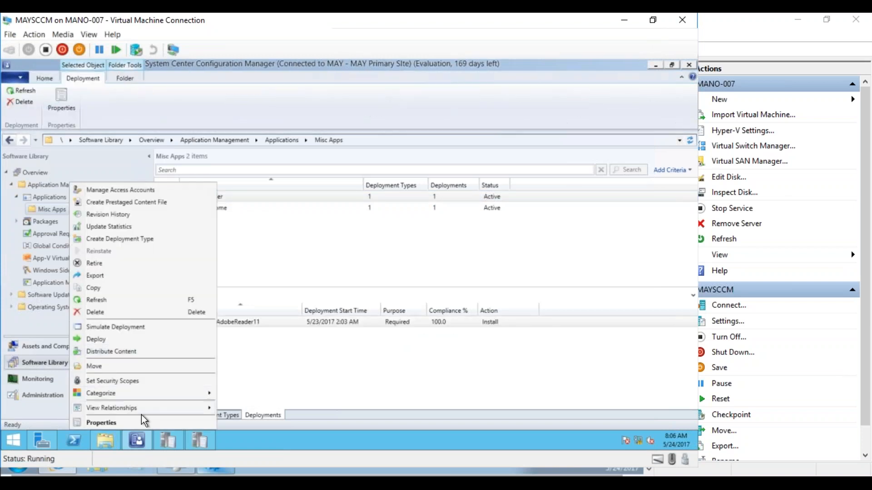
click(136, 420)
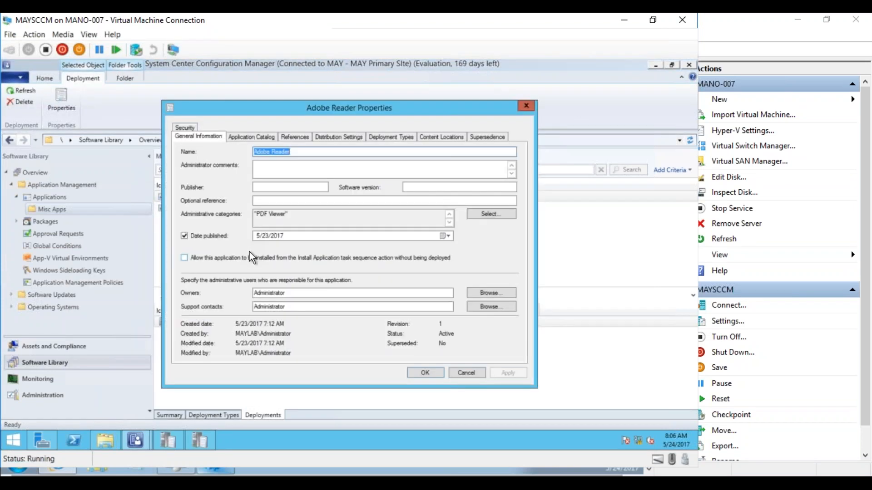
click(258, 137)
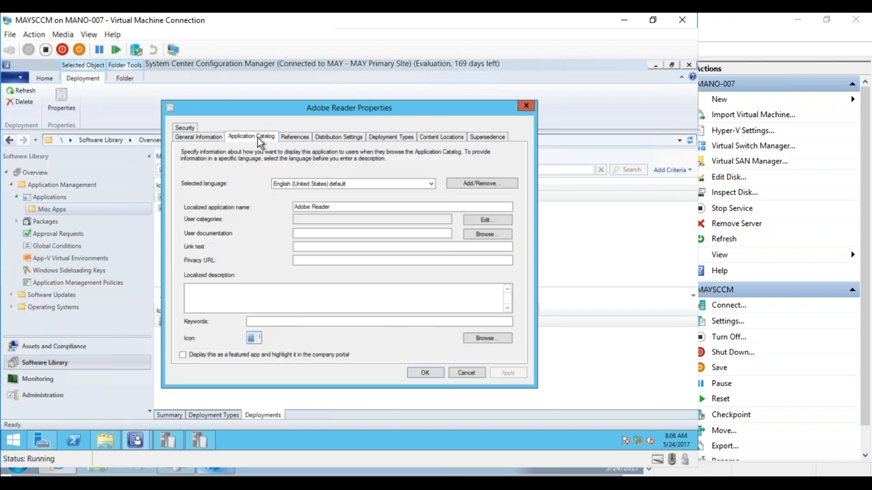
Create a user category named PDF Viewers, assign it to Adobe Reader and save the application's properties.
click(481, 221)
click(405, 205)
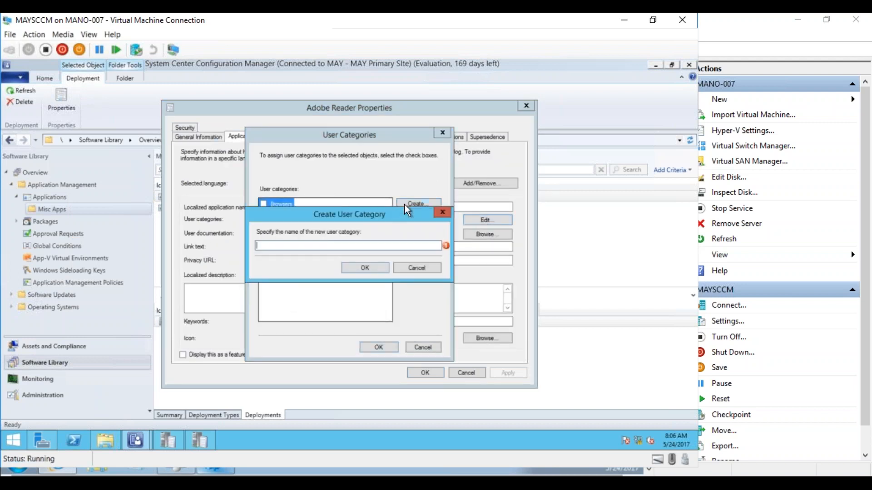
text(PDF Viewers)
click(372, 271)
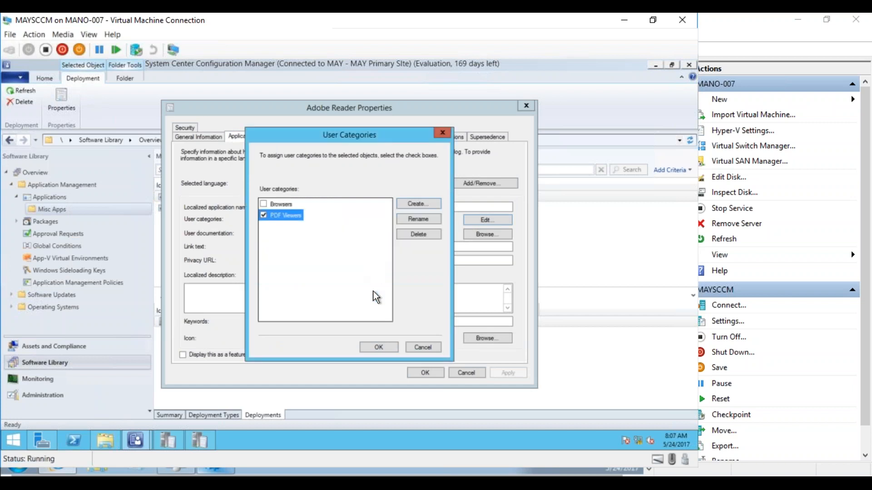
click(373, 348)
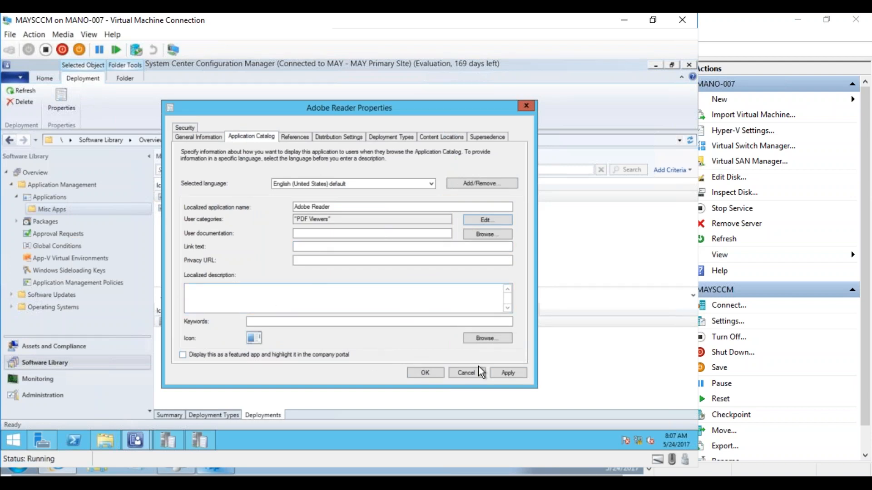
click(507, 372)
click(431, 374)
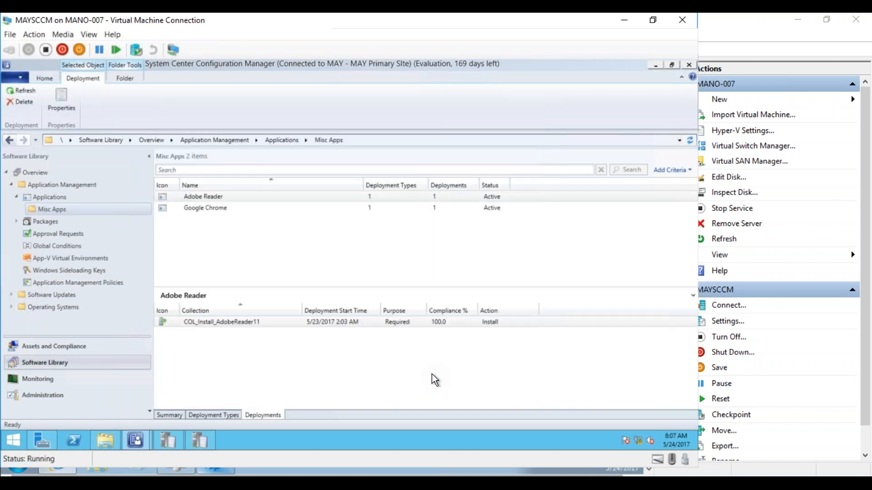
Start a deployment of Adobe Reader and target it at the All Users collection.
right_click(186, 195)
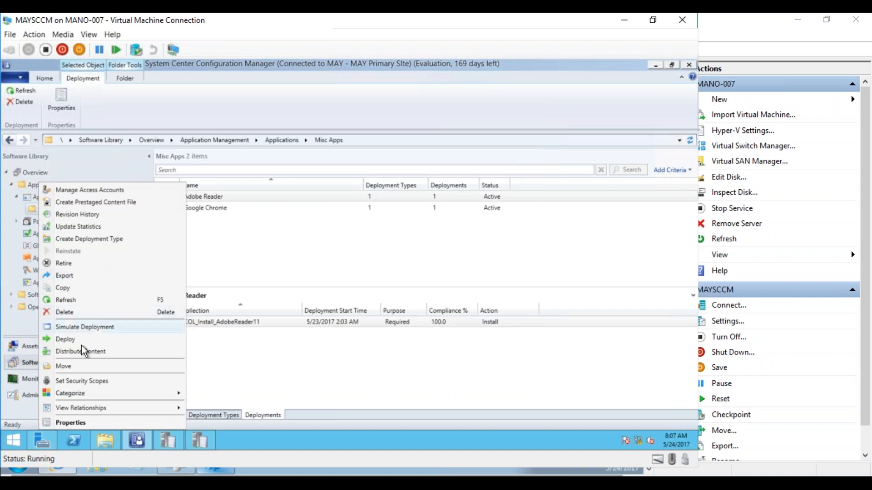
click(70, 344)
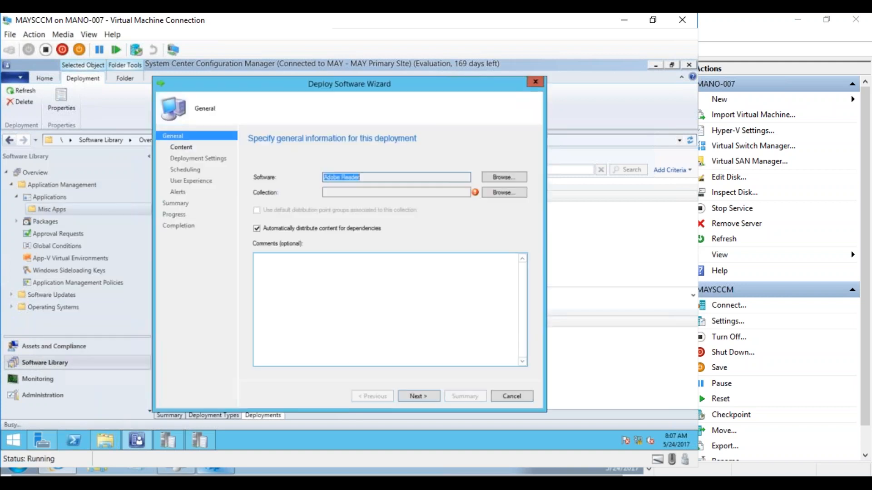
click(492, 196)
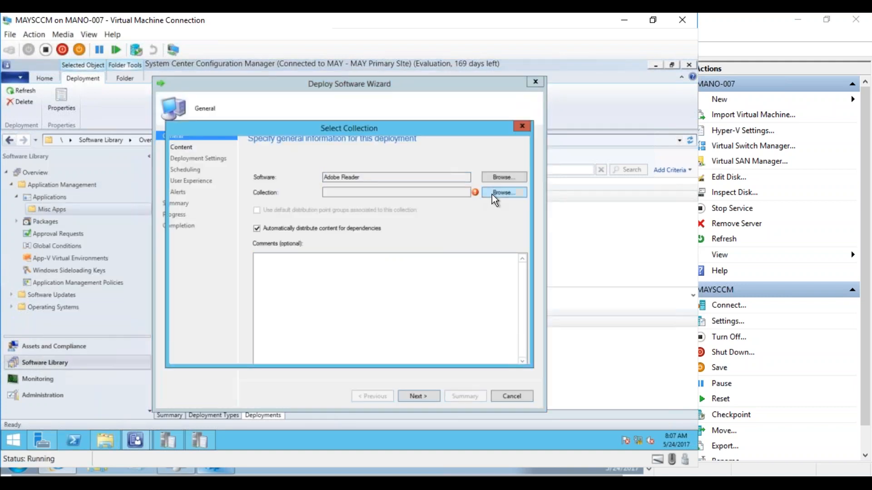
double_click(320, 177)
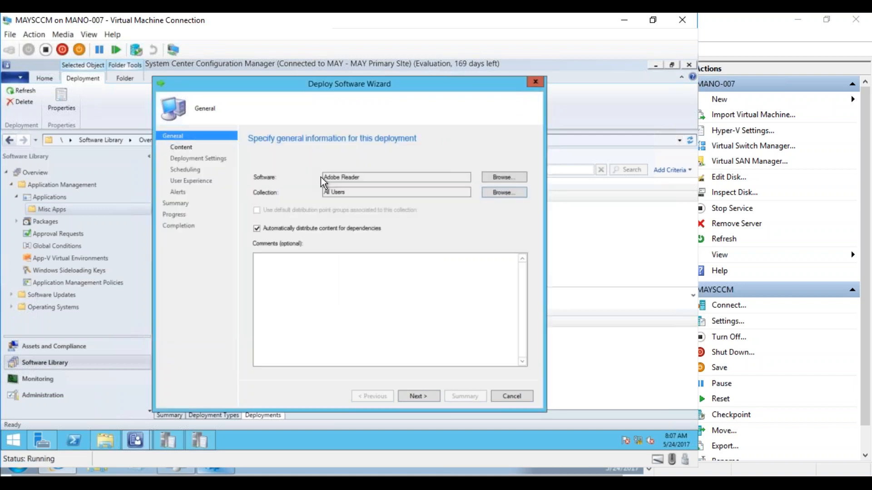
click(424, 394)
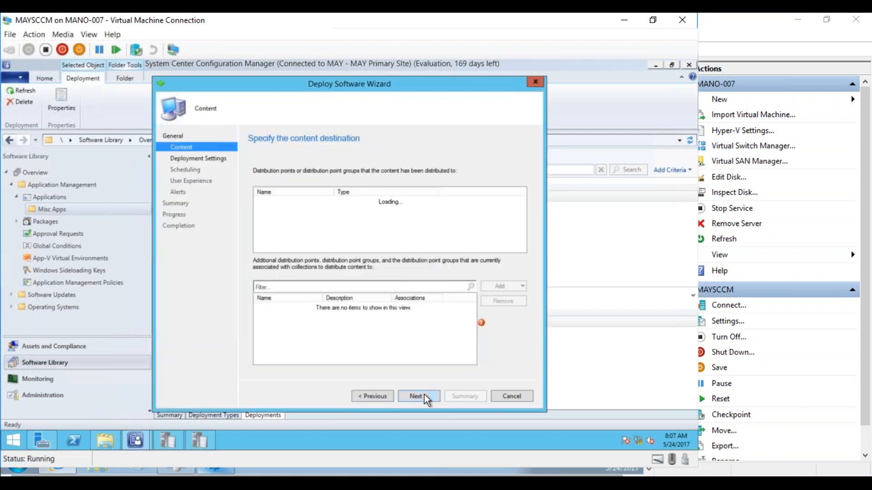
Make the Adobe Reader deployment an Available install requiring administrator approval, keep the default scheduling and alerts, and complete the wizard.
click(424, 397)
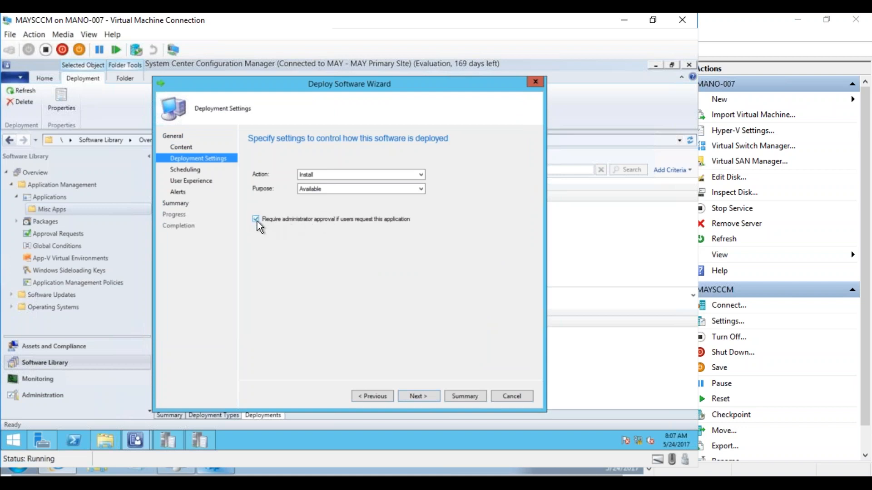
click(415, 398)
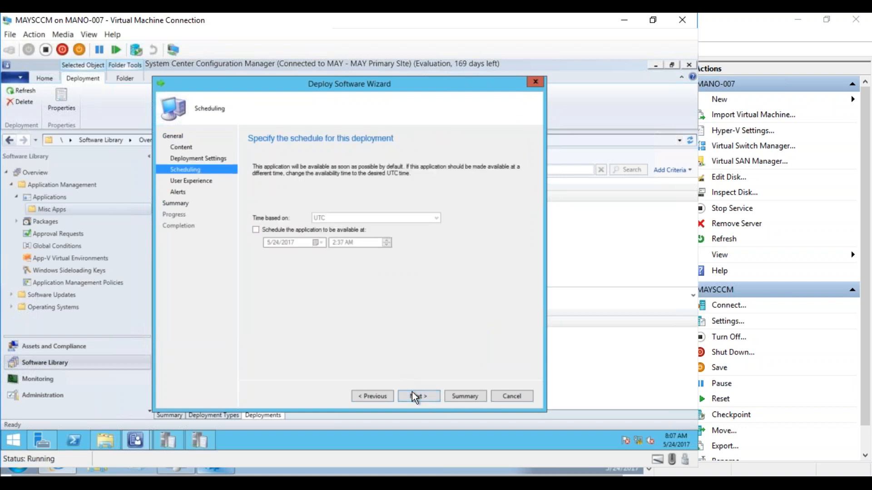
click(255, 230)
click(413, 399)
click(413, 399)
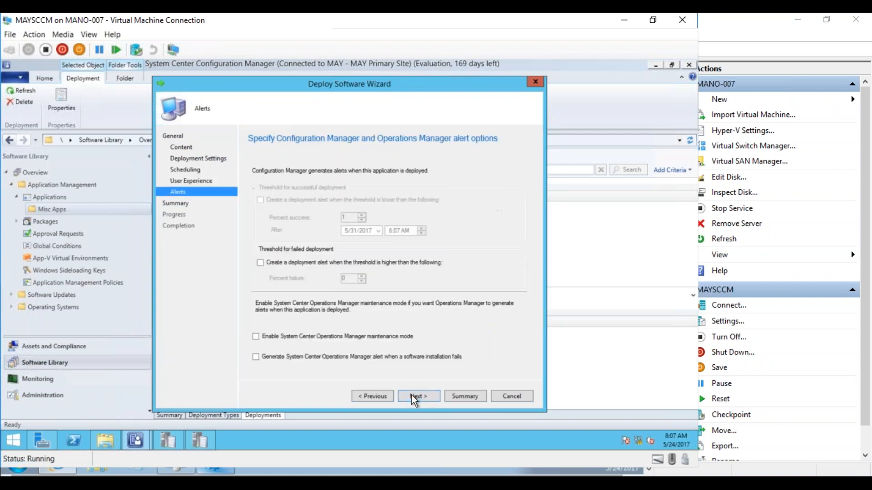
click(412, 396)
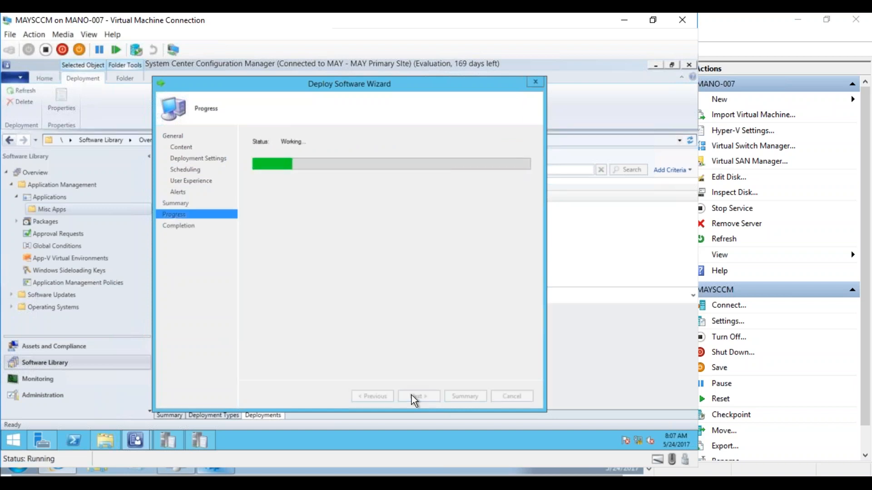
click(508, 397)
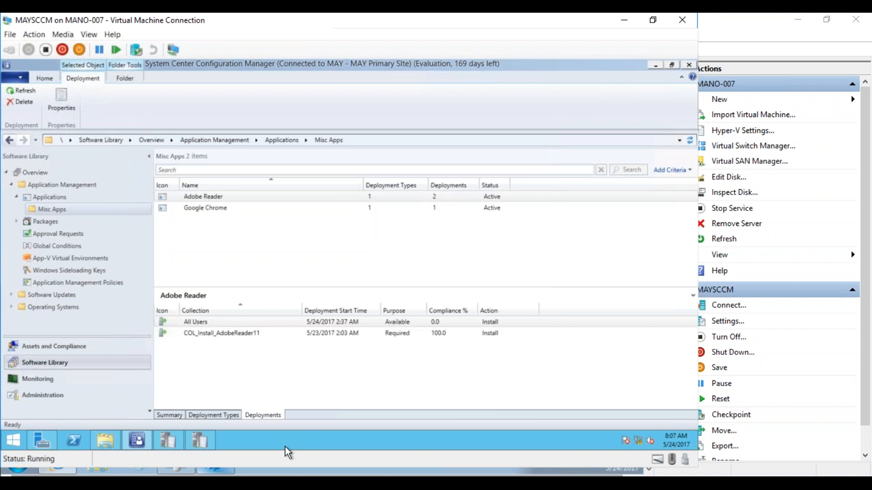
Switch to the MAY_Test01 client, refresh the Application Catalog and check the applications listed under All and Browsers.
mouse_move(176, 470)
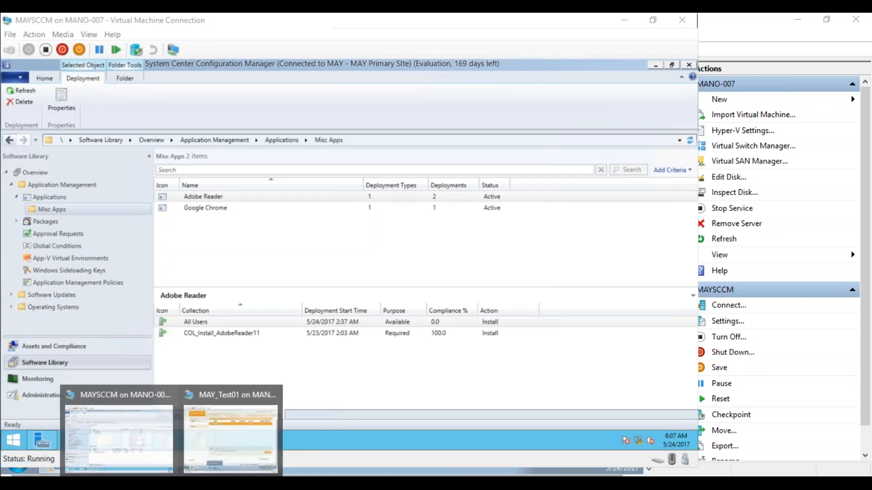
click(219, 437)
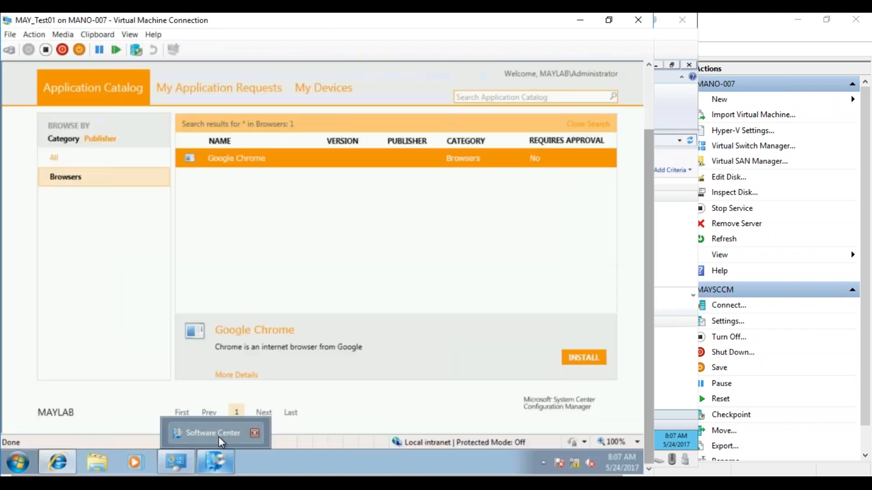
click(114, 159)
right_click(111, 156)
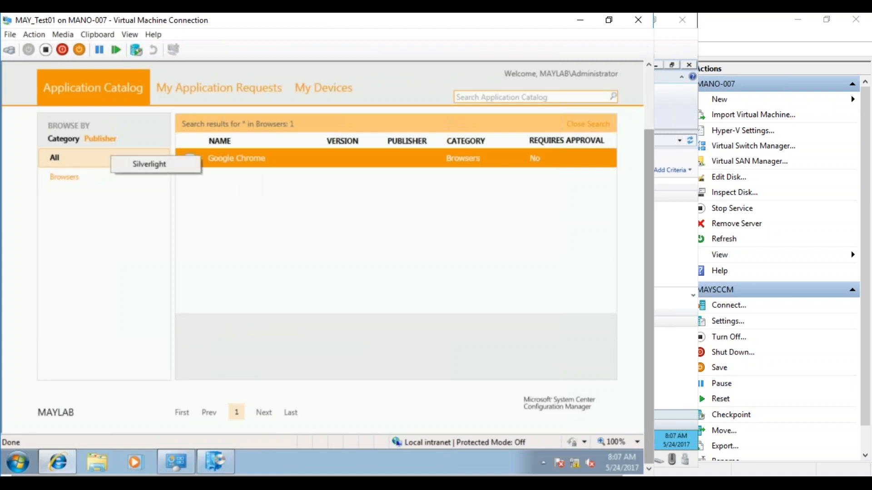
click(105, 156)
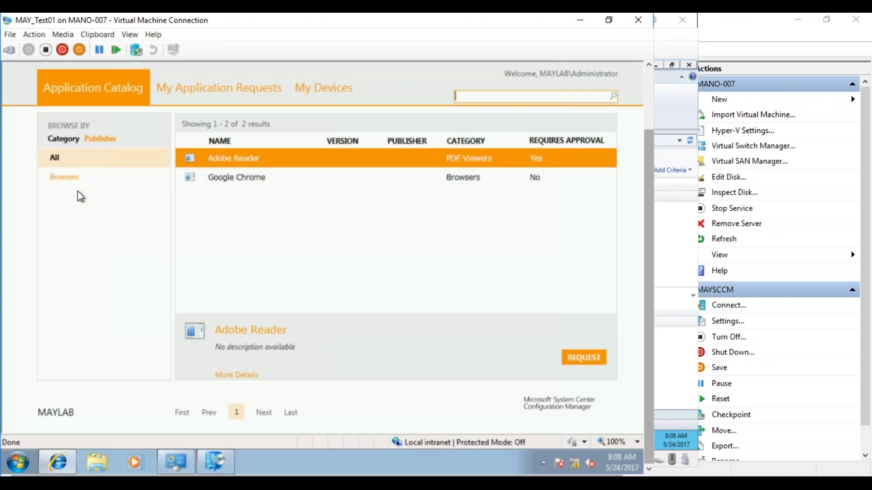
key(F5)
click(78, 172)
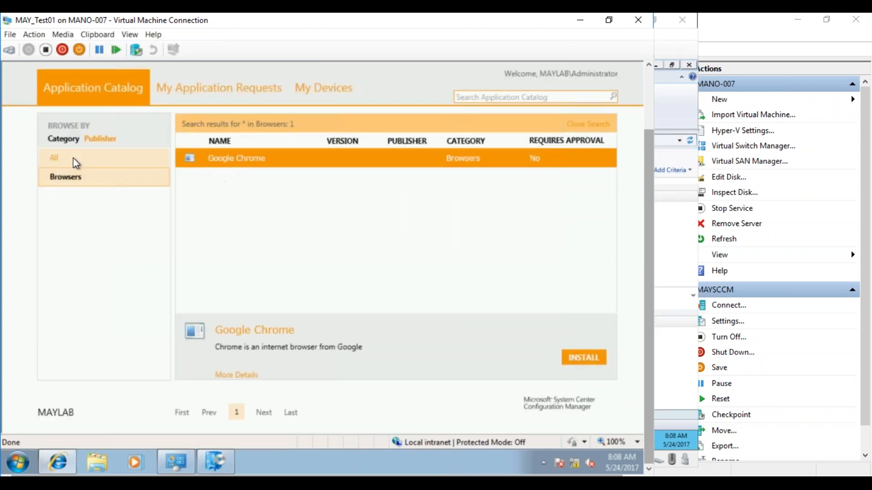
Show all categories in the Application Catalog and refresh the page to recheck the category list.
click(76, 162)
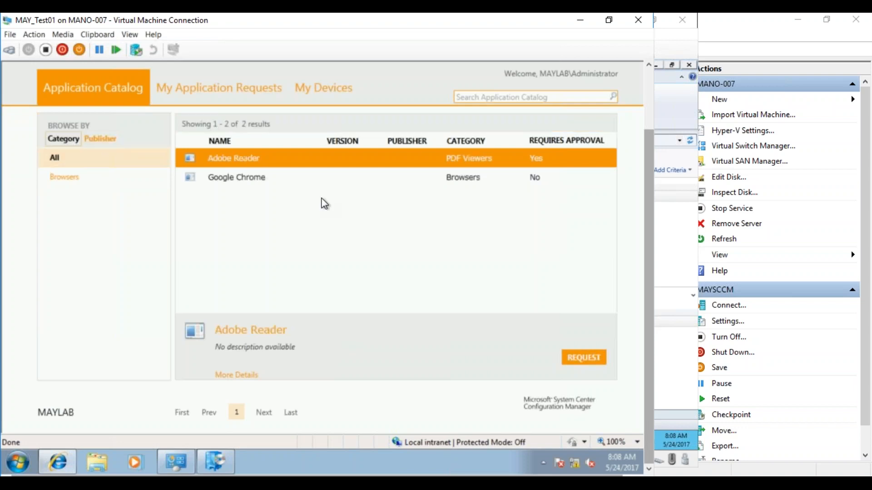
drag(652, 200, 646, 138)
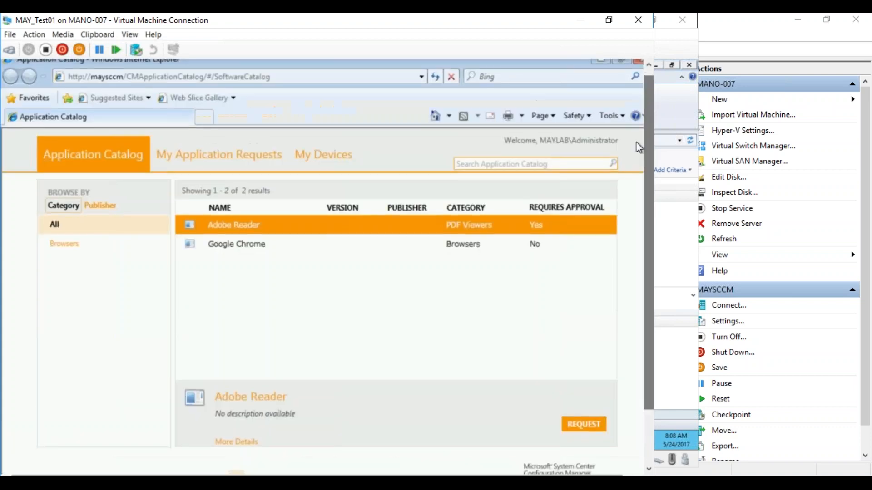
click(438, 76)
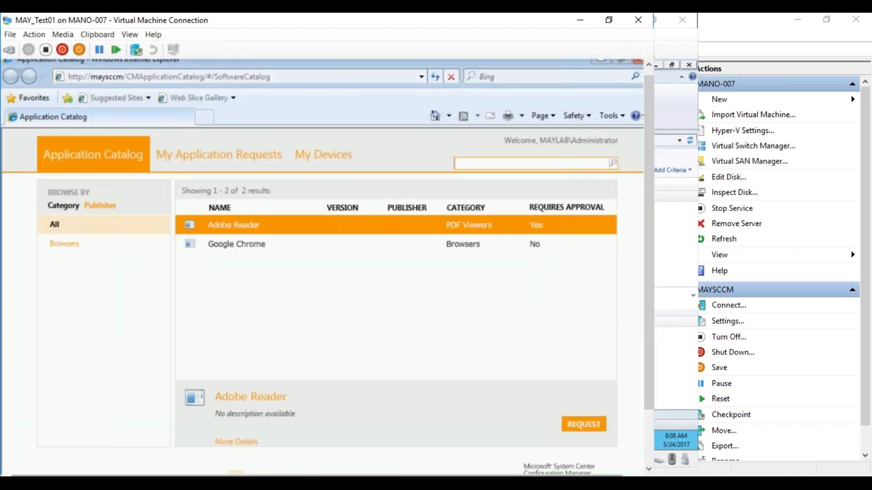
Check the My Application Requests and My Devices pages, then return to the Application Catalog listing.
click(218, 164)
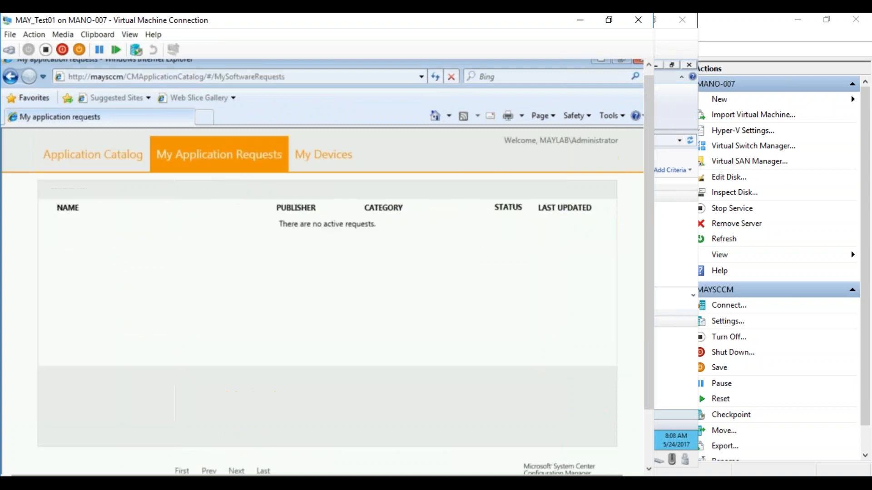
click(299, 154)
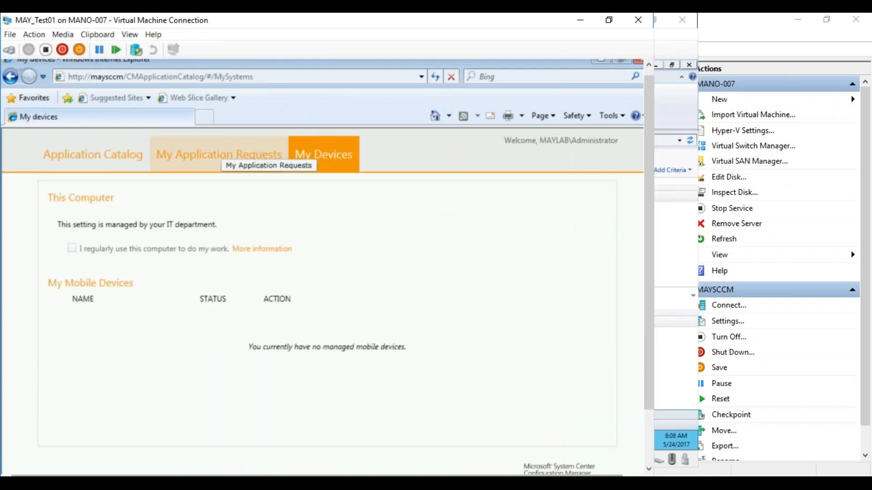
click(219, 156)
click(117, 157)
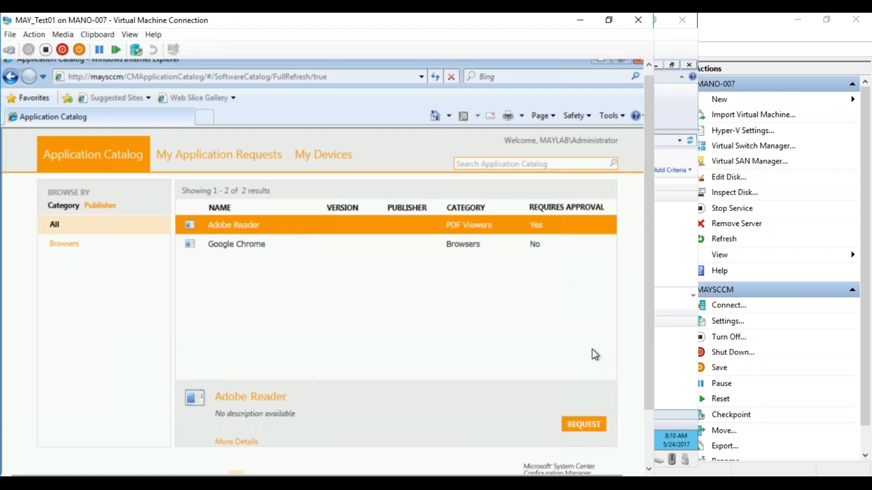
Compare the Google Chrome and Adobe Reader catalog entries, then start an Adobe Reader approval request with the reason "As per my work i need this app".
drag(647, 335, 646, 385)
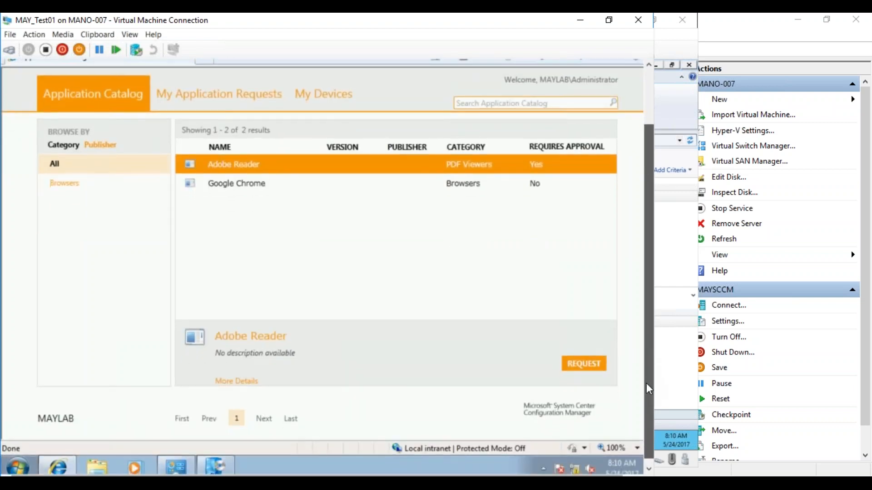
click(279, 182)
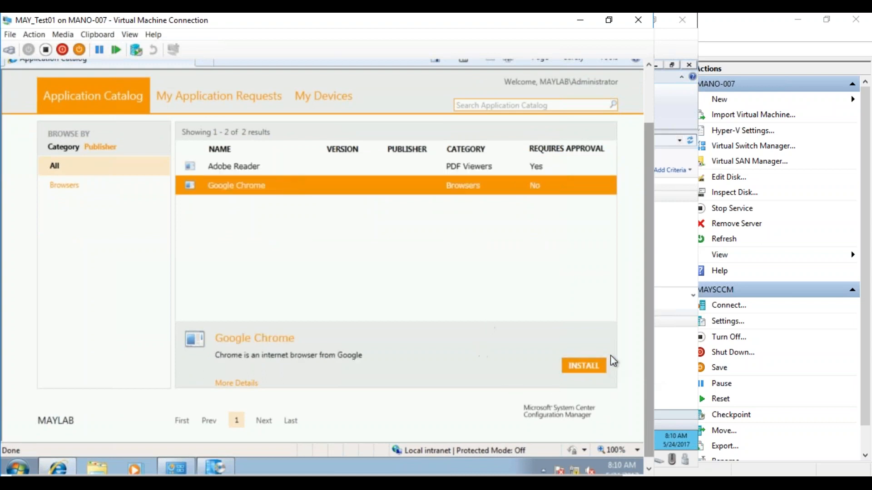
click(231, 172)
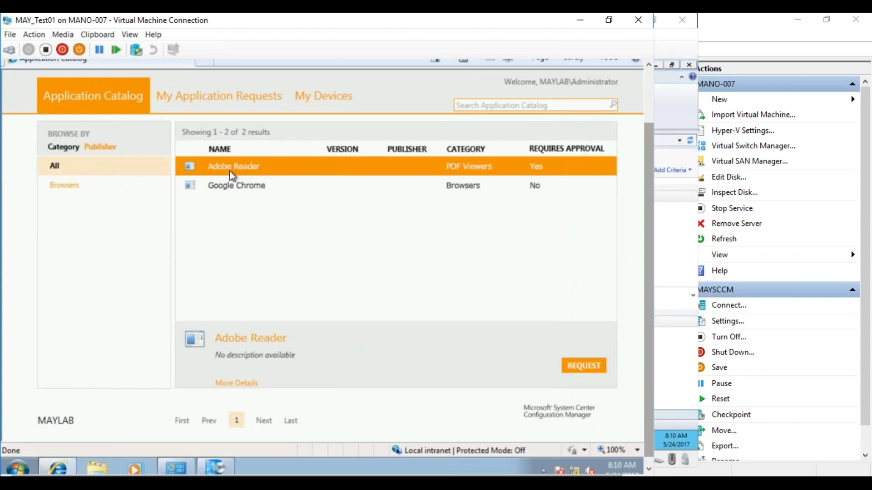
click(586, 366)
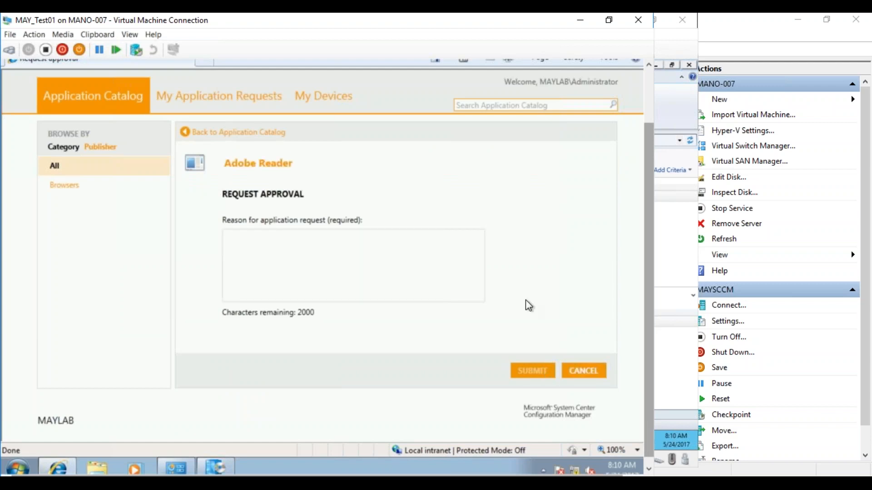
click(383, 266)
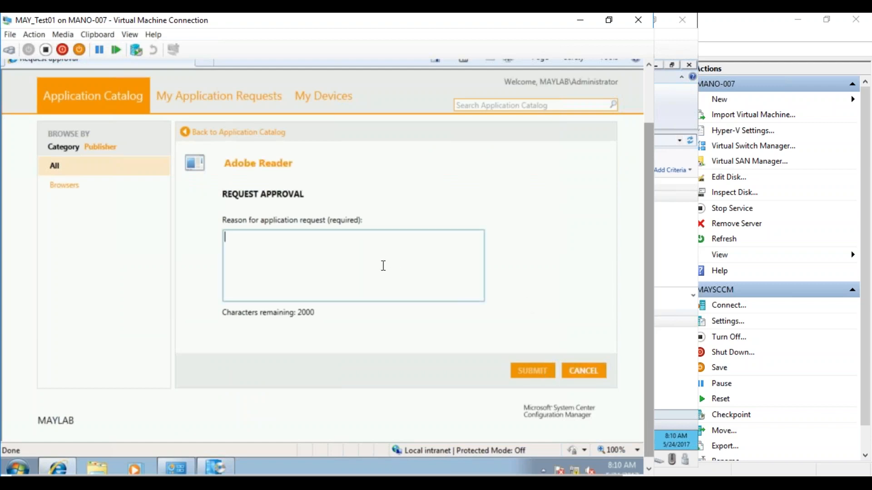
text(As per )
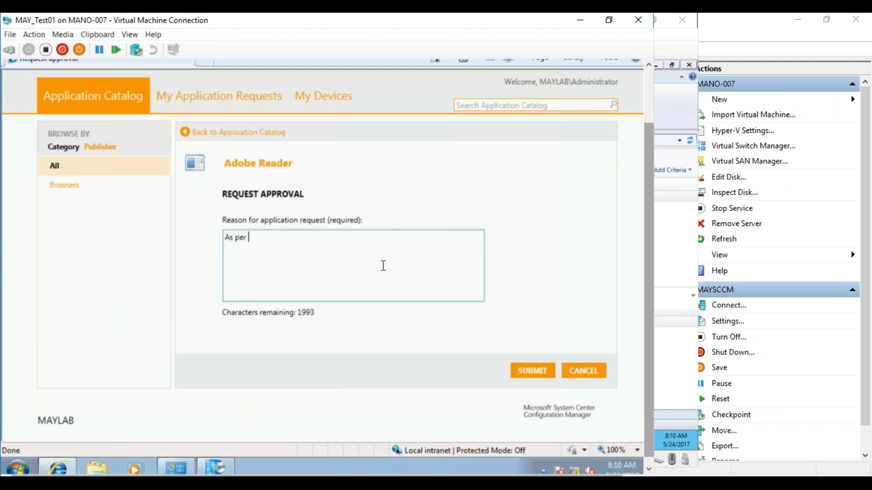
text(my work i need this app)
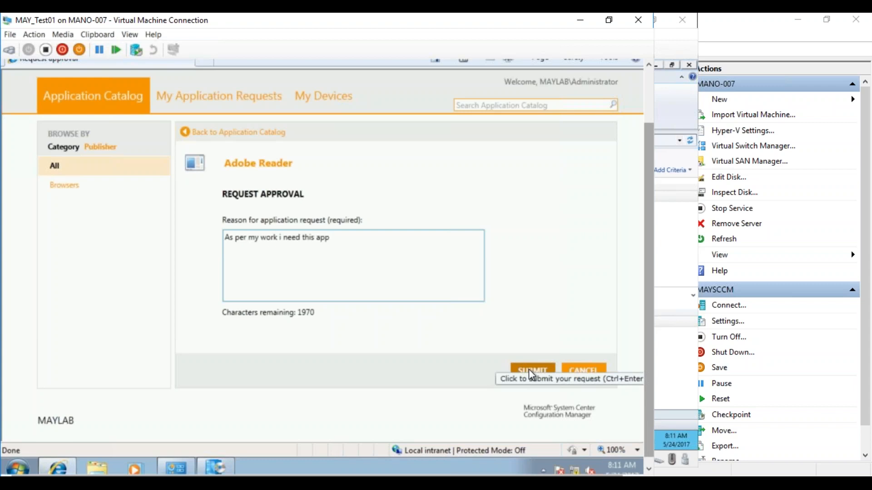
Switch to the MAYSCCM server and check the Approval Requests list under Application Management.
click(171, 483)
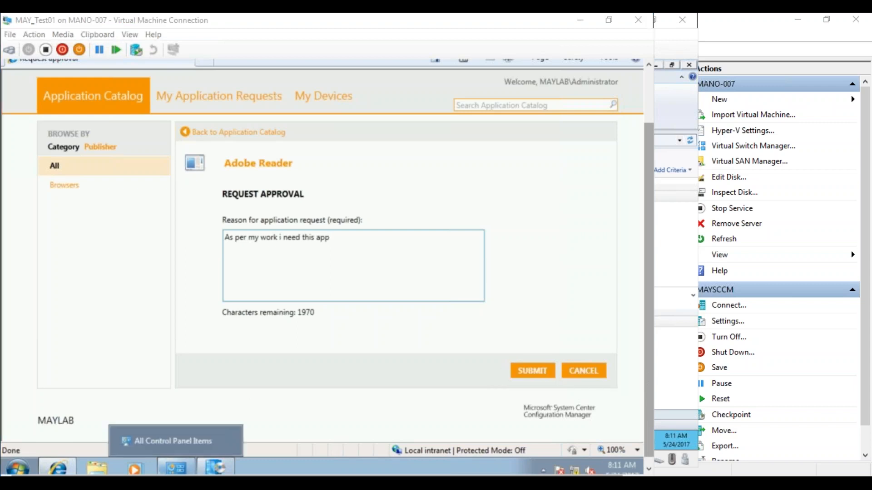
click(130, 451)
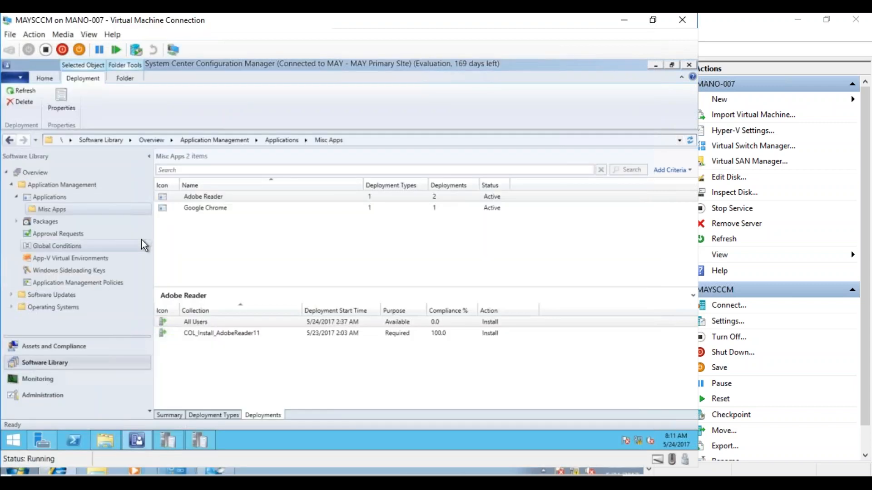
click(58, 236)
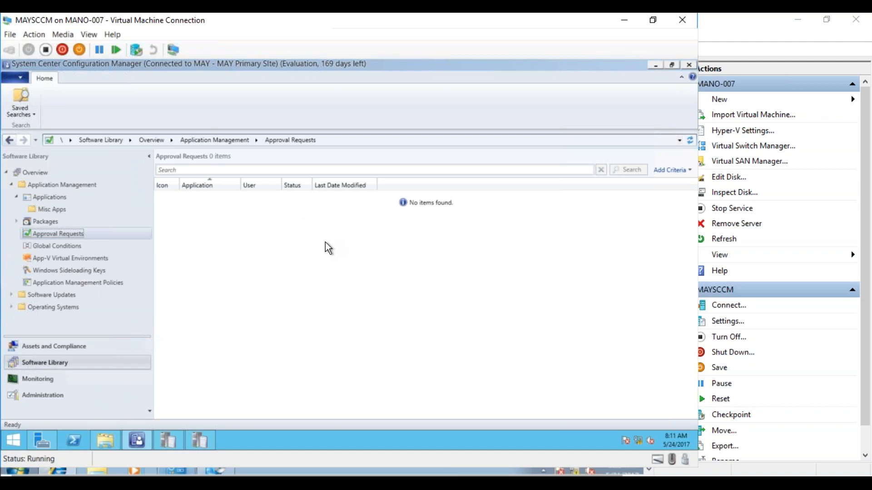
Return to the MAY_Test01 client, submit the Adobe Reader request and check its entry under My Application Requests.
mouse_move(177, 471)
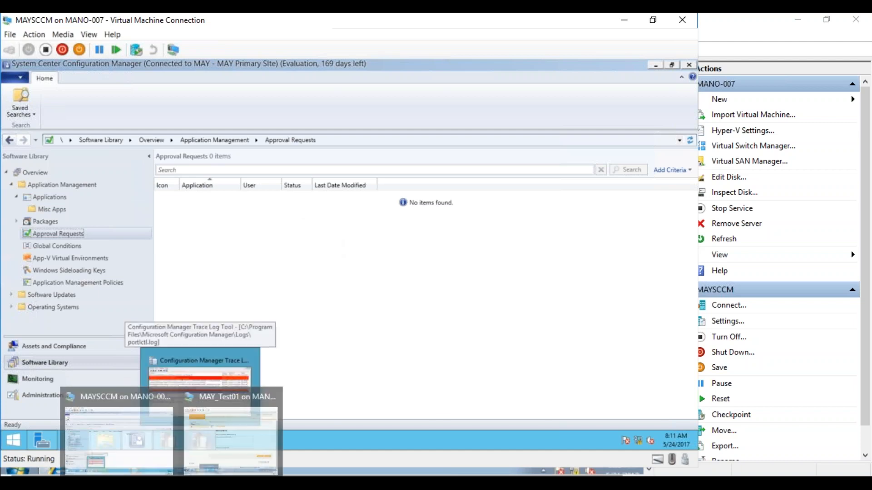
click(231, 432)
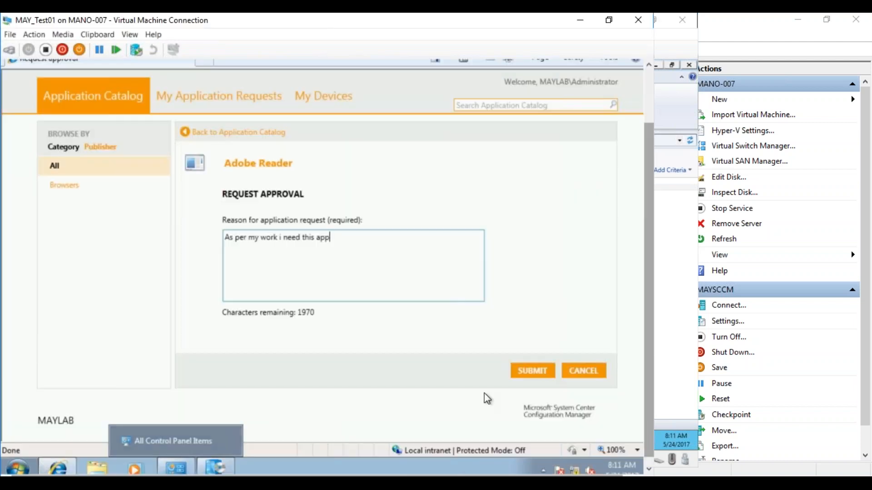
click(529, 372)
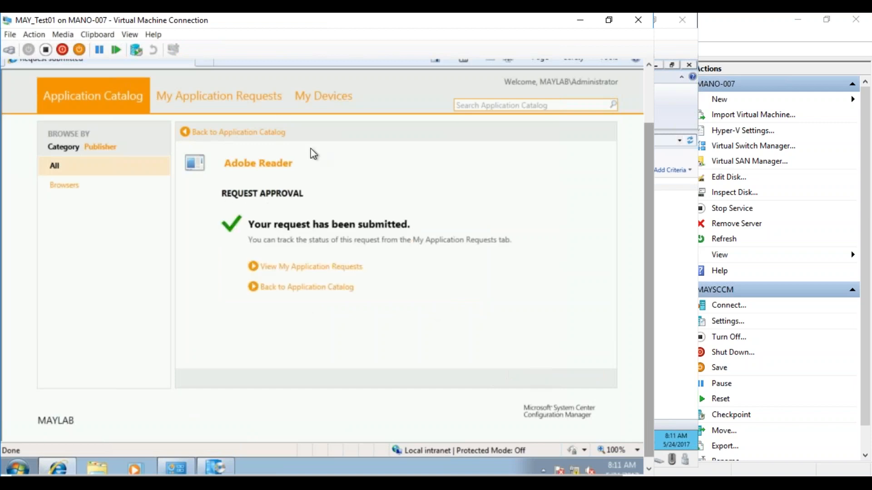
click(262, 101)
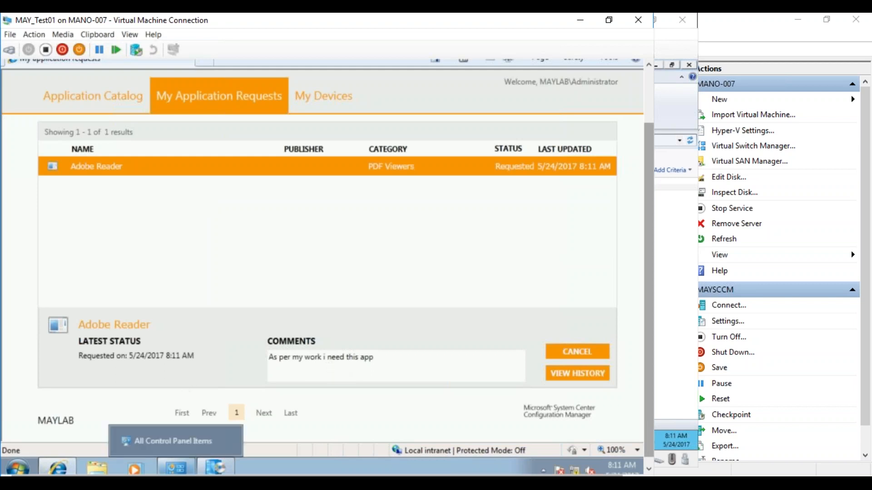
Refresh the Approval Requests list on MAYSCCM and widen its User and Status columns to read the Adobe Reader request.
mouse_move(176, 467)
click(154, 459)
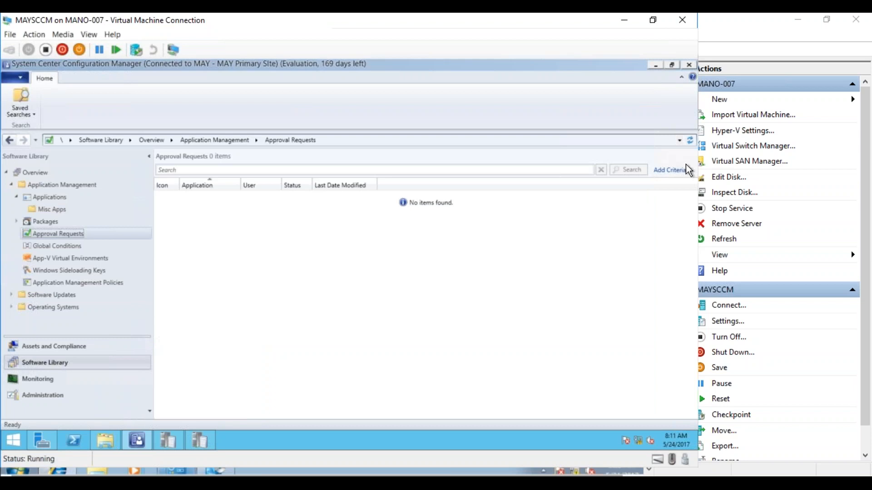
click(689, 140)
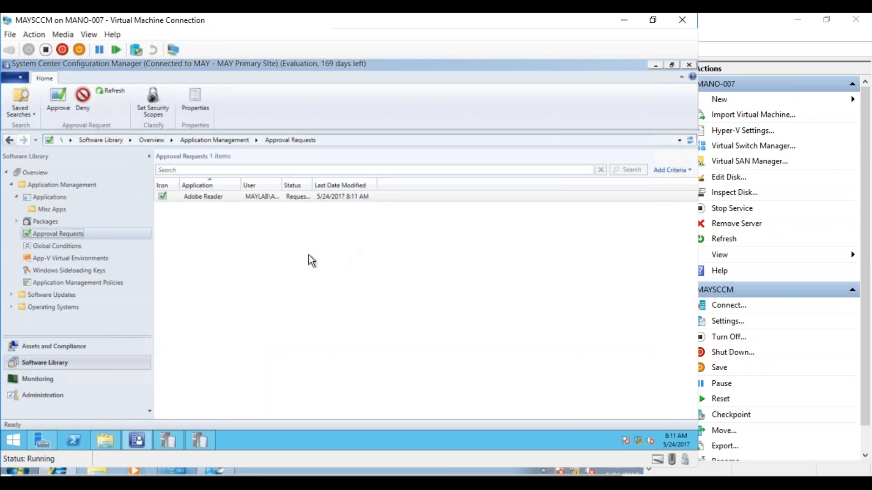
click(204, 197)
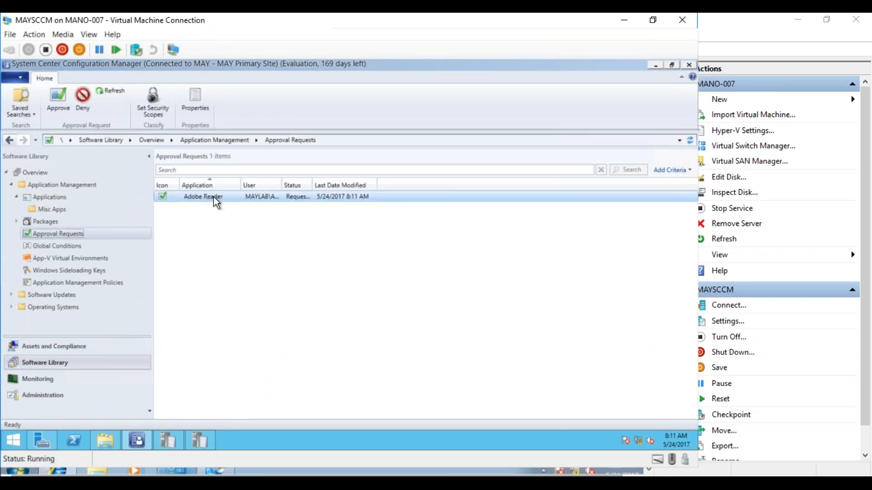
drag(280, 183, 346, 182)
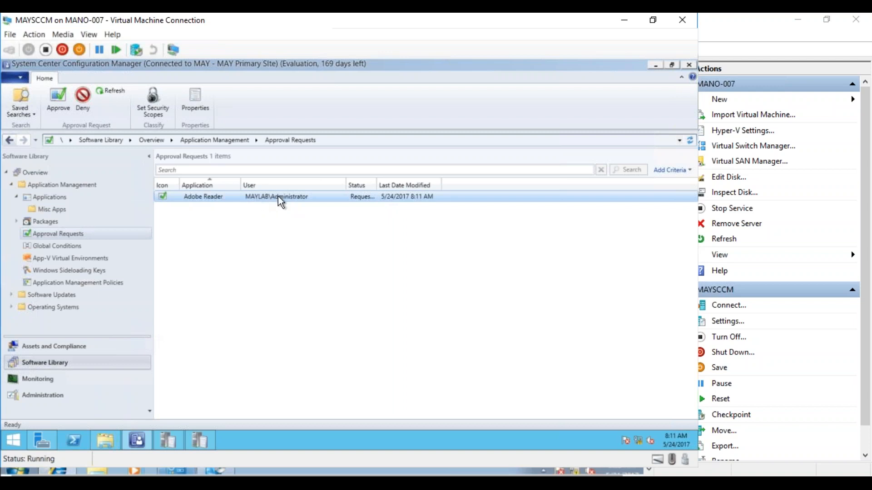
drag(376, 182, 462, 182)
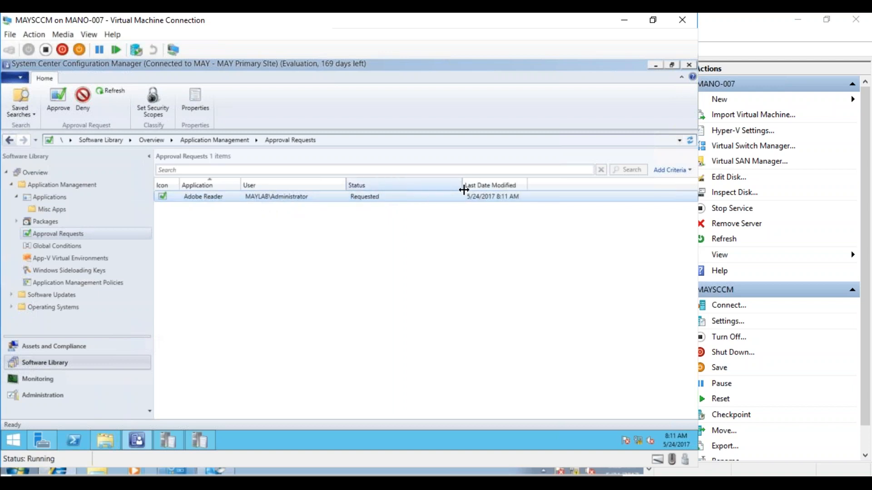
Review the Adobe Reader request's history and approve the request with the approver's comment "fgsdfgdfgdfg".
double_click(233, 196)
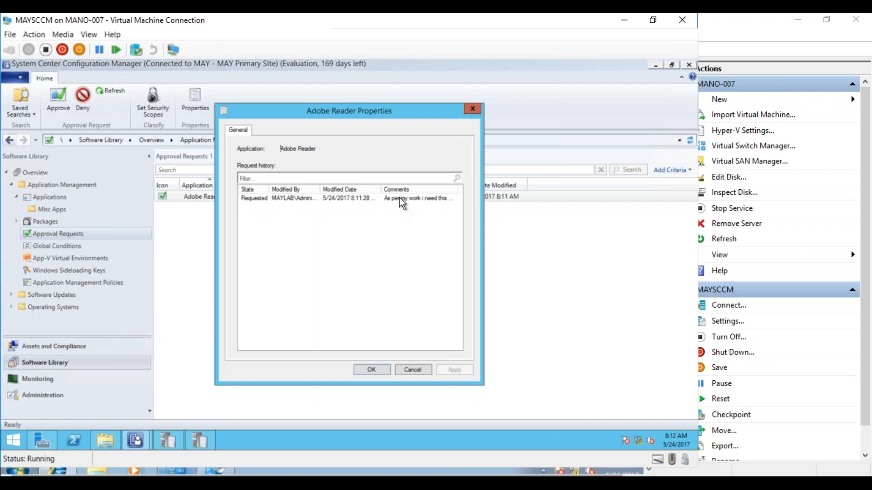
click(402, 371)
right_click(263, 195)
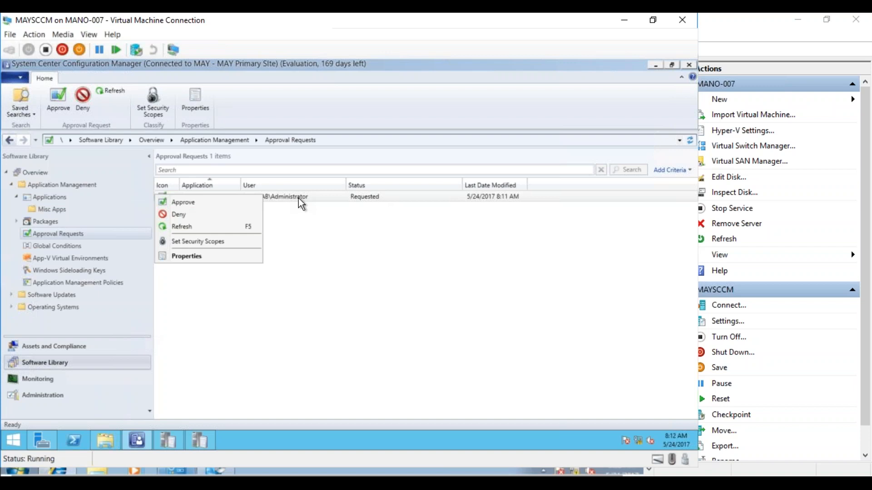
click(233, 203)
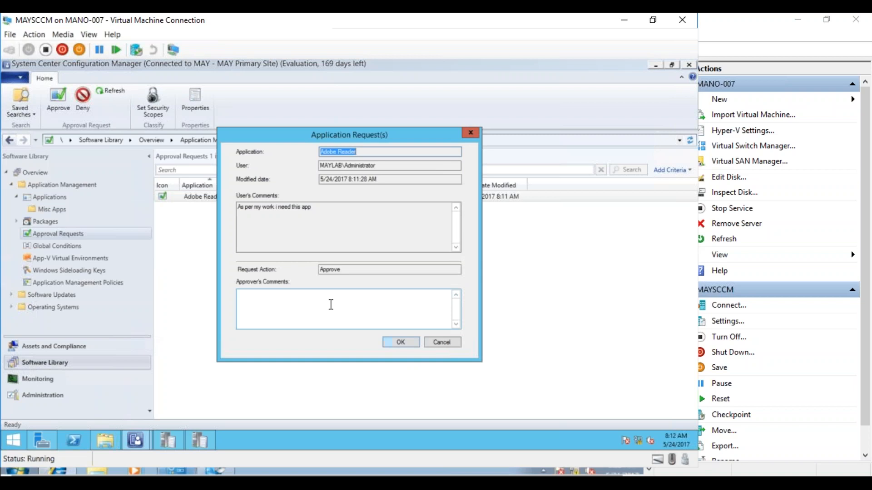
click(370, 308)
text(fgsdfgdfgdfg)
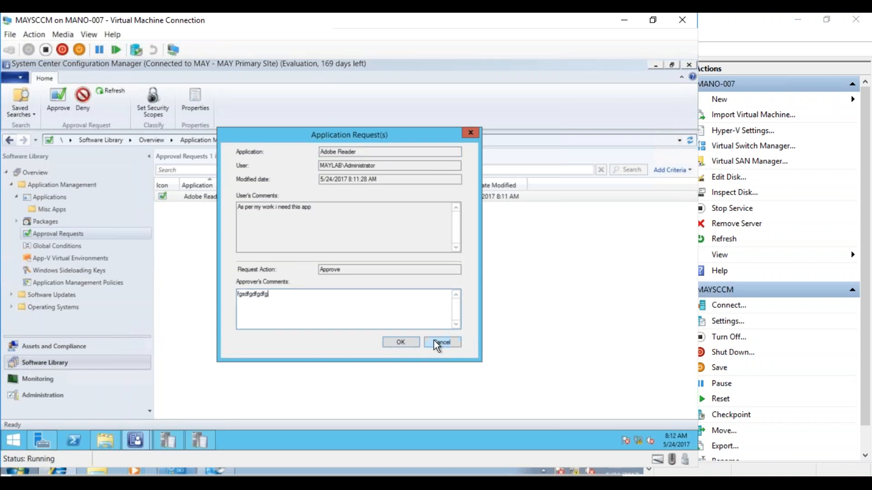
click(414, 341)
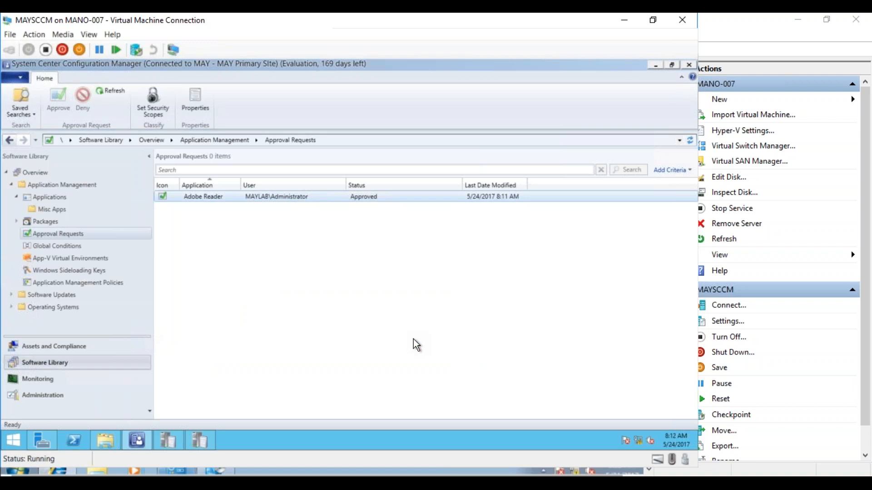
Switch to the MAY_Test01 client and check Adobe Reader's approval in the Application Catalog and My Application Requests.
mouse_move(176, 471)
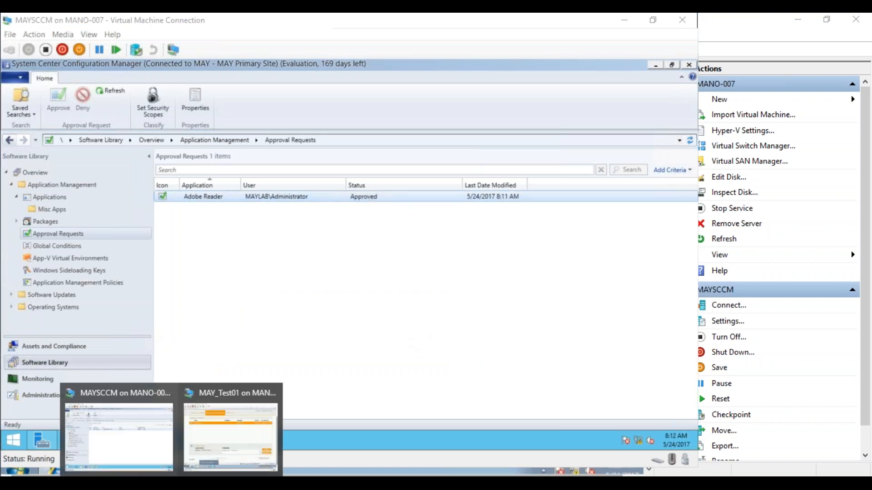
click(219, 432)
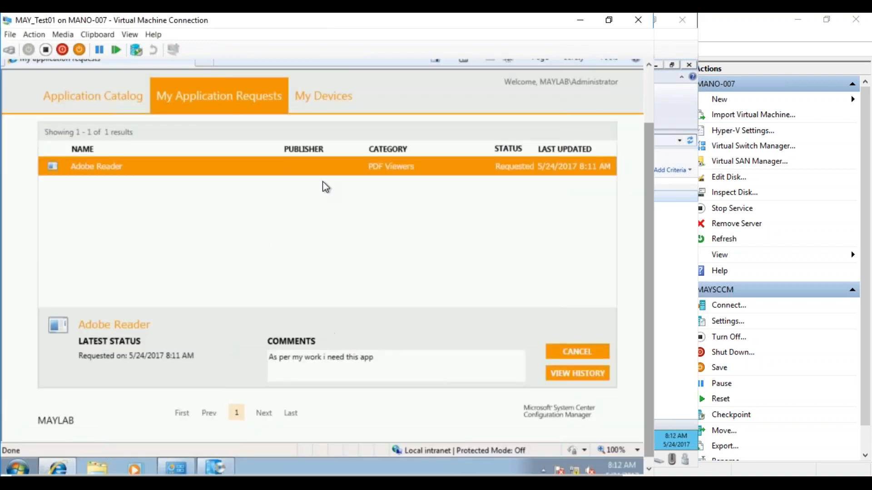
click(93, 106)
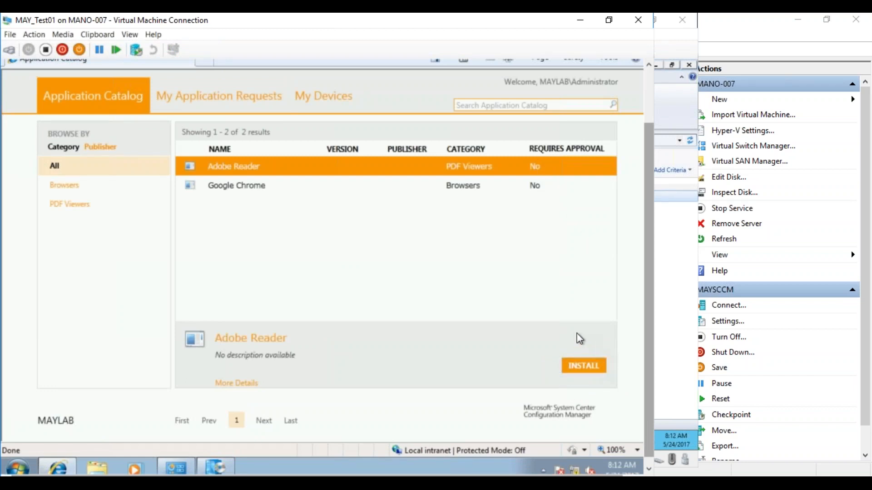
click(234, 101)
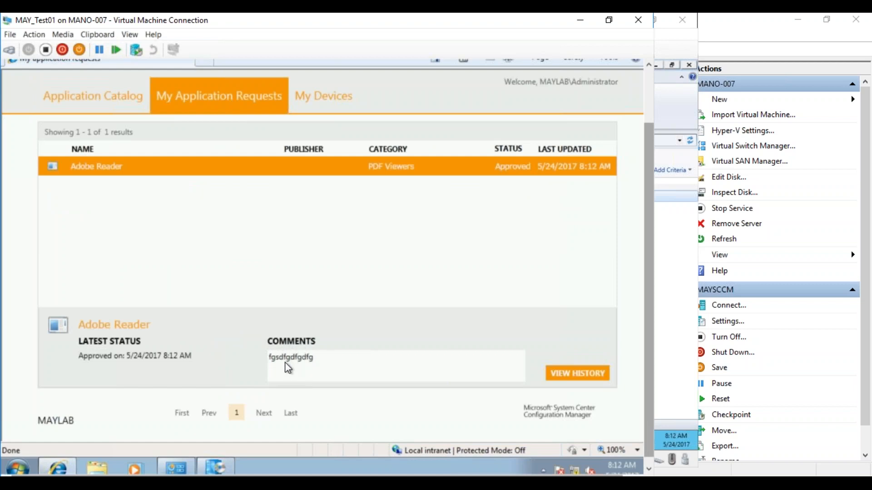
click(121, 117)
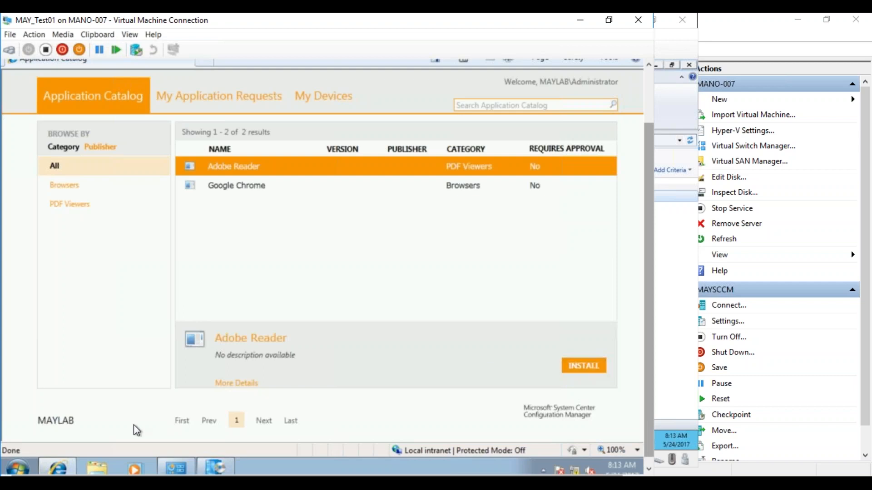
Check the client's list of all installed programs, then select Google Chrome in the Application Catalog.
click(18, 467)
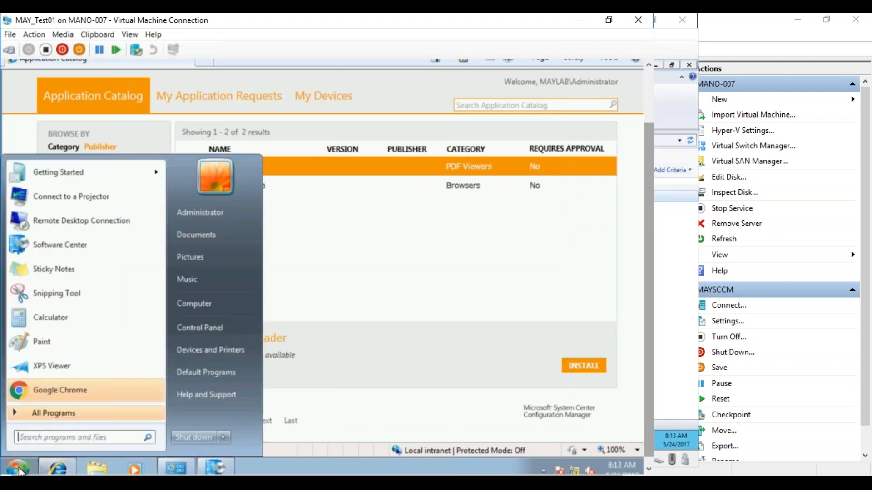
click(53, 411)
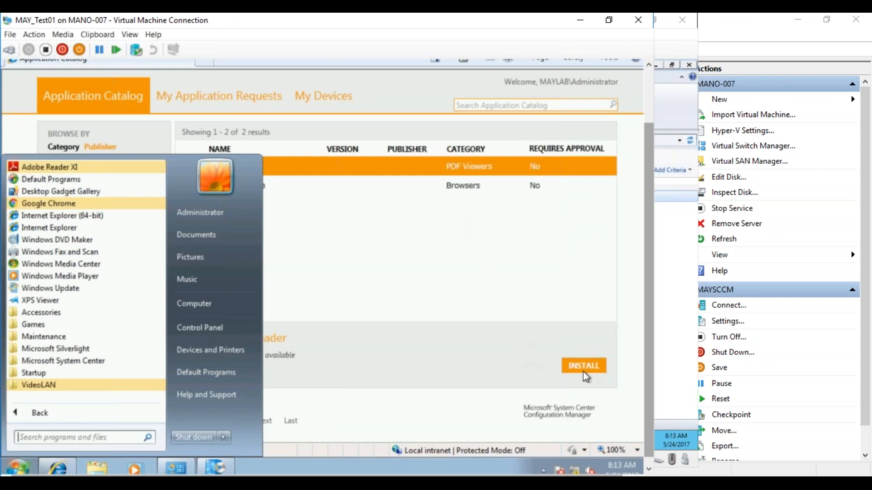
click(460, 182)
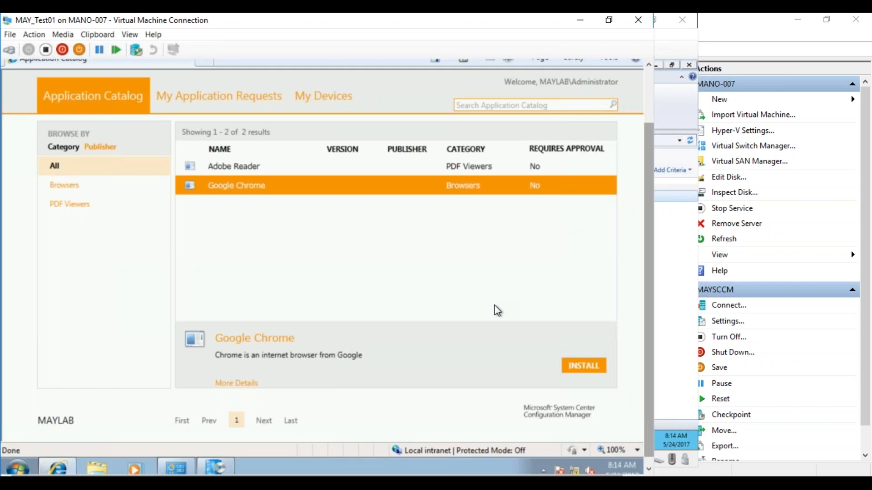
Switch back to the MAYSCCM server and open the Misc Apps folder under Applications.
mouse_move(175, 467)
mouse_move(215, 467)
click(152, 454)
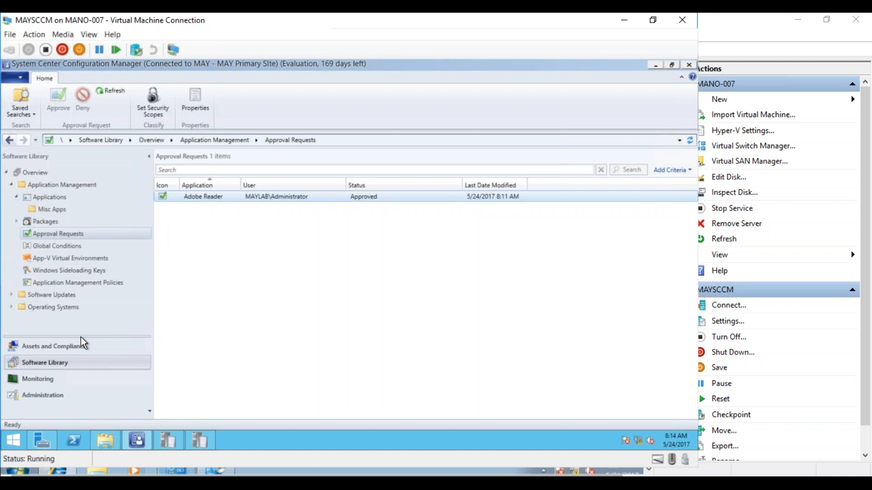
click(50, 196)
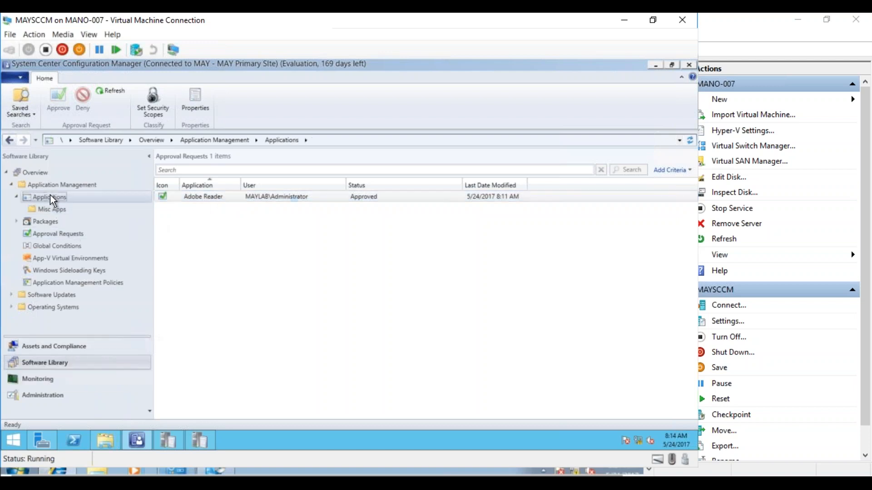
click(51, 208)
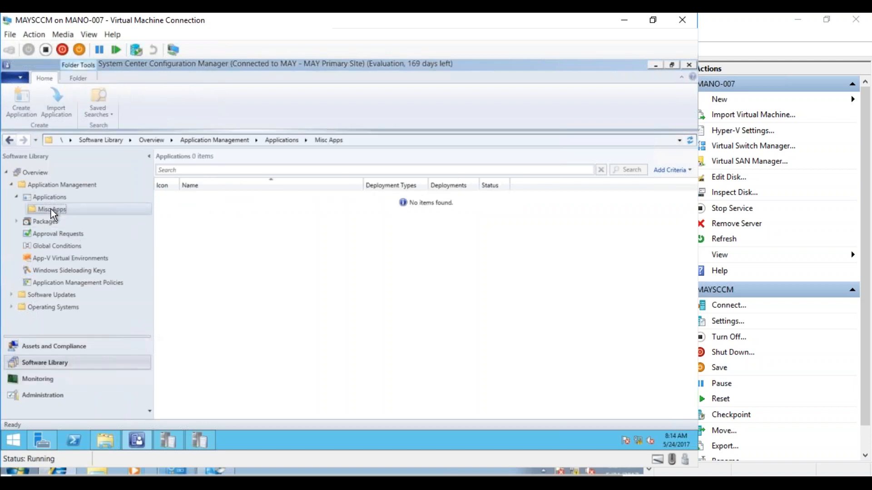
Review Adobe Reader's general properties and the owner selection options, leaving the application without changes.
click(235, 195)
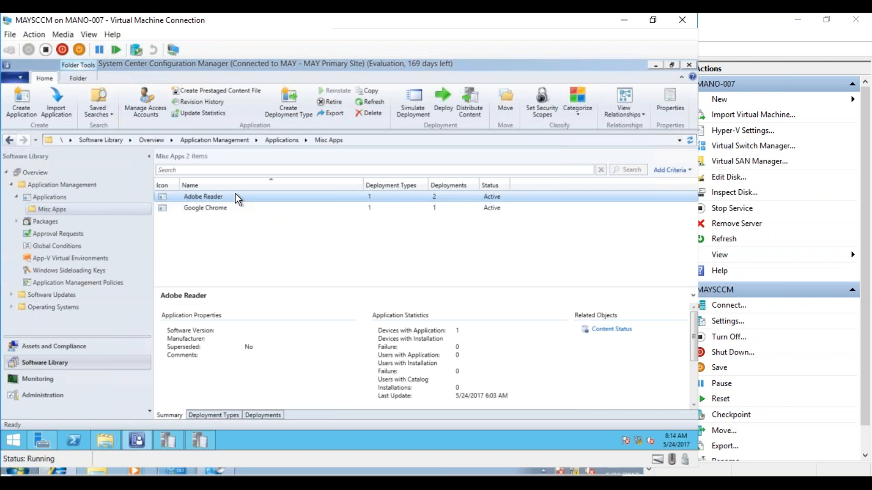
right_click(235, 195)
click(124, 425)
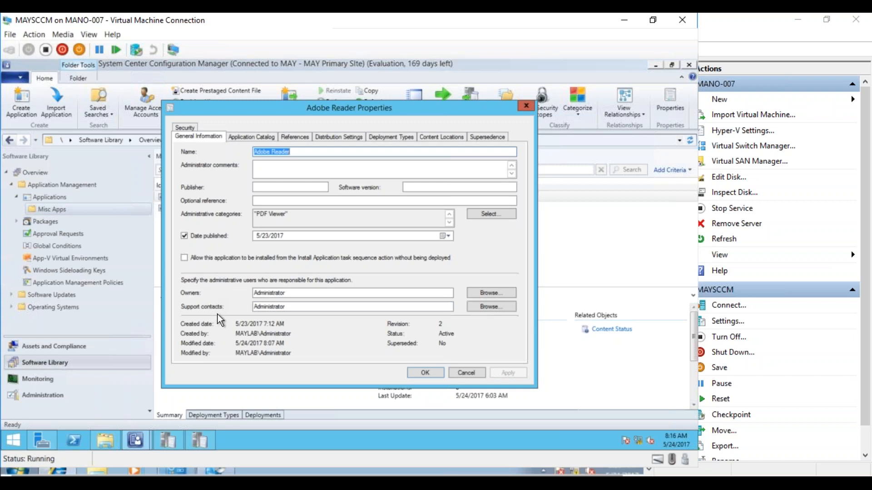
click(483, 294)
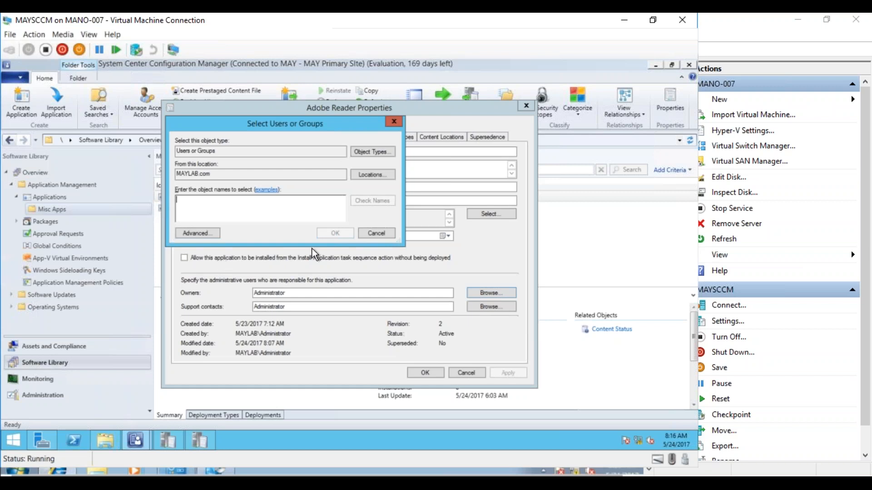
click(375, 234)
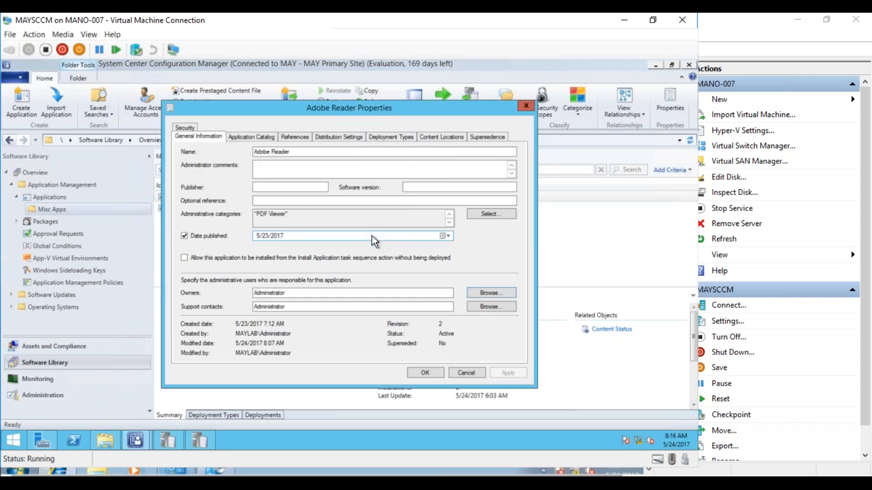
click(468, 371)
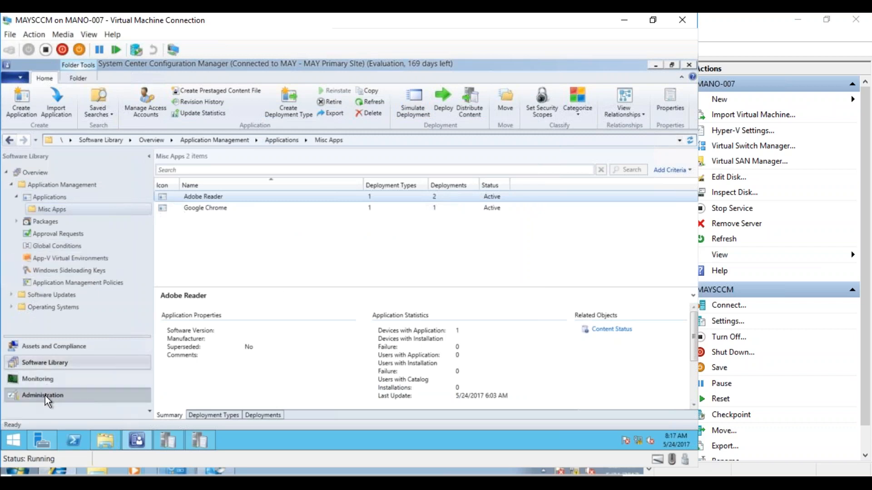
Examine the Email Notification component settings for the MAY primary site, closing them without changes.
click(45, 396)
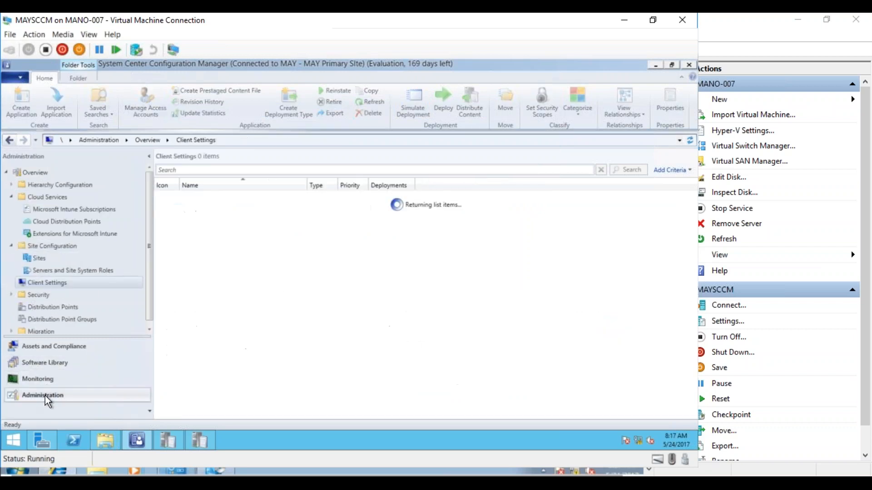
click(48, 258)
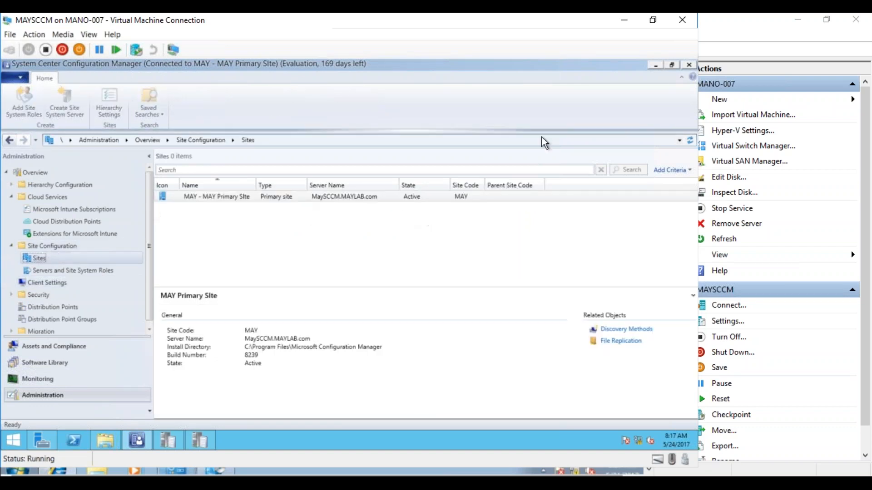
click(421, 114)
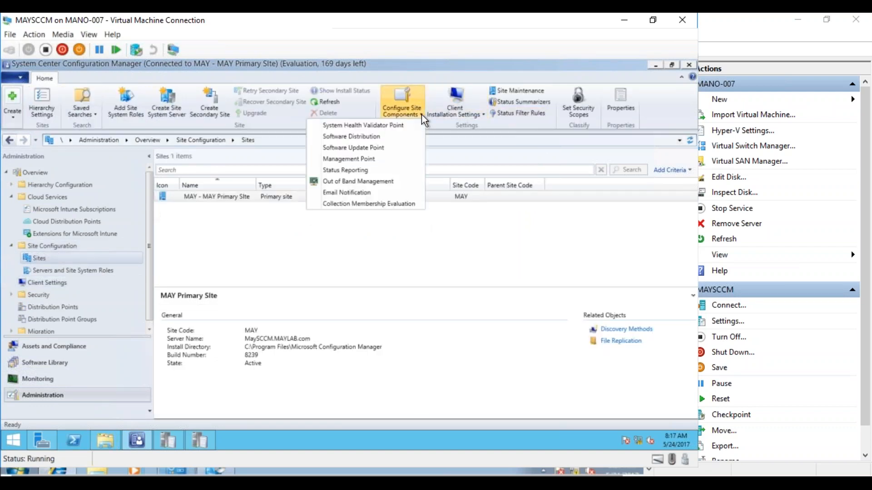
click(353, 192)
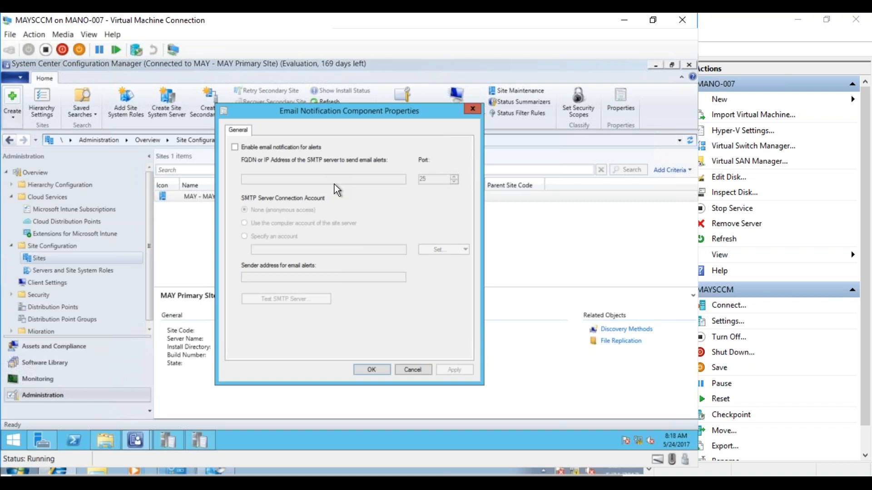
click(413, 370)
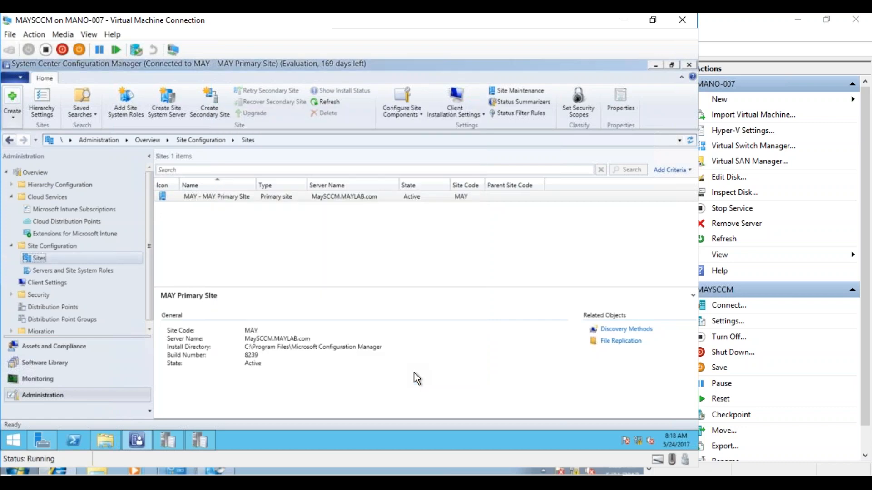
Switch back to the MAY_Test01 client and bring up its Software Center.
click(201, 443)
click(202, 442)
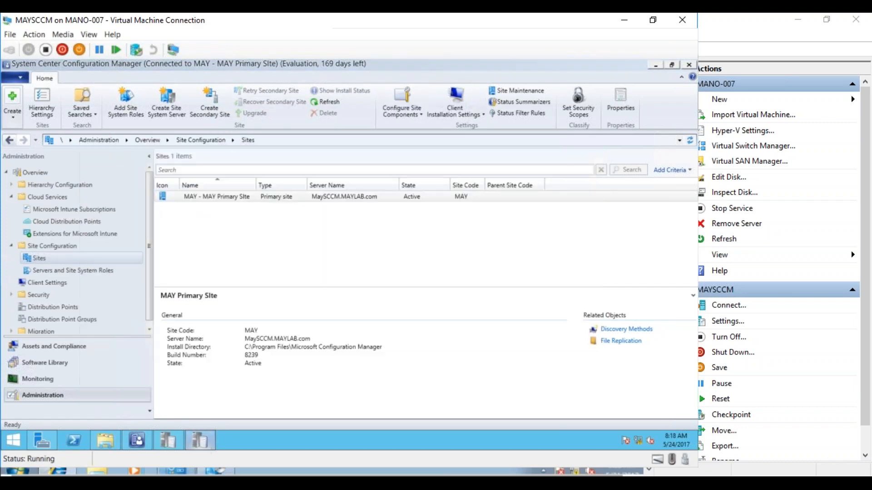
click(175, 471)
click(230, 436)
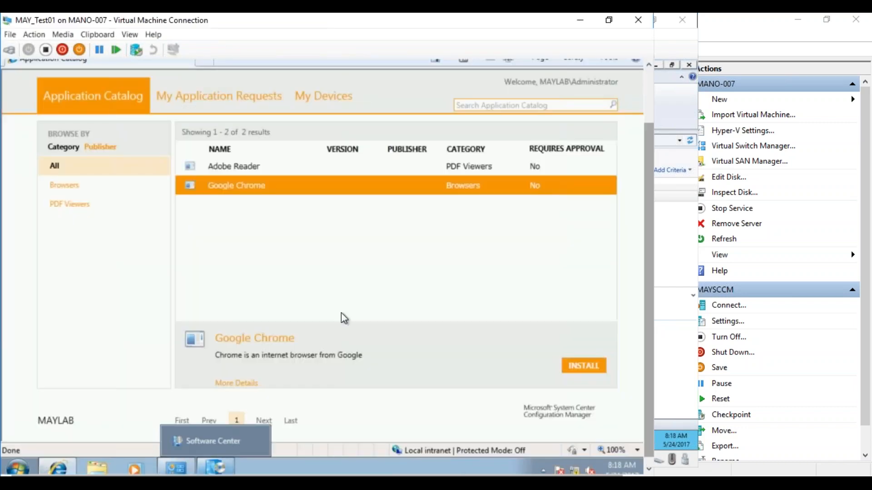